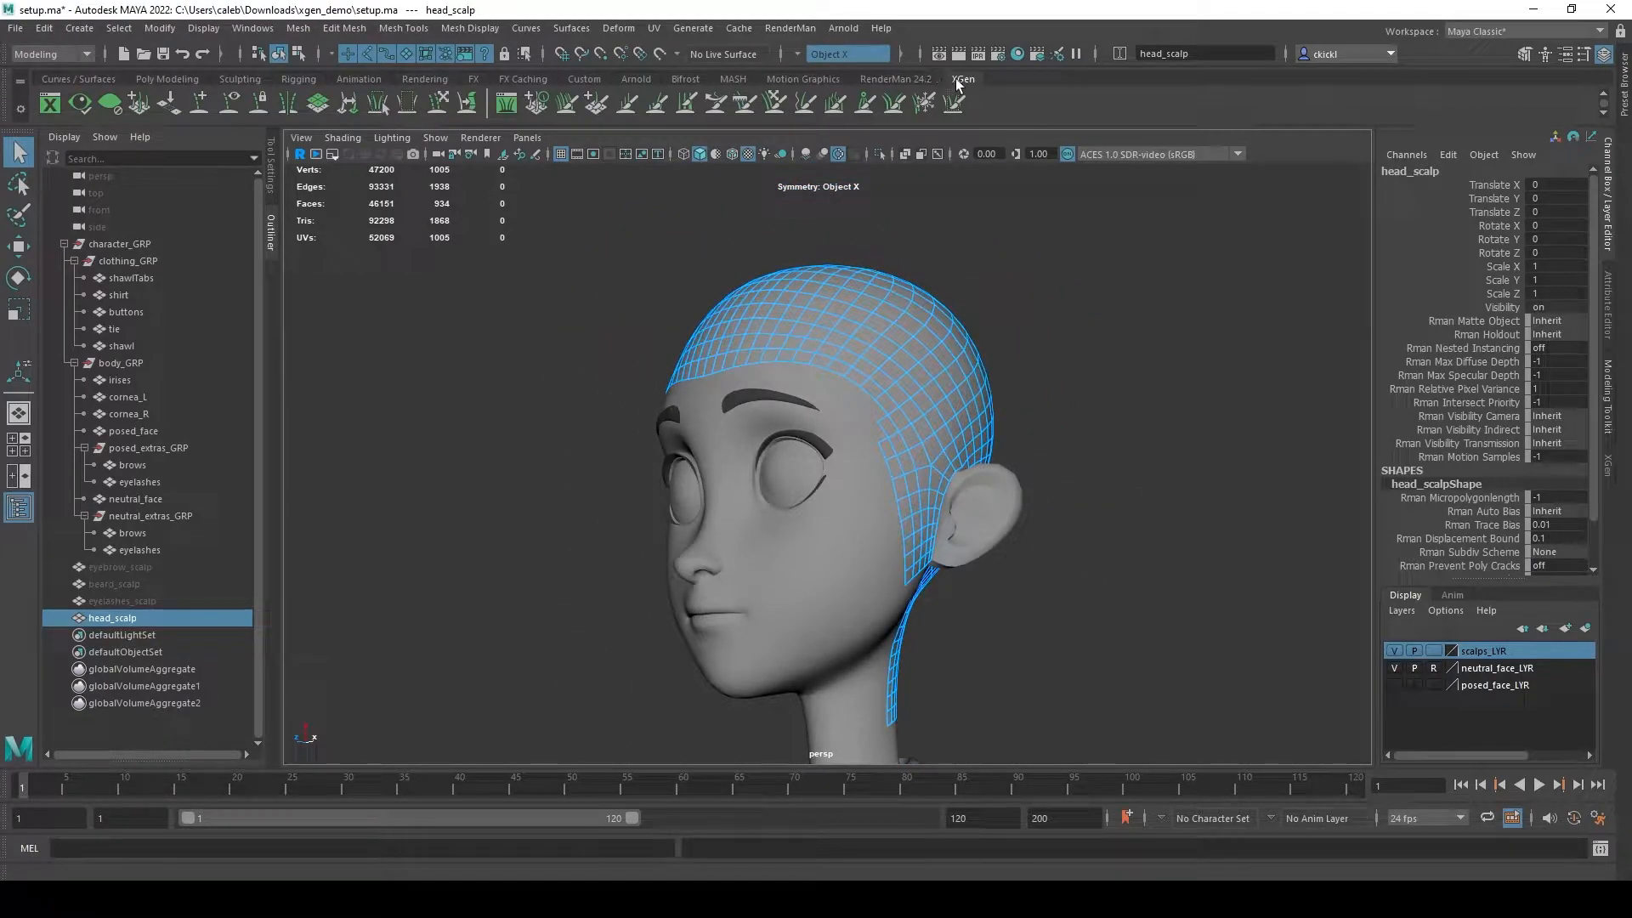
# Open the Plug-in Manager to check the loaded plug-ins.
pyautogui.click(253, 28)
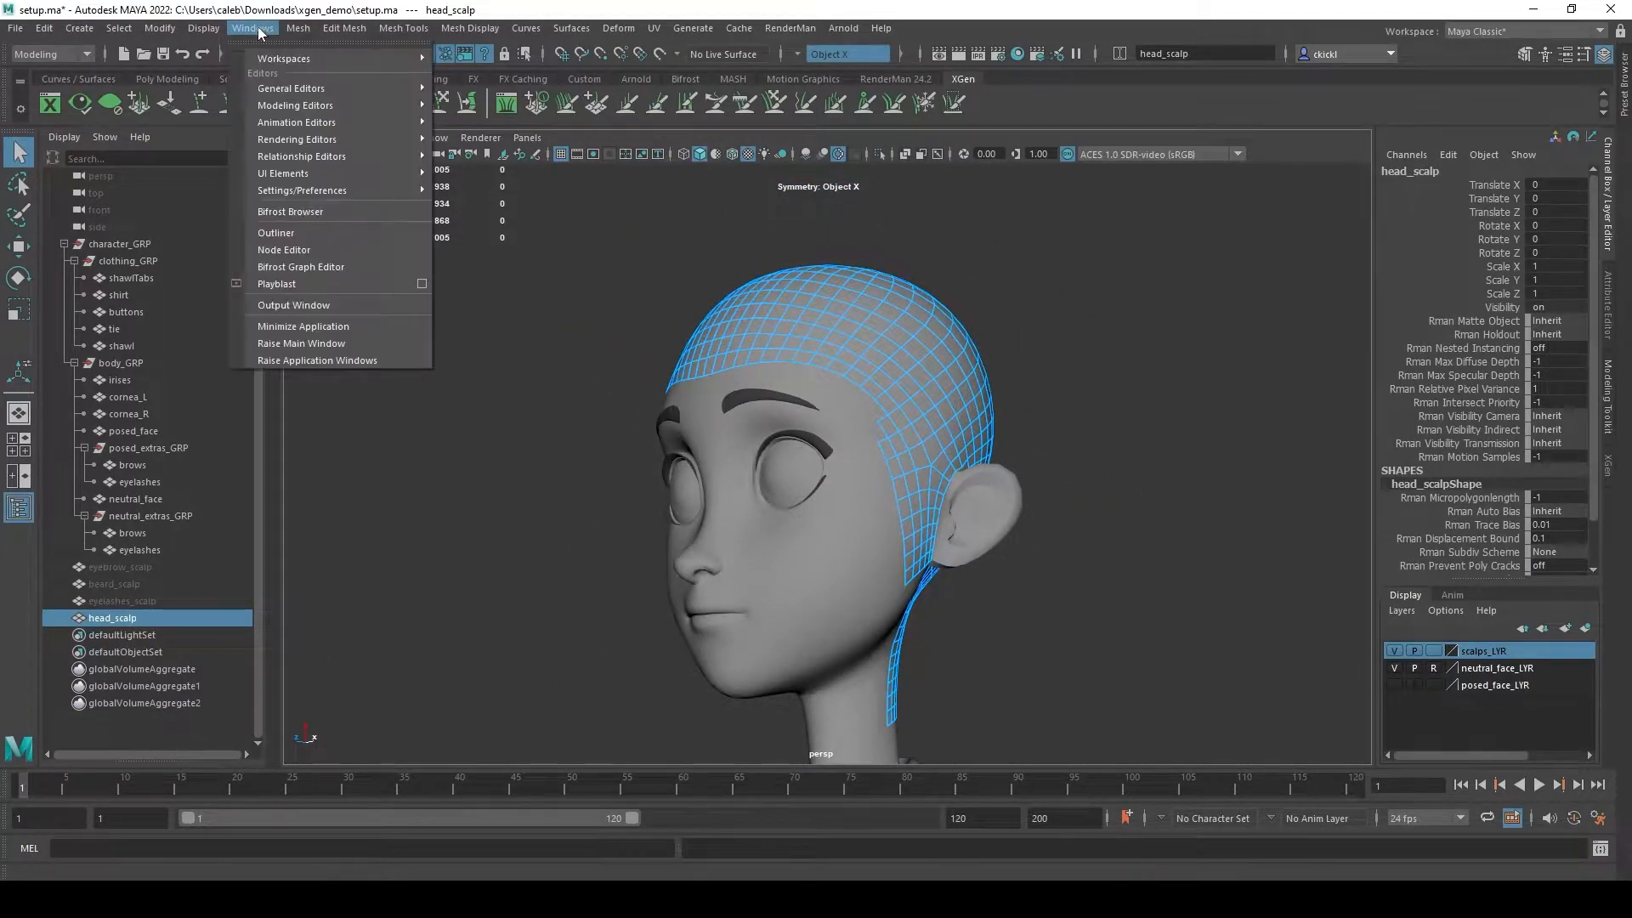
pyautogui.moveTo(302, 190)
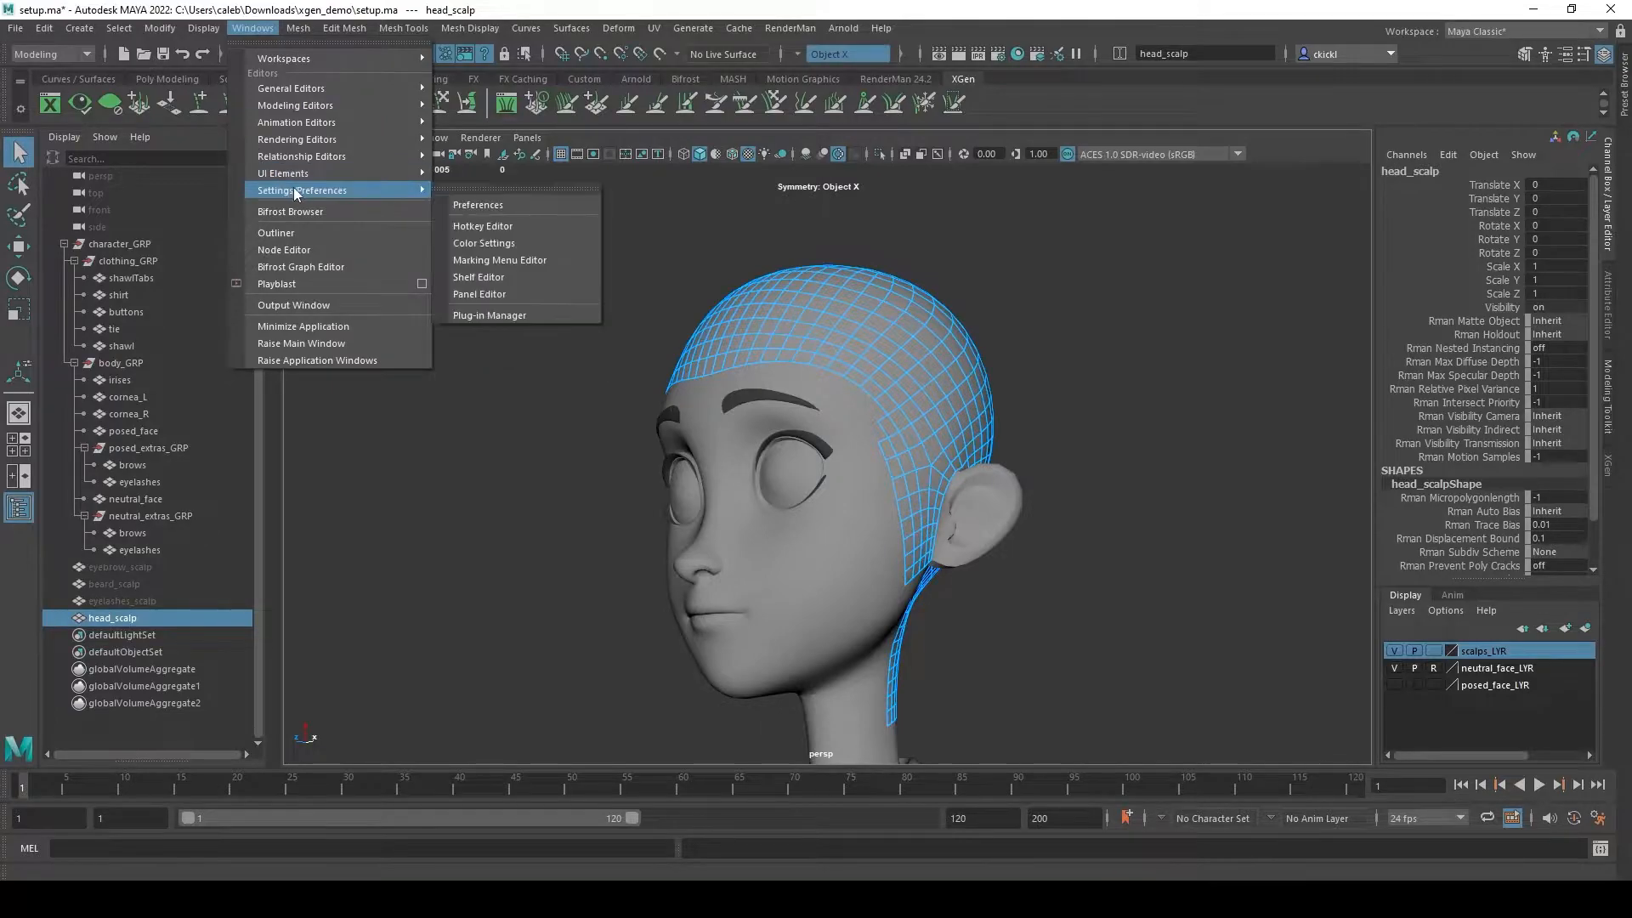
pyautogui.click(499, 315)
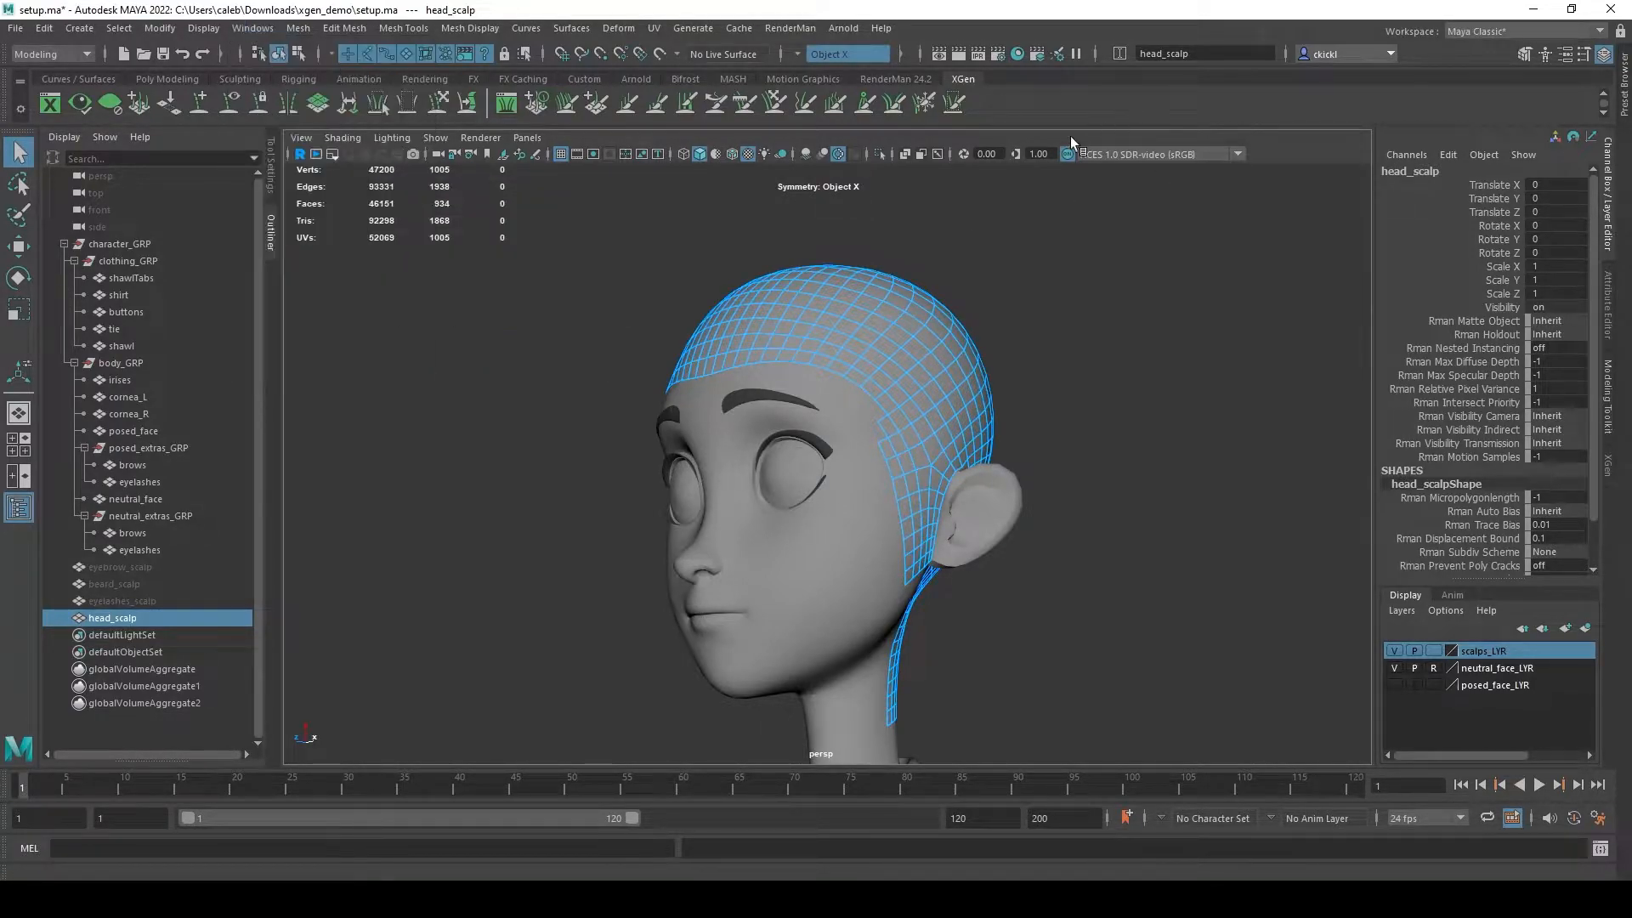
# Open the XGen window with the head_scalp mesh selected.
pyautogui.click(49, 104)
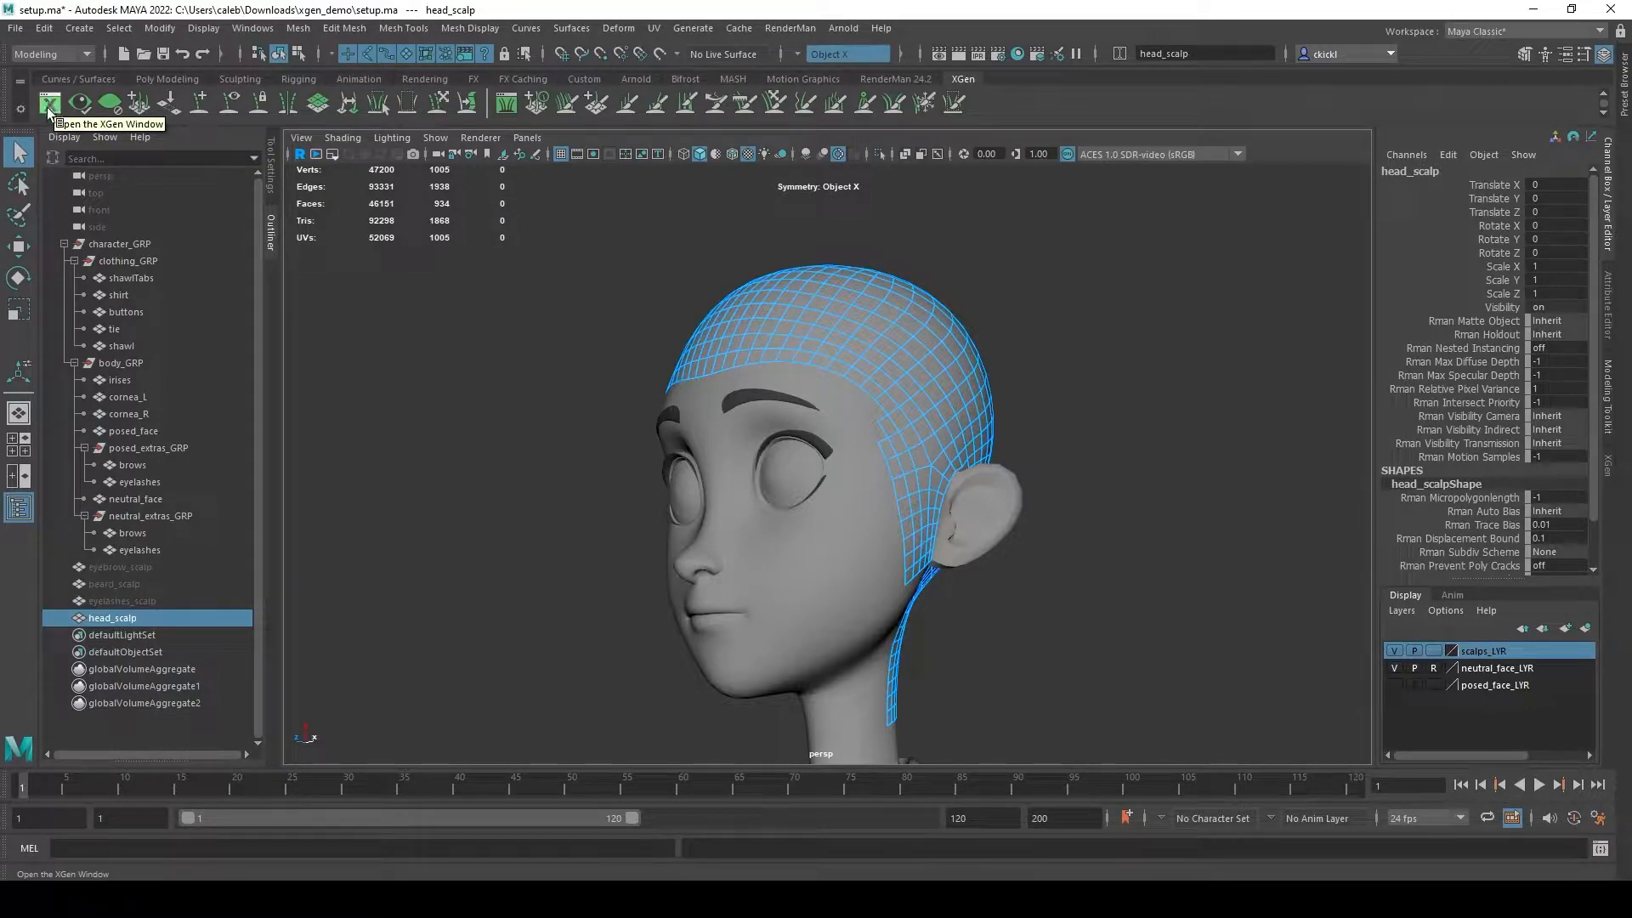
pyautogui.keyDown('alt'); pyautogui.moveTo(1039, 484); pyautogui.dragTo(1080, 489); pyautogui.keyUp('alt')
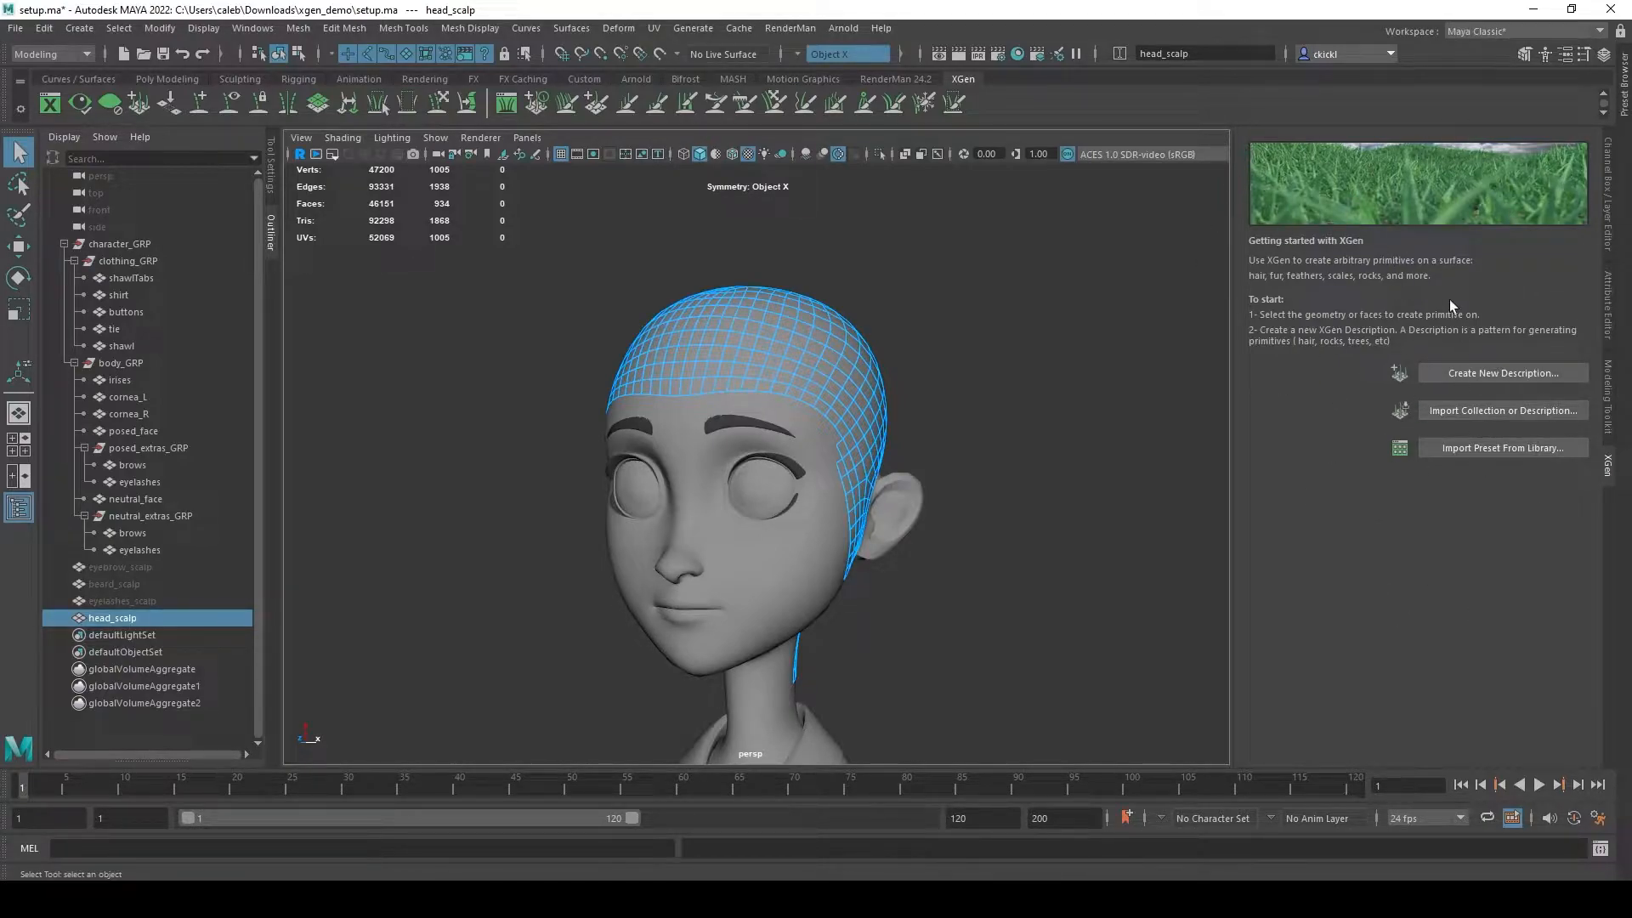
pyautogui.keyDown('alt'); pyautogui.moveTo(1003, 561); pyautogui.dragTo(969, 568); pyautogui.keyUp('alt')
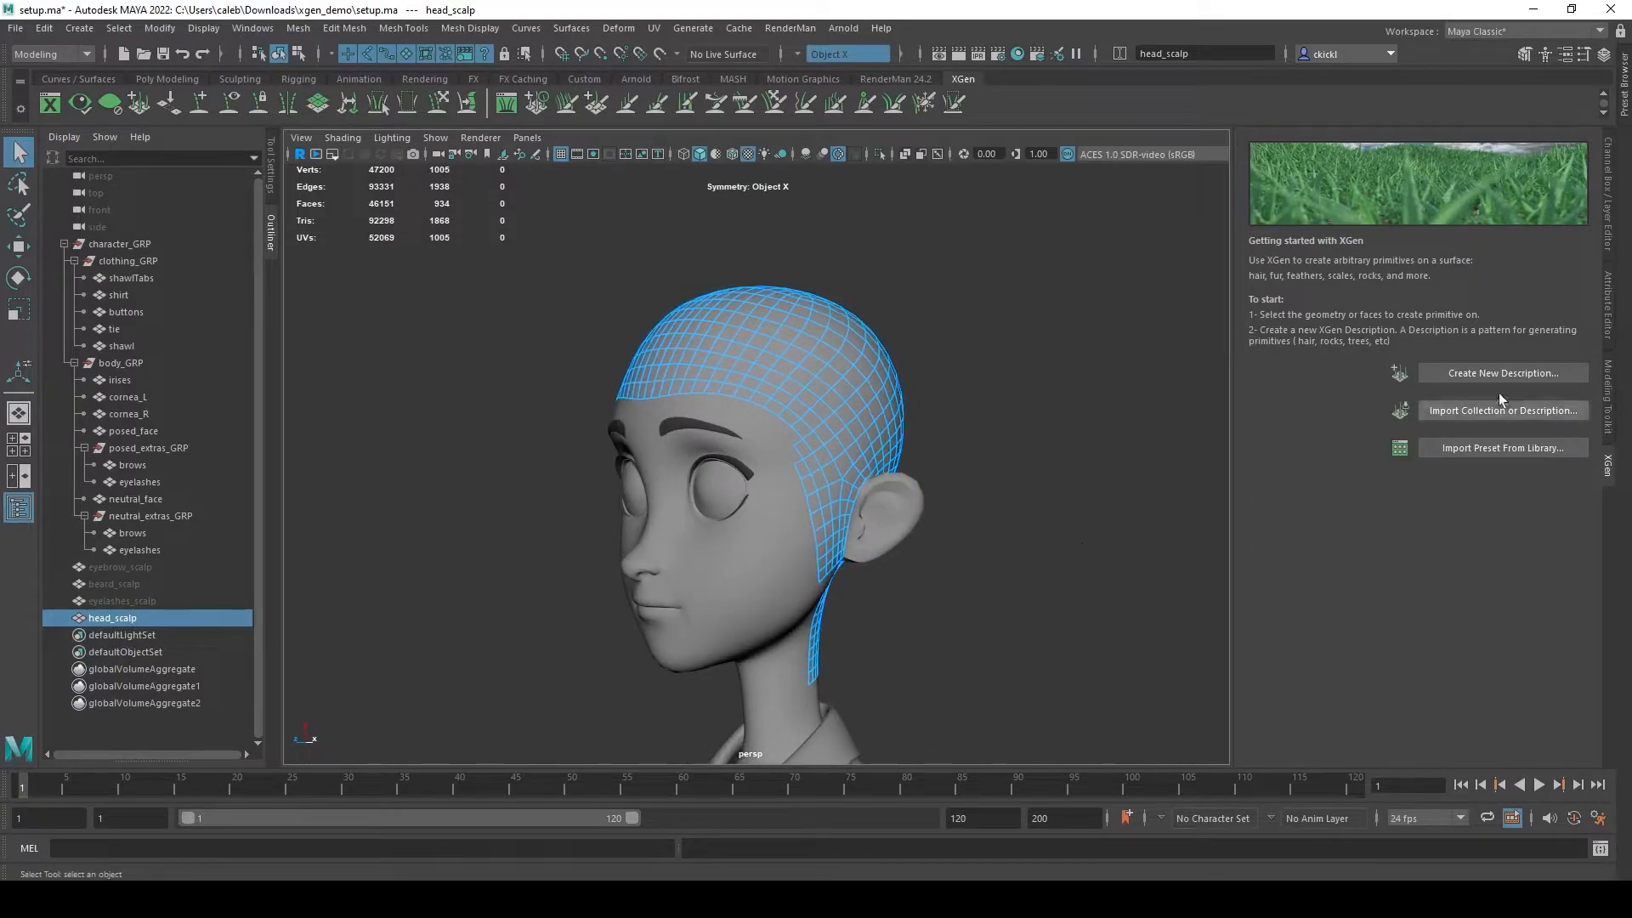
pyautogui.click(1471, 374)
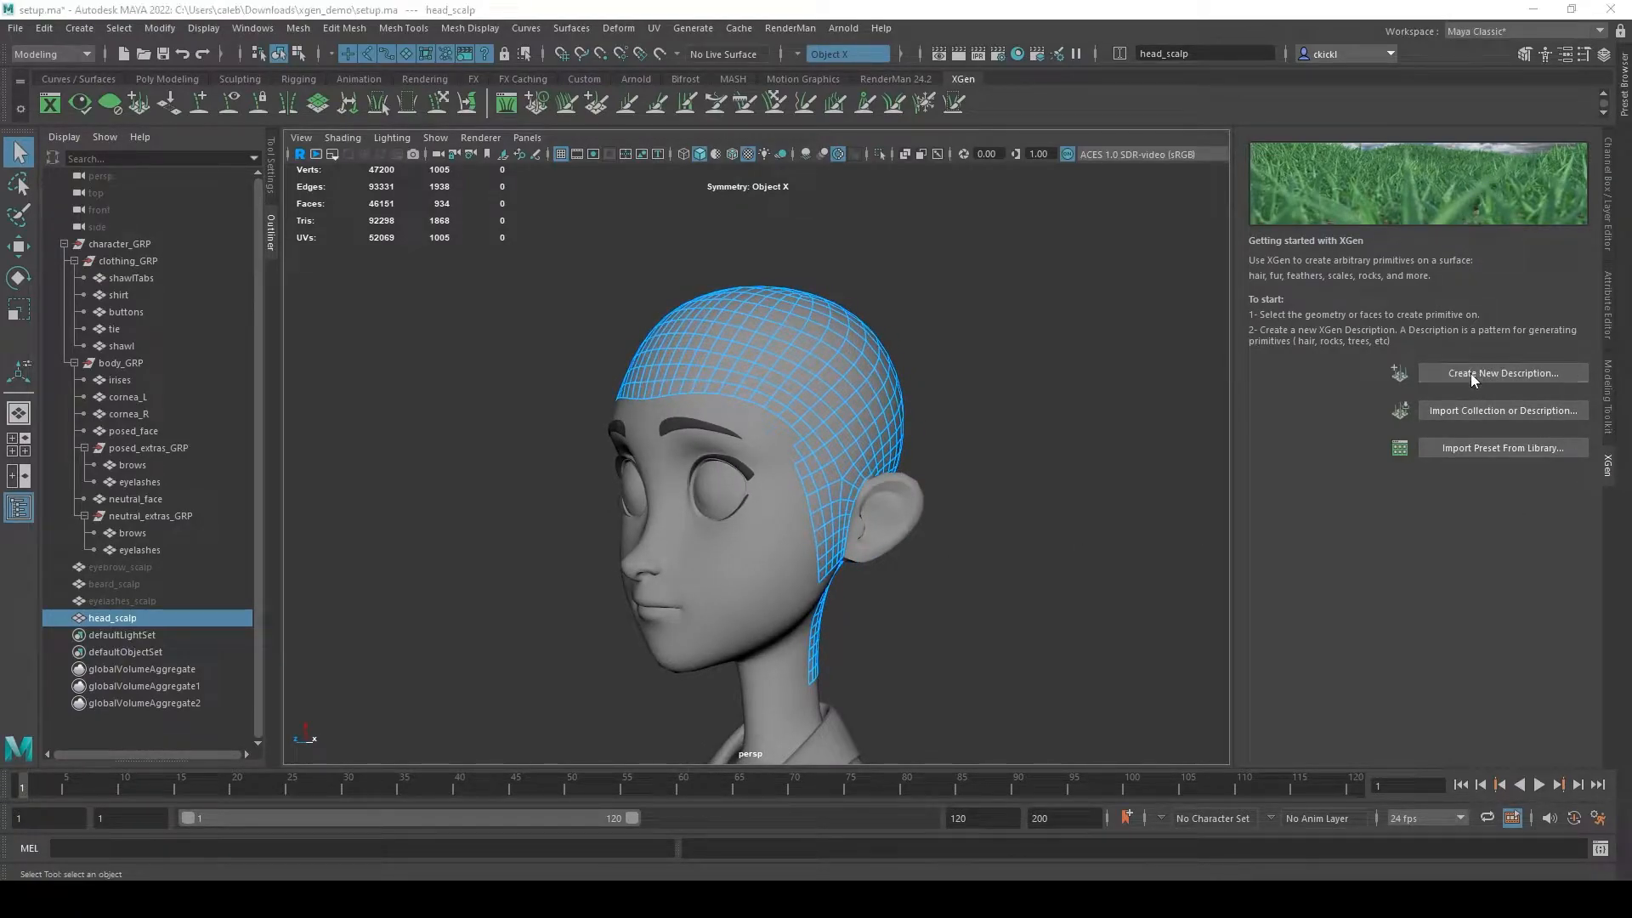
pyautogui.moveTo(835, 223); pyautogui.dragTo(1182, 192)
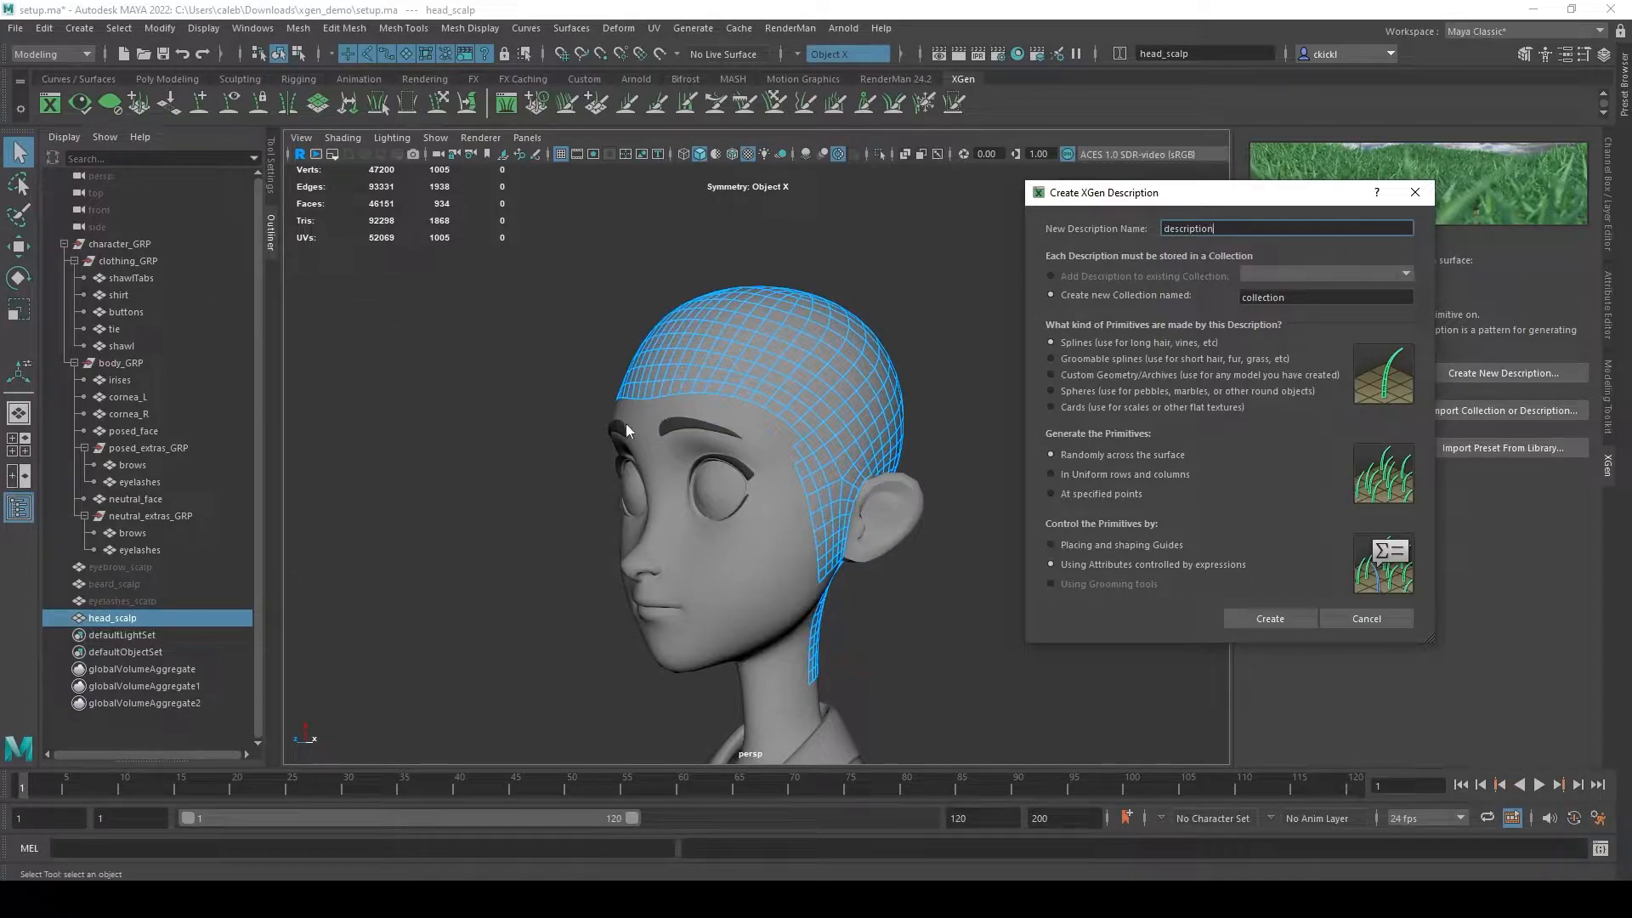
pyautogui.press('Tab')
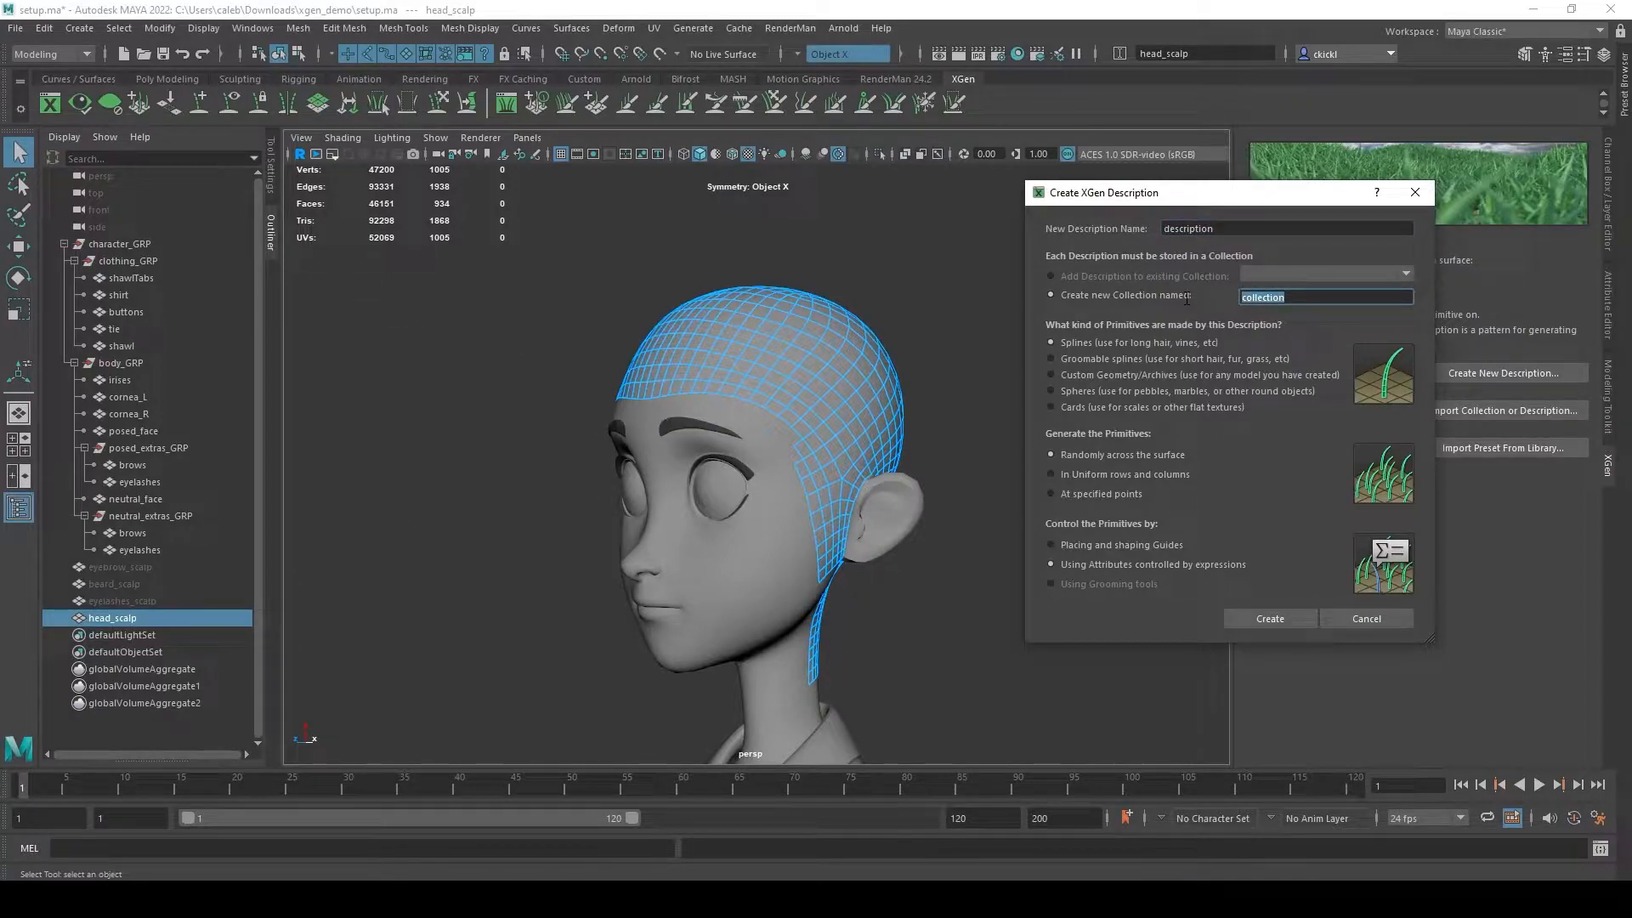
pyautogui.doubleClick(1258, 225)
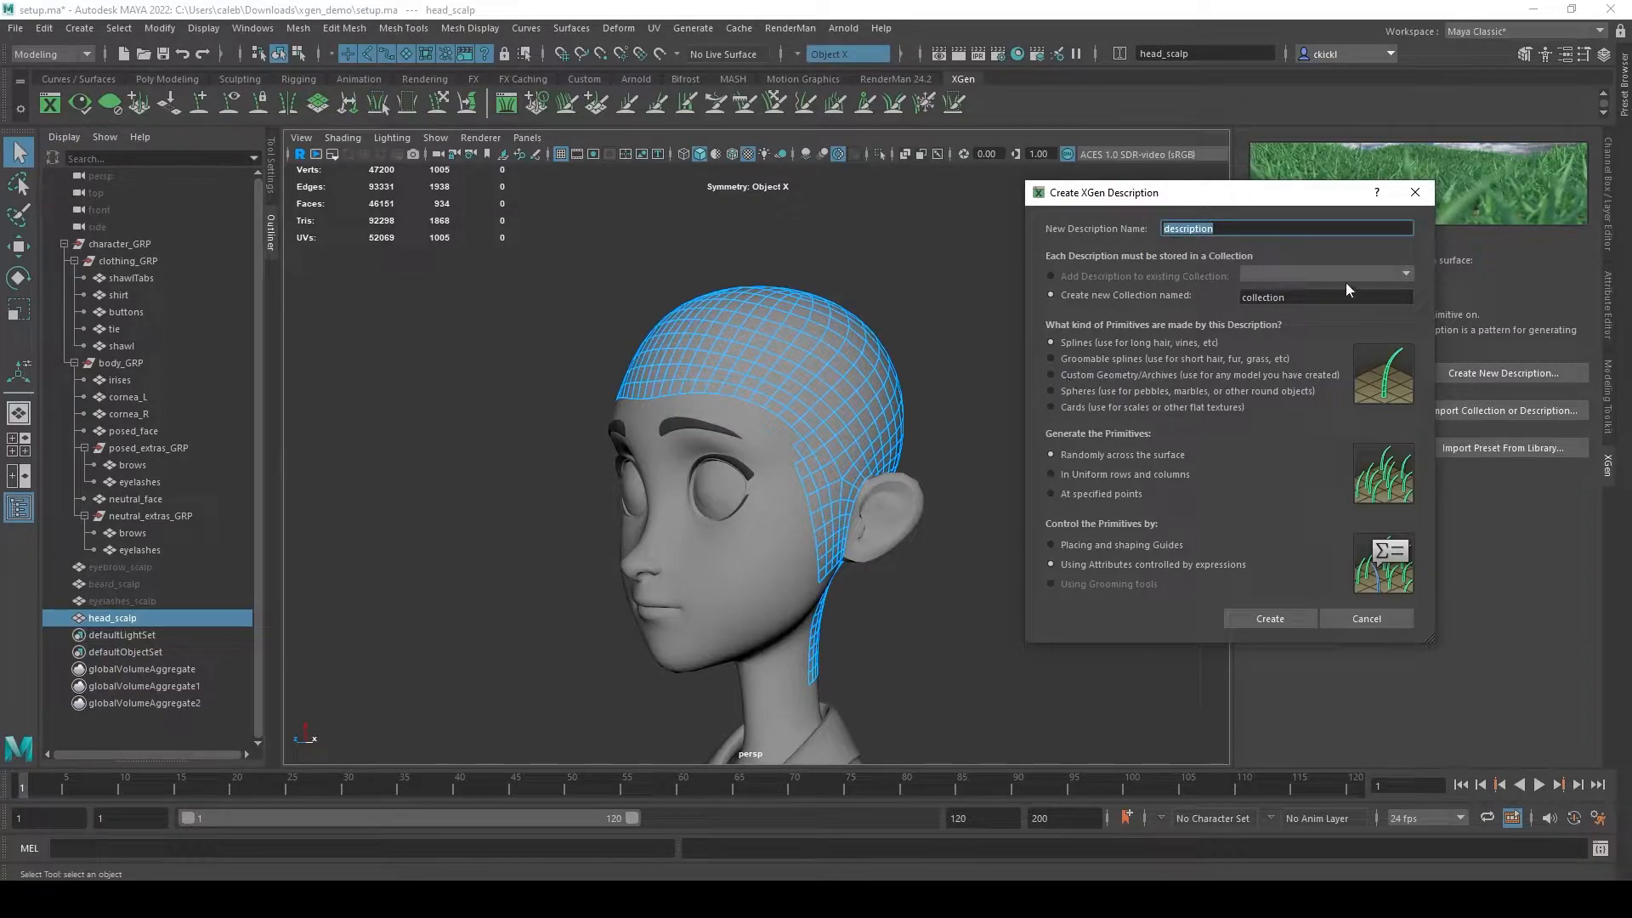
pyautogui.press('Tab')
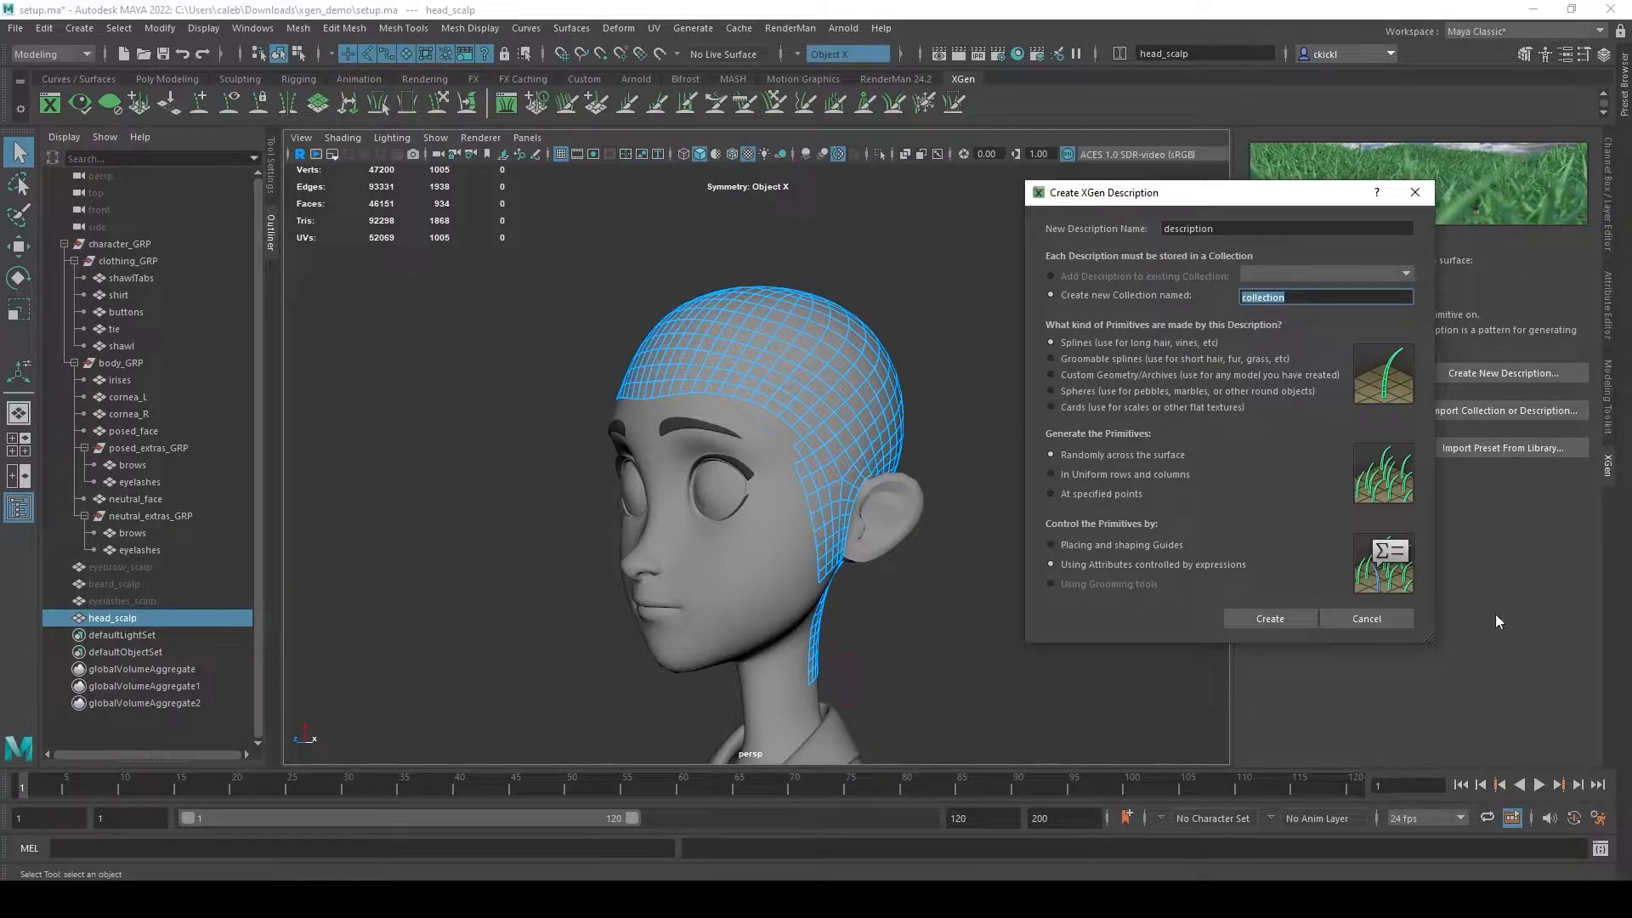
pyautogui.click(1360, 618)
# Start a new XGen description on the head_scalp mesh and name it hair_DESC.
pyautogui.keyDown('alt'); pyautogui.moveTo(809, 573); pyautogui.dragTo(968, 437); pyautogui.keyUp('alt')
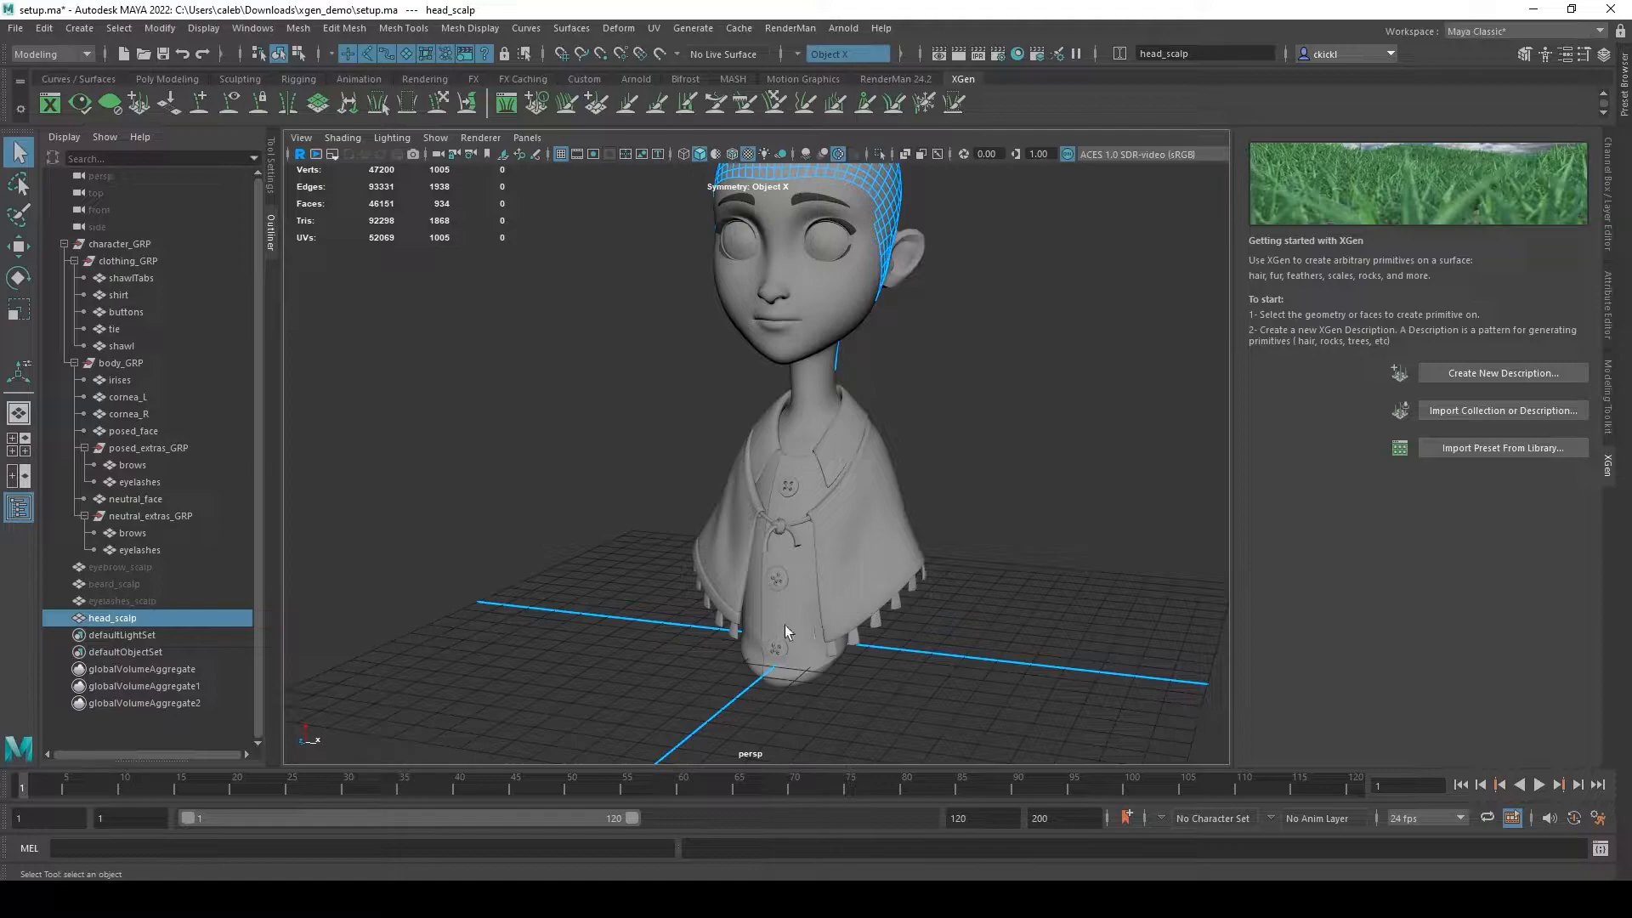
pyautogui.keyDown('alt'); pyautogui.moveTo(1011, 593); pyautogui.dragTo(904, 518); pyautogui.keyUp('alt')
pyautogui.scroll(3, 936, 424)
pyautogui.keyDown('alt'); pyautogui.moveTo(935, 423); pyautogui.dragTo(911, 568); pyautogui.keyUp('alt')
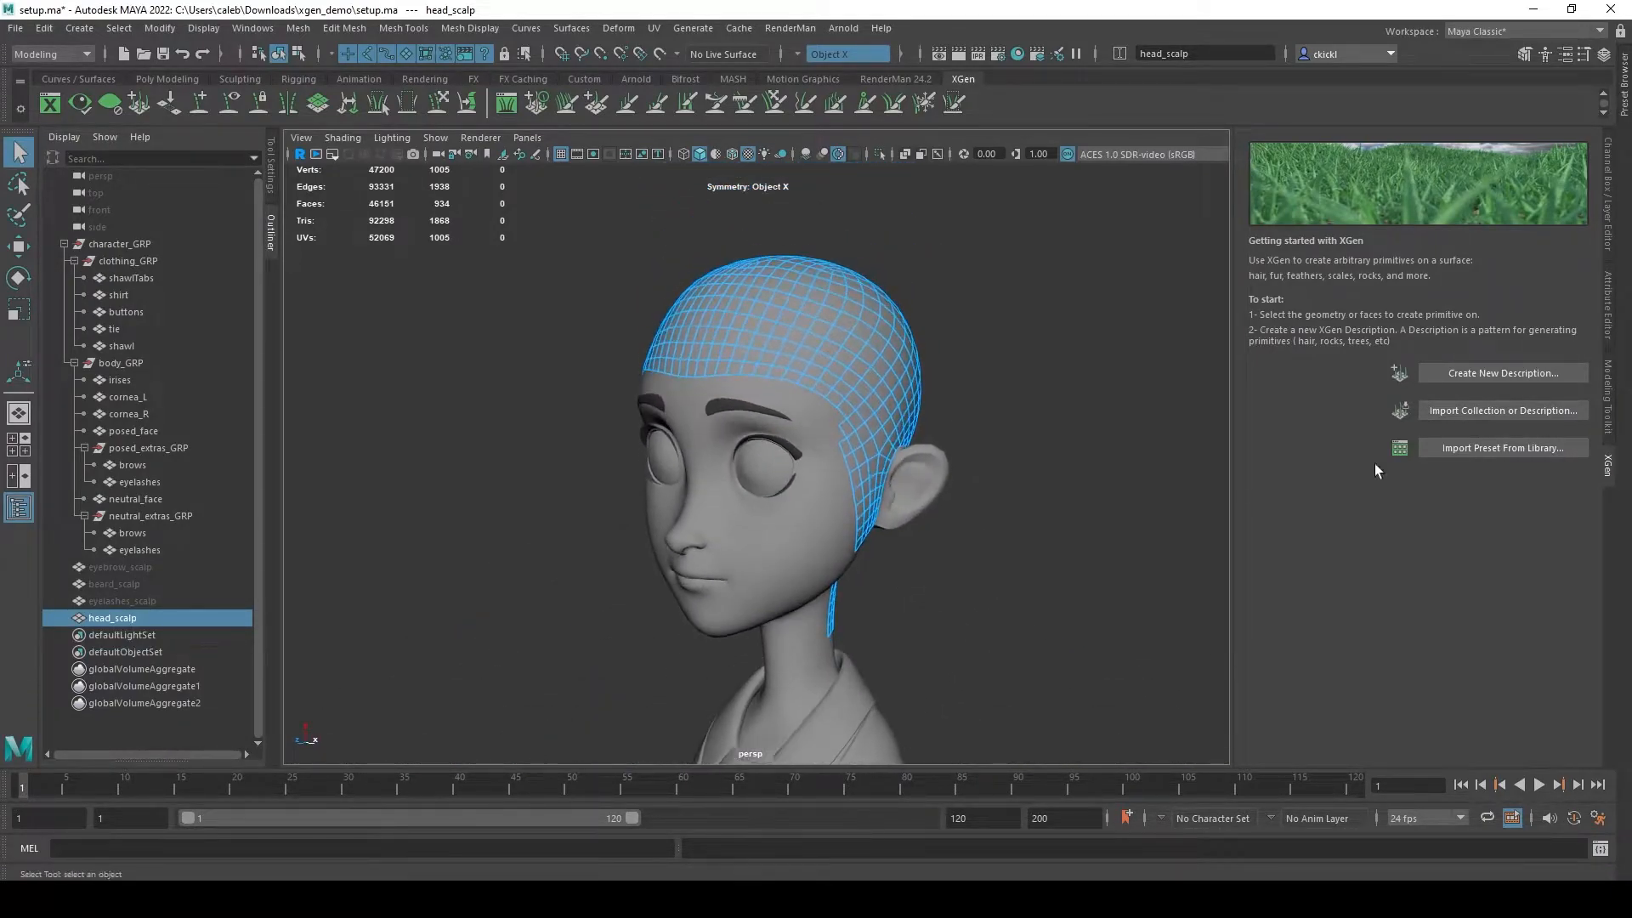
pyautogui.click(1440, 375)
pyautogui.moveTo(731, 238); pyautogui.dragTo(745, 202)
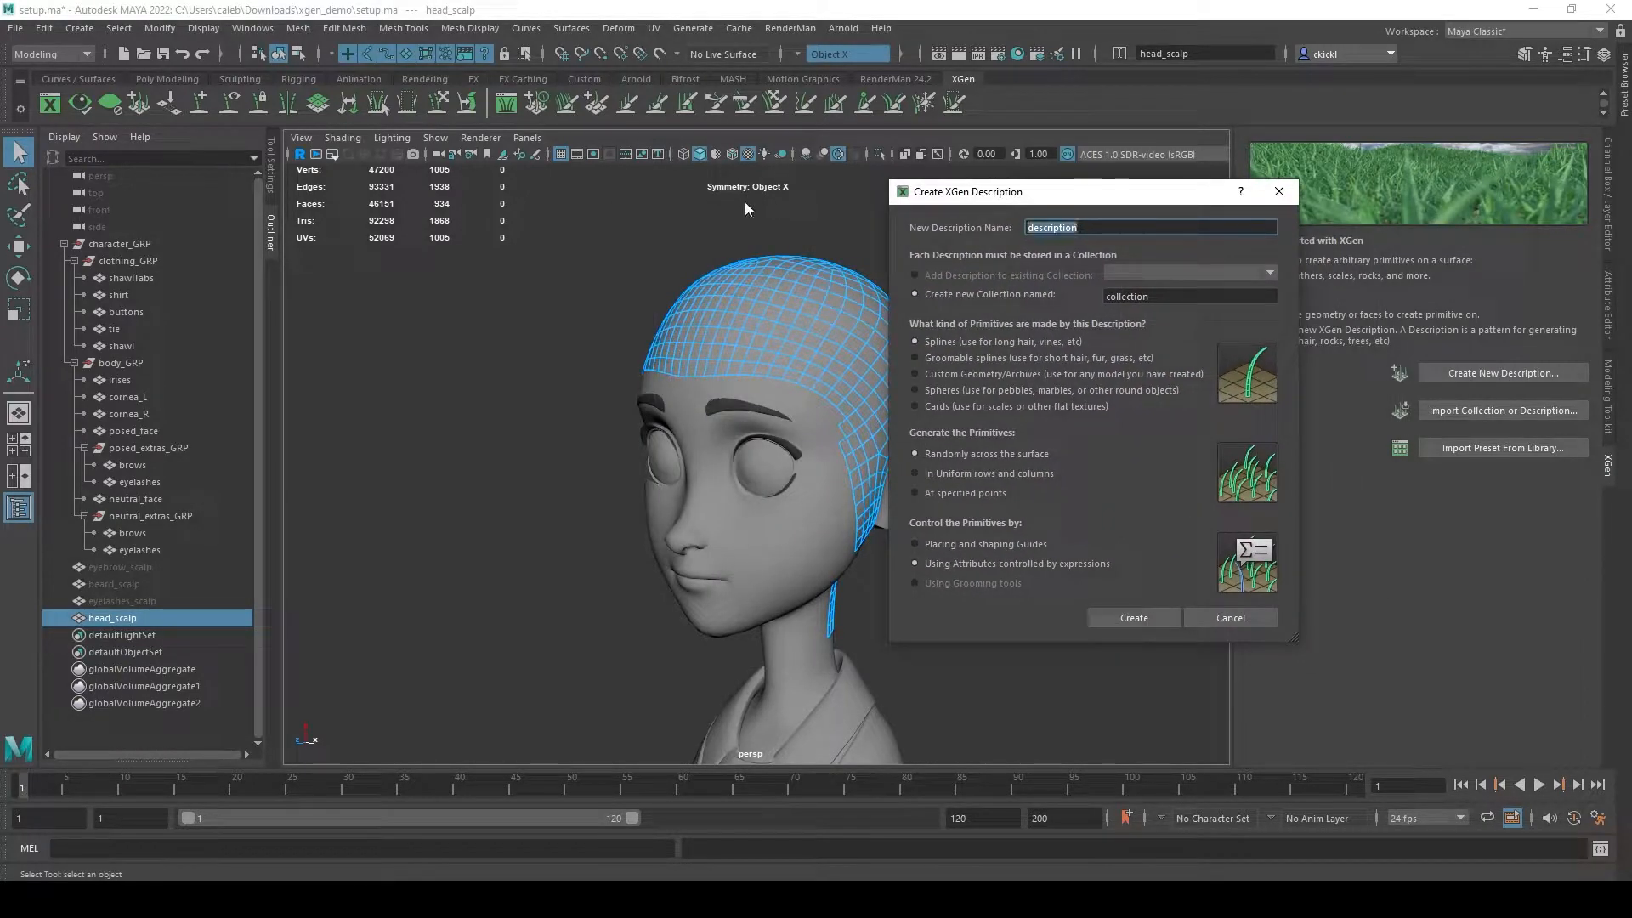
pyautogui.write('hair_DESC')
pyautogui.moveTo(1076, 227); pyautogui.dragTo(970, 227)
pyautogui.click(1091, 234)
pyautogui.doubleClick(1092, 231)
pyautogui.click(1124, 228)
# Name the new collection that stores the description head_COLL.
pyautogui.press('Tab')
pyautogui.write('head')
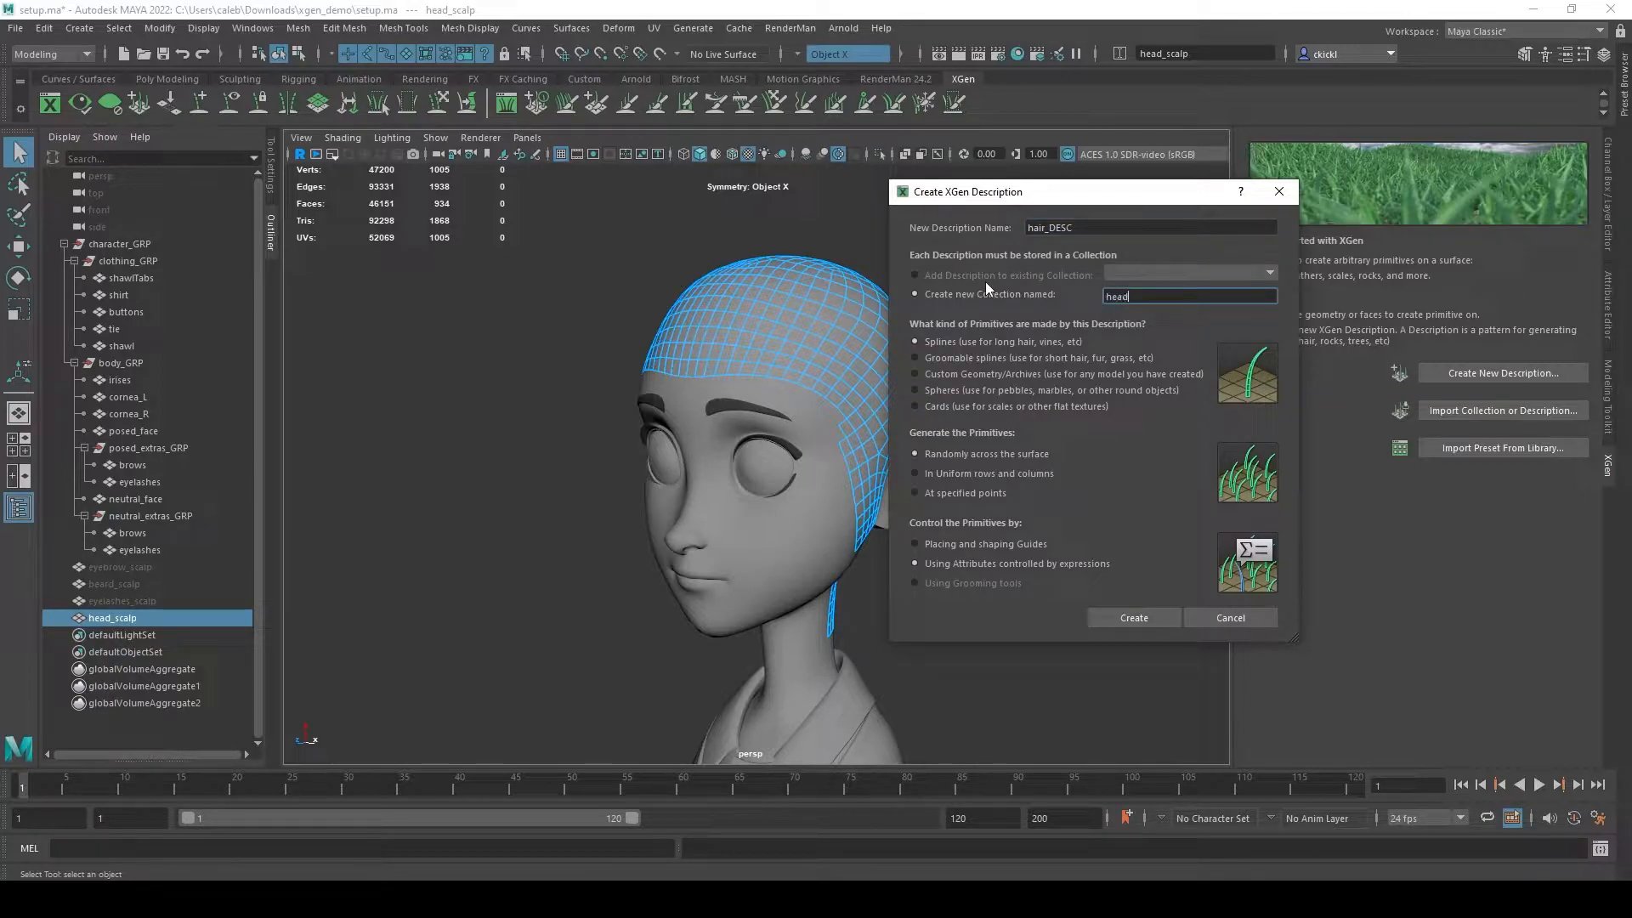
pyautogui.write('_COLL')
pyautogui.hotkey('shift', 'Left')
pyautogui.hotkey('shift', 'Left')
pyautogui.hotkey('shift', 'Left')
pyautogui.hotkey('shift', 'Left')
pyautogui.hotkey('shift', 'Left')
pyautogui.hotkey('shift', 'Left')
pyautogui.hotkey('shift', 'Left')
pyautogui.hotkey('shift', 'Left')
pyautogui.click(1132, 296)
# Create the description with Splines generated randomly across the surface and controlled using attributes driven by expressions.
pyautogui.click(976, 360)
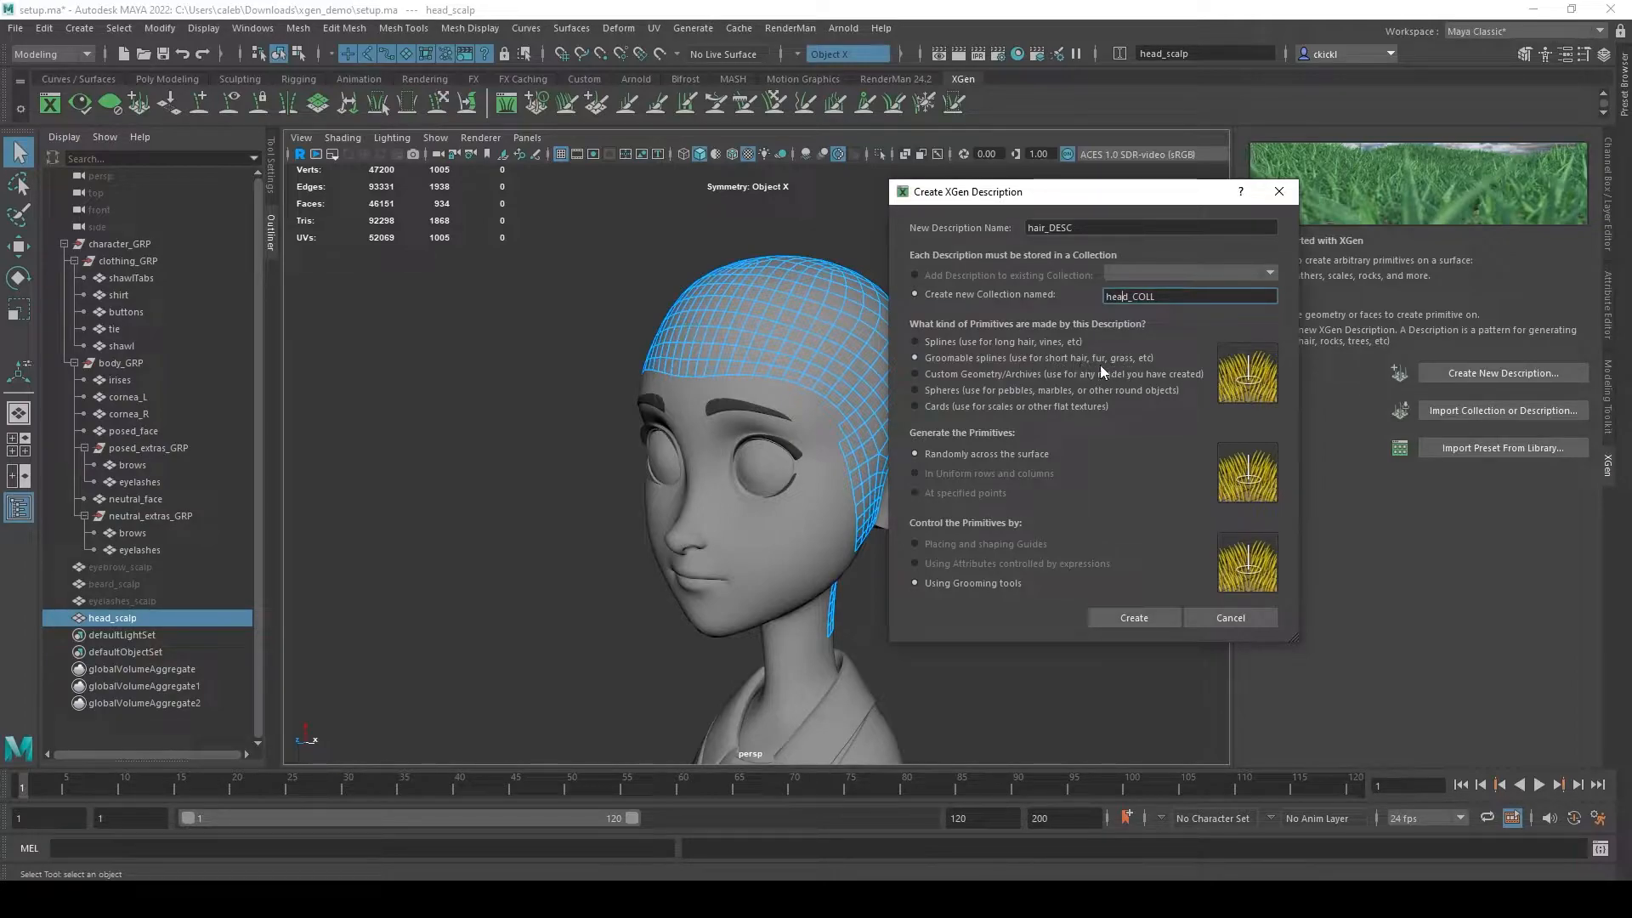
pyautogui.click(976, 343)
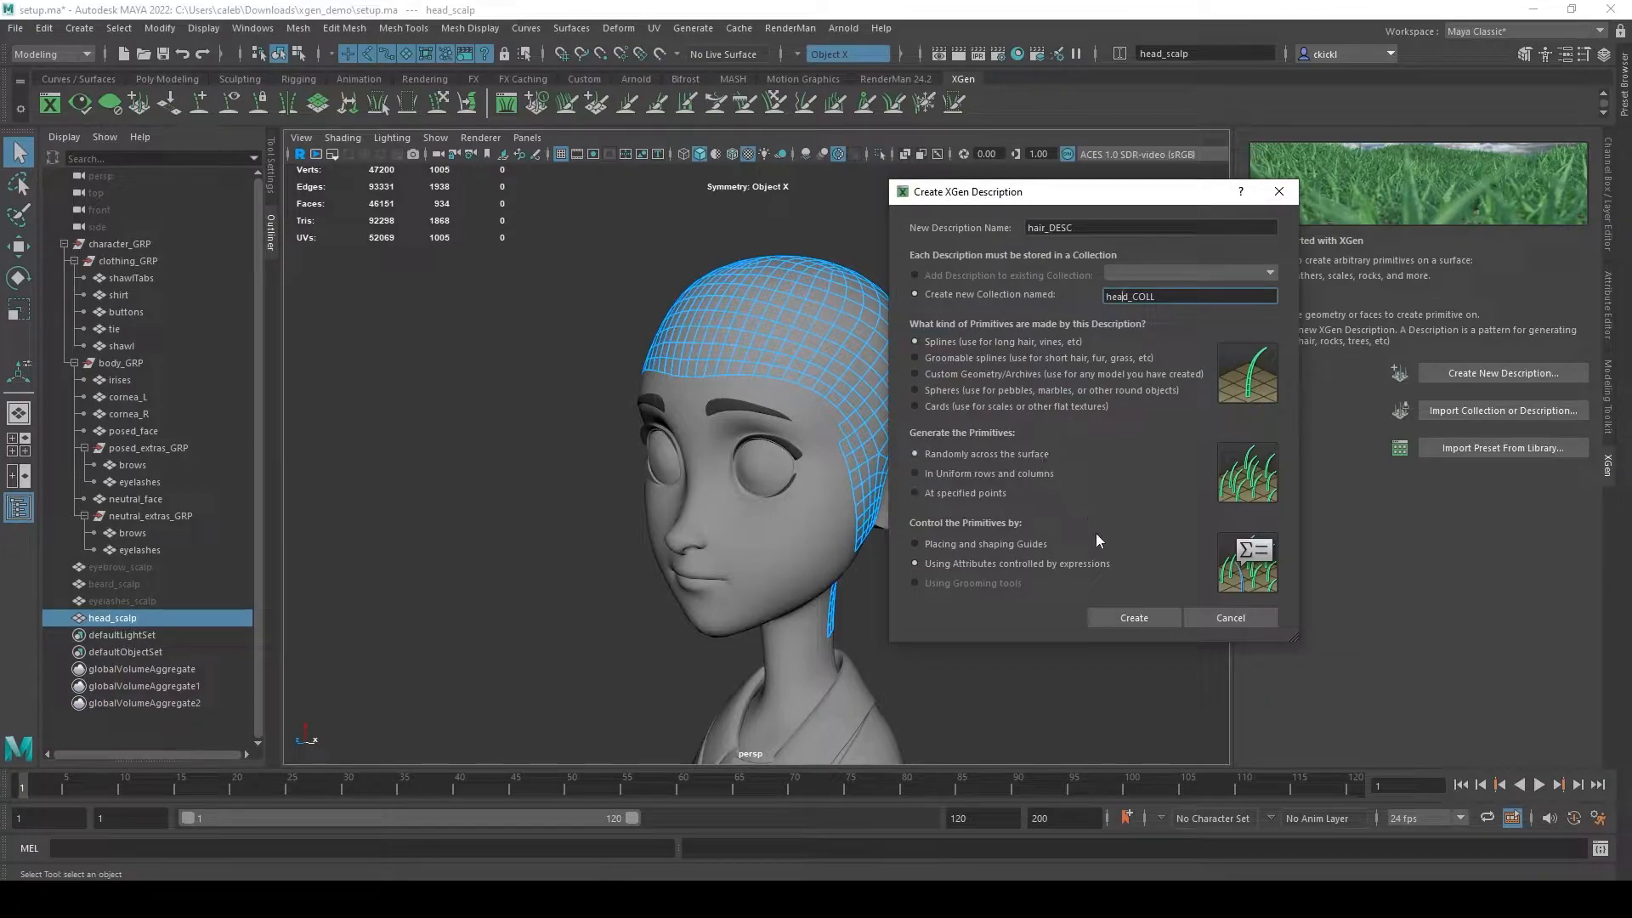
pyautogui.click(968, 543)
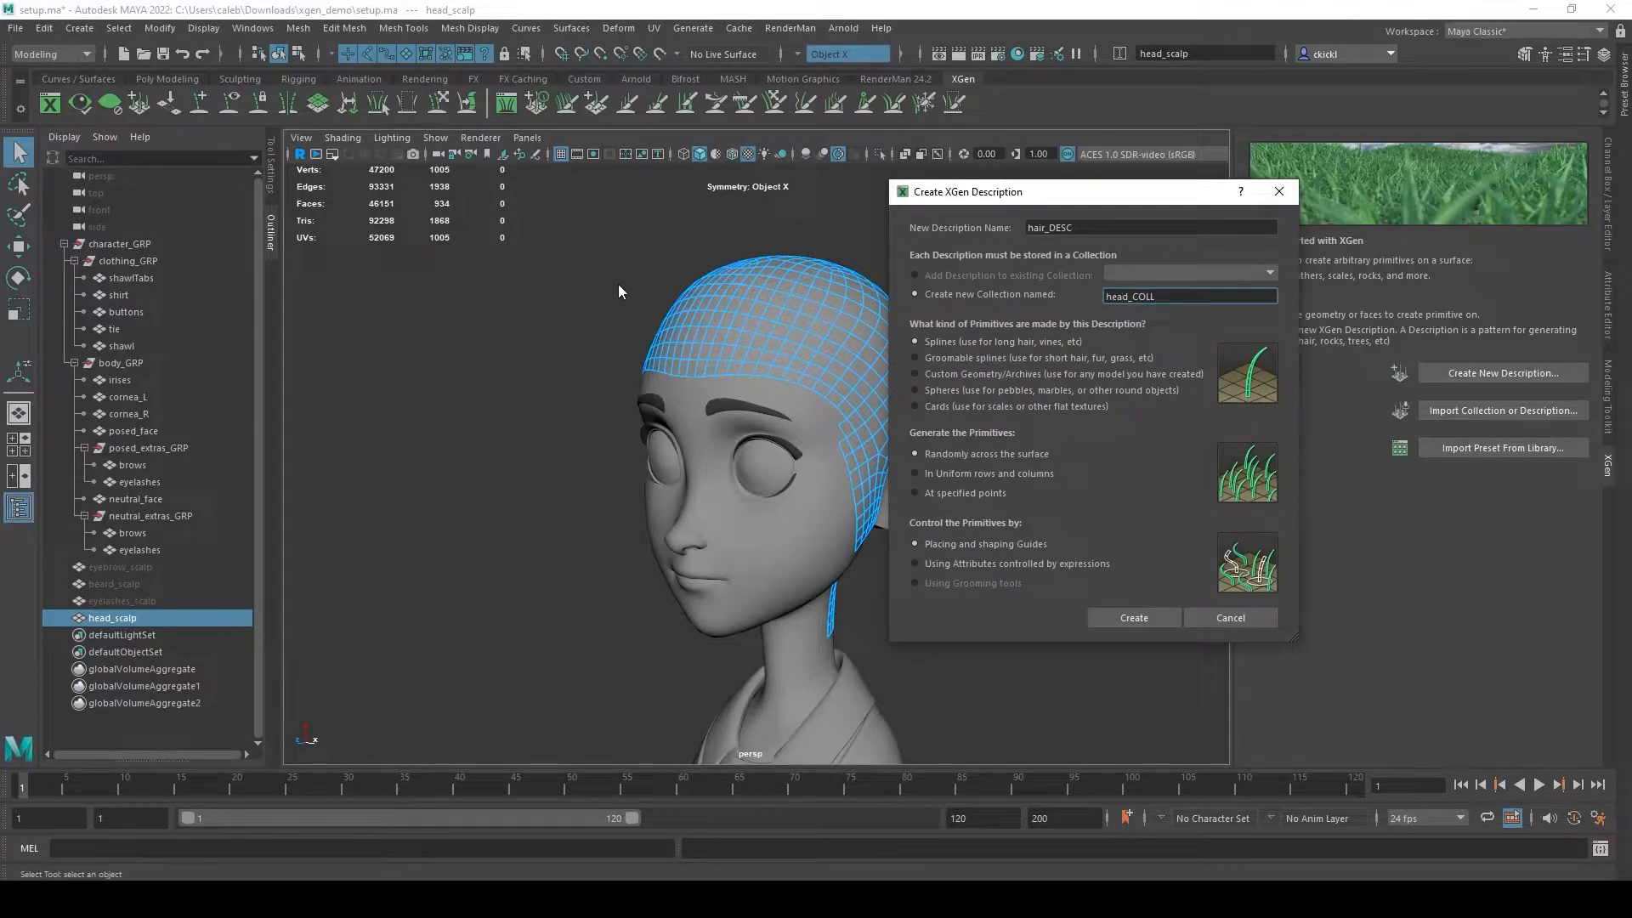
pyautogui.click(1000, 564)
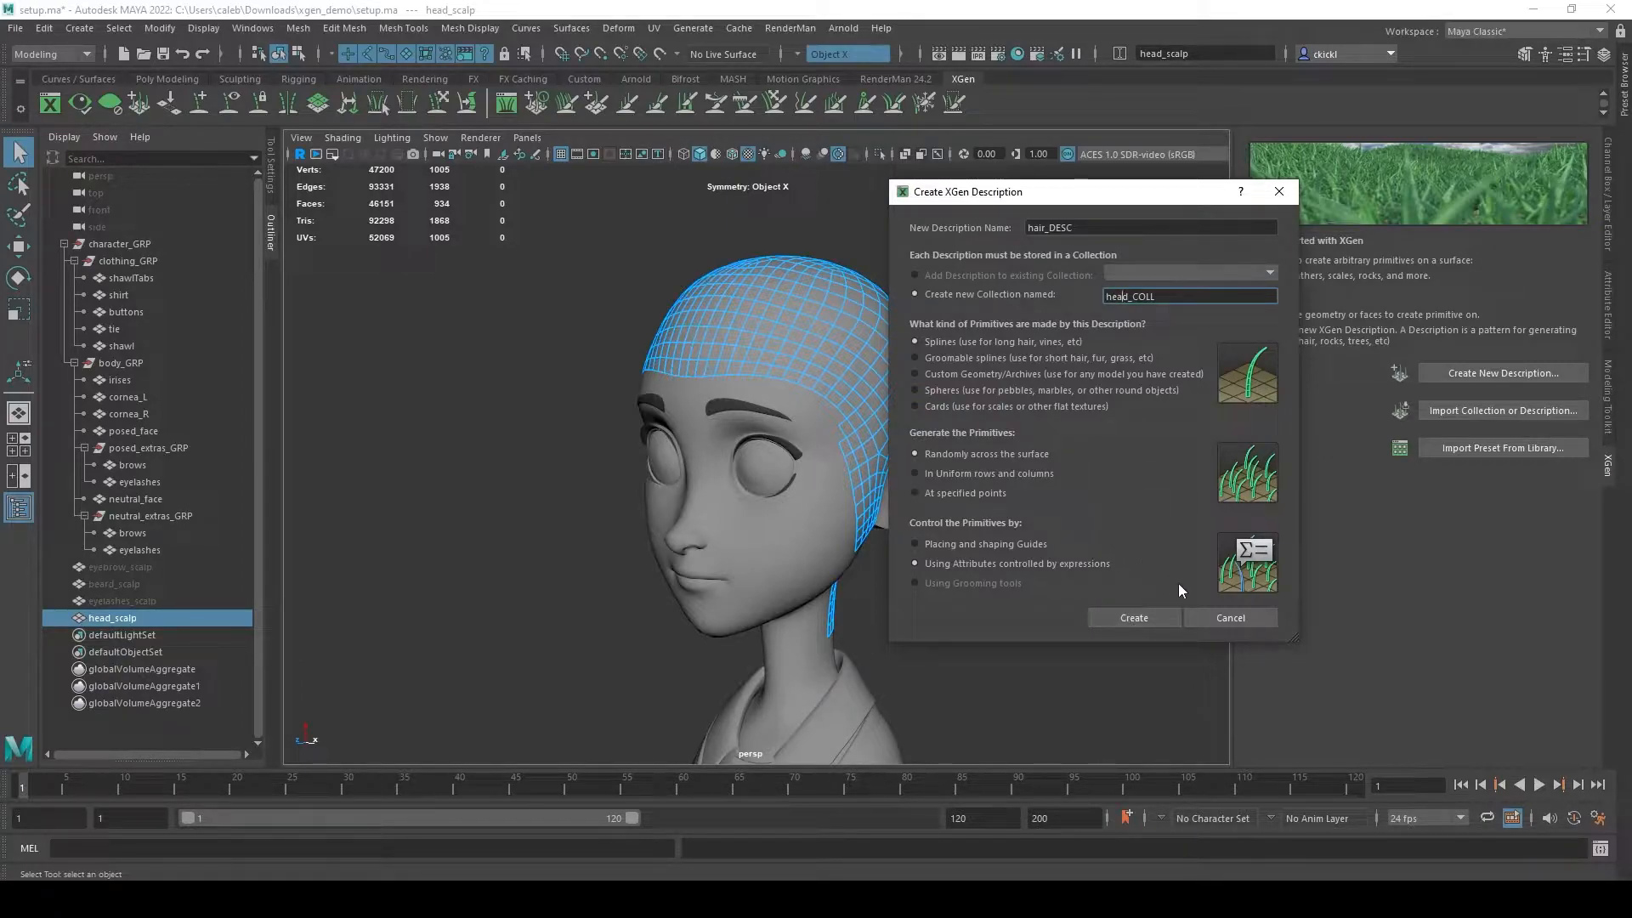
pyautogui.click(1134, 618)
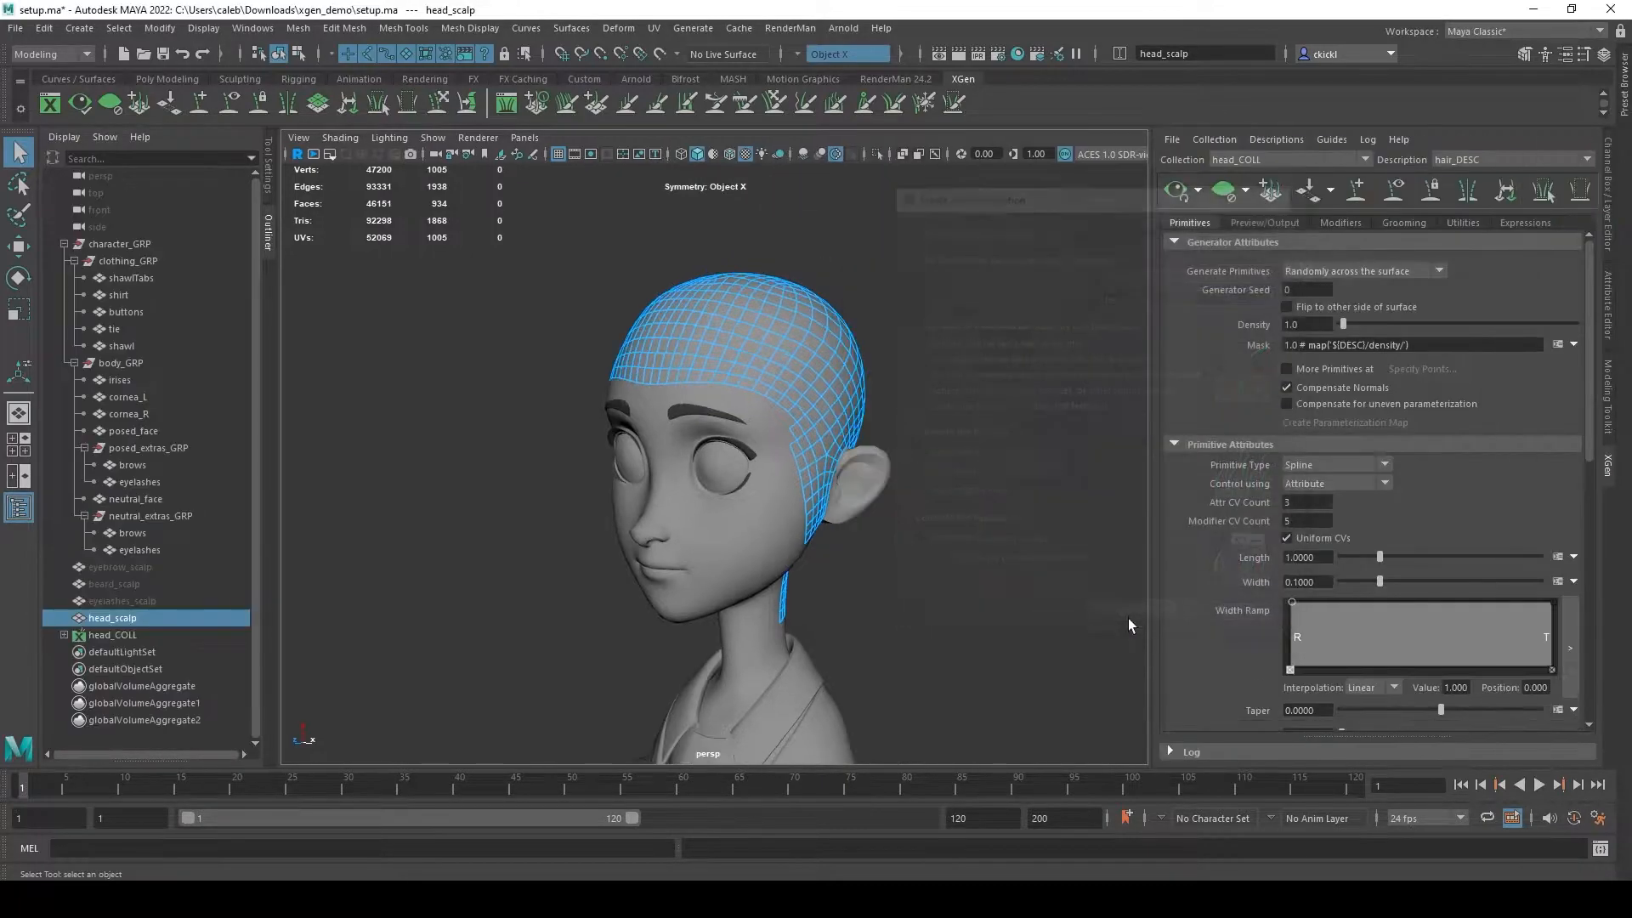
pyautogui.keyDown('alt'); pyautogui.moveTo(972, 517); pyautogui.dragTo(635, 639); pyautogui.keyUp('alt')
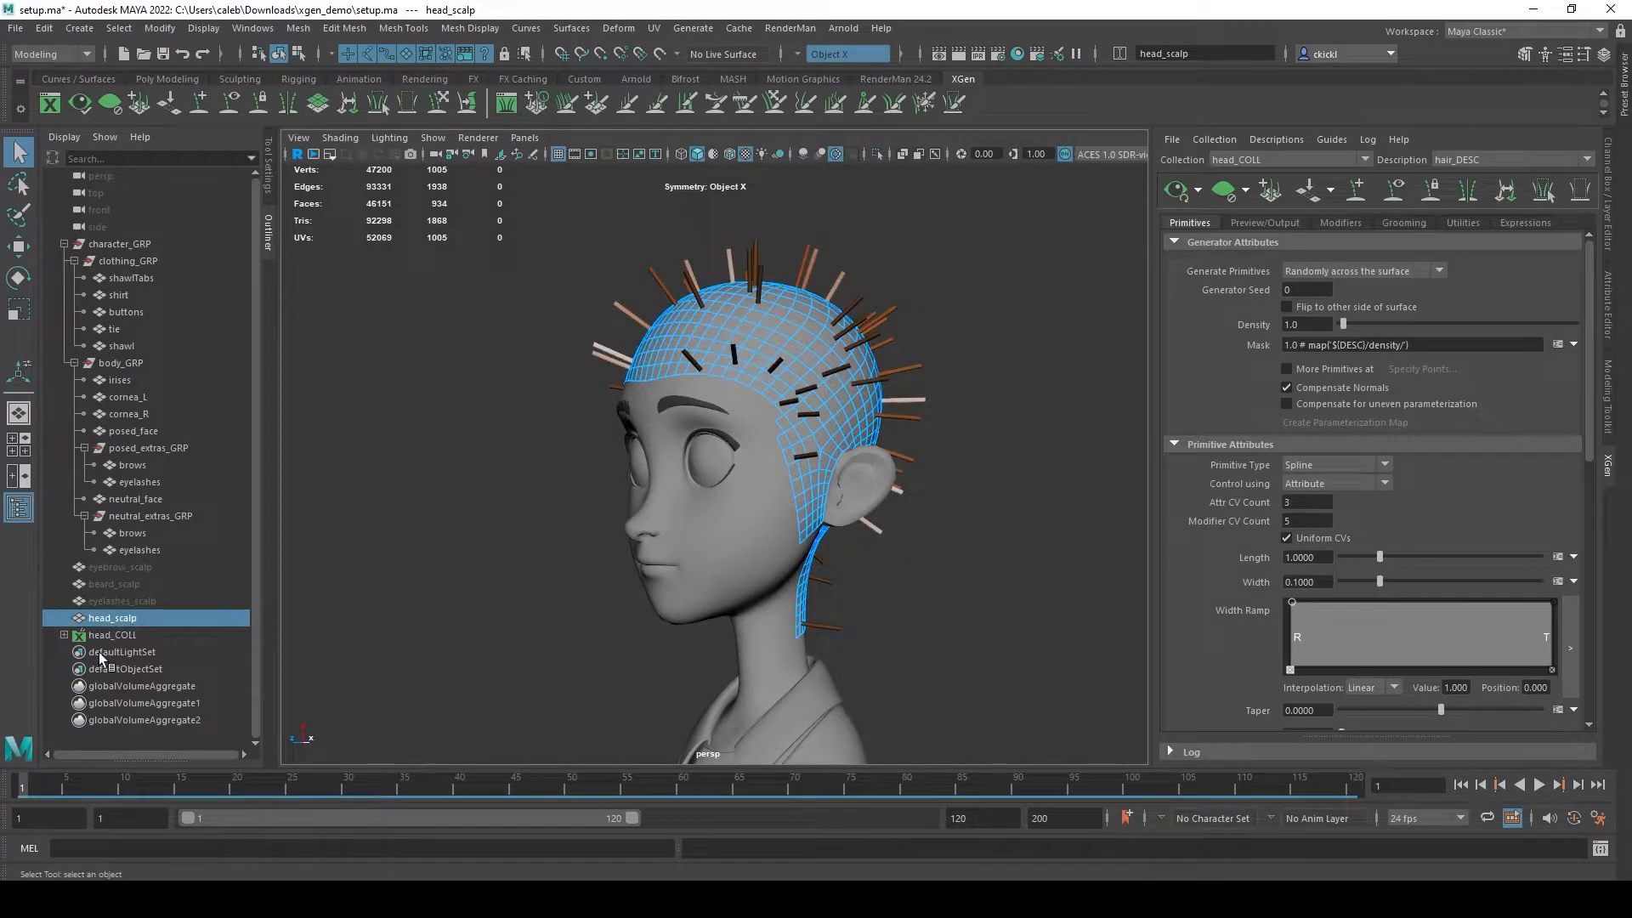
pyautogui.keyDown('alt'); pyautogui.moveTo(815, 400); pyautogui.dragTo(1008, 485); pyautogui.keyUp('alt')
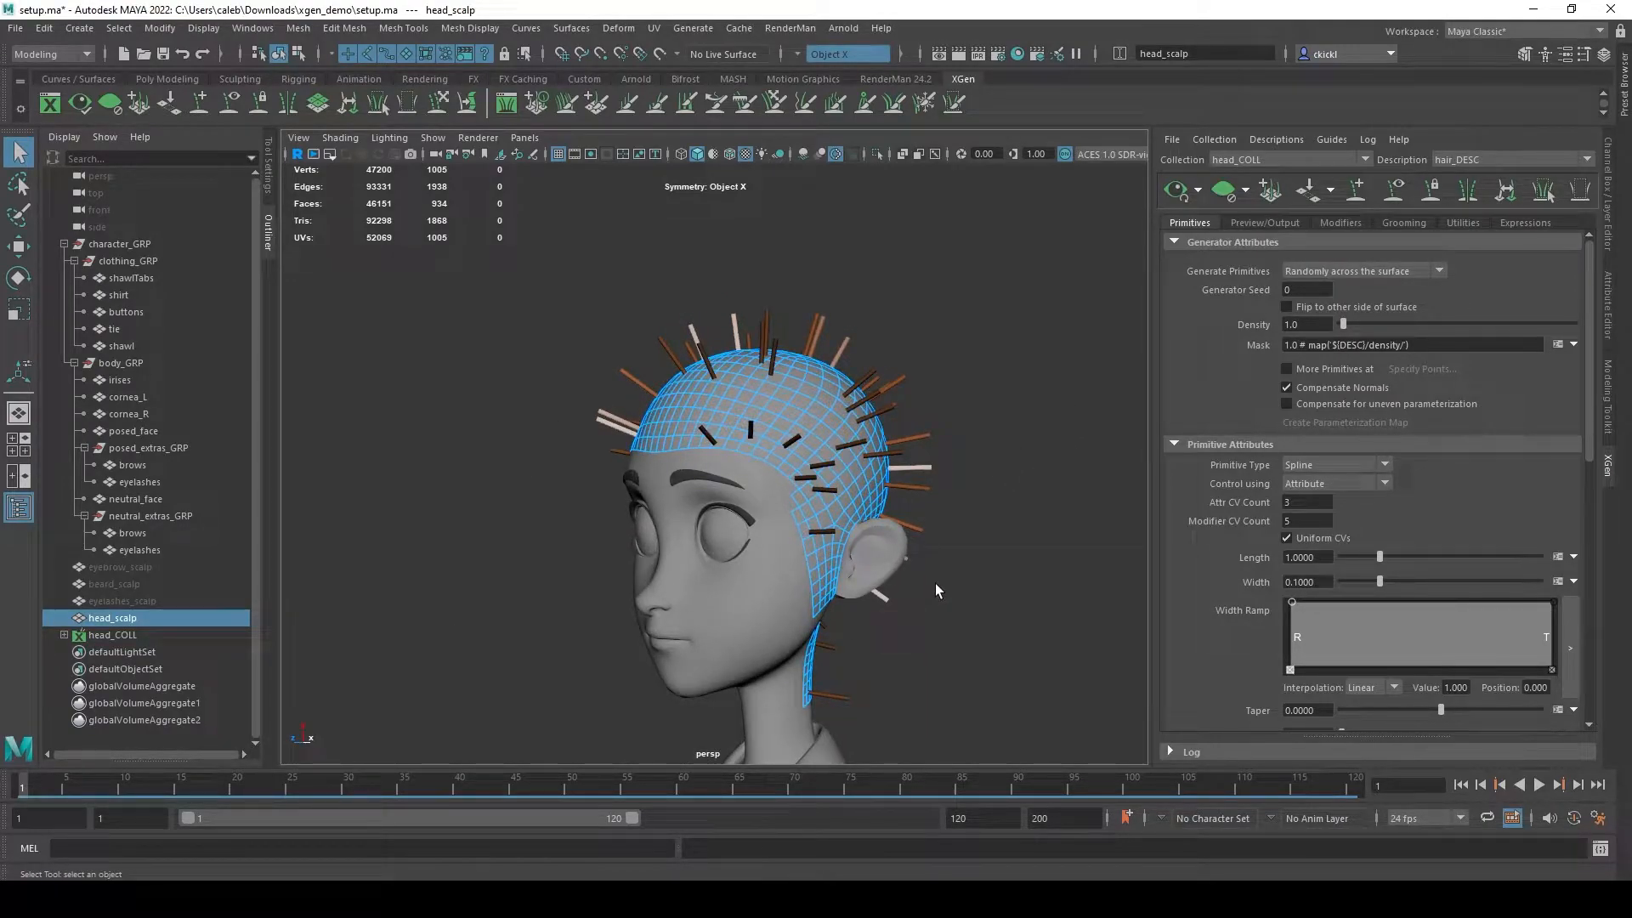
pyautogui.moveTo(963, 379)
pyautogui.keyDown('alt'); pyautogui.mouseDown()
pyautogui.moveTo(999, 371)
pyautogui.moveTo(941, 400)
pyautogui.mouseUp(); pyautogui.keyUp('alt')
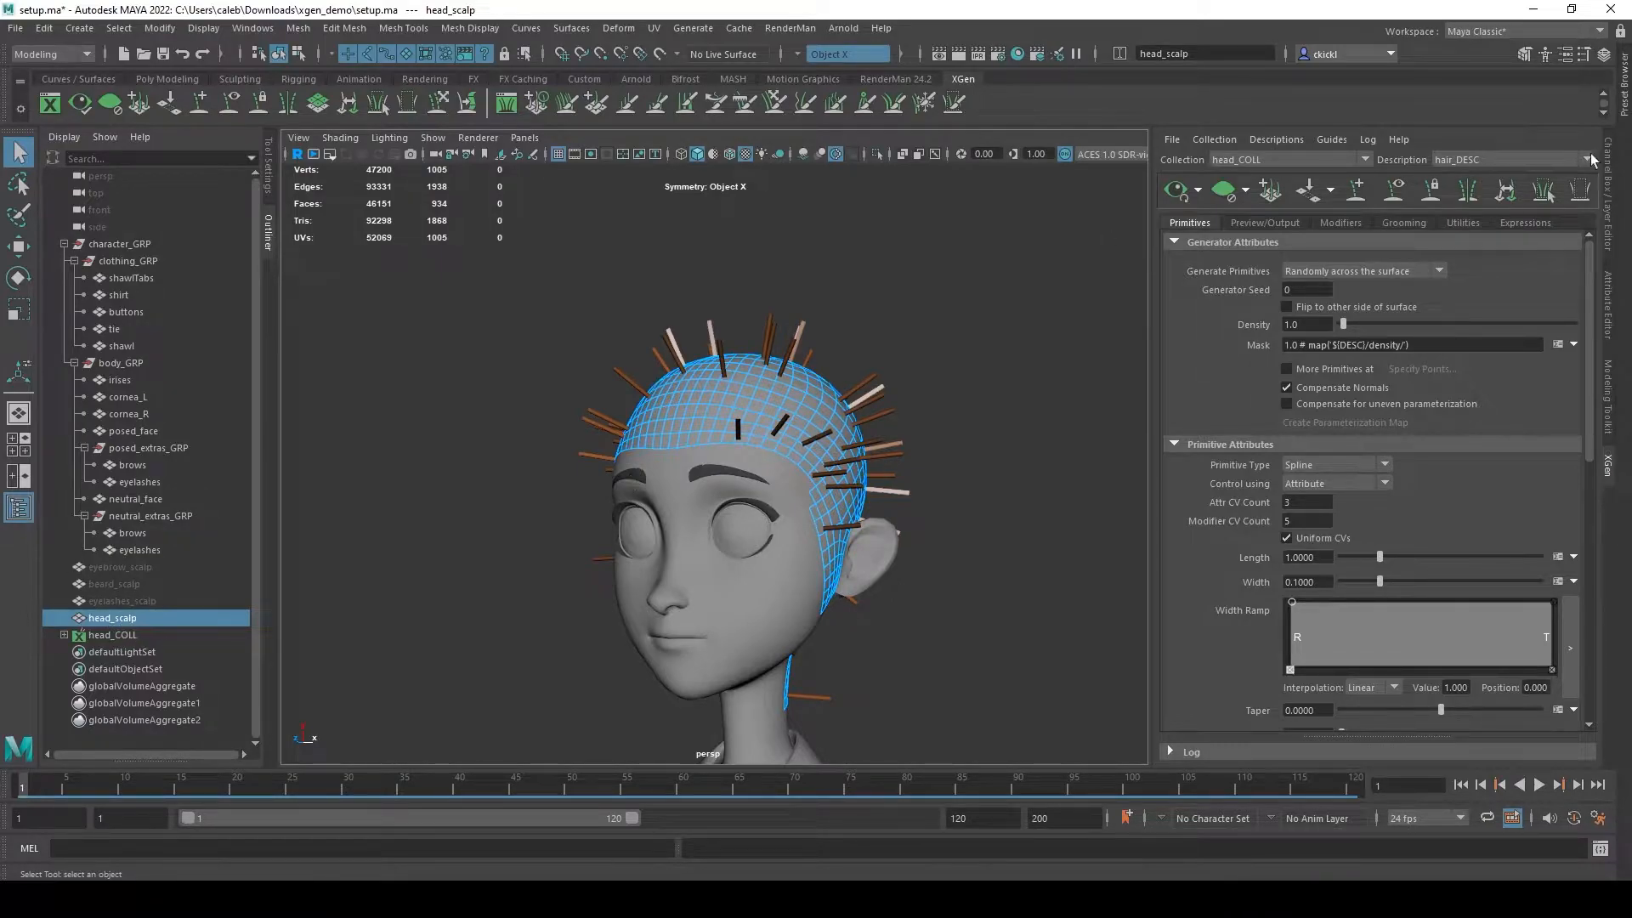
pyautogui.click(1286, 141)
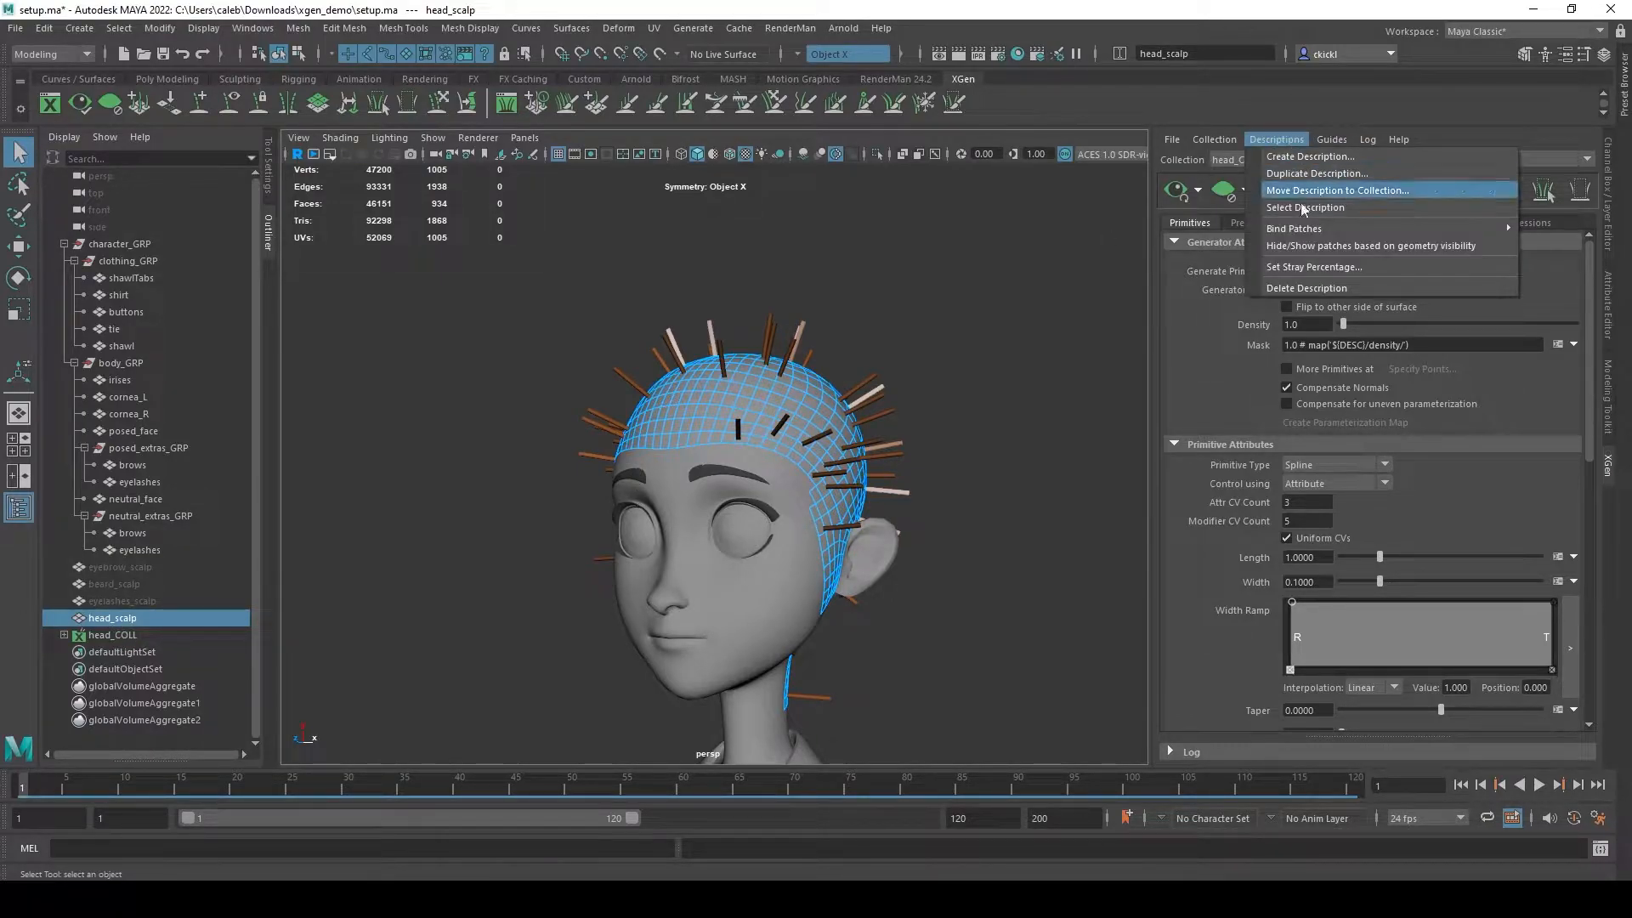
pyautogui.moveTo(1316, 232)
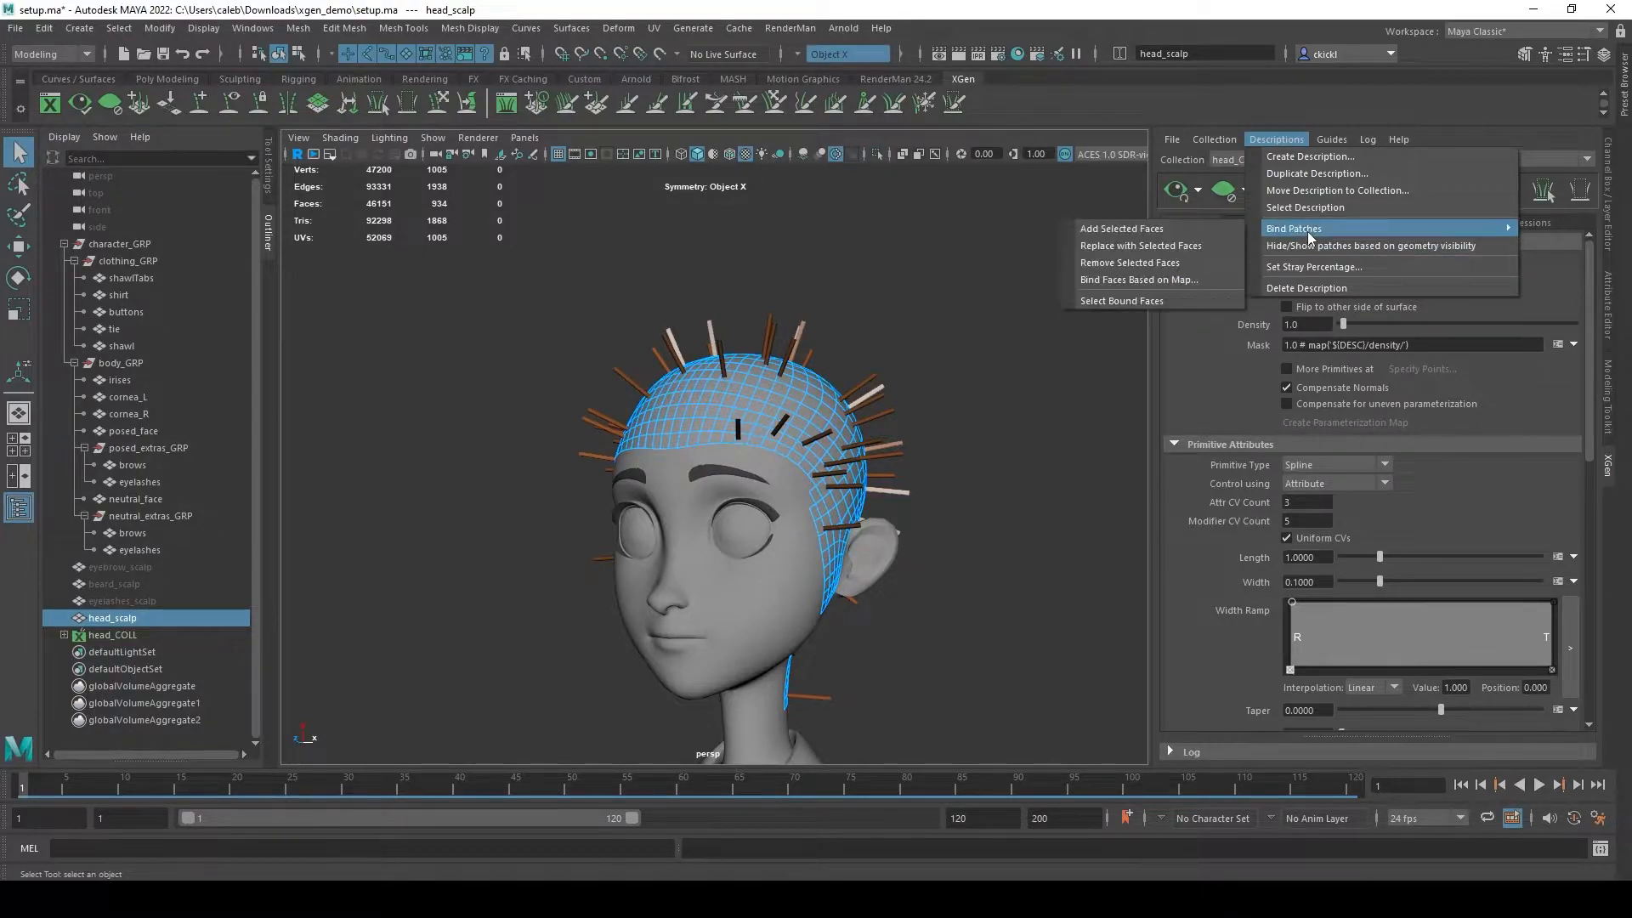
pyautogui.keyDown('alt'); pyautogui.moveTo(967, 440); pyautogui.dragTo(1027, 412); pyautogui.keyUp('alt')
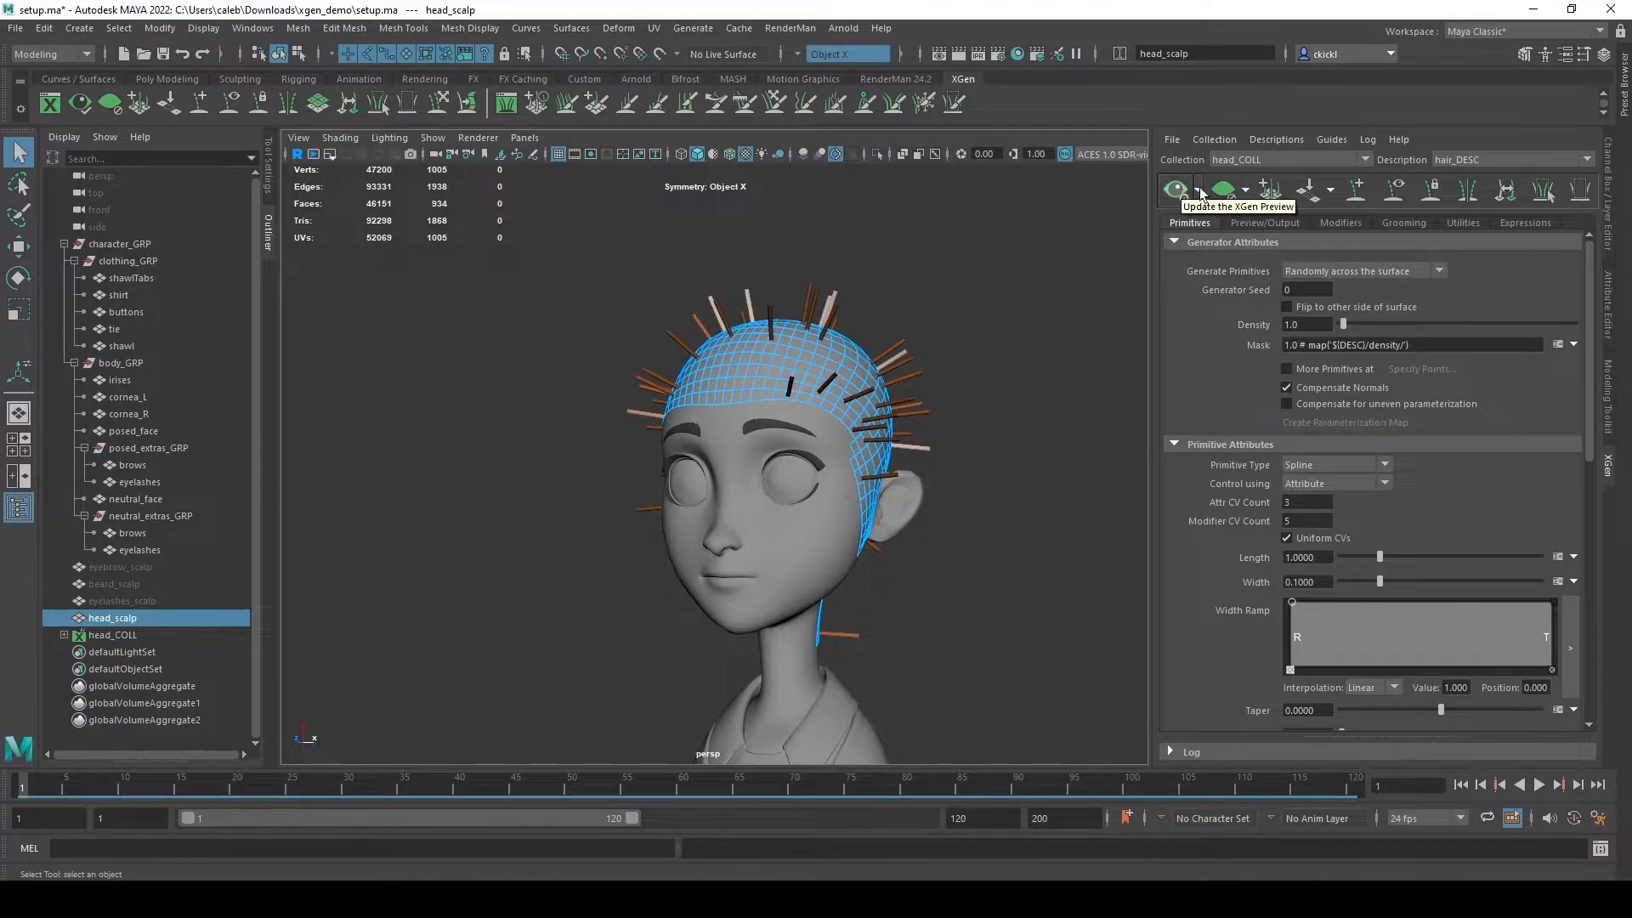
pyautogui.click(1198, 189)
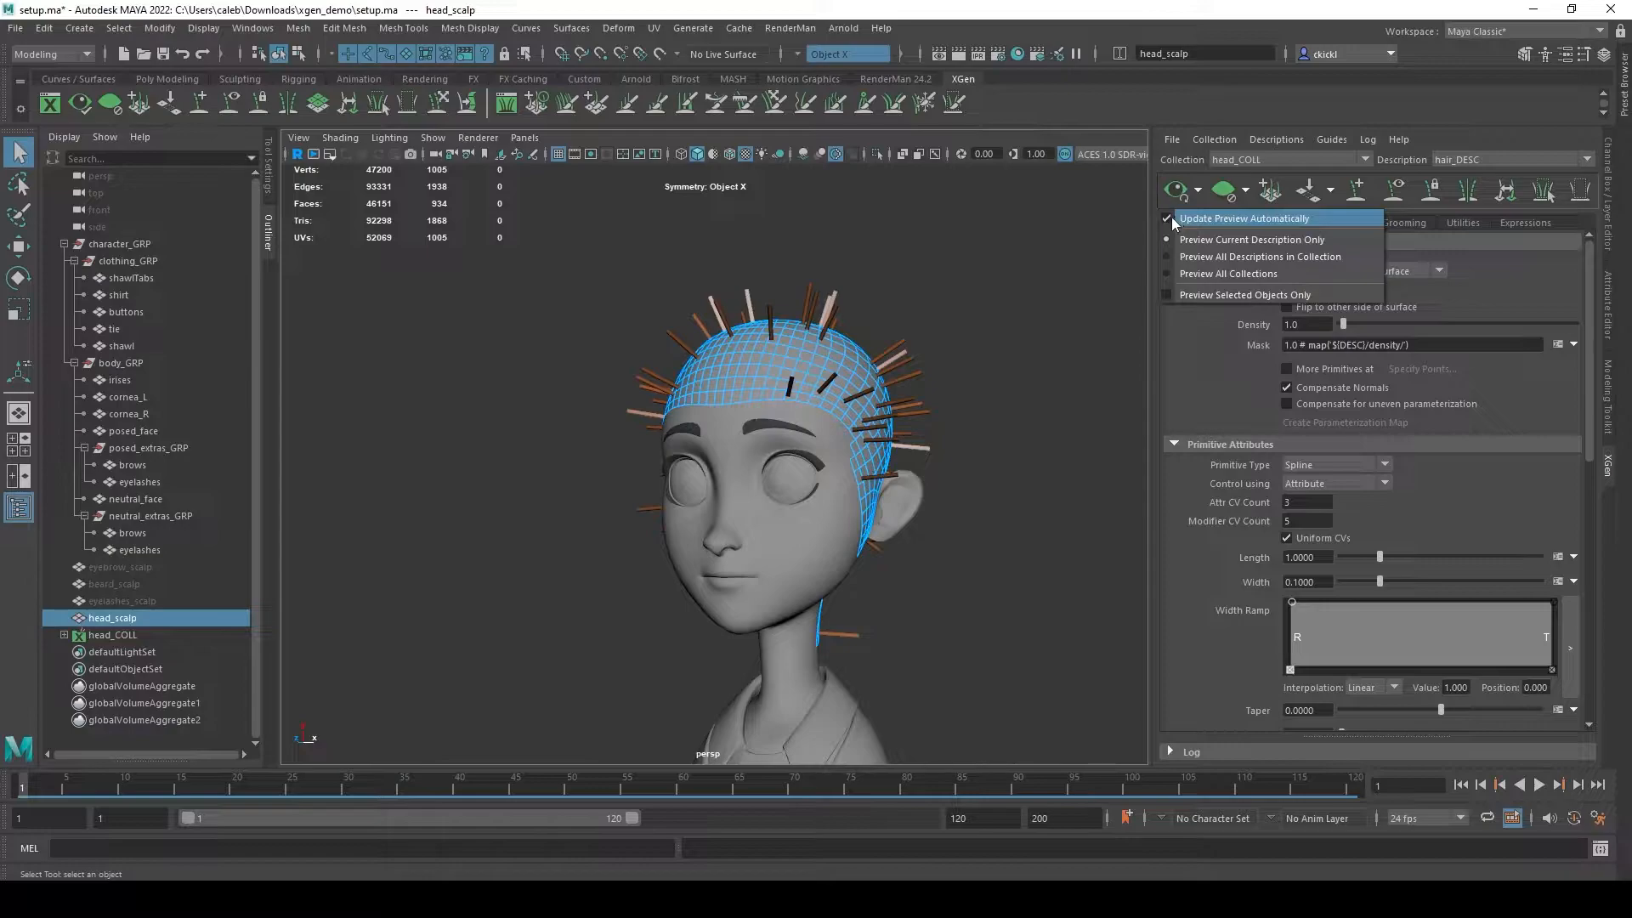
pyautogui.click(1186, 374)
# Raise the hair description's density to 76.0 and deselect the scalp mesh.
pyautogui.moveTo(1344, 327); pyautogui.dragTo(1393, 334)
pyautogui.click(936, 532)
pyautogui.keyDown('alt'); pyautogui.moveTo(915, 412); pyautogui.dragTo(1073, 446); pyautogui.keyUp('alt')
pyautogui.moveTo(1391, 328); pyautogui.dragTo(1521, 324)
# Turn off automatic updating of the XGen preview.
pyautogui.click(1198, 190)
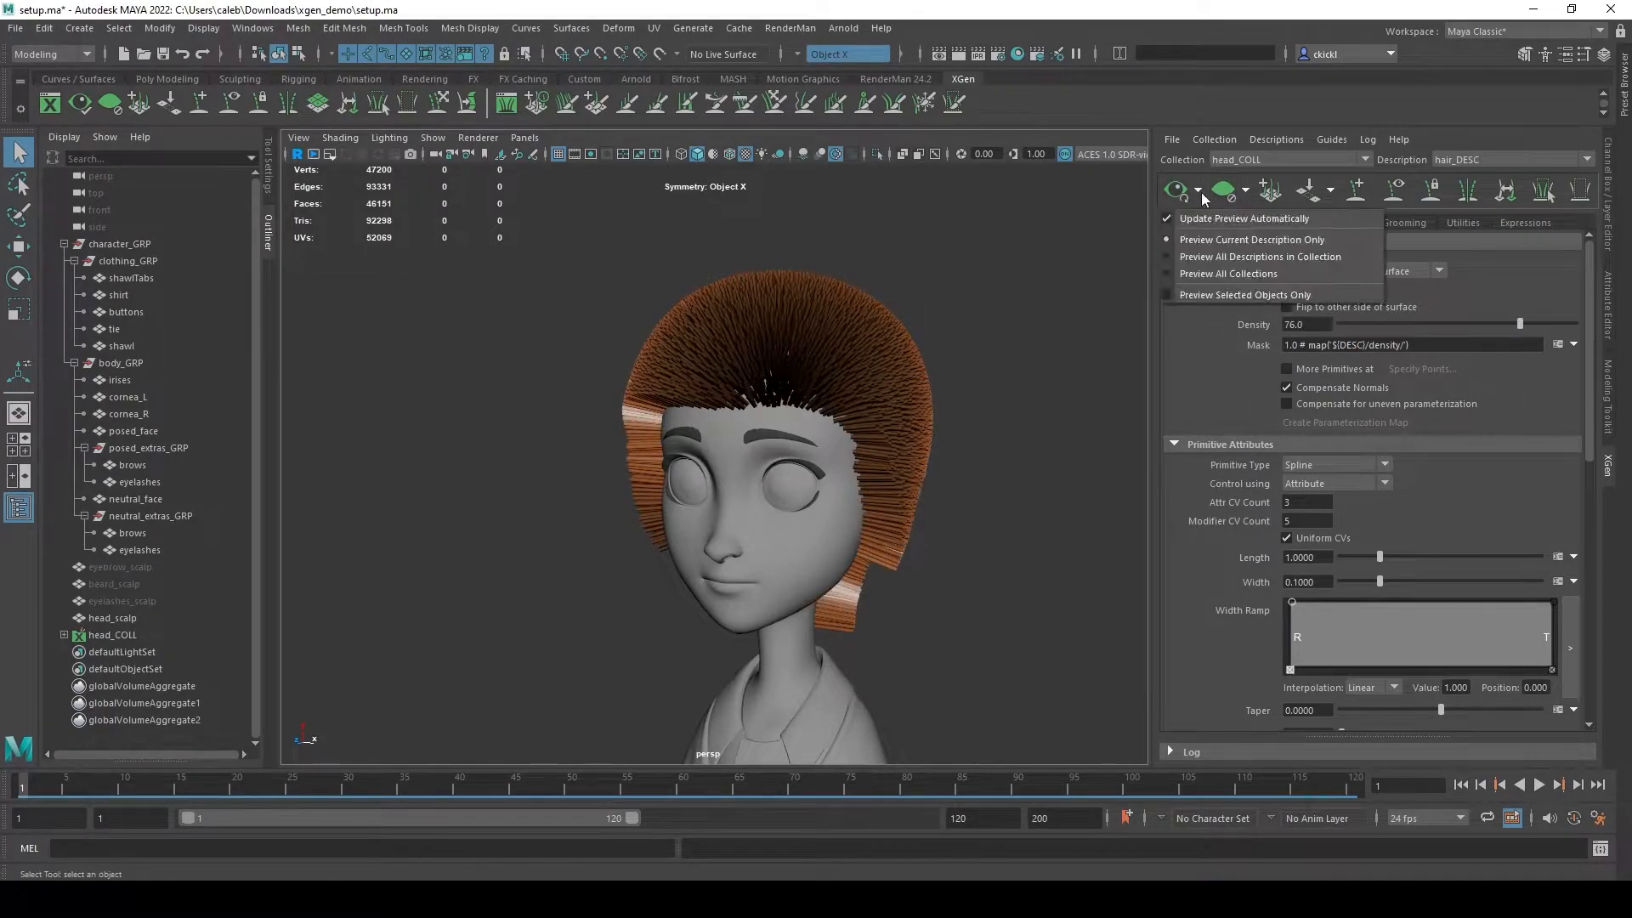
pyautogui.keyDown('alt'); pyautogui.moveTo(1068, 300); pyautogui.dragTo(1023, 294); pyautogui.keyUp('alt')
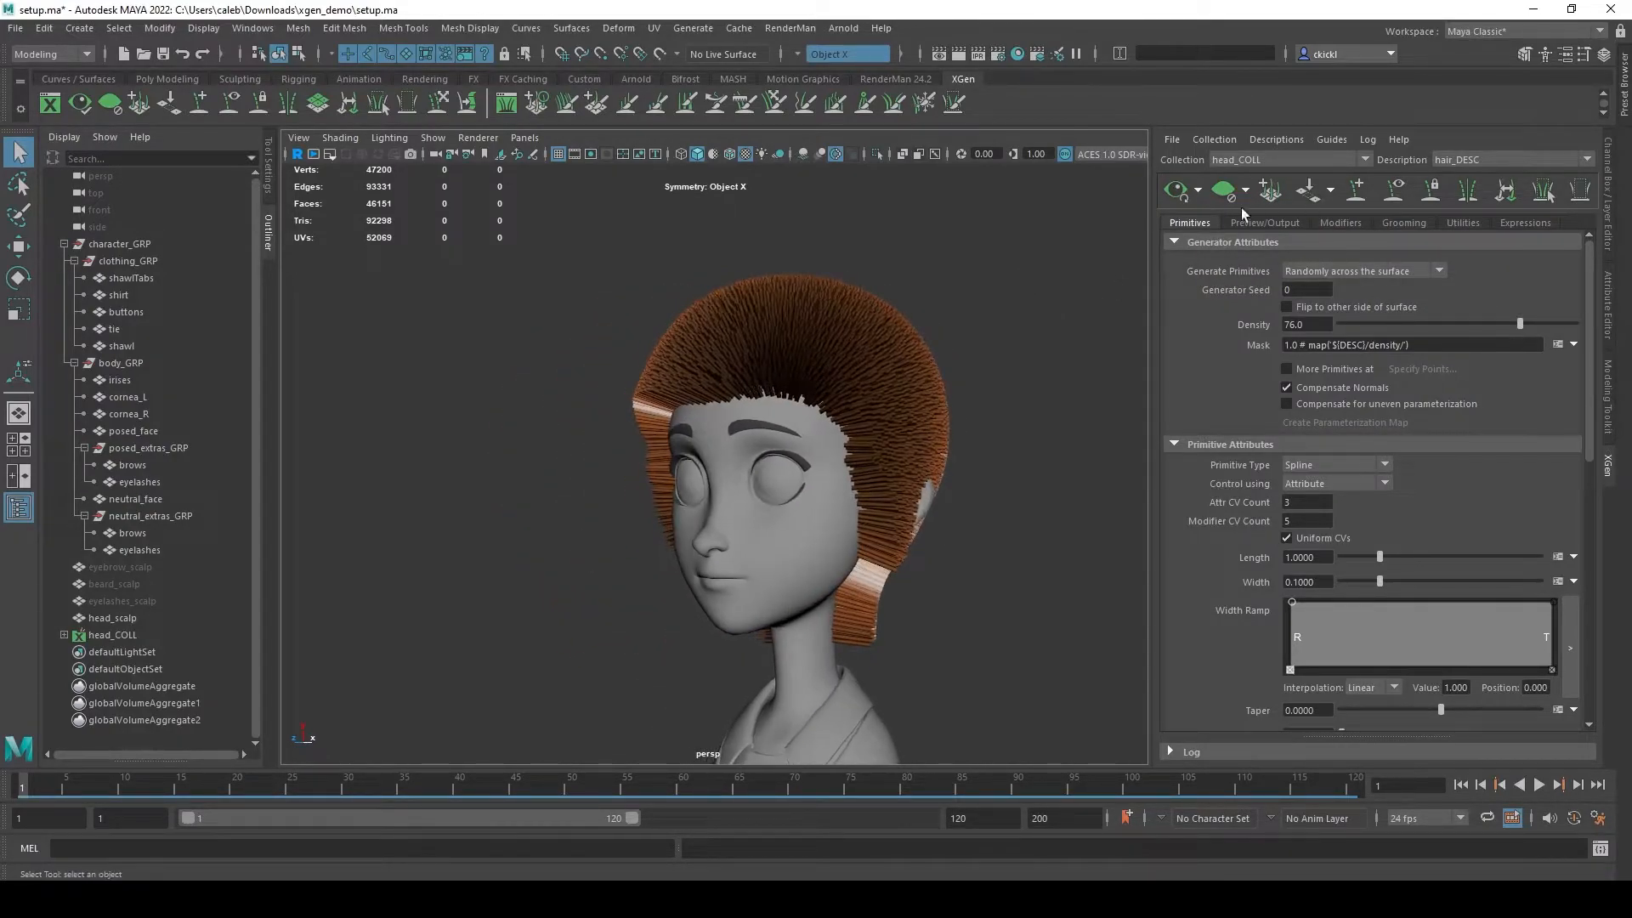
pyautogui.click(1199, 190)
pyautogui.click(1168, 220)
# Lower the hair density to 14.19 and update the XGen preview manually.
pyautogui.moveTo(1442, 324); pyautogui.dragTo(1375, 324)
pyautogui.click(1176, 190)
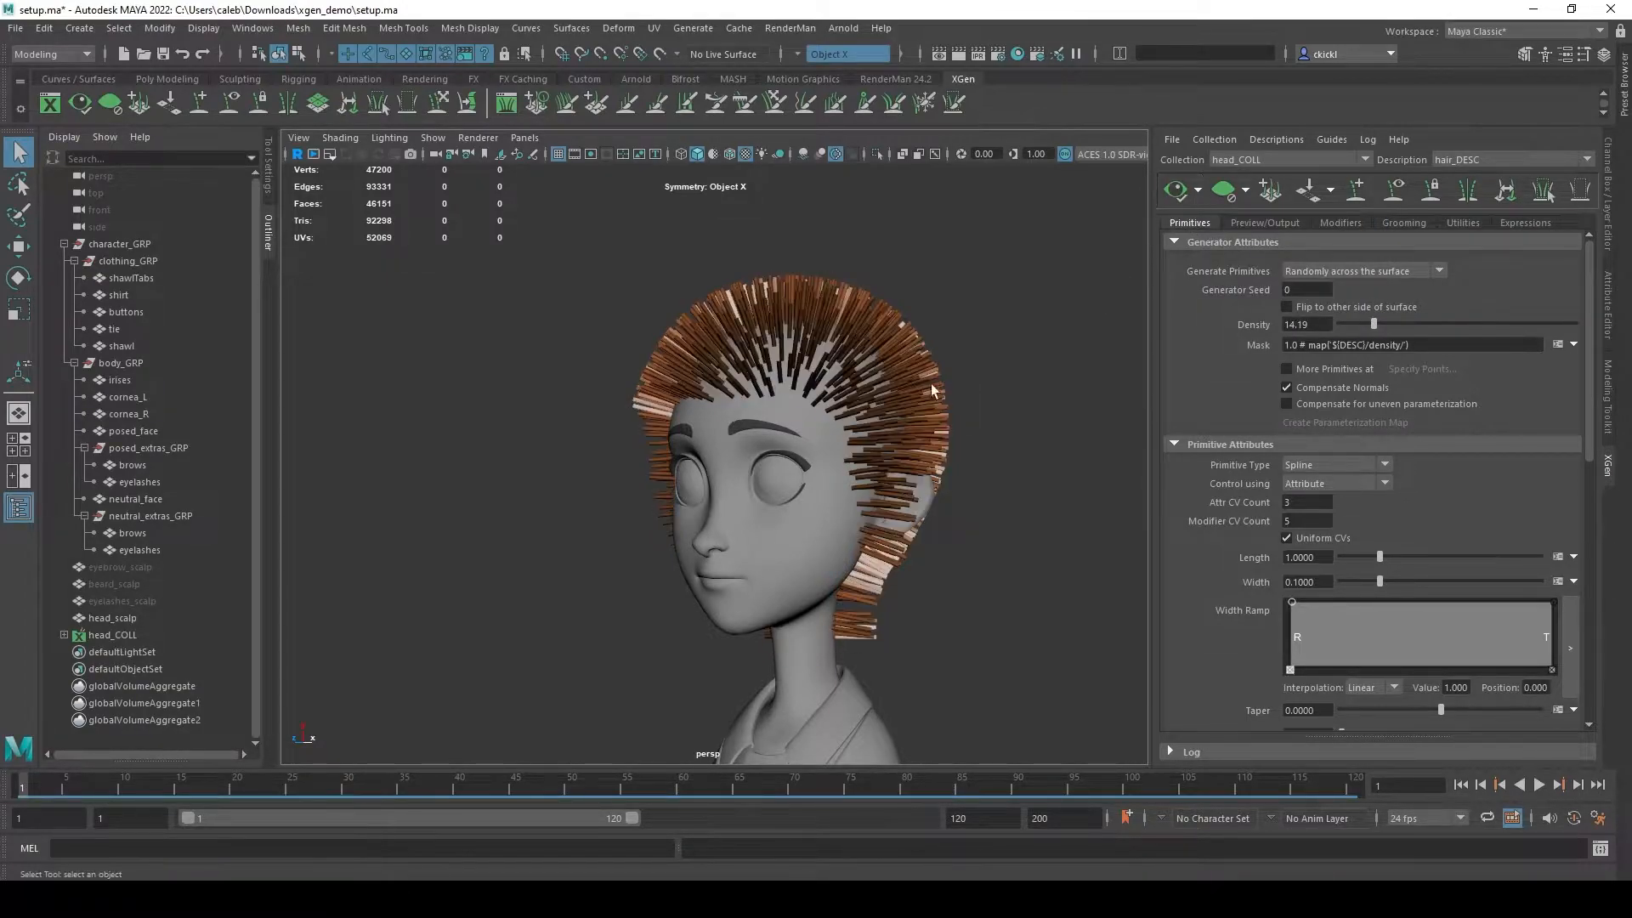
pyautogui.keyDown('alt'); pyautogui.moveTo(941, 355); pyautogui.dragTo(1063, 347); pyautogui.keyUp('alt')
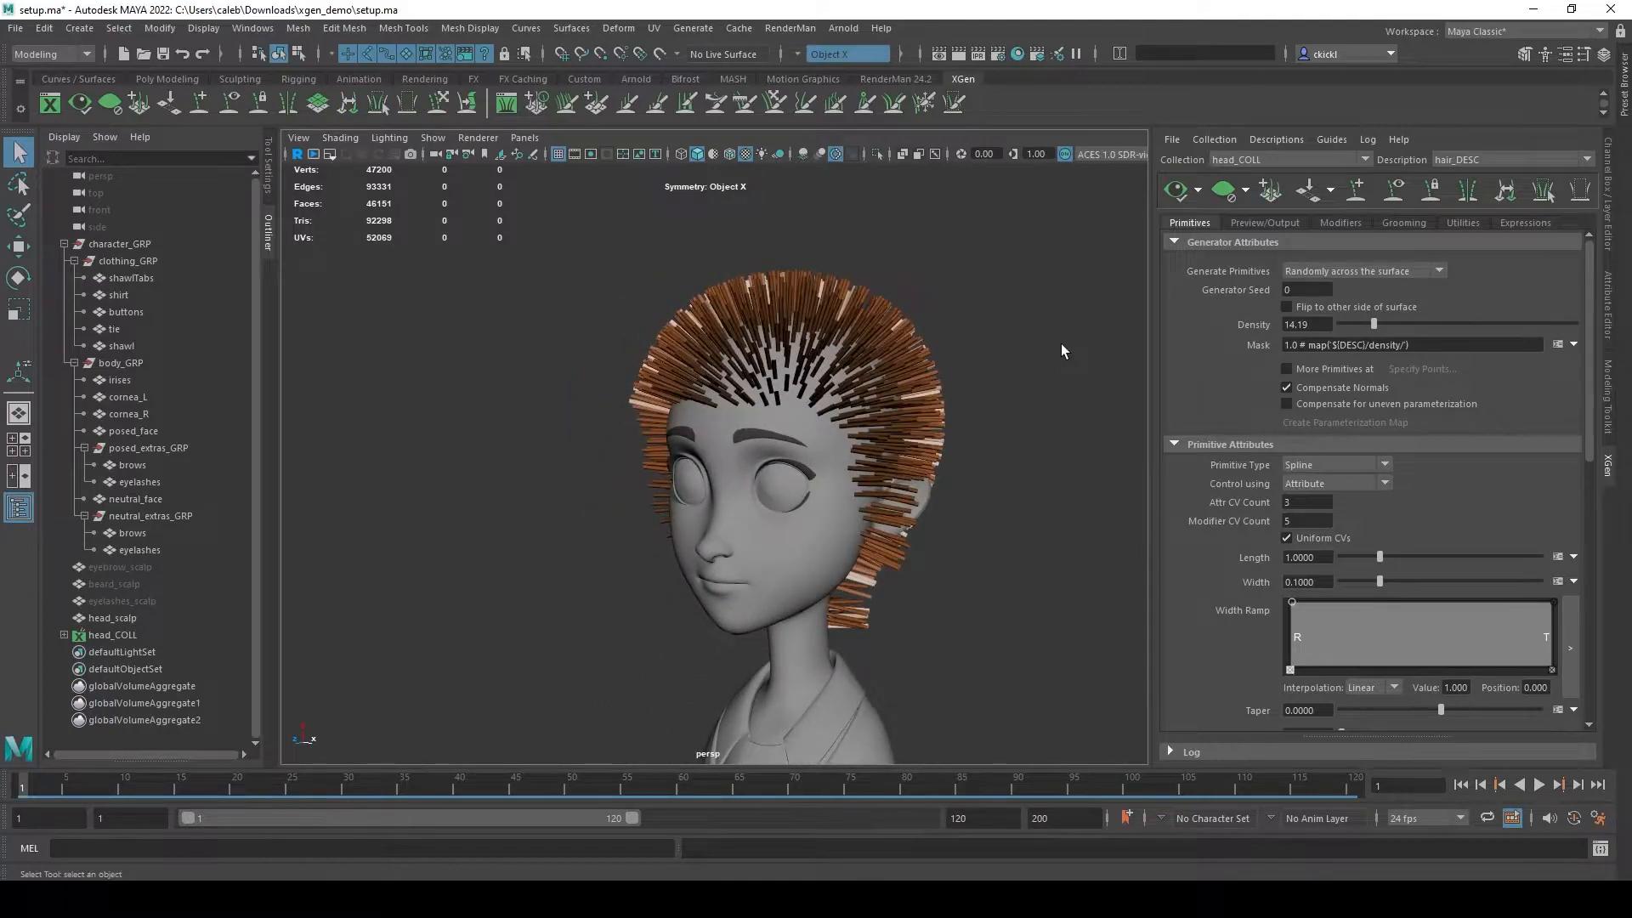
# Clear the XGen hair preview and show the description's preview and output settings.
pyautogui.click(1230, 195)
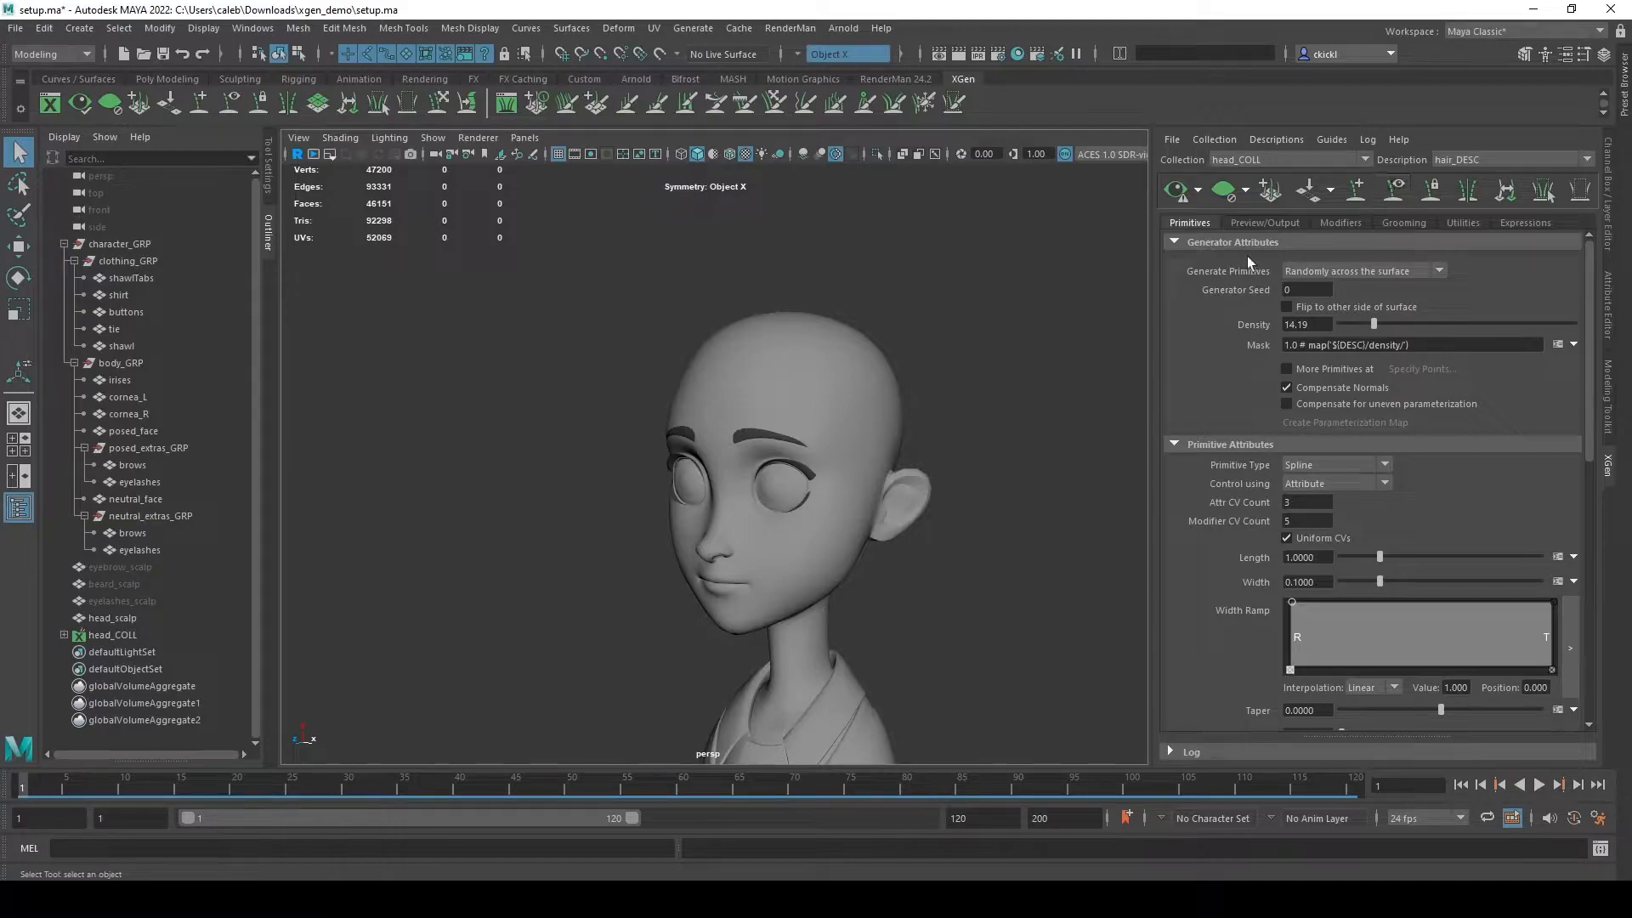
pyautogui.keyDown('alt'); pyautogui.moveTo(1068, 350); pyautogui.dragTo(1081, 337); pyautogui.keyUp('alt')
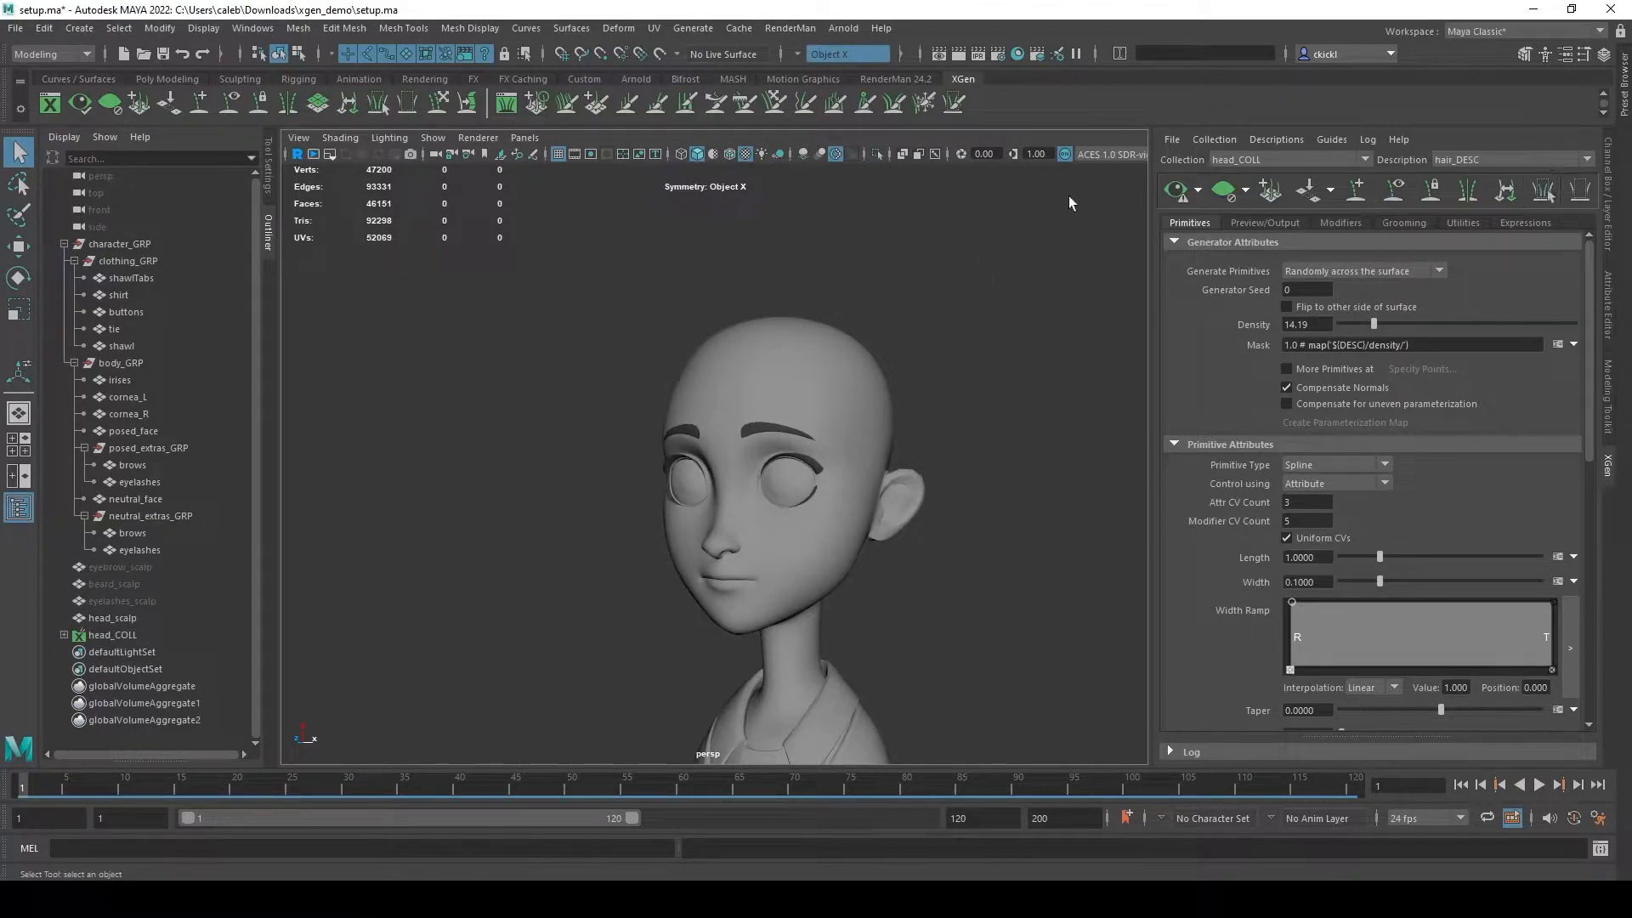
pyautogui.keyDown('alt'); pyautogui.moveTo(1054, 335); pyautogui.dragTo(1086, 337); pyautogui.keyUp('alt')
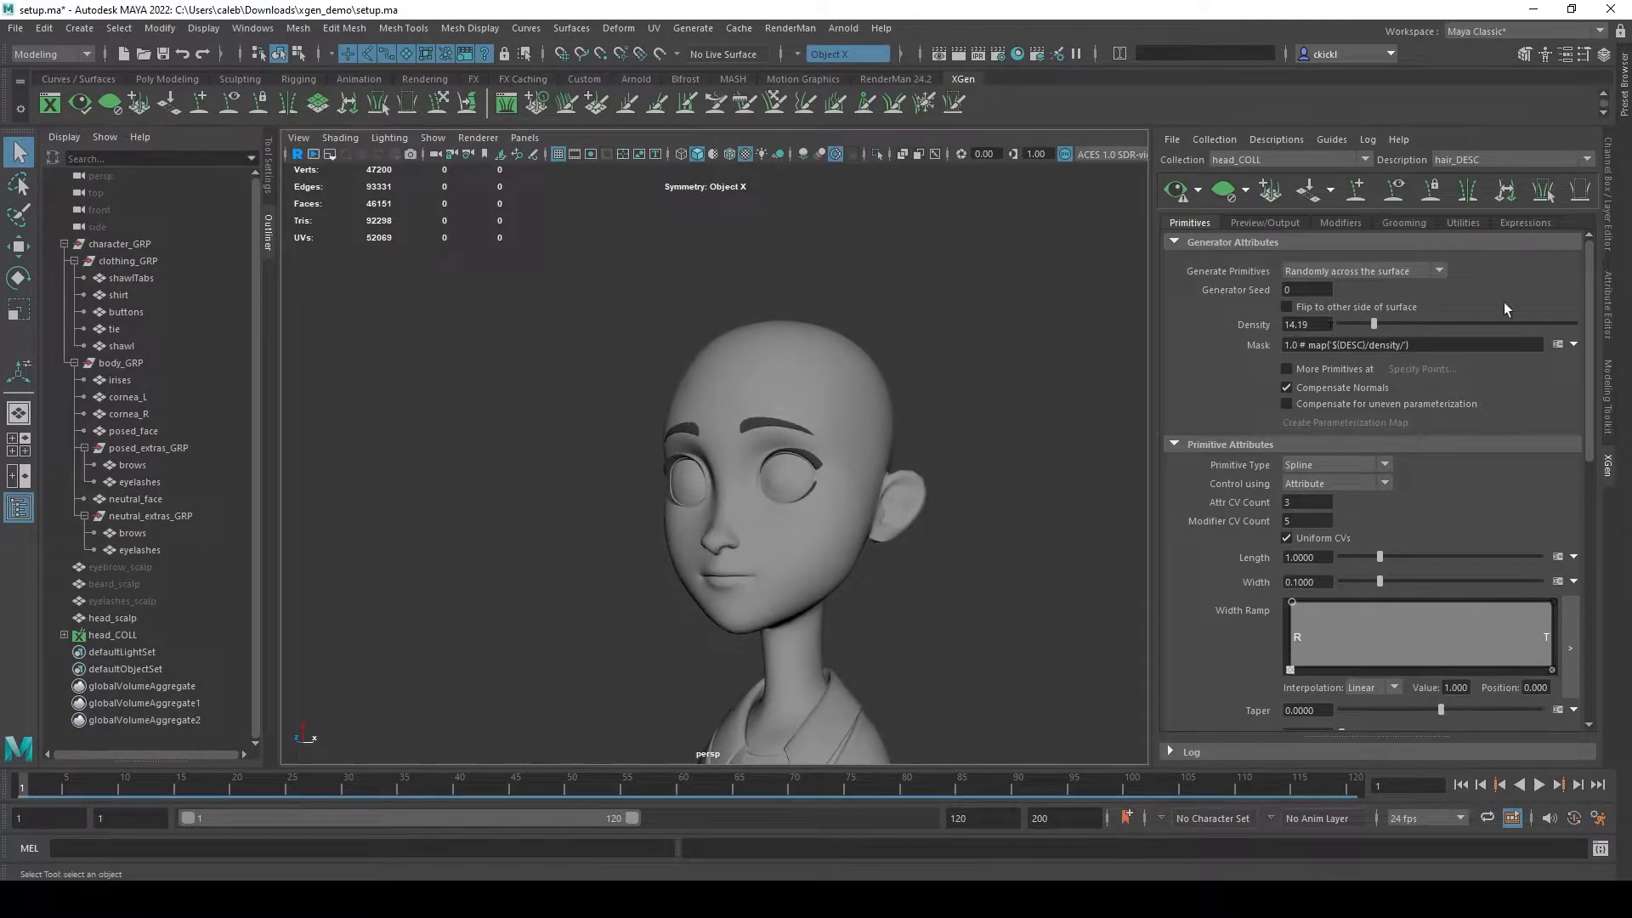
pyautogui.click(1291, 222)
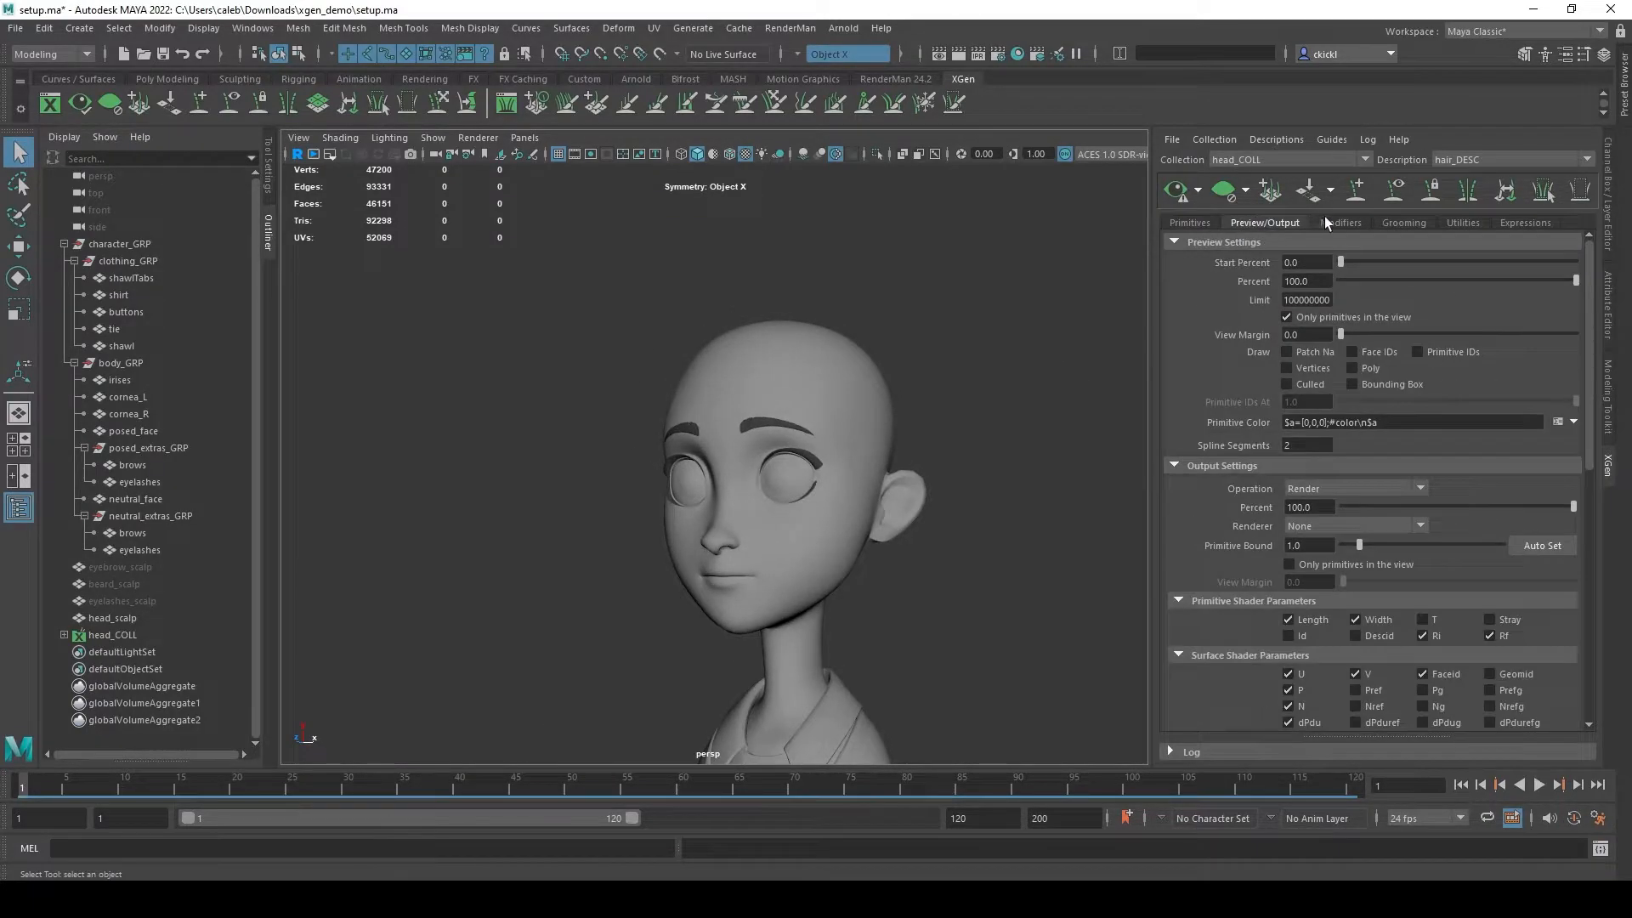
# Turn automatic updating of the XGen preview back on and raise the hair density to 28.37.
pyautogui.click(1327, 222)
pyautogui.click(1217, 221)
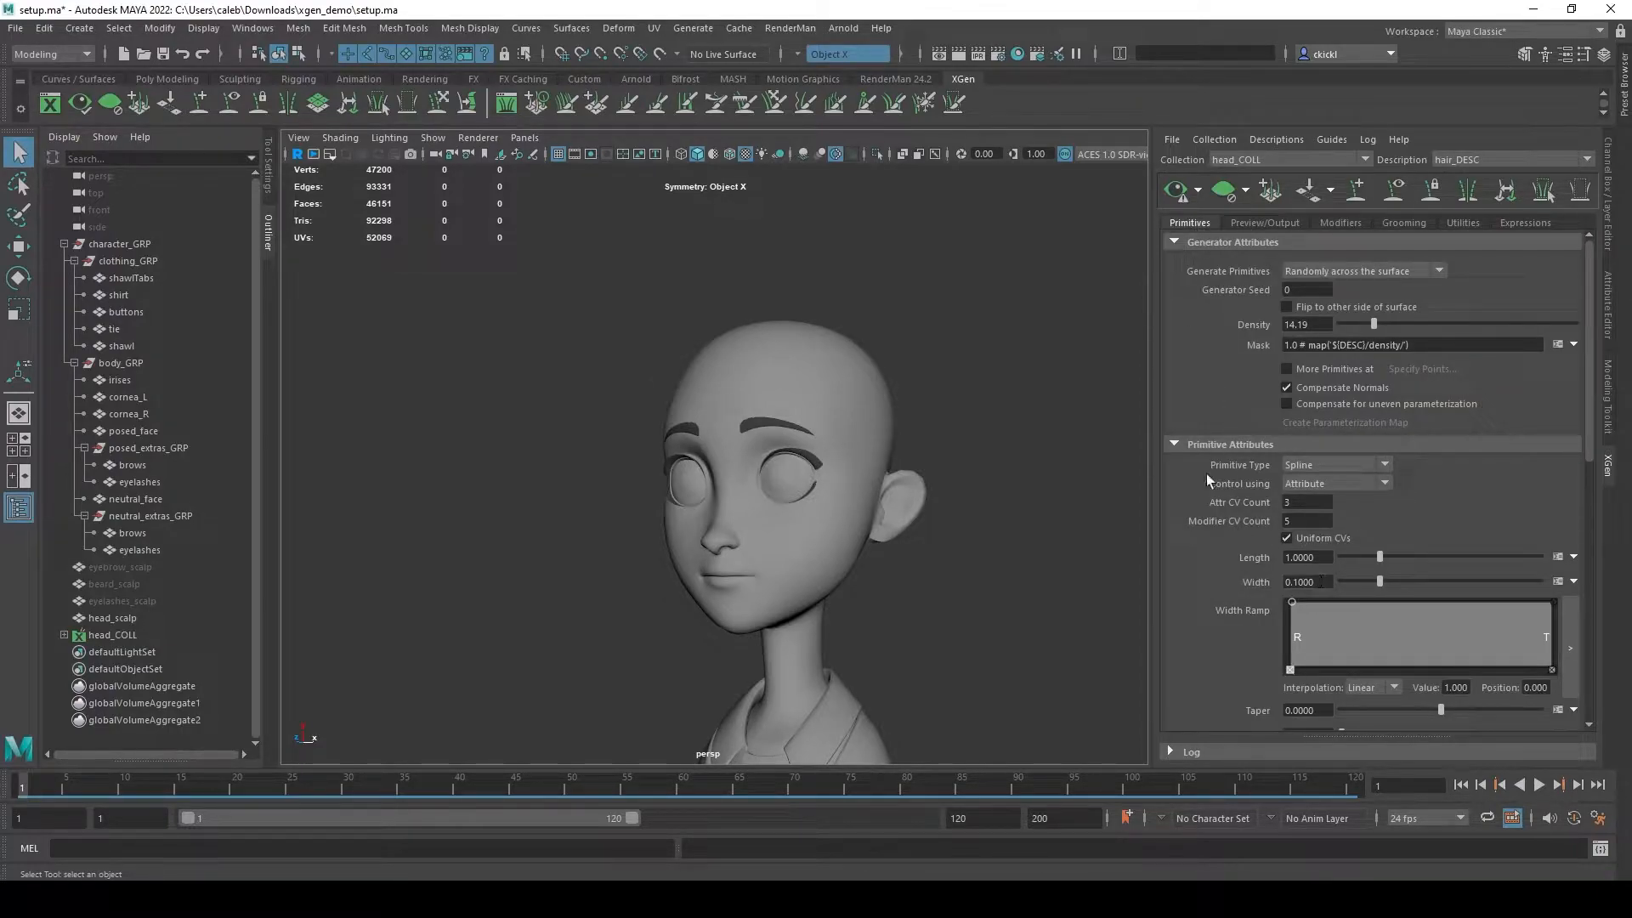
pyautogui.click(1198, 190)
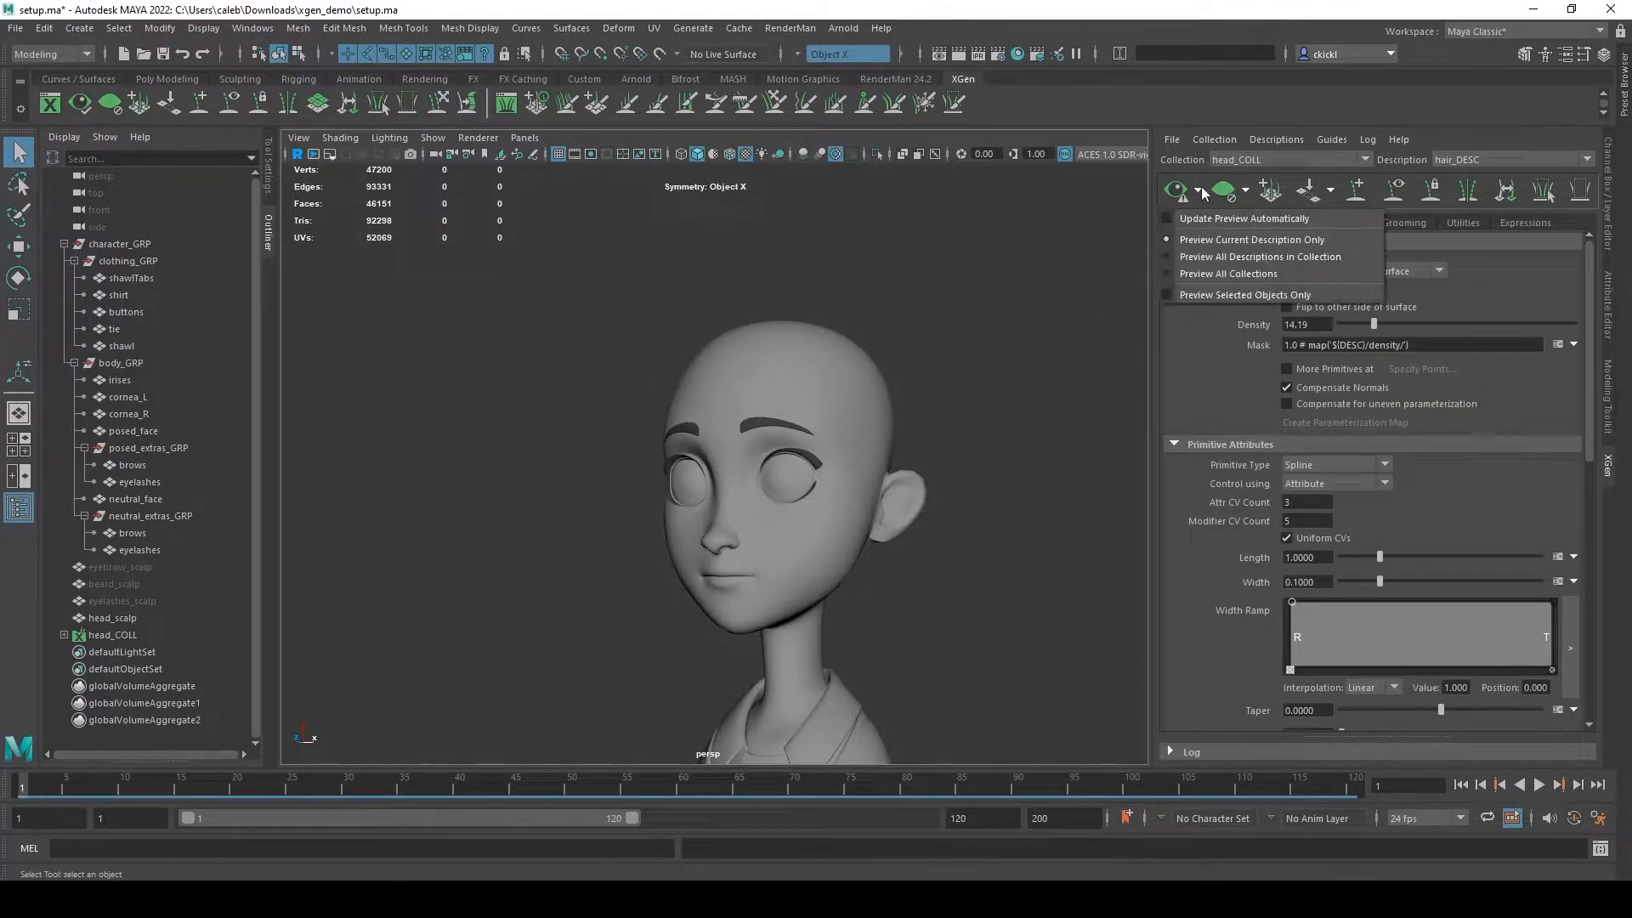
pyautogui.click(1244, 218)
pyautogui.moveTo(1373, 324); pyautogui.dragTo(1408, 324)
pyautogui.keyDown('alt'); pyautogui.moveTo(1105, 451); pyautogui.dragTo(1088, 452); pyautogui.keyUp('alt')
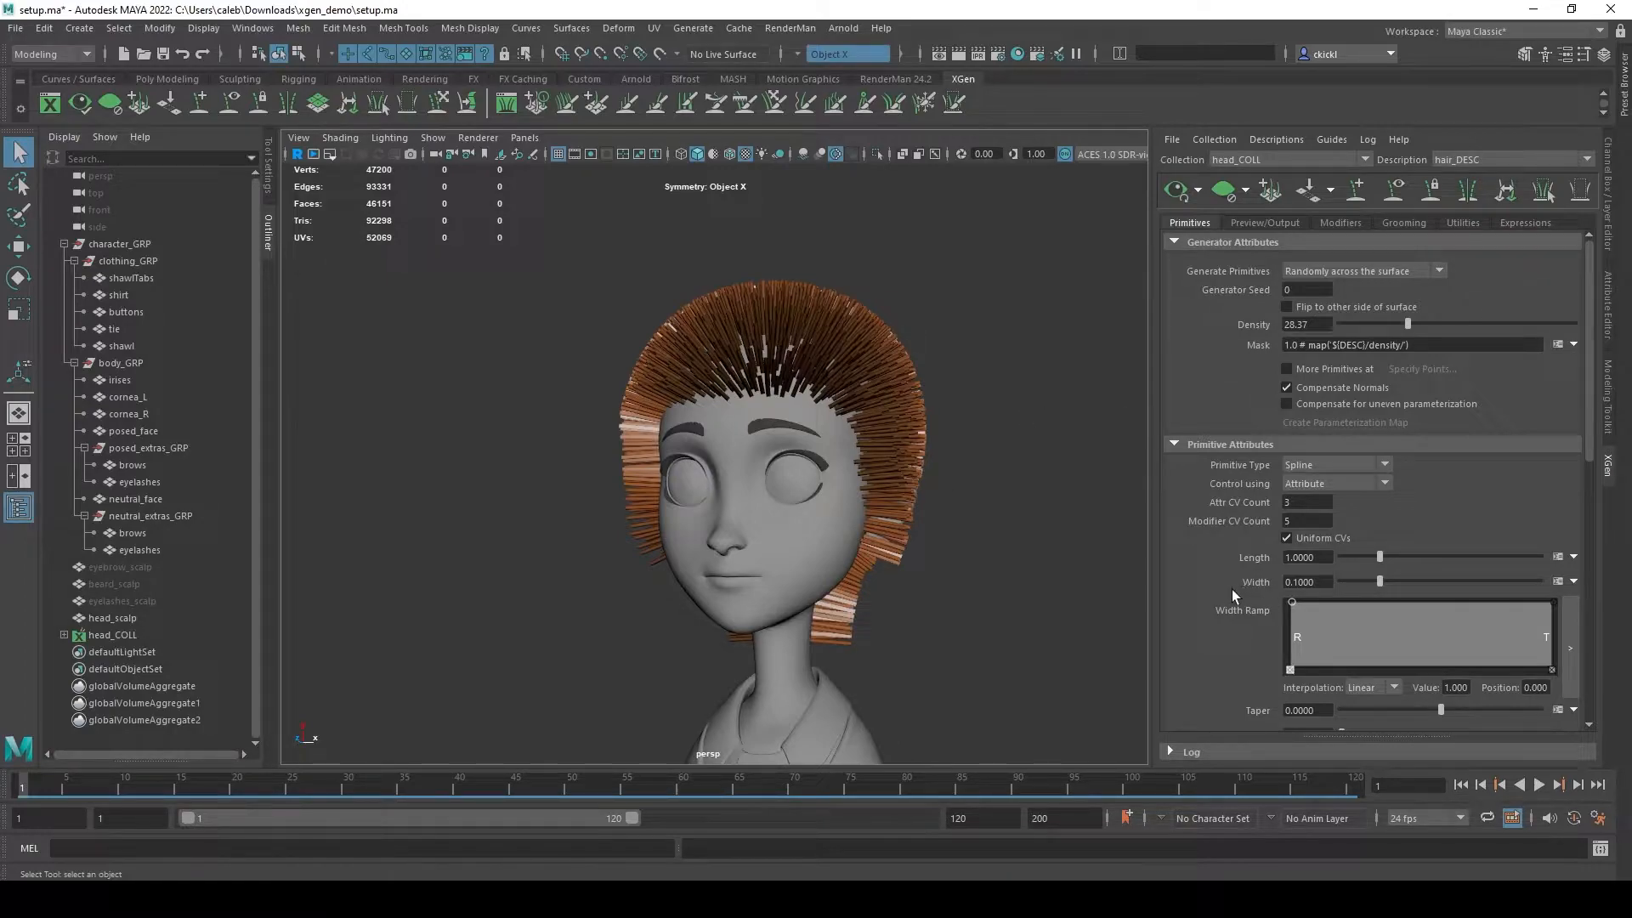
# Review the remaining primitive attributes and lower the hair's preview percentage to 38.18.
pyautogui.scroll(-5, 1232, 590)
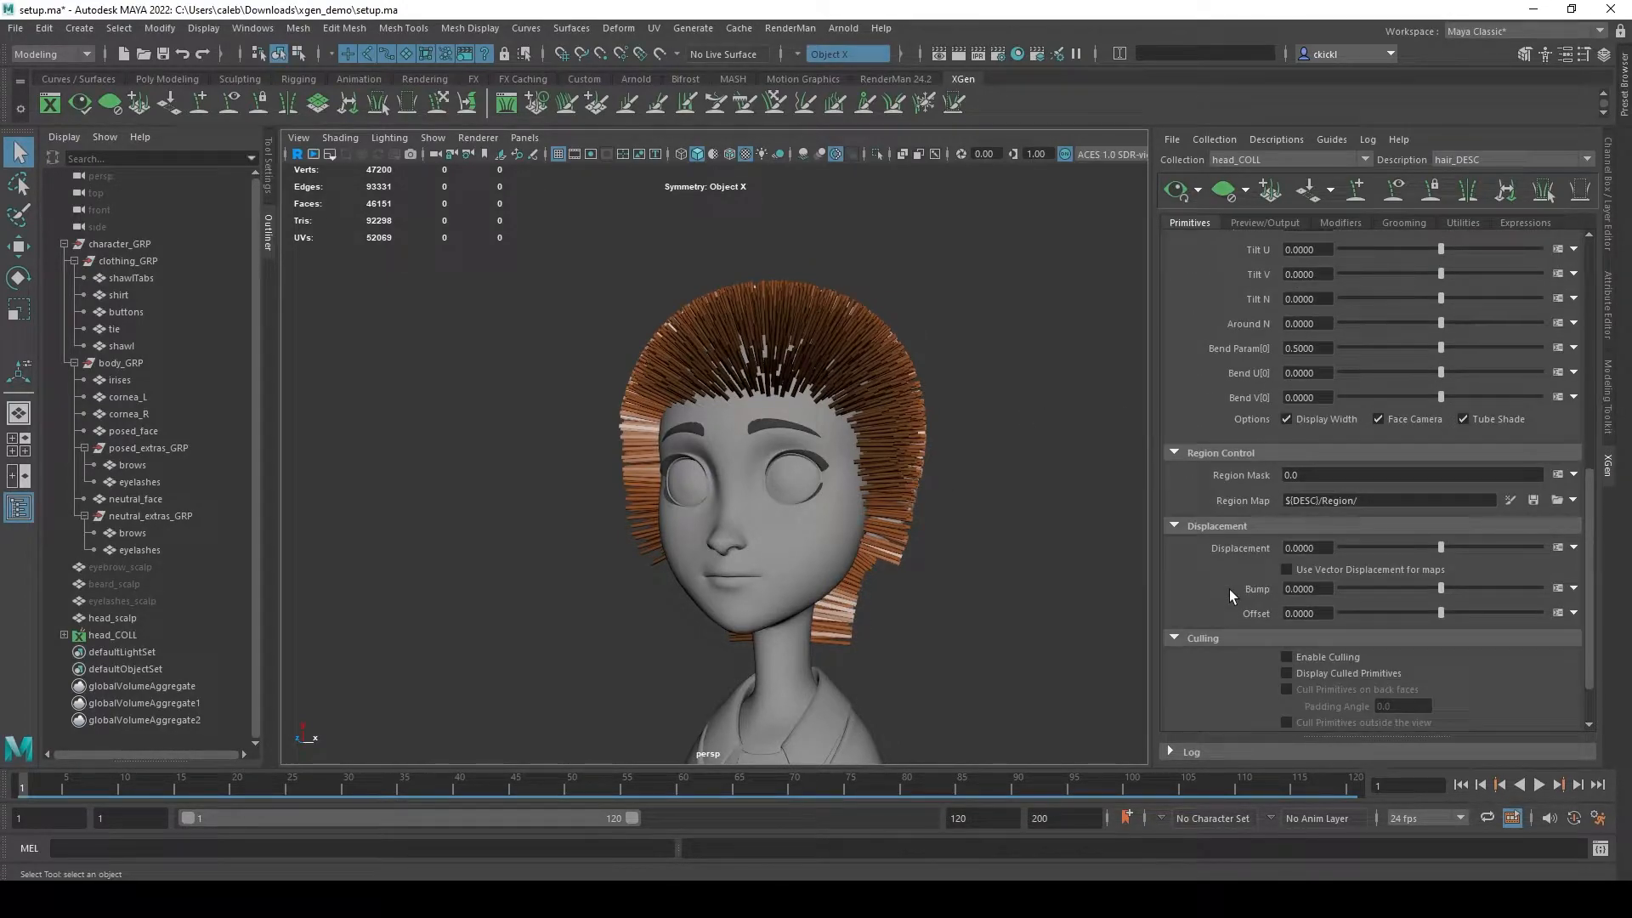
pyautogui.scroll(-1, 1232, 609)
pyautogui.scroll(3, 1243, 687)
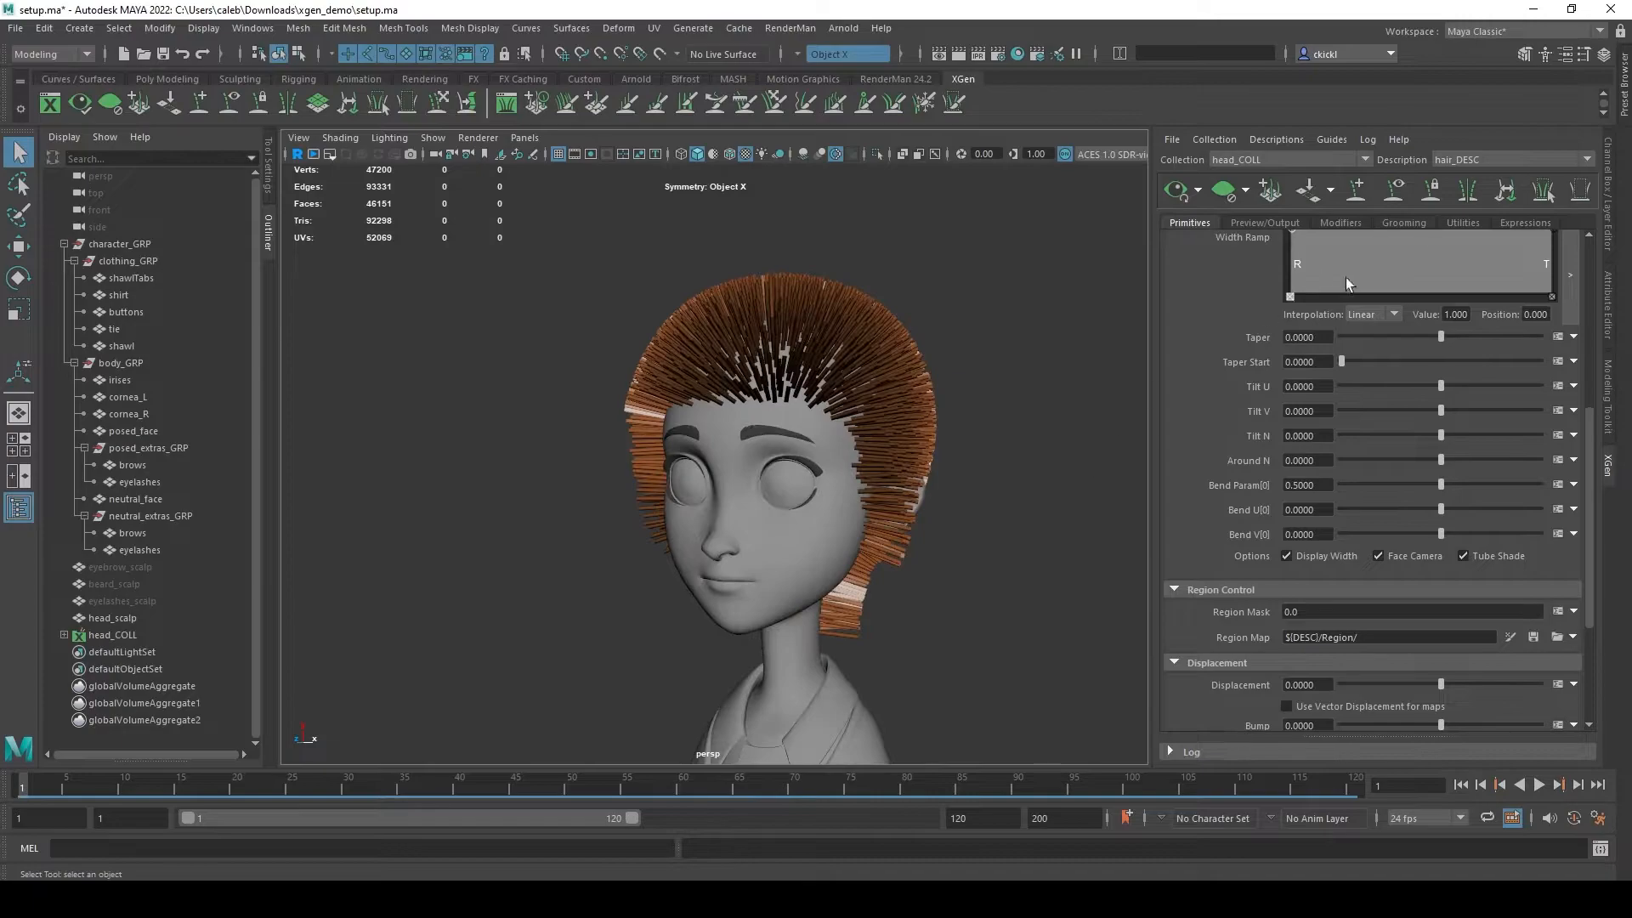
pyautogui.click(1267, 222)
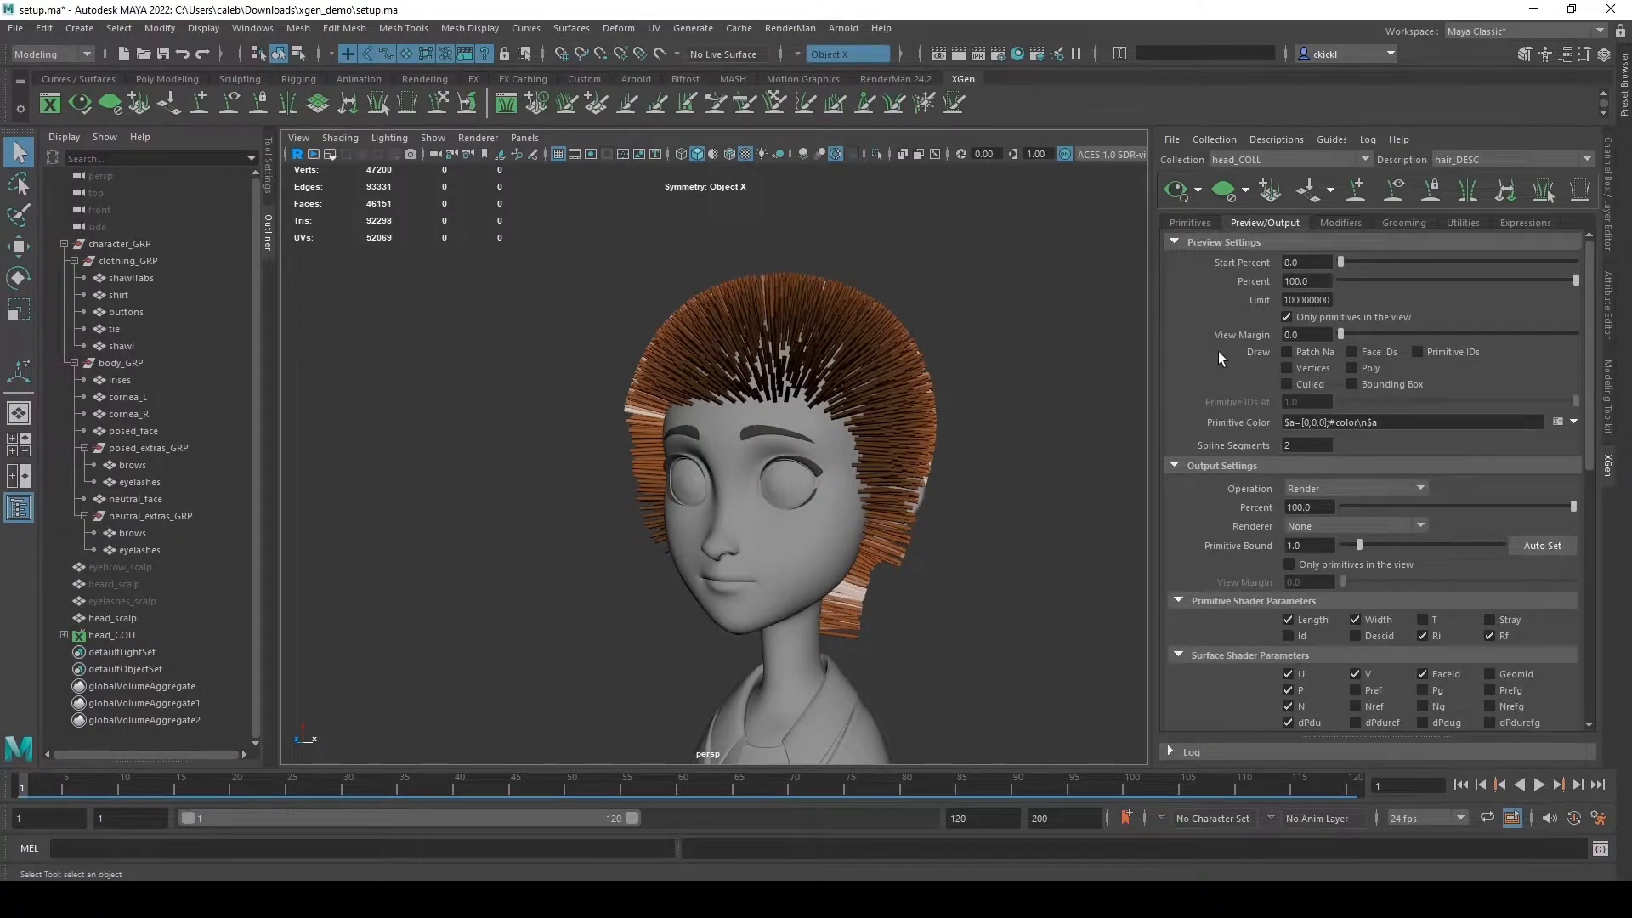
pyautogui.keyDown('alt'); pyautogui.moveTo(1015, 455); pyautogui.dragTo(1083, 418); pyautogui.keyUp('alt')
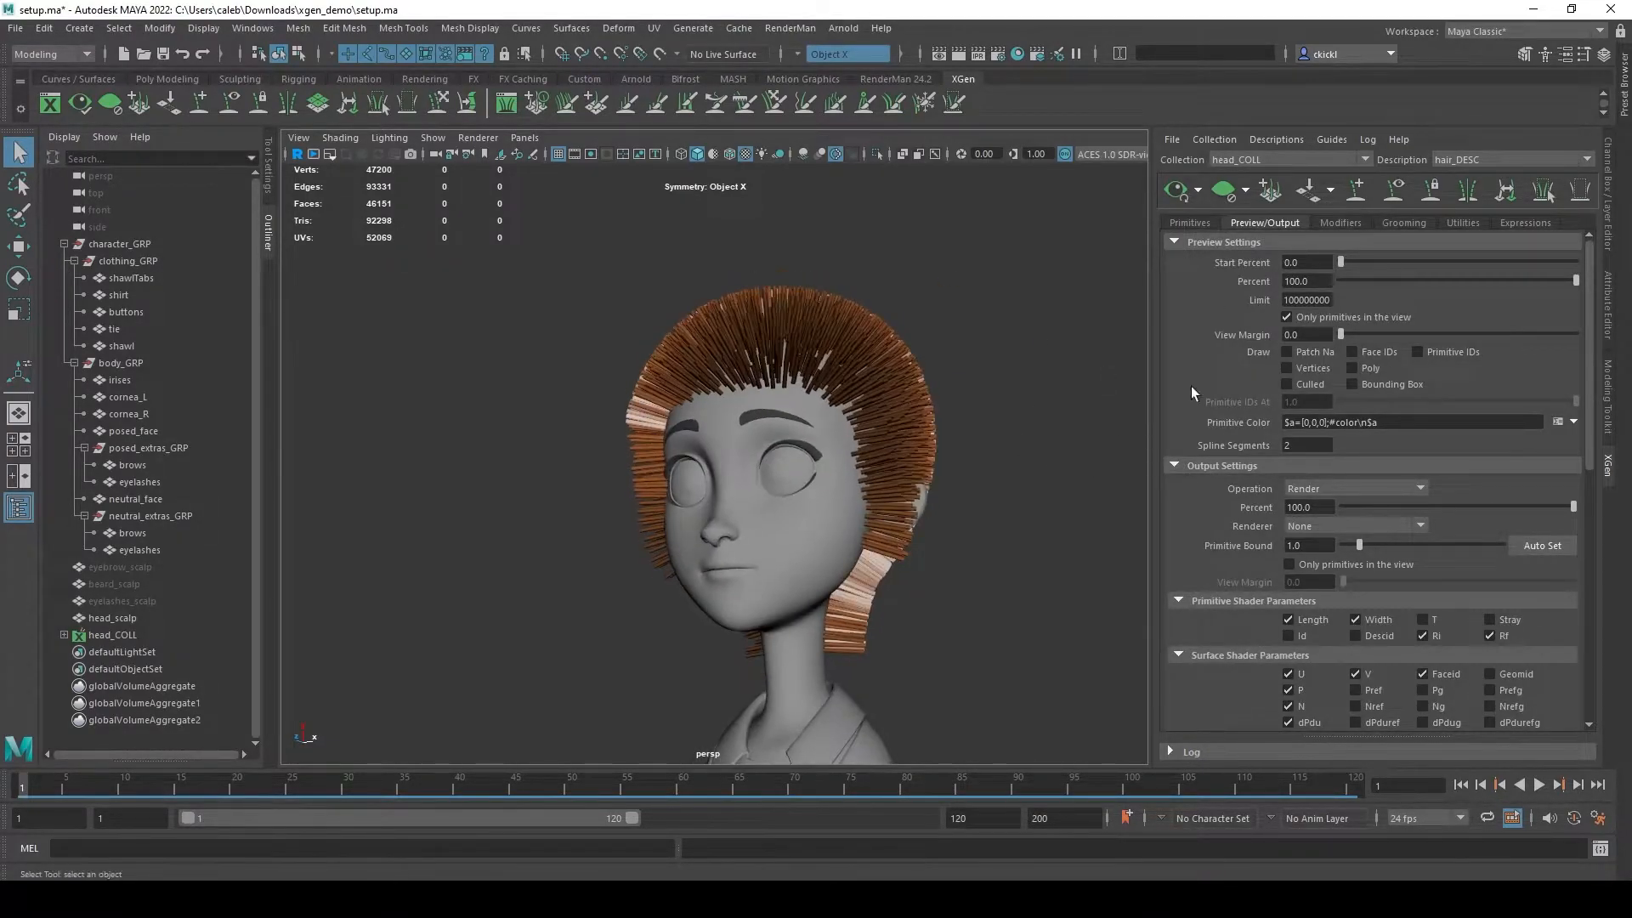
pyautogui.moveTo(1561, 284); pyautogui.dragTo(1429, 278)
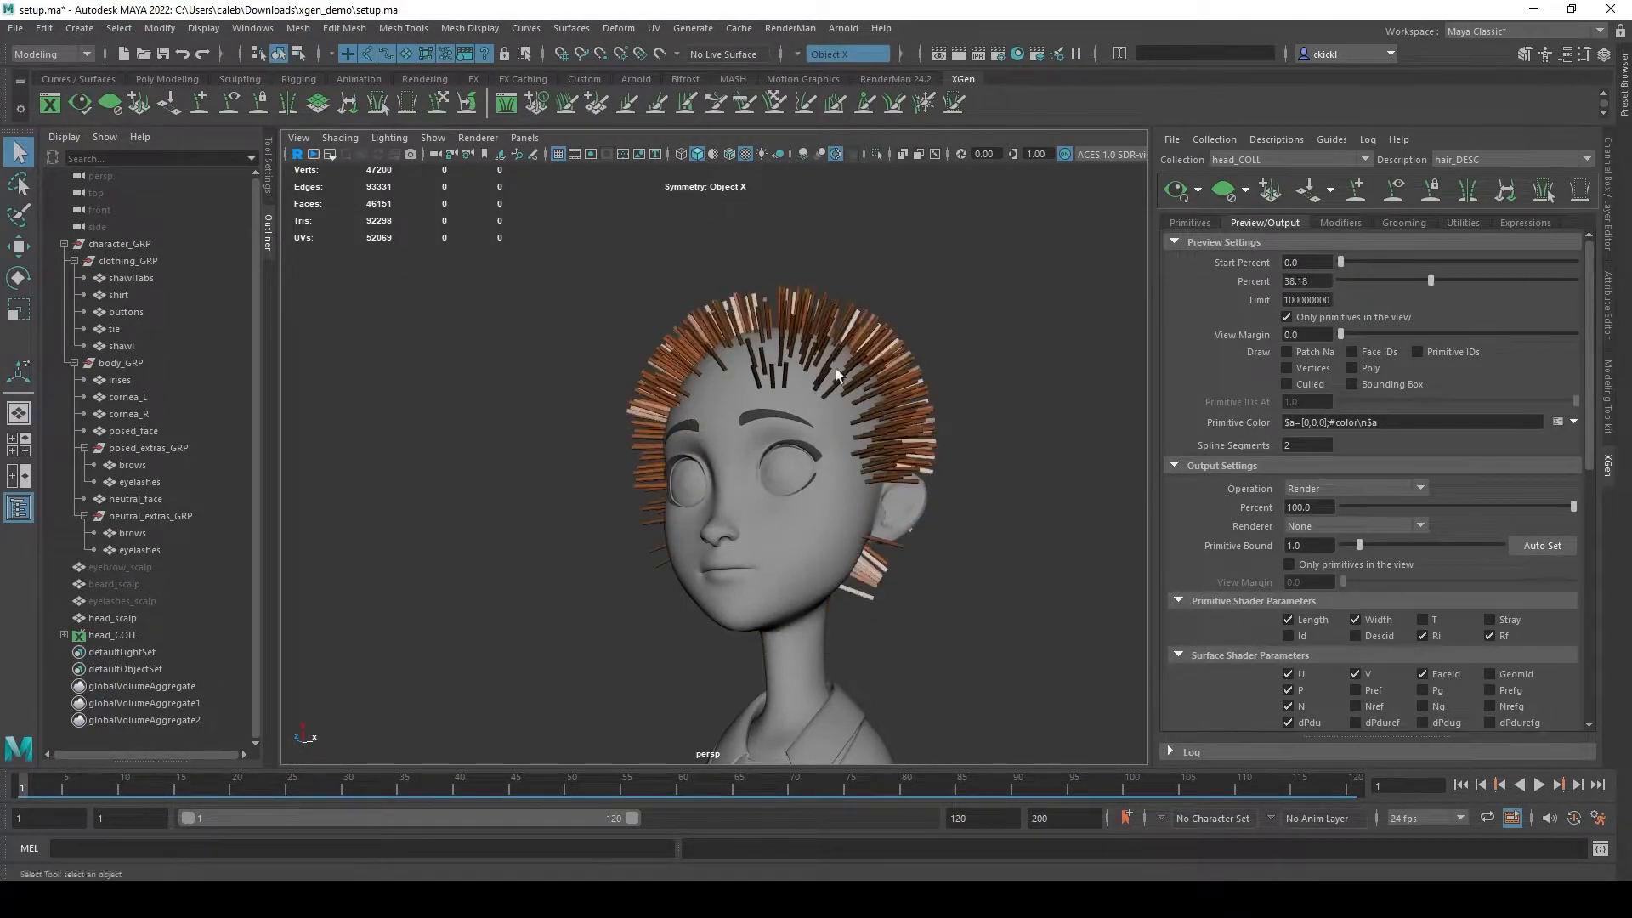
# Compare the preview percentage with the density value and restore the preview percentage to 100.
pyautogui.doubleClick(1307, 281)
pyautogui.click(1173, 223)
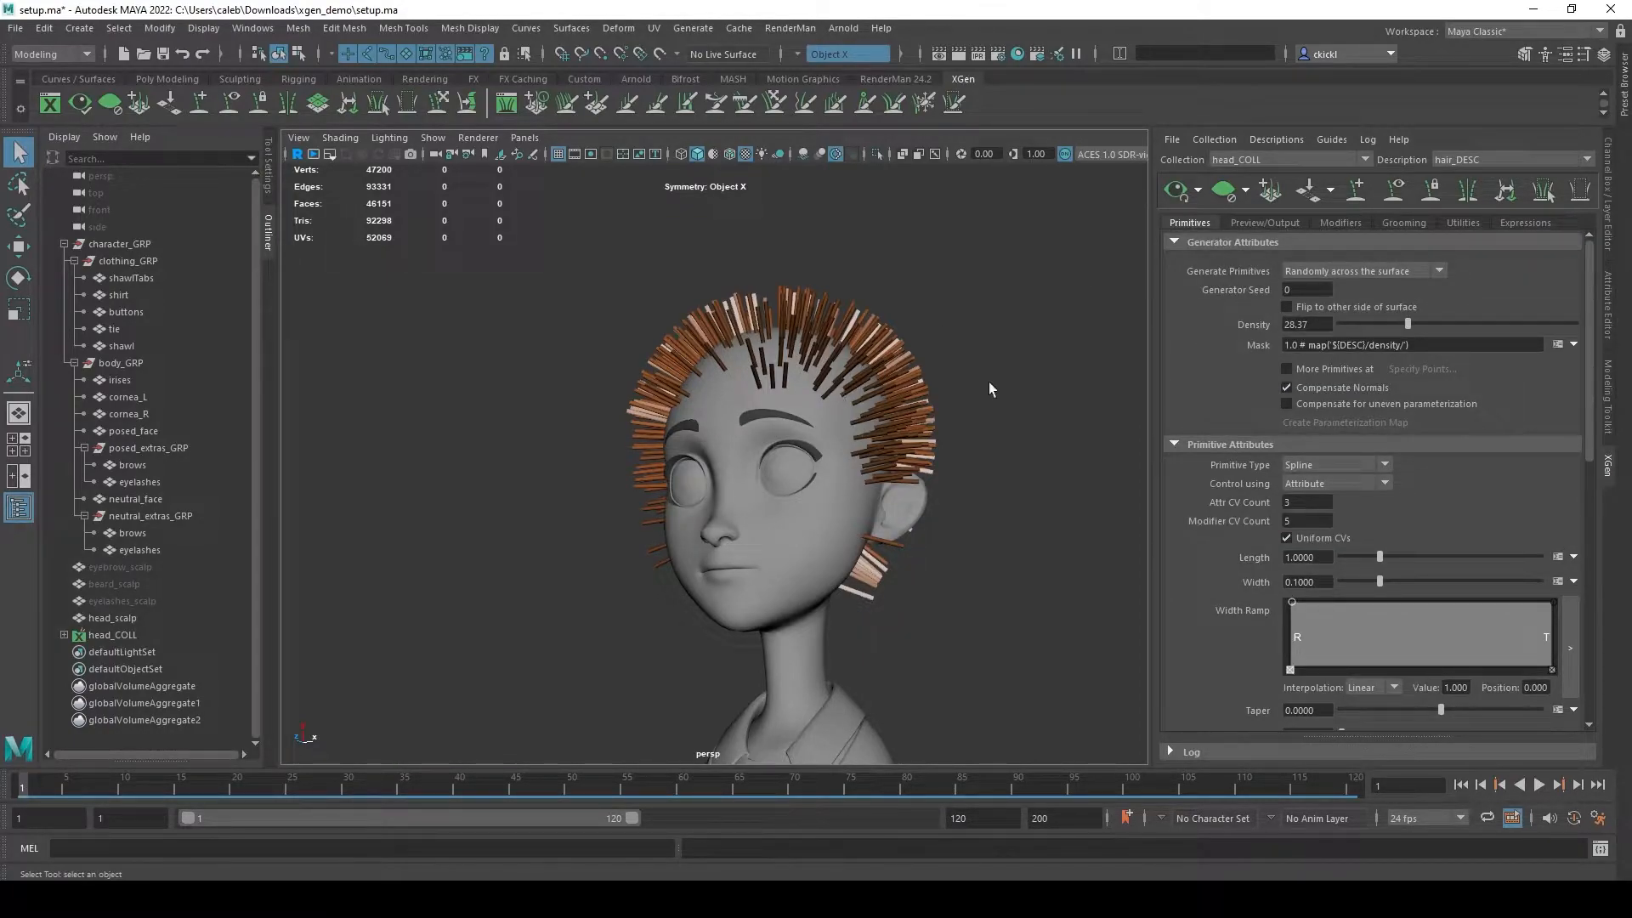
pyautogui.moveTo(1314, 324); pyautogui.dragTo(1261, 298)
pyautogui.click(1263, 224)
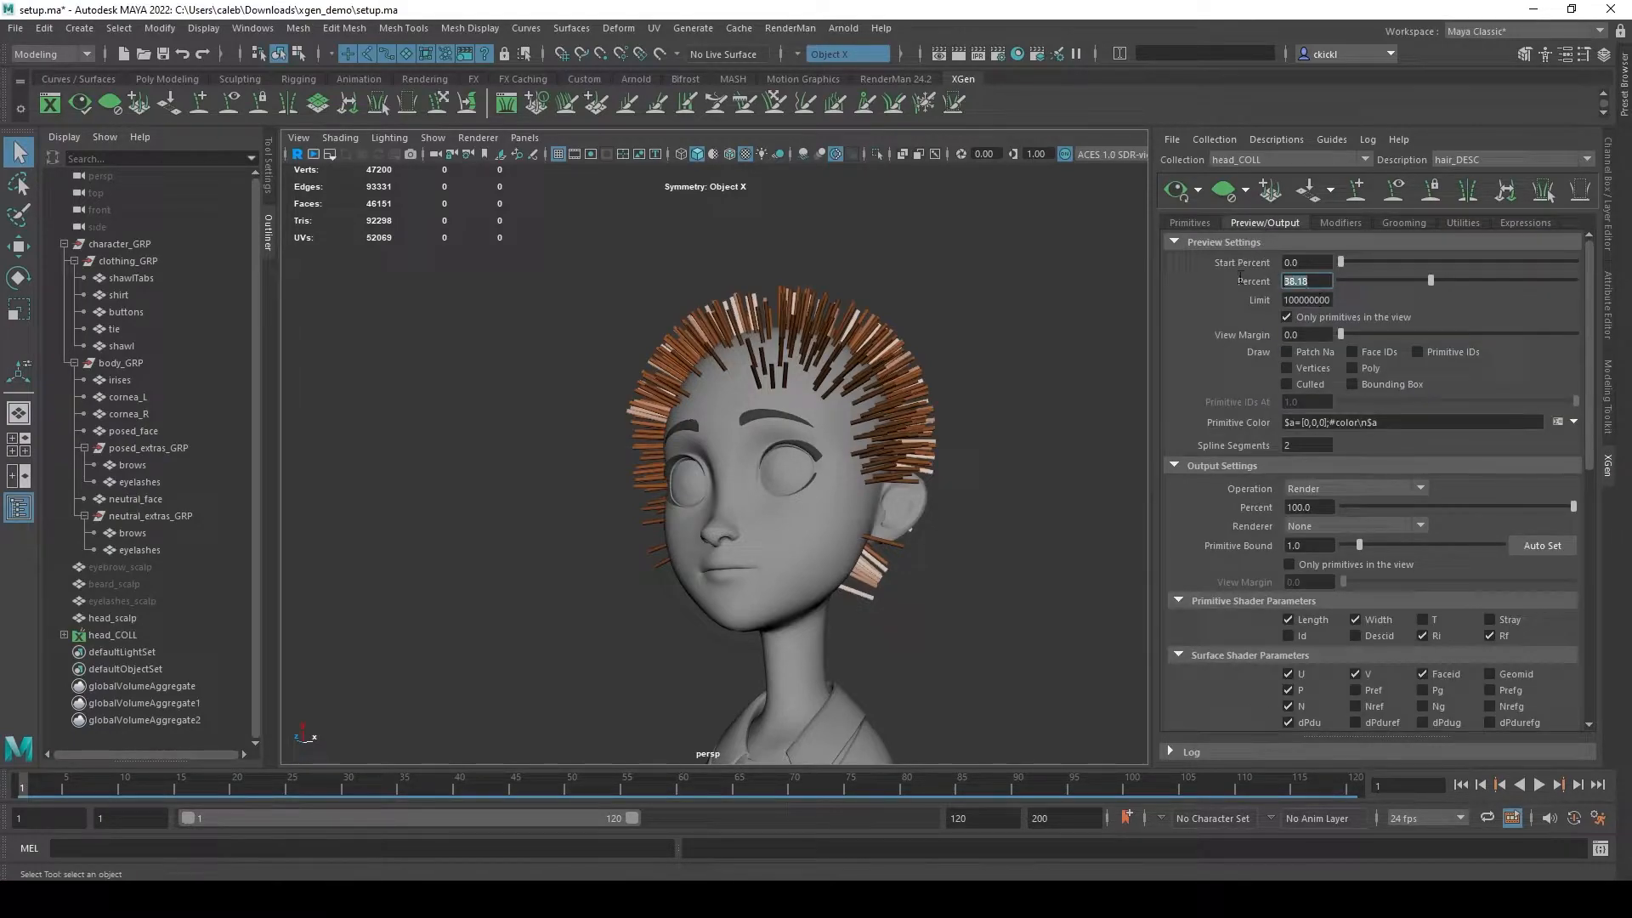
pyautogui.write('100')
pyautogui.press('Return')
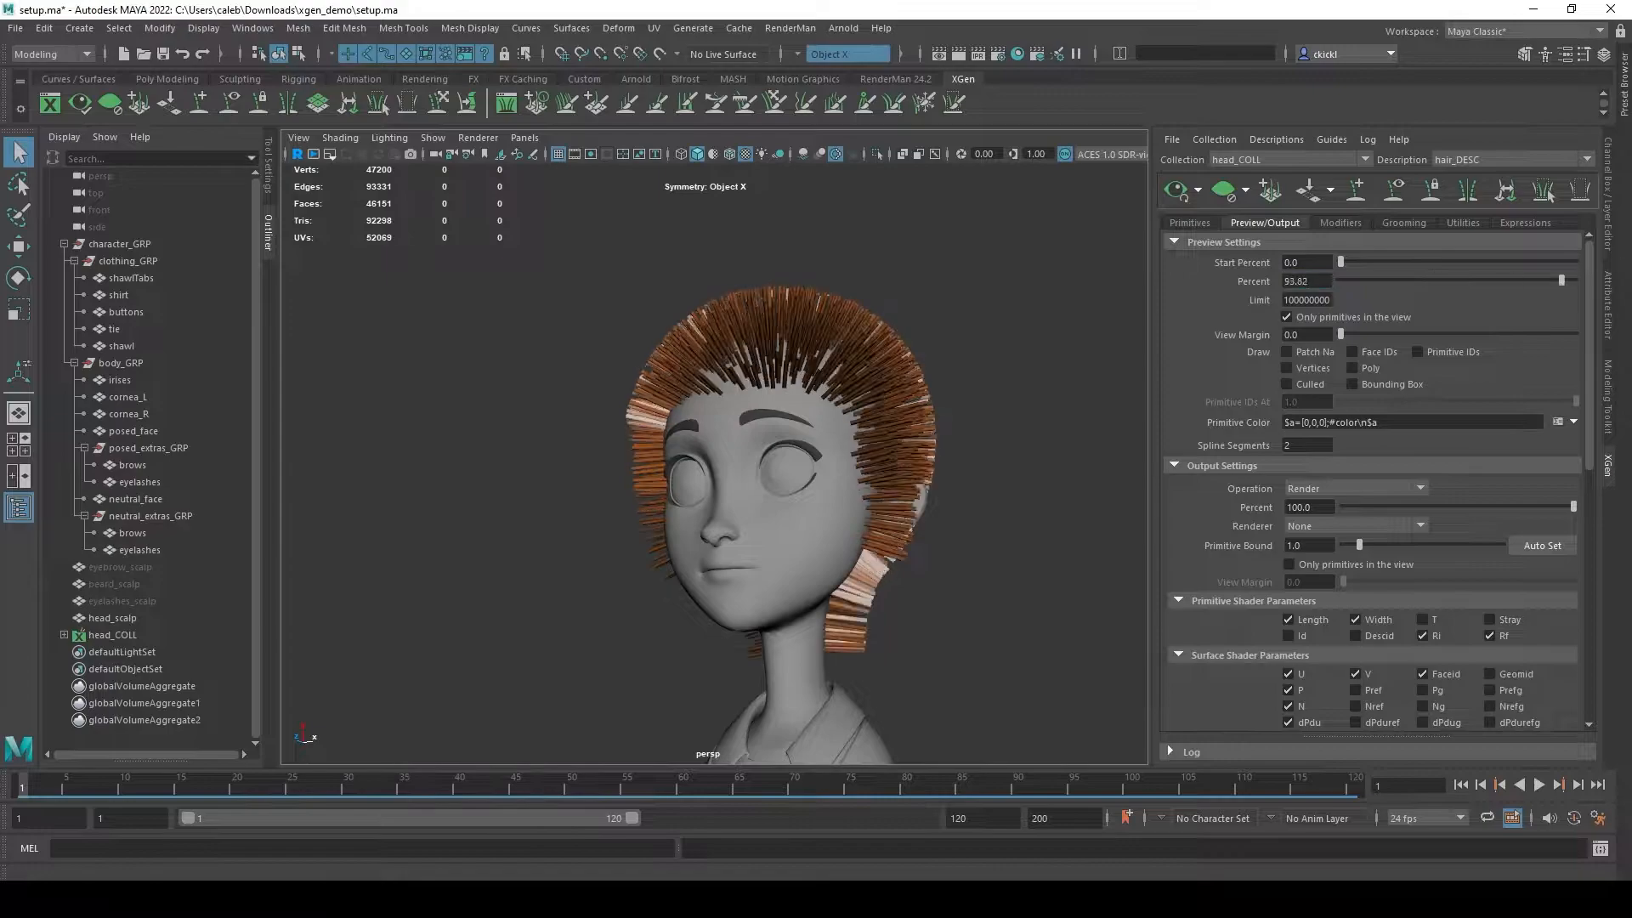
# Examine the primitive color expression and the description's shader, Arnold and level of detail settings.
pyautogui.keyDown('alt'); pyautogui.moveTo(1131, 451); pyautogui.dragTo(1117, 490); pyautogui.keyUp('alt')
pyautogui.moveTo(1403, 423); pyautogui.dragTo(1148, 422)
pyautogui.keyDown('alt'); pyautogui.moveTo(937, 506); pyautogui.dragTo(958, 477); pyautogui.keyUp('alt')
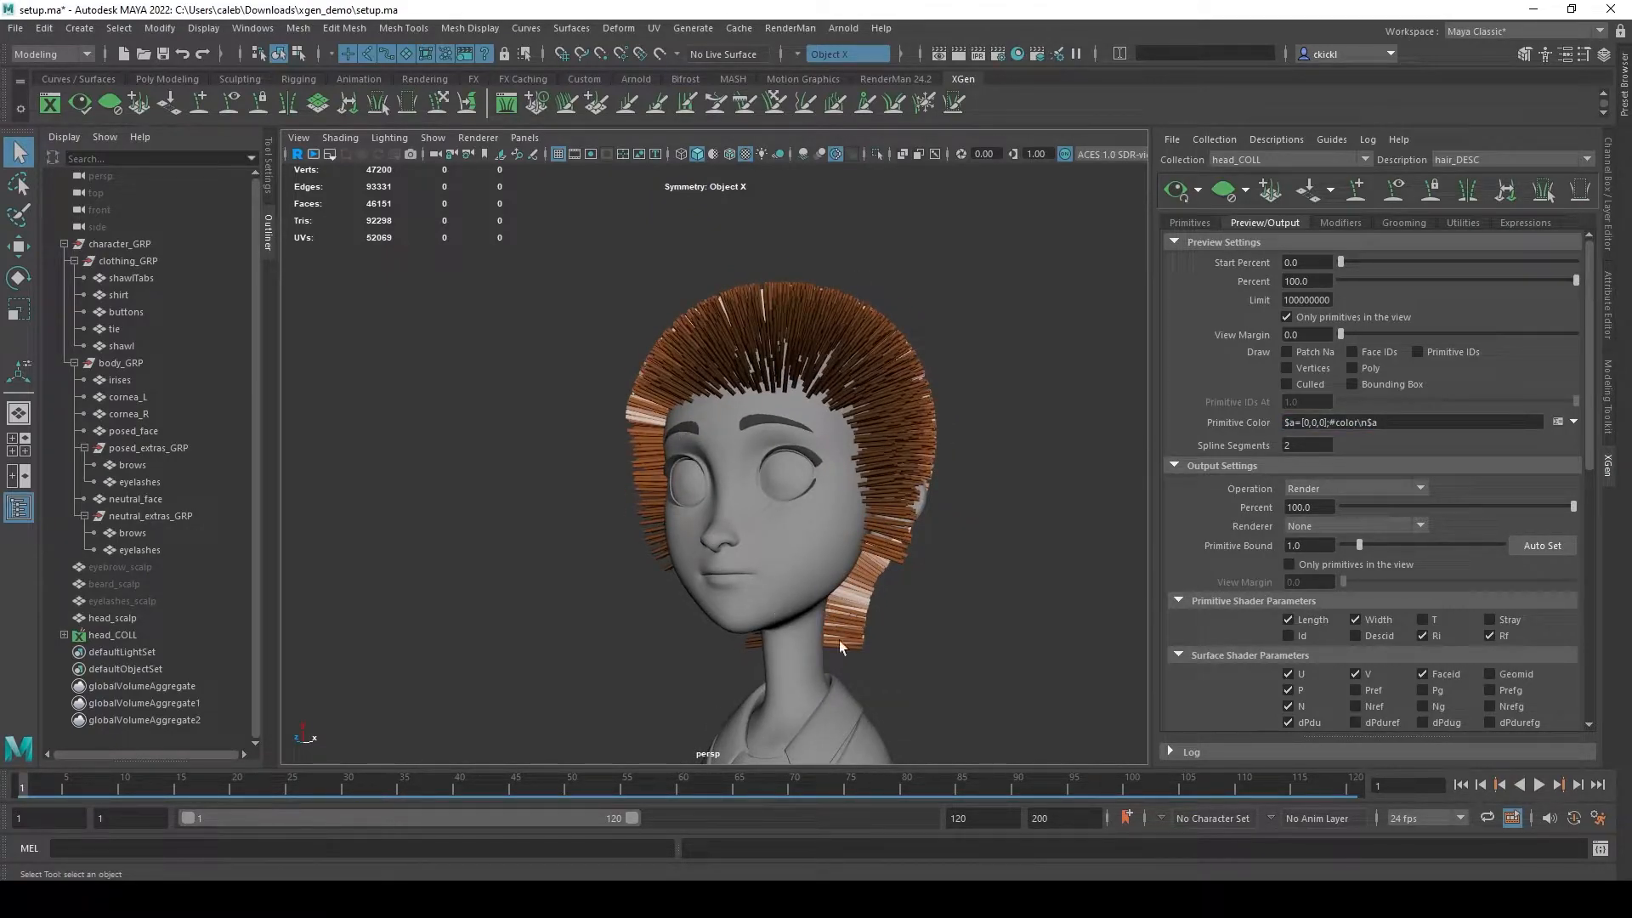
pyautogui.keyDown('alt'); pyautogui.moveTo(976, 614); pyautogui.dragTo(1016, 604); pyautogui.keyUp('alt')
pyautogui.scroll(-7, 1232, 527)
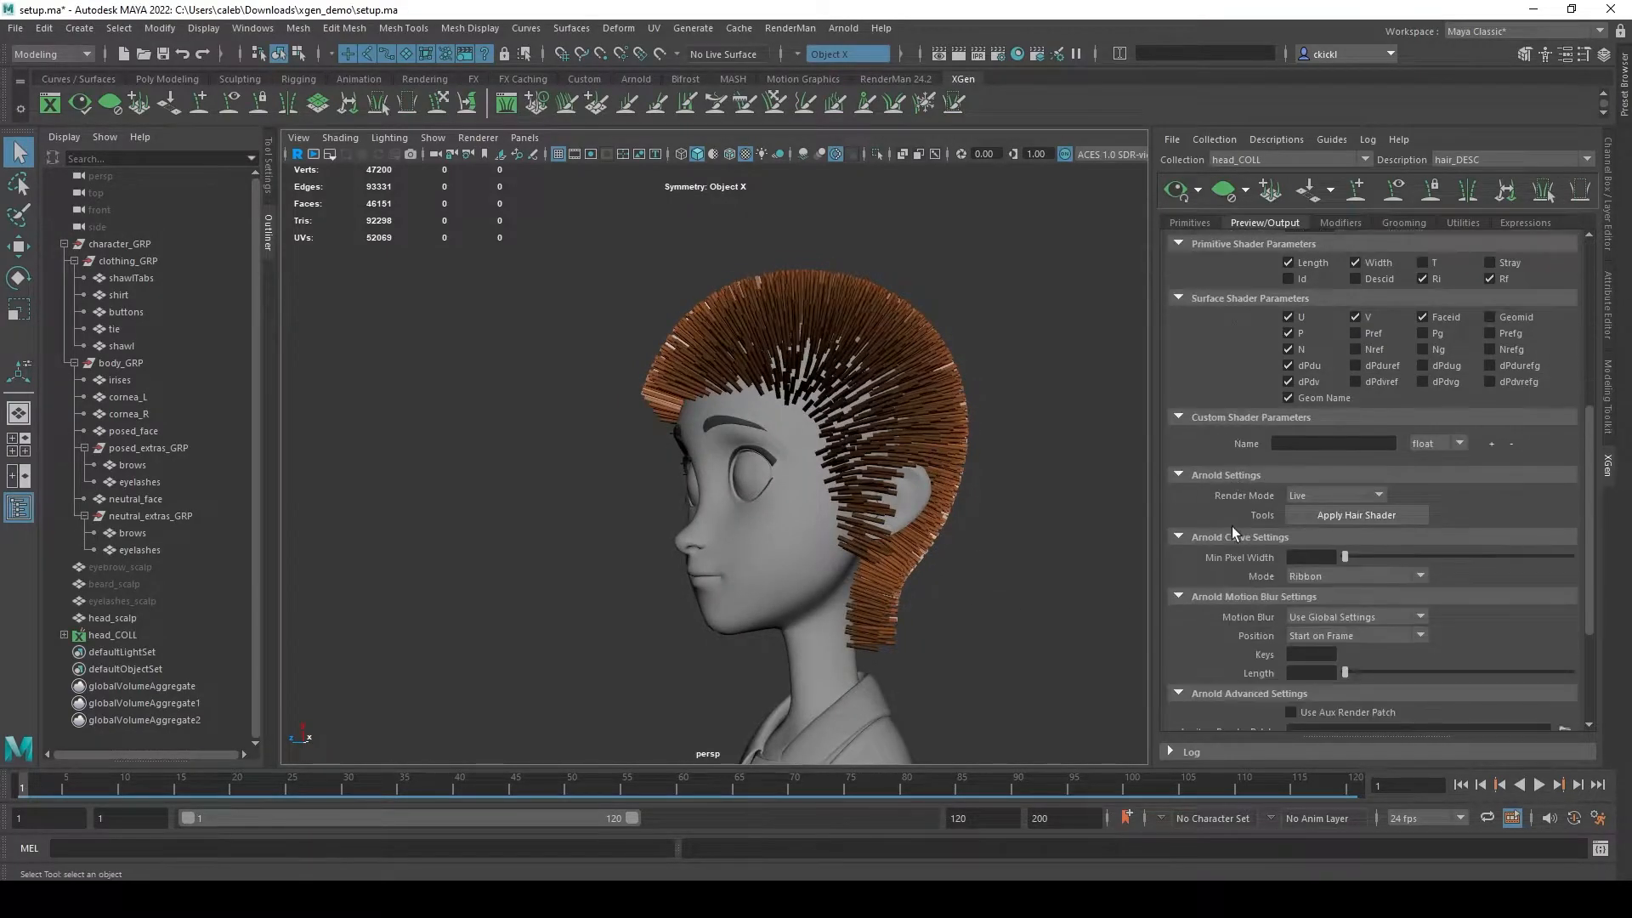
pyautogui.scroll(-2, 1232, 502)
pyautogui.scroll(5, 1190, 553)
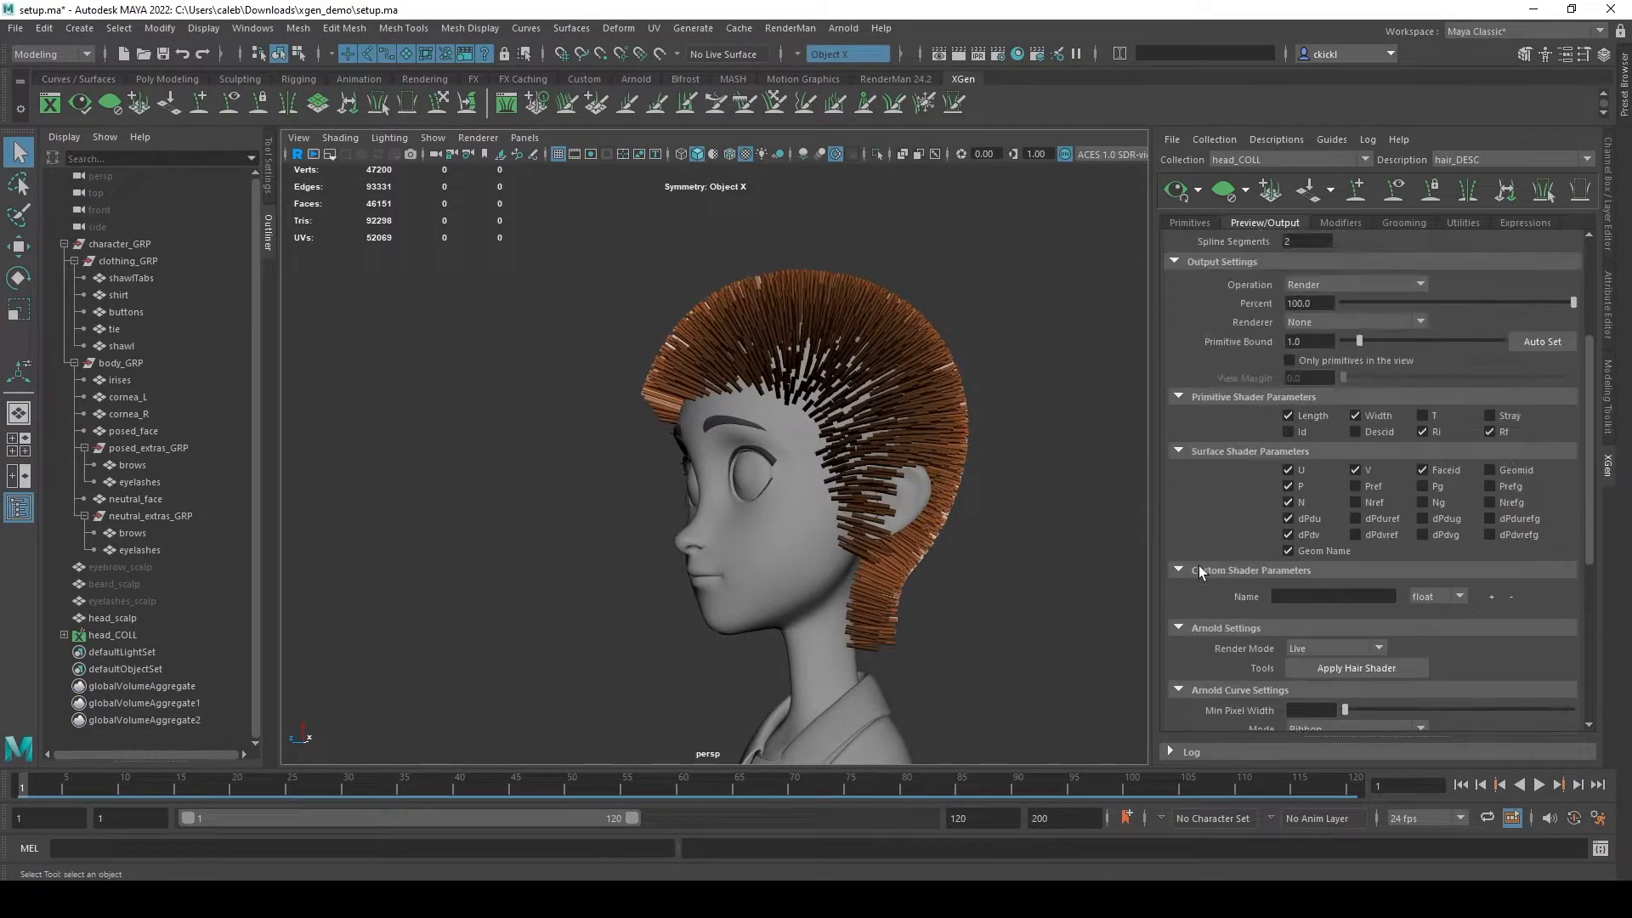
pyautogui.scroll(-5, 1205, 502)
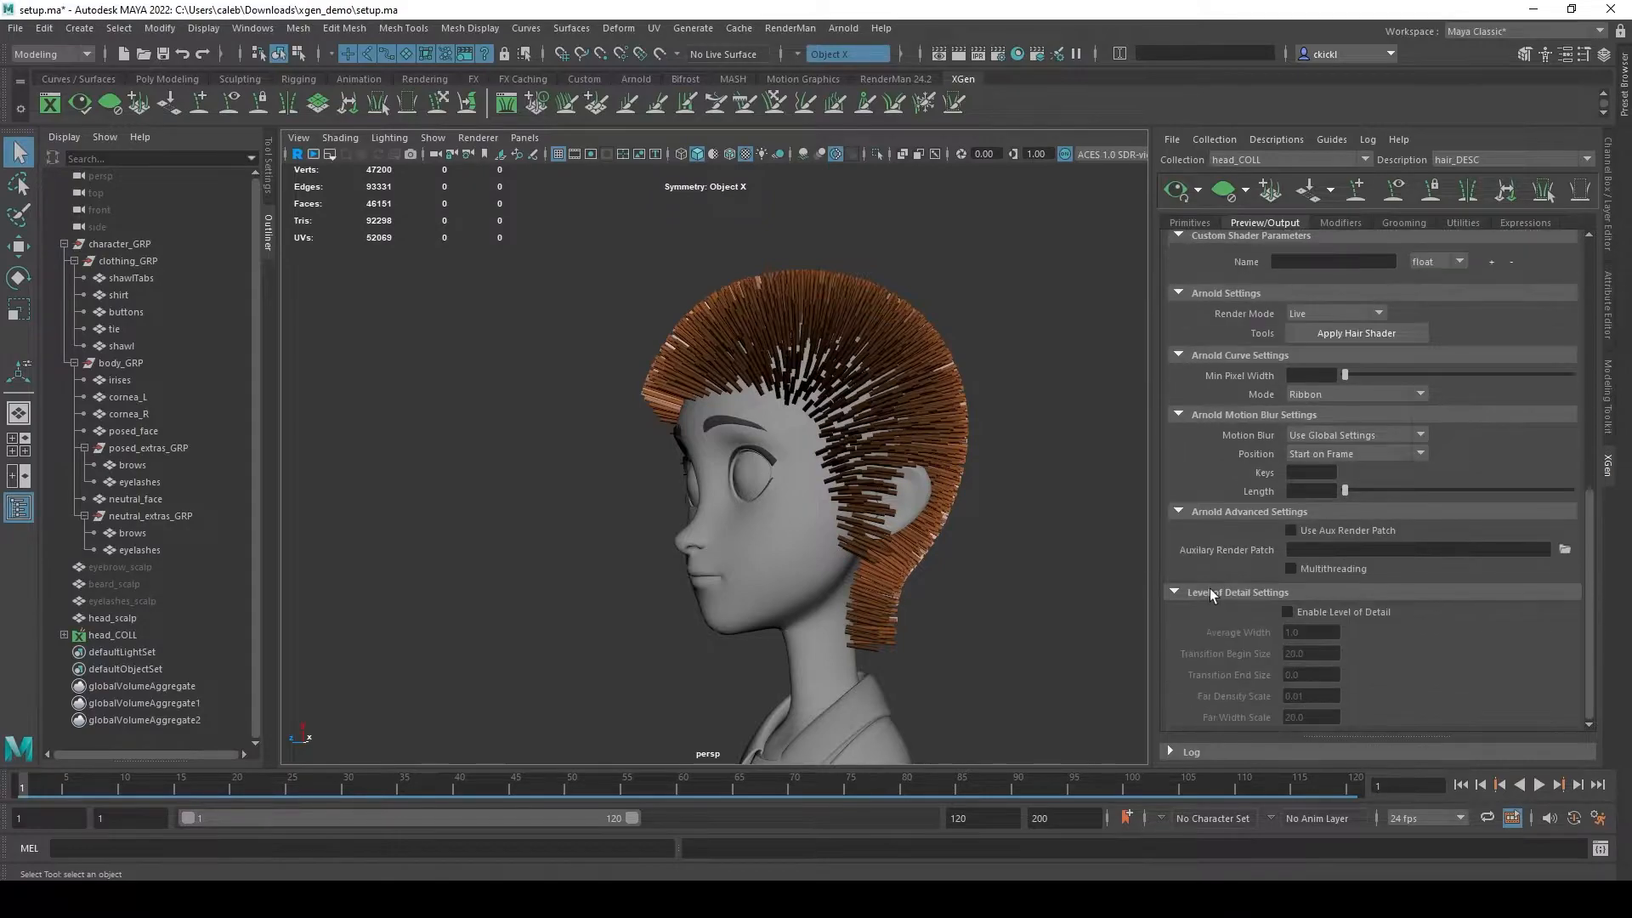
pyautogui.scroll(7, 1209, 589)
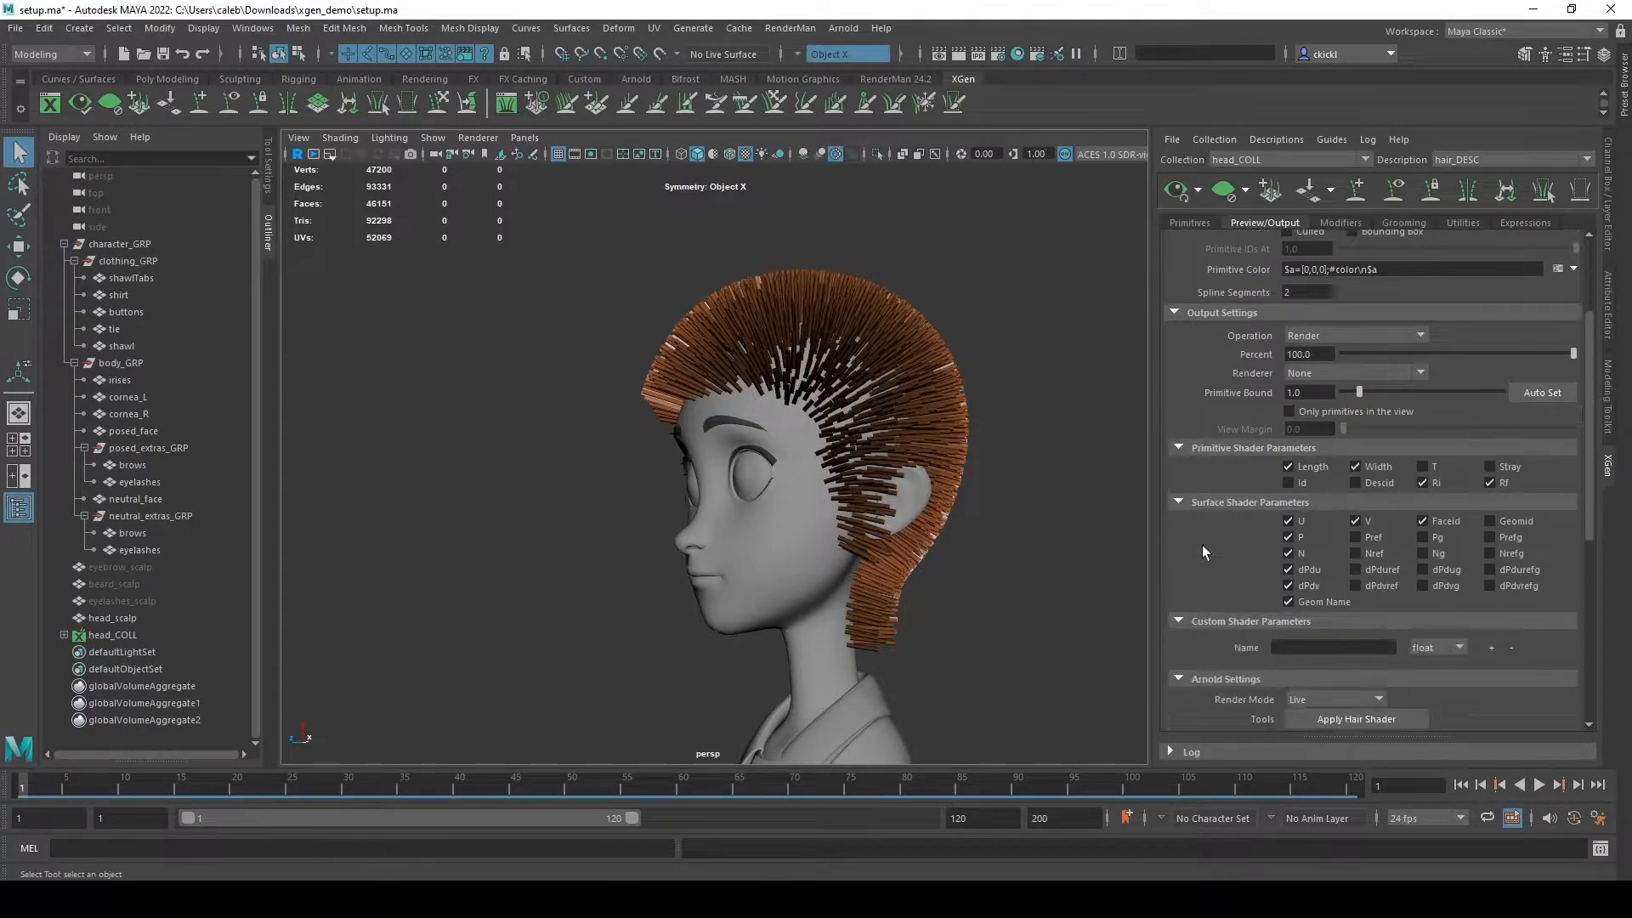
# Switch the hair's output renderer to Arnold Renderer and set it back to None.
pyautogui.click(1308, 372)
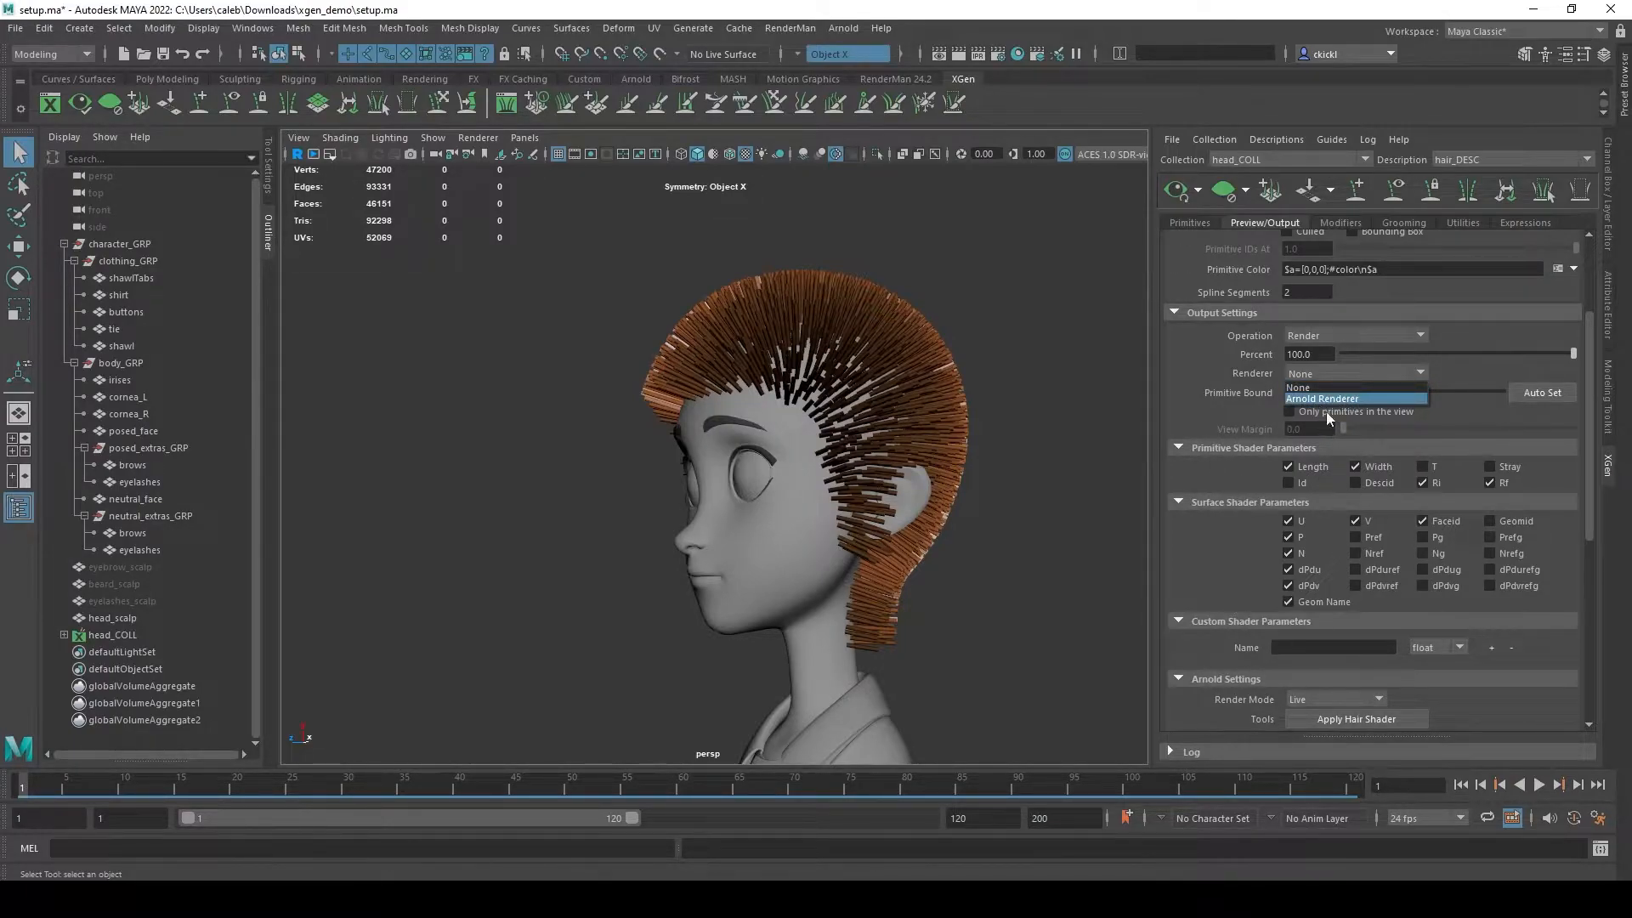
pyautogui.click(1333, 400)
pyautogui.click(1337, 375)
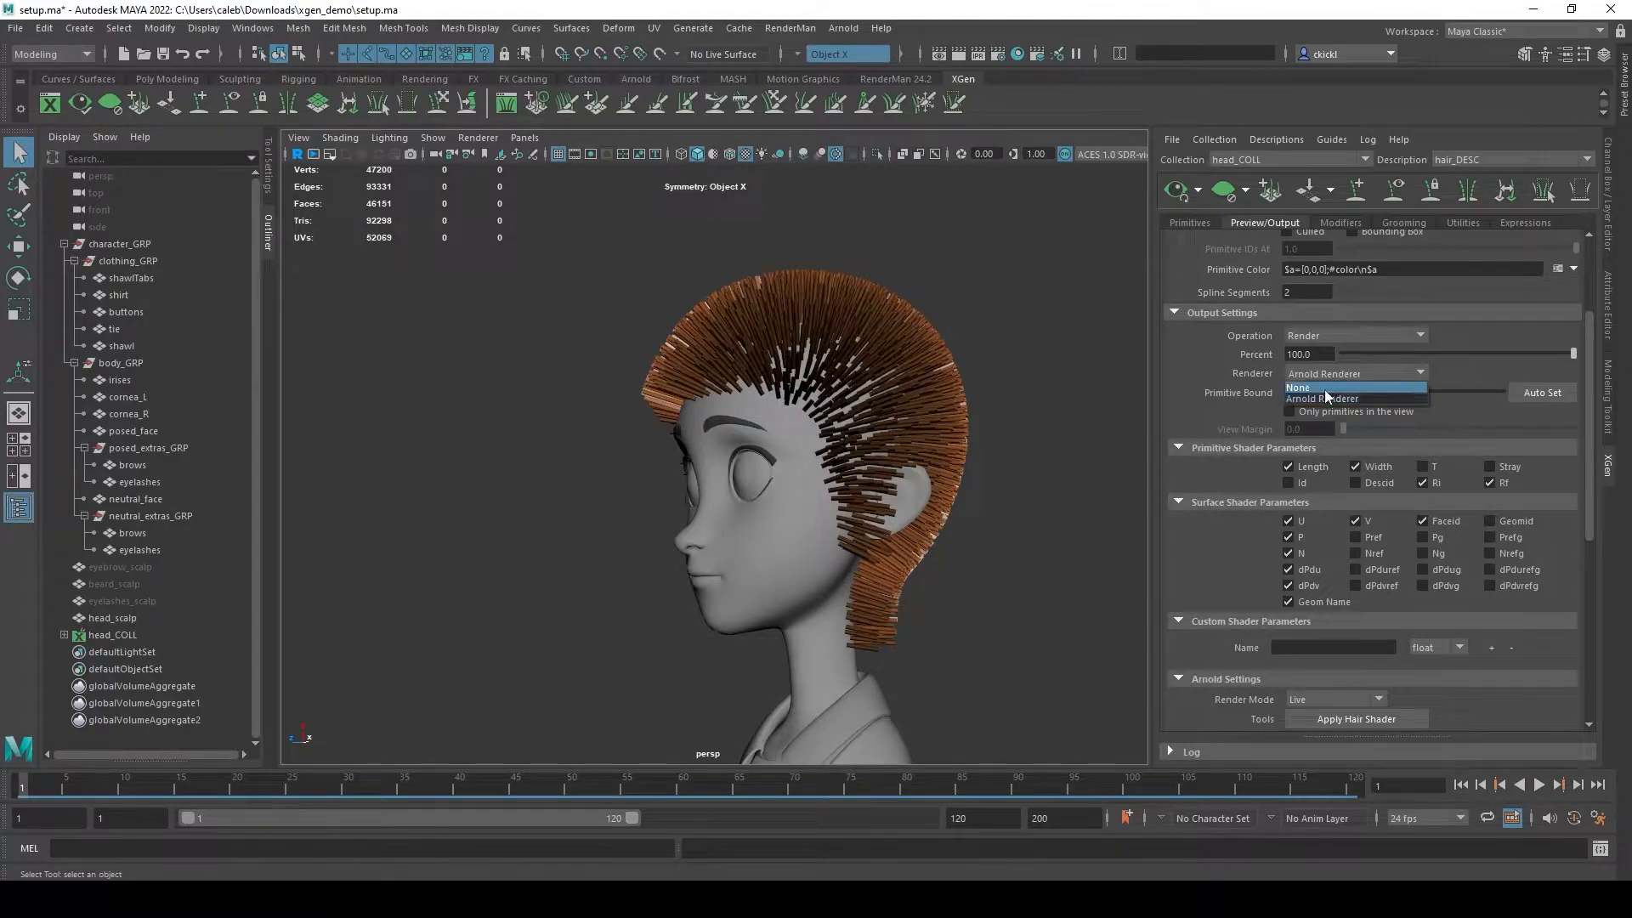
pyautogui.click(1224, 382)
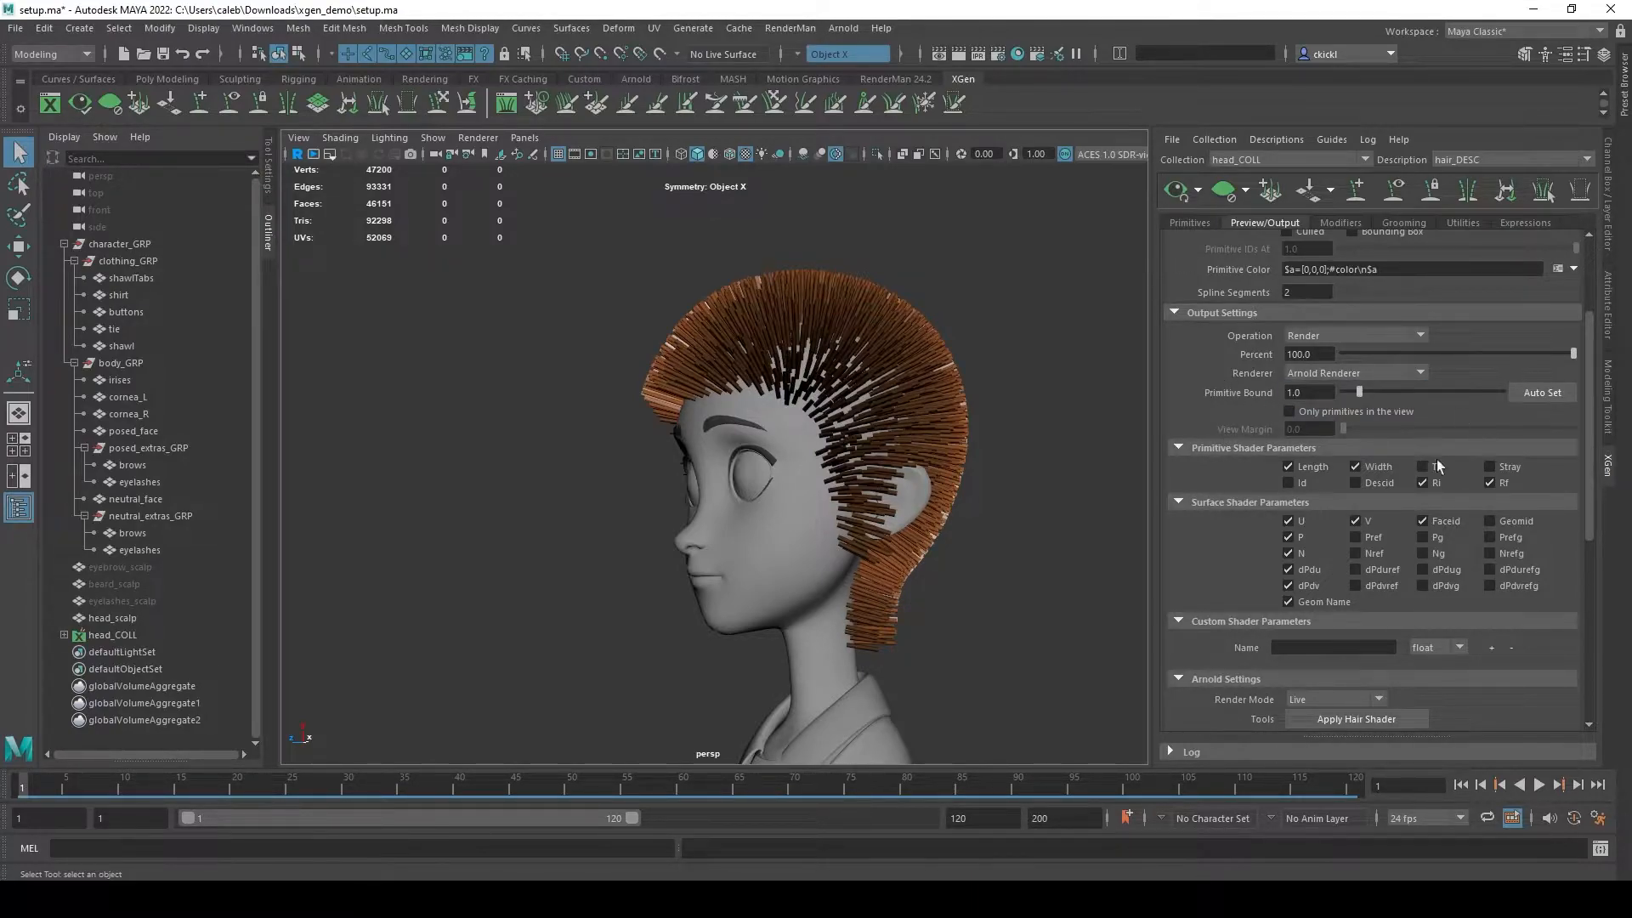
pyautogui.click(1325, 378)
pyautogui.click(1309, 390)
pyautogui.keyDown('alt'); pyautogui.moveTo(1049, 425); pyautogui.dragTo(1137, 416); pyautogui.keyUp('alt')
pyautogui.moveTo(1039, 435)
pyautogui.keyDown('alt'); pyautogui.mouseDown()
pyautogui.moveTo(1062, 470)
pyautogui.moveTo(1042, 477)
pyautogui.moveTo(1044, 452)
pyautogui.mouseUp(); pyautogui.keyUp('alt')
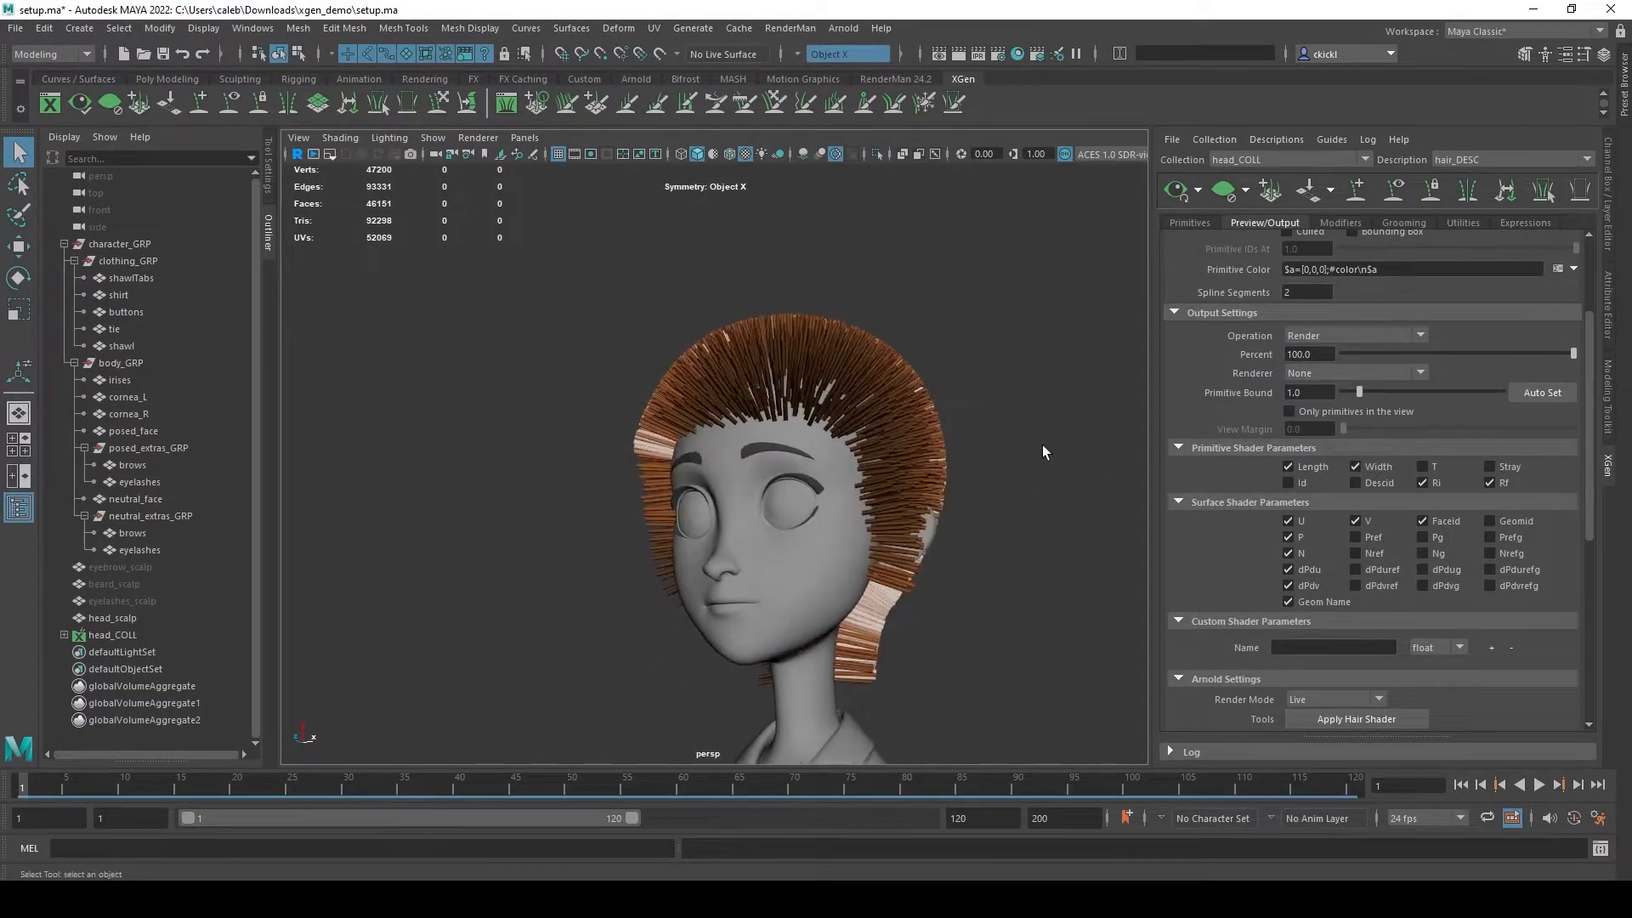
# Look through the description's modifiers, grooming and utilities, and return to its primitive settings.
pyautogui.click(1341, 223)
pyautogui.moveTo(1343, 348); pyautogui.dragTo(1356, 435)
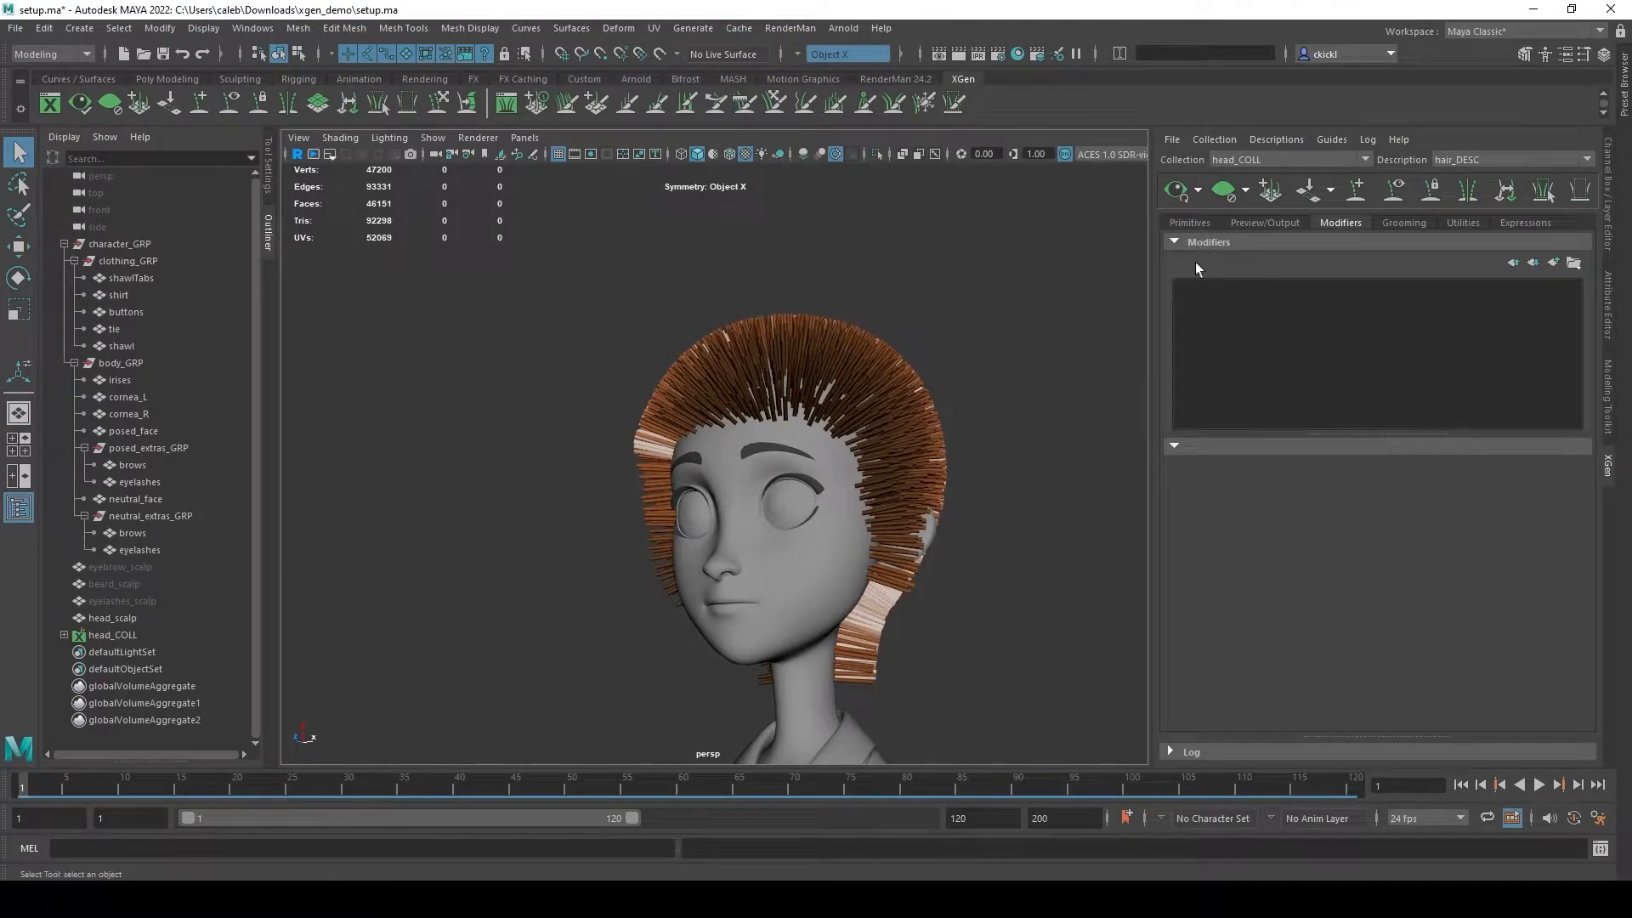
pyautogui.keyDown('alt'); pyautogui.moveTo(1007, 385); pyautogui.dragTo(961, 397); pyautogui.keyUp('alt')
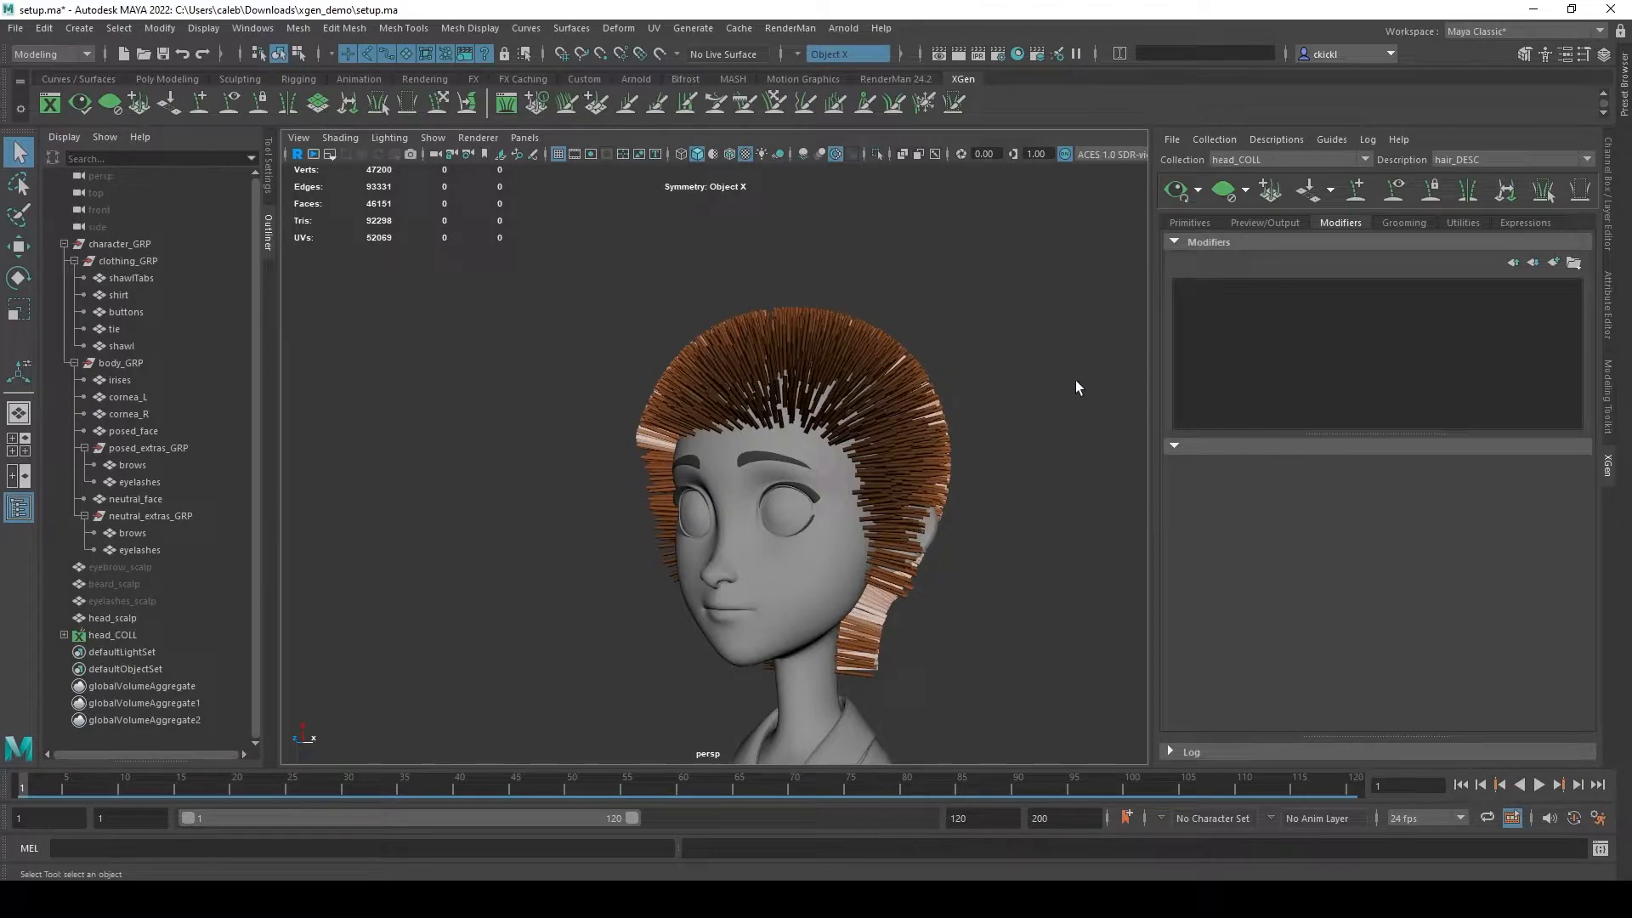
pyautogui.click(1421, 223)
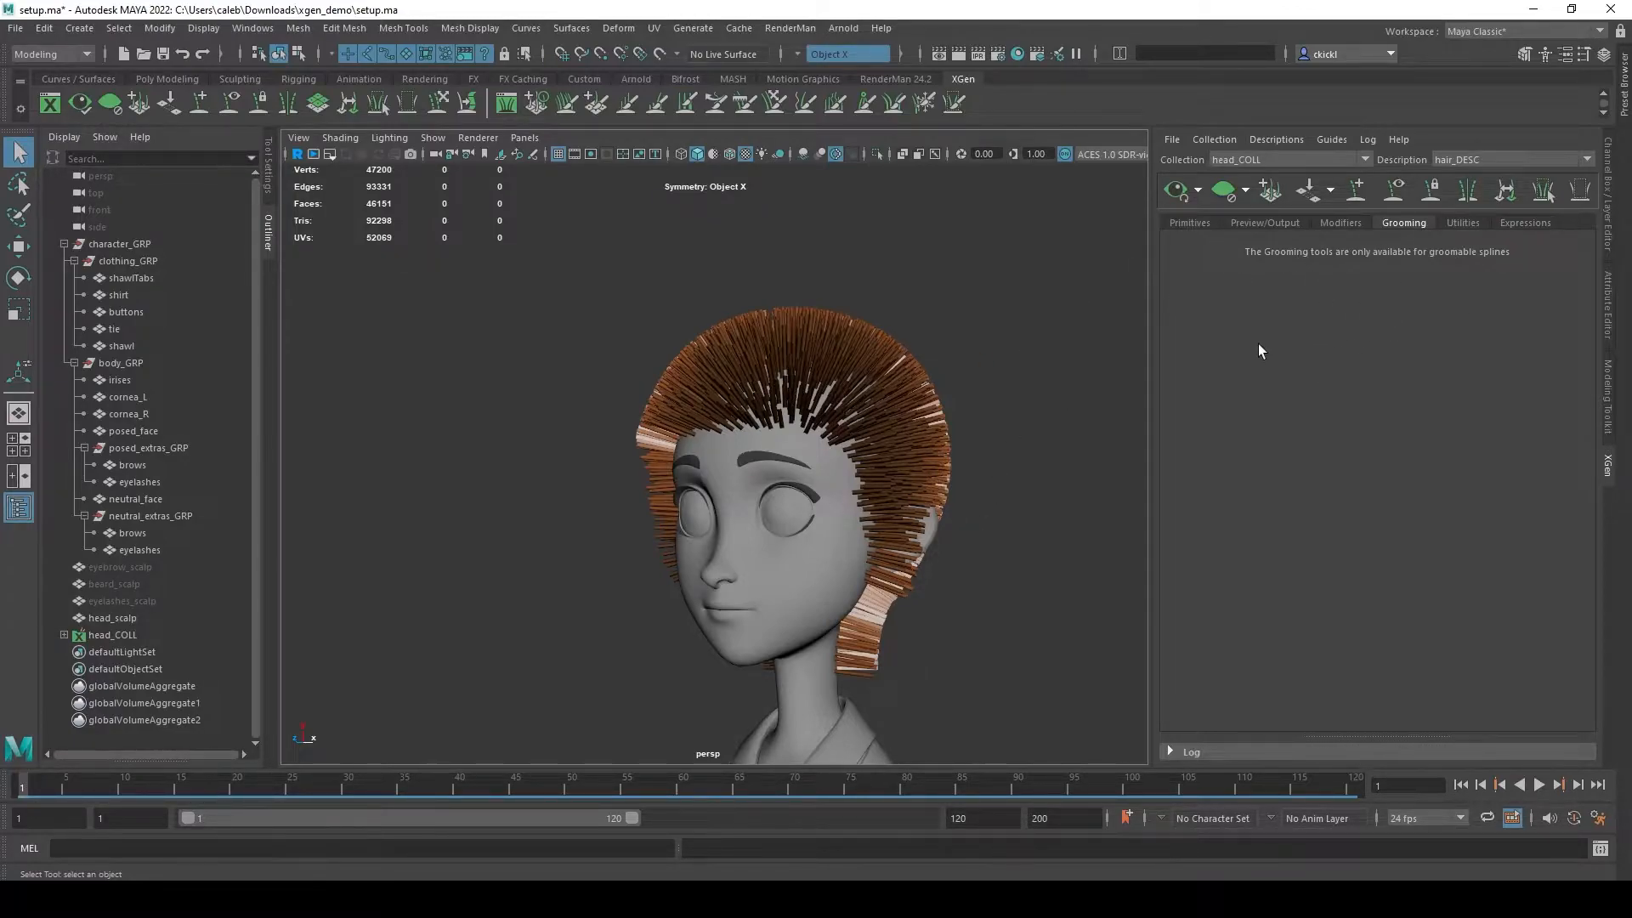
pyautogui.click(1464, 223)
pyautogui.moveTo(1411, 339); pyautogui.dragTo(1408, 443)
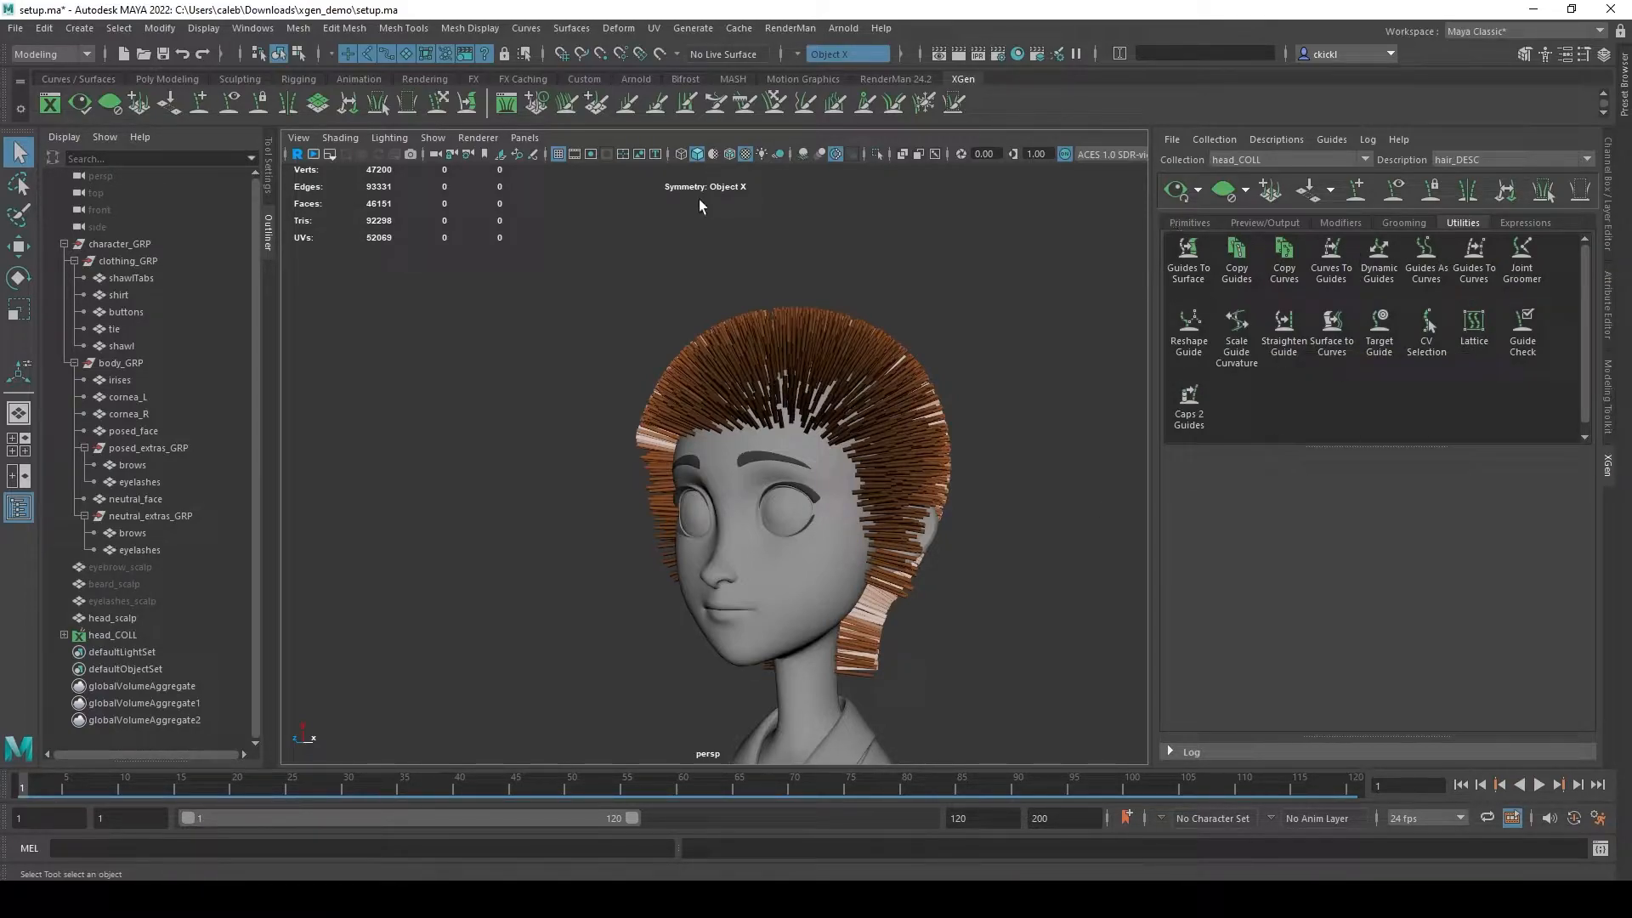
pyautogui.click(1191, 223)
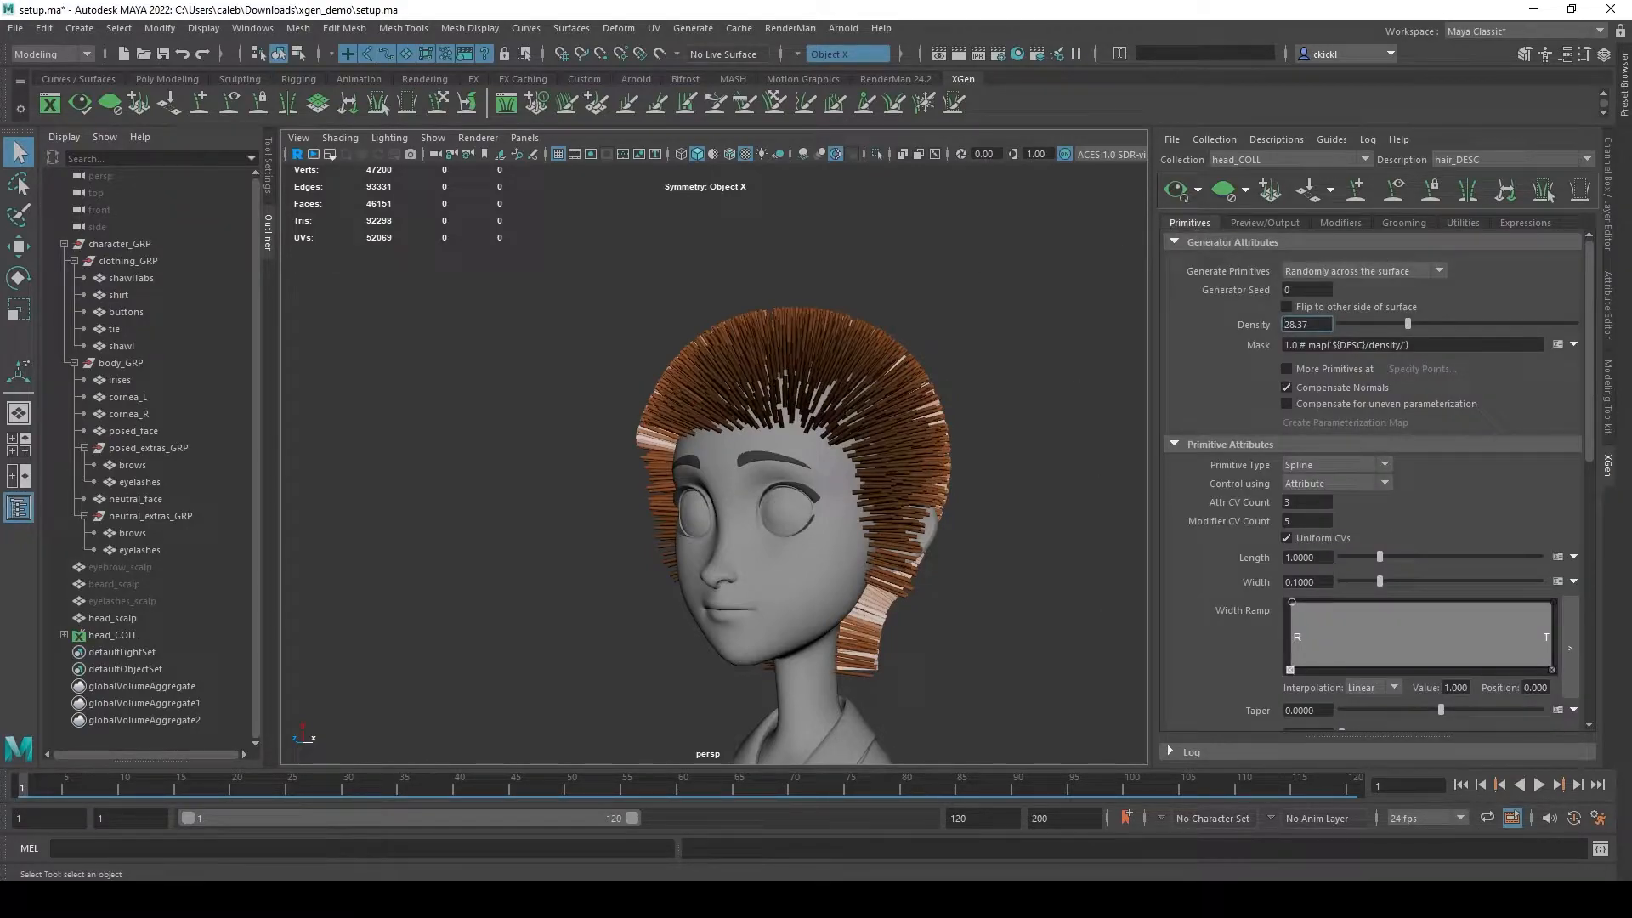
# Save the scene and expand the head_COLL collection in the Outliner to select head_scalp_hair_DESC under hair_DESC.
pyautogui.hotkey('ctrl', 's')
pyautogui.click(119, 636)
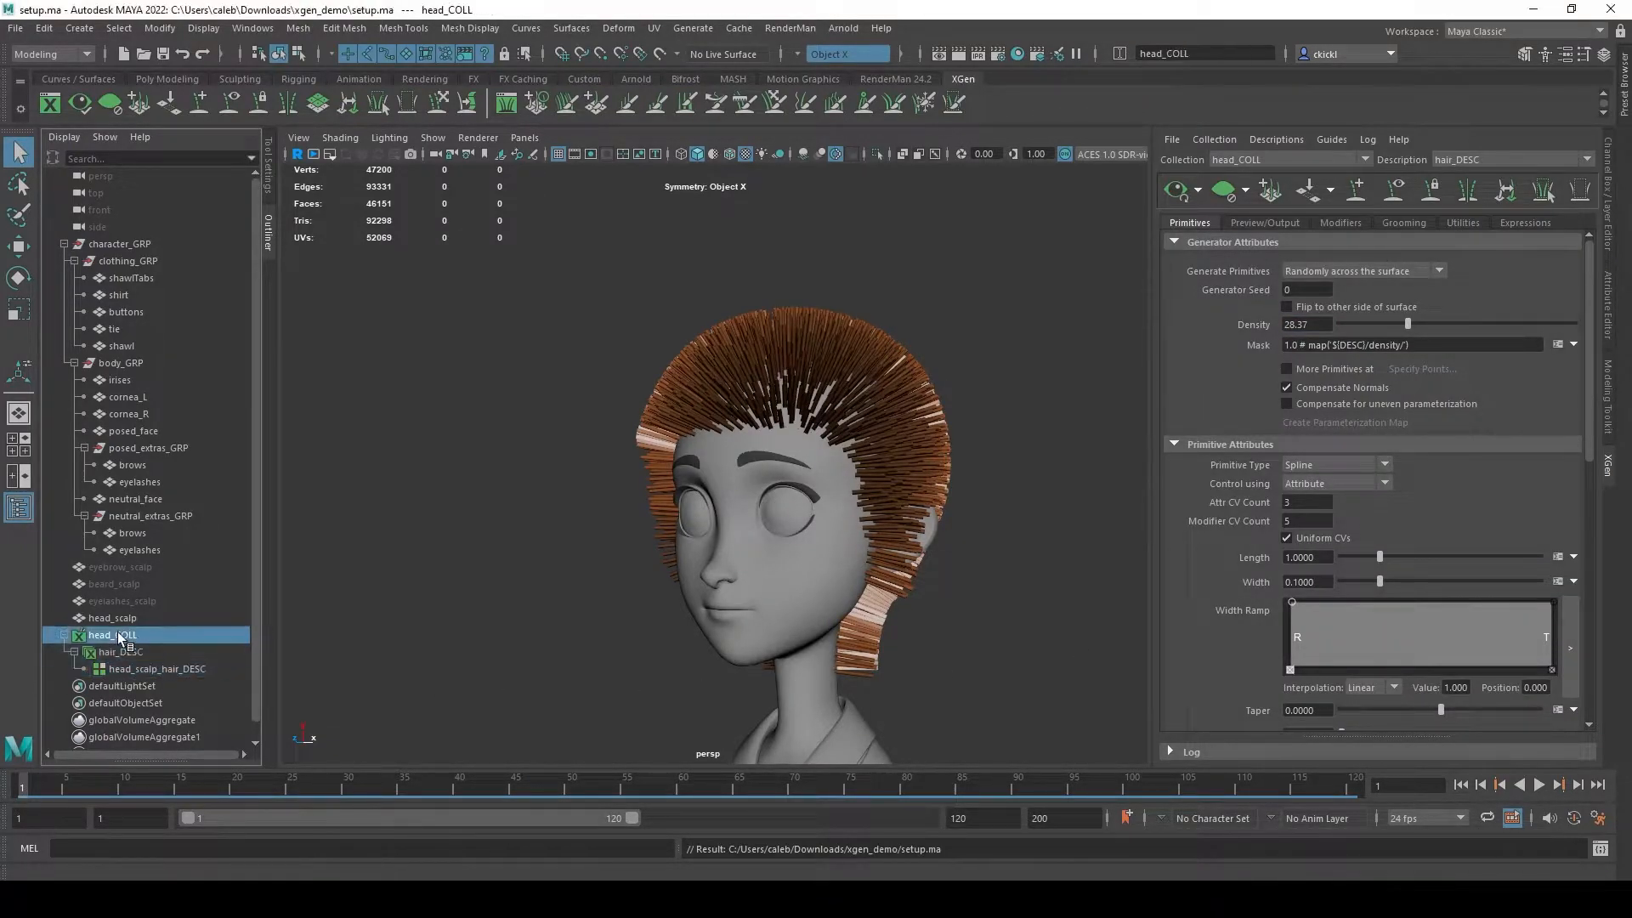
pyautogui.click(65, 636)
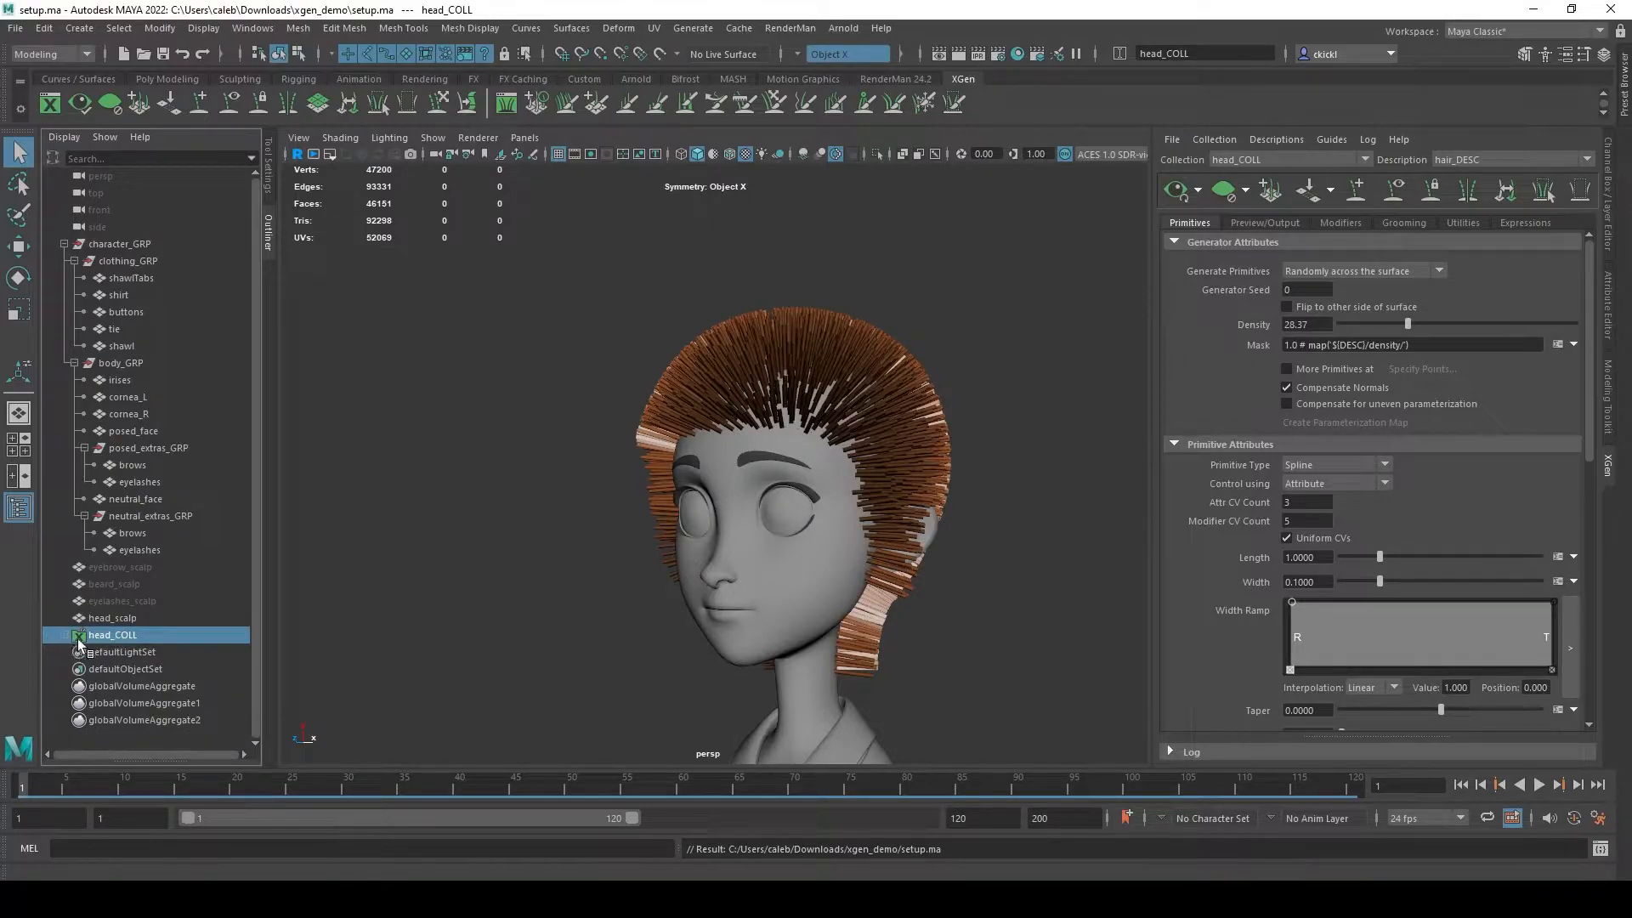
pyautogui.click(65, 636)
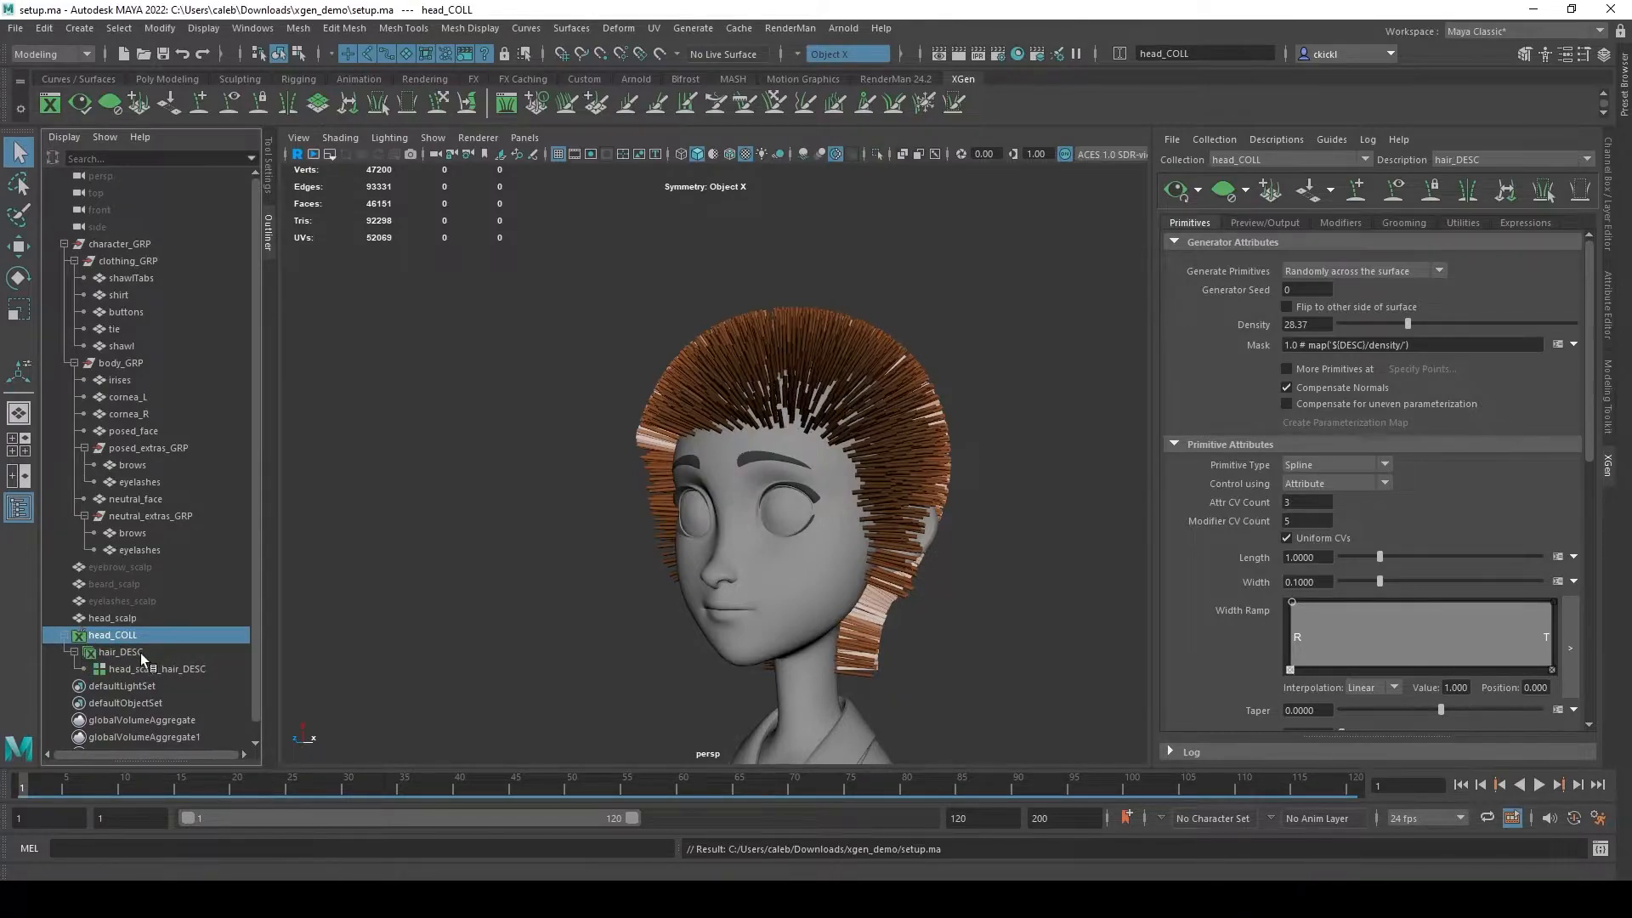
pyautogui.click(155, 672)
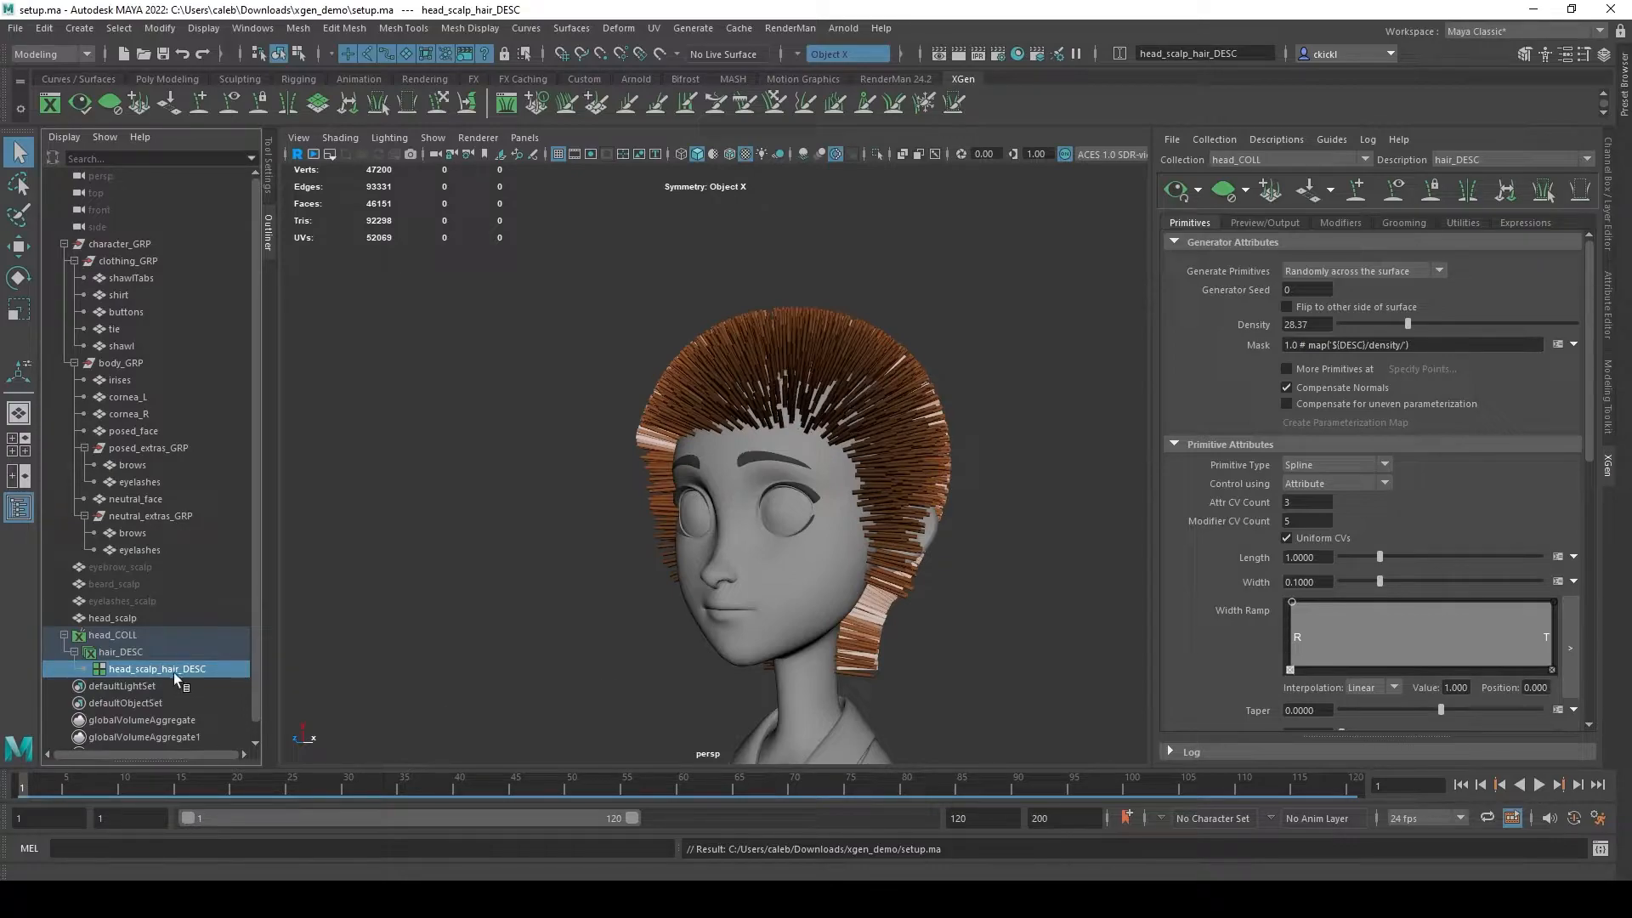
pyautogui.keyDown('alt'); pyautogui.moveTo(502, 622); pyautogui.dragTo(546, 634); pyautogui.keyUp('alt')
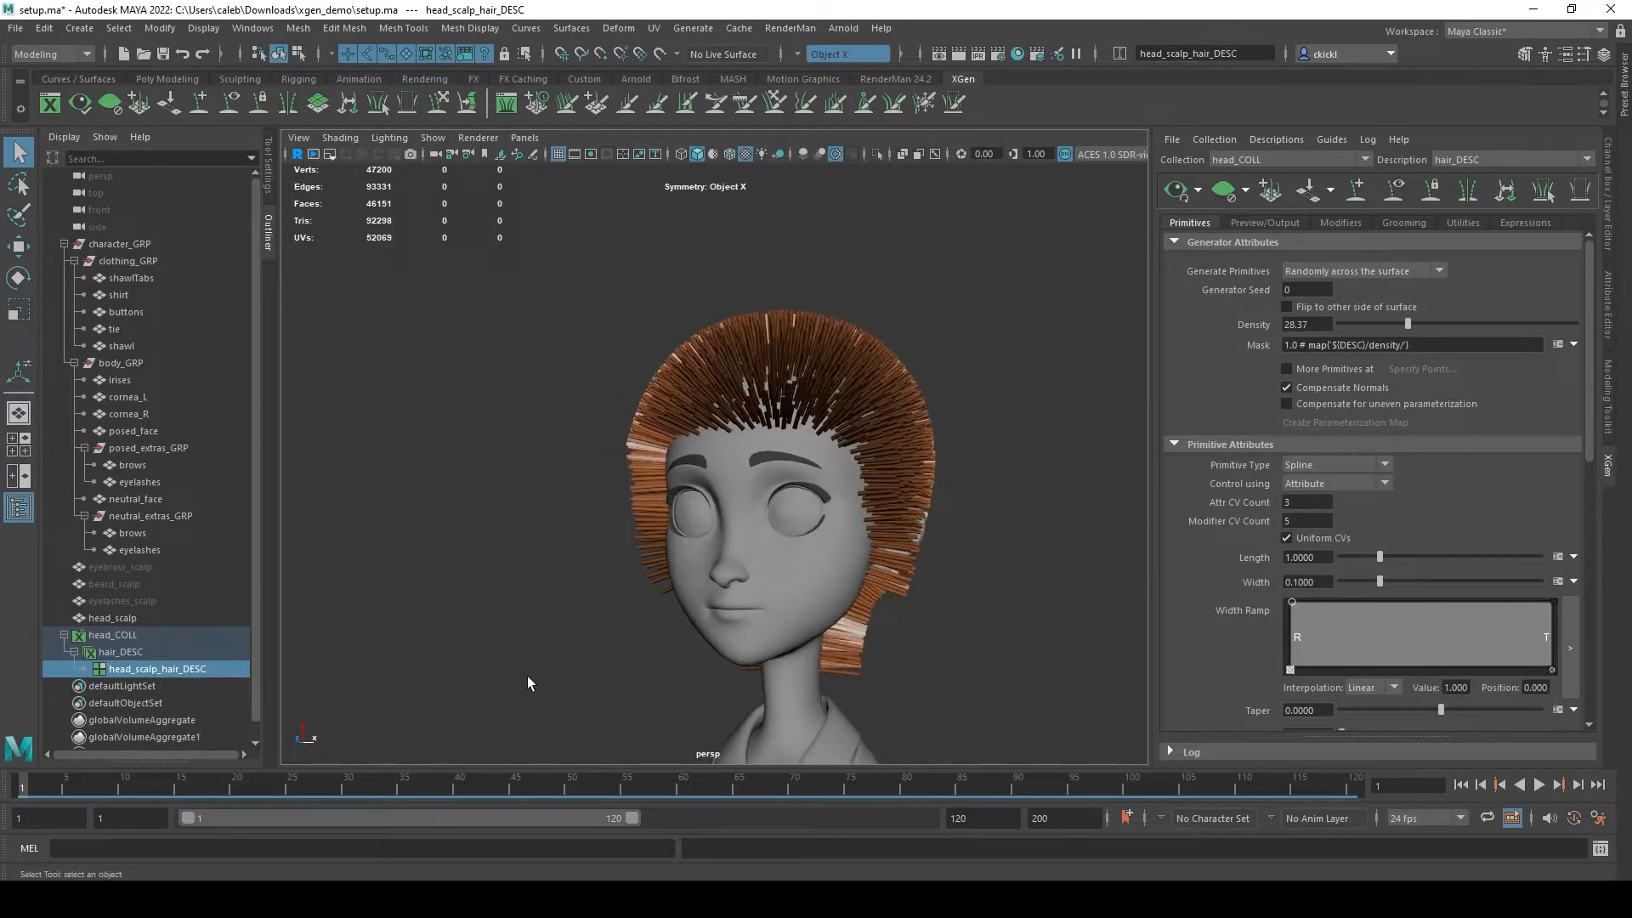
# Save the scene again and select the setup__head_COLL.xgen file in File Explorer's xgen_demo folder.
pyautogui.click(16, 28)
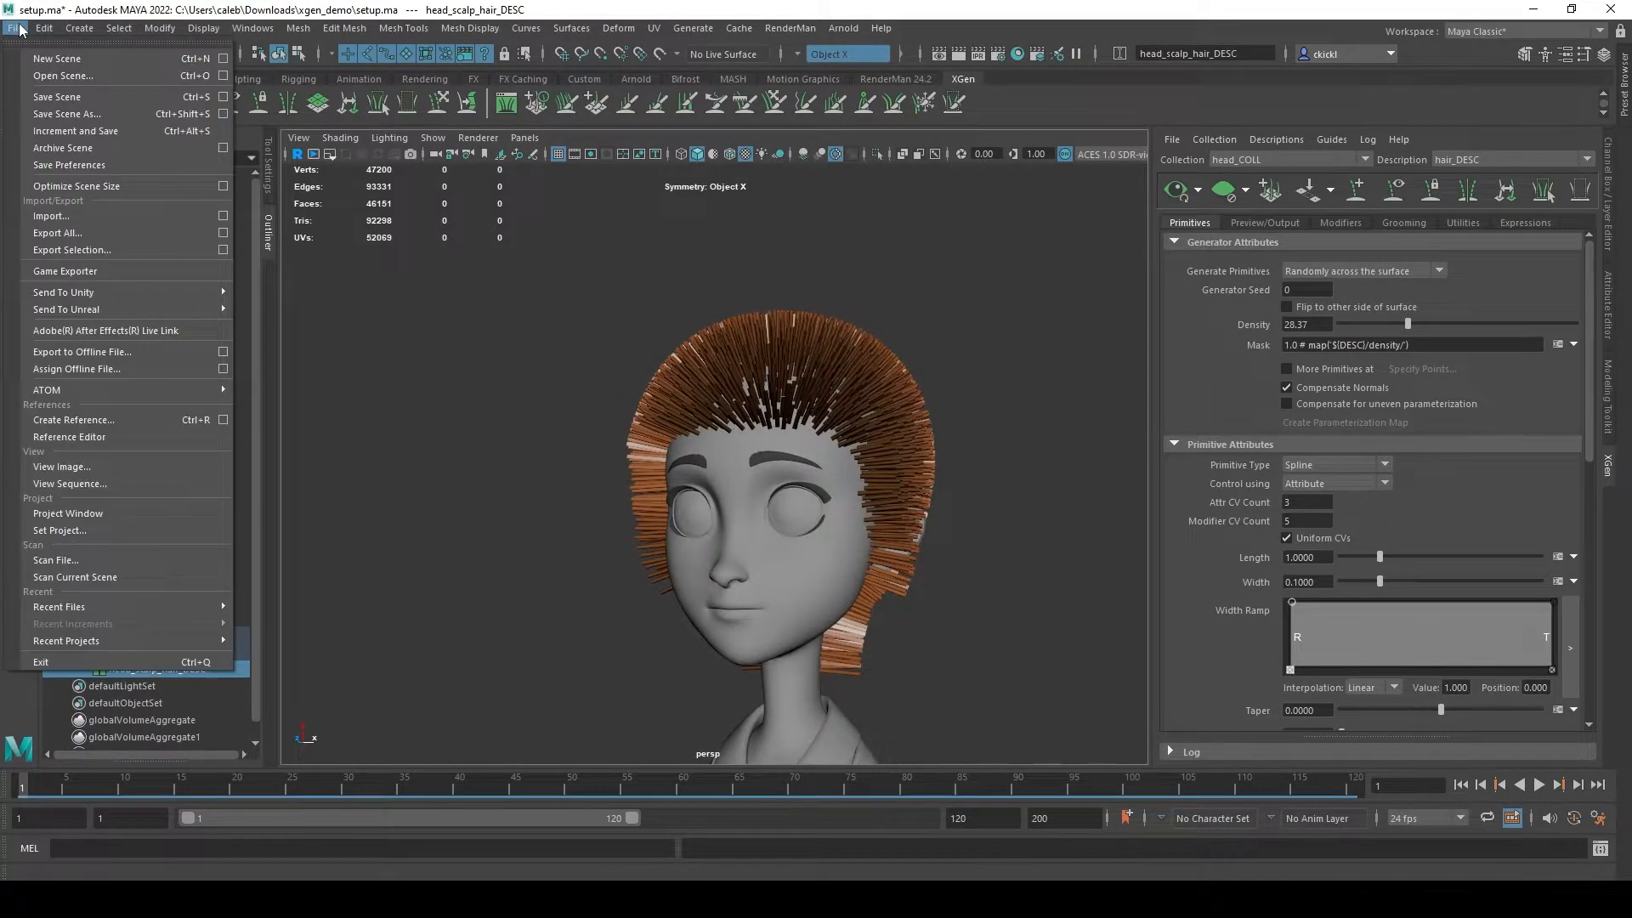
pyautogui.click(85, 100)
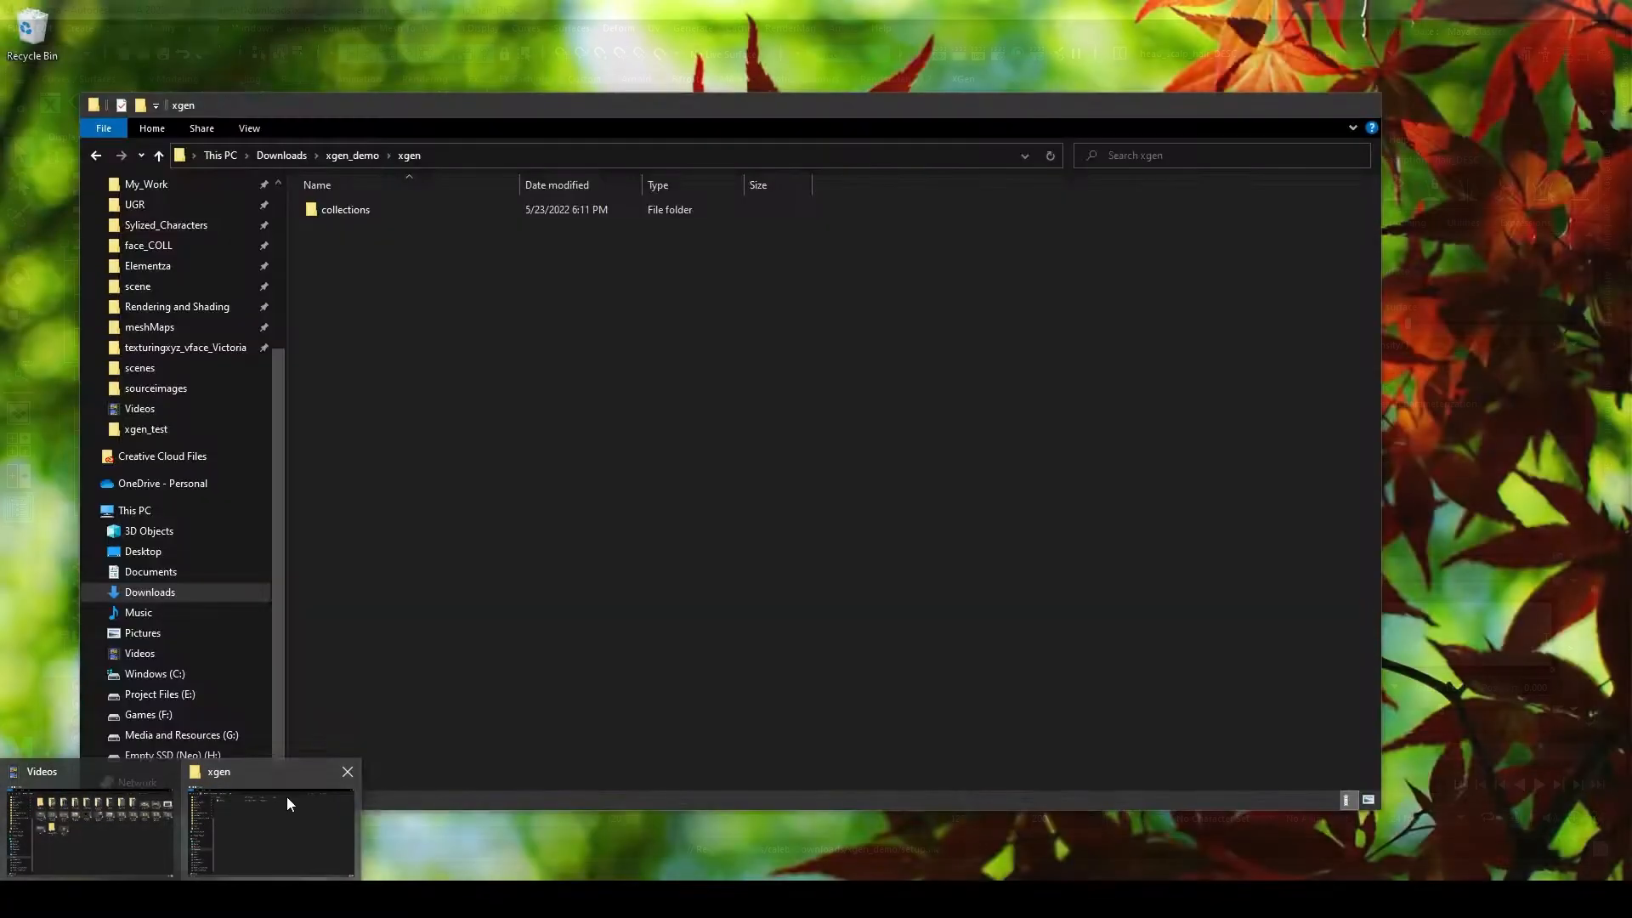
pyautogui.click(287, 798)
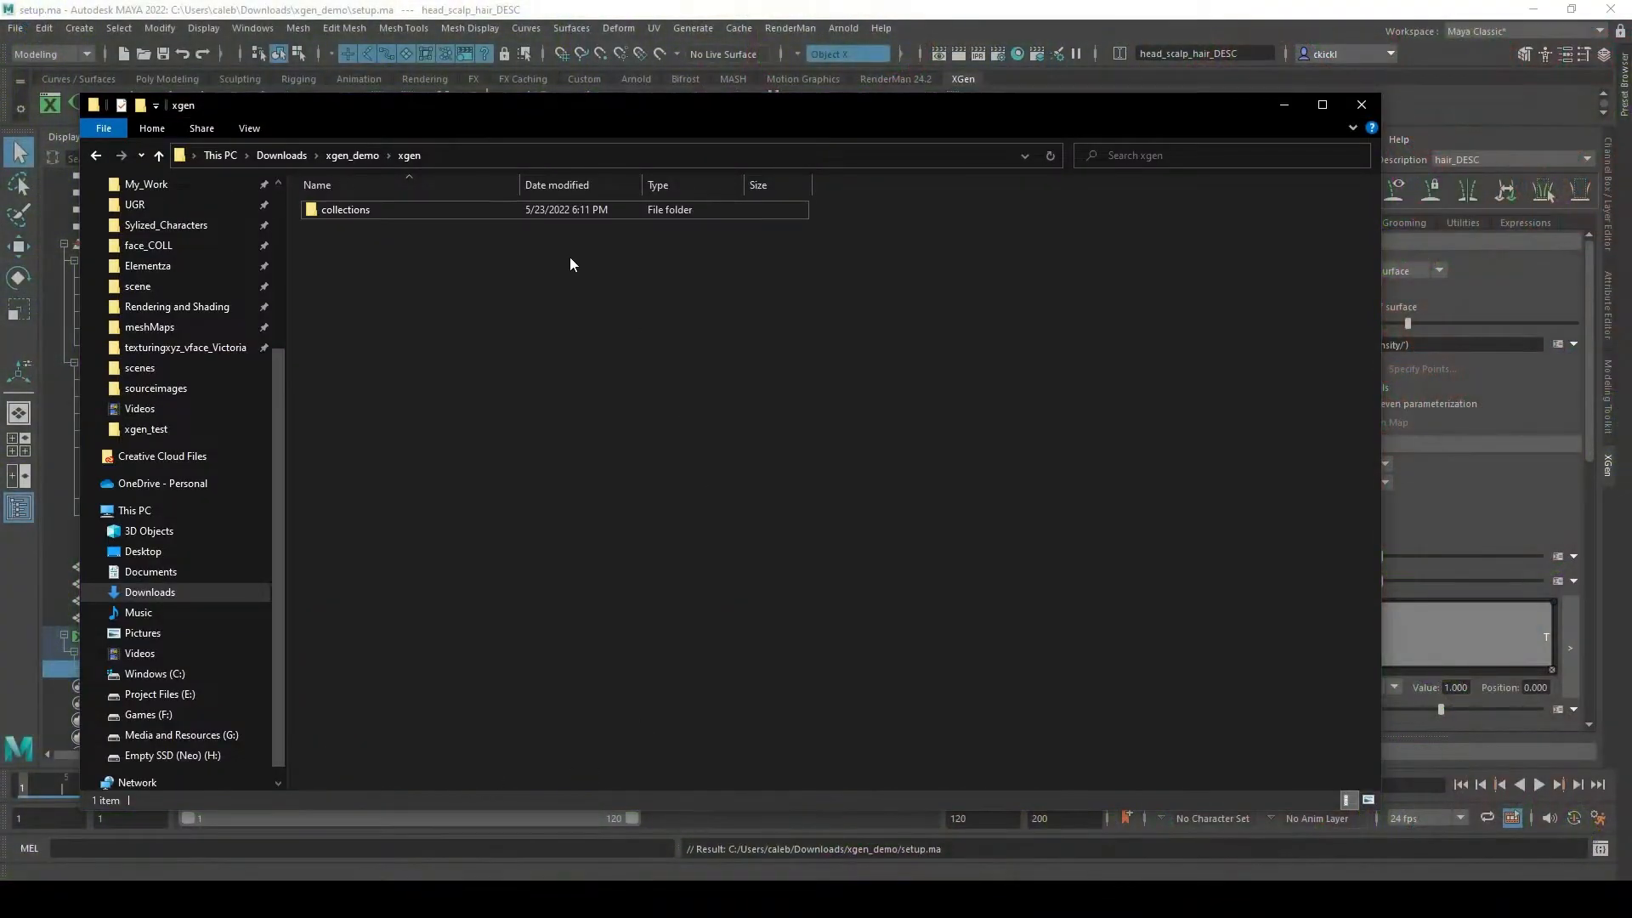
pyautogui.click(352, 156)
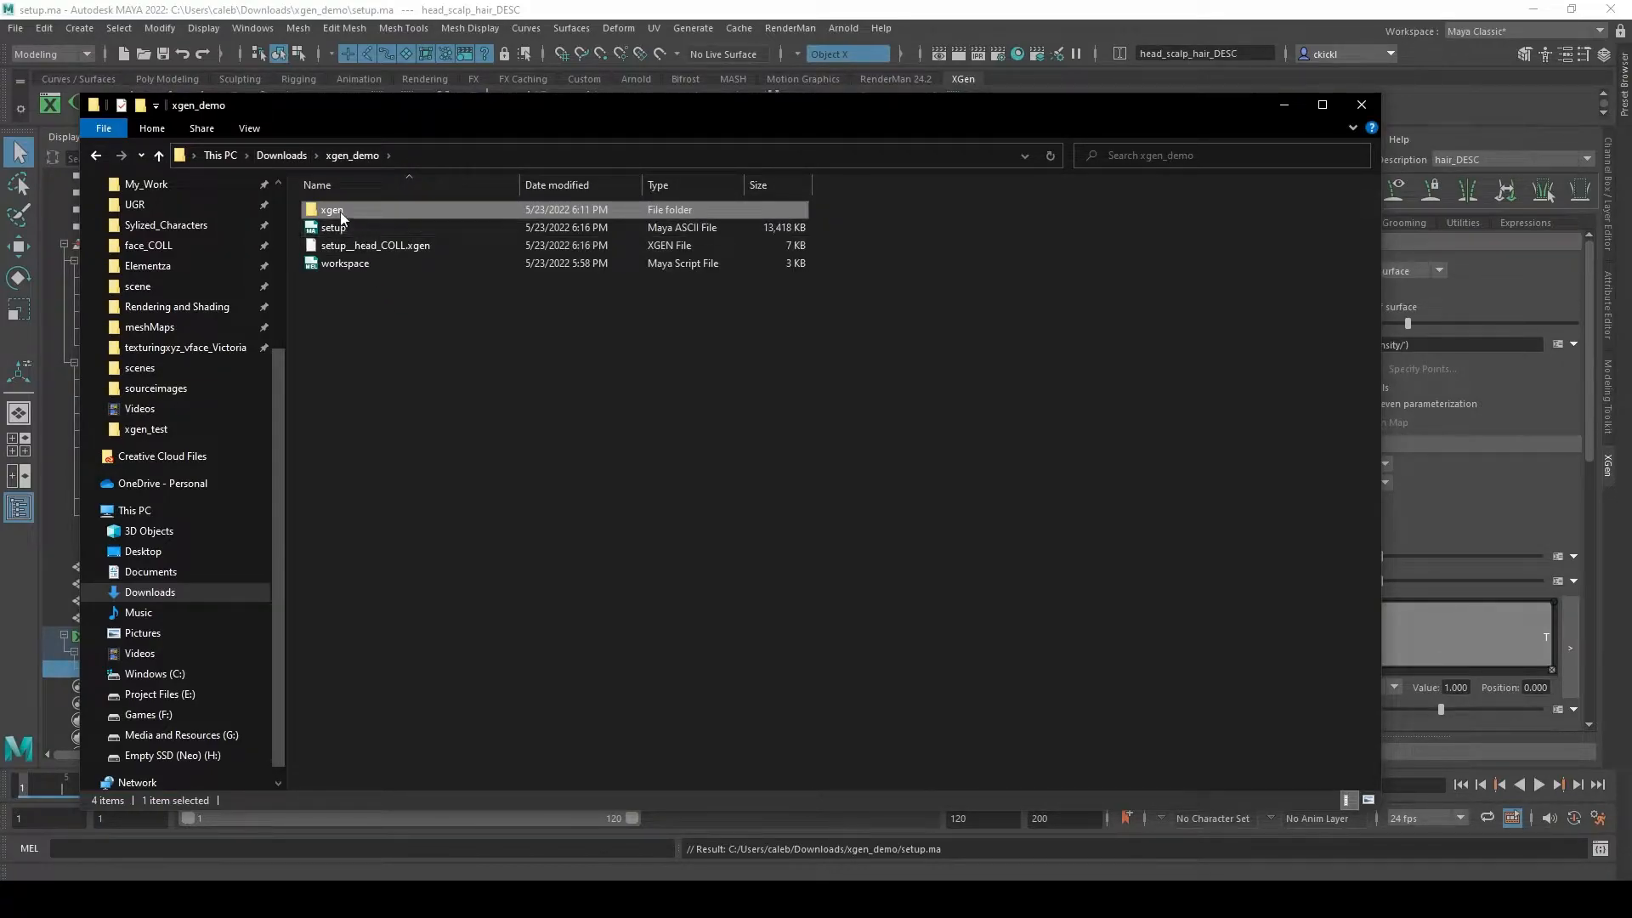
pyautogui.click(425, 247)
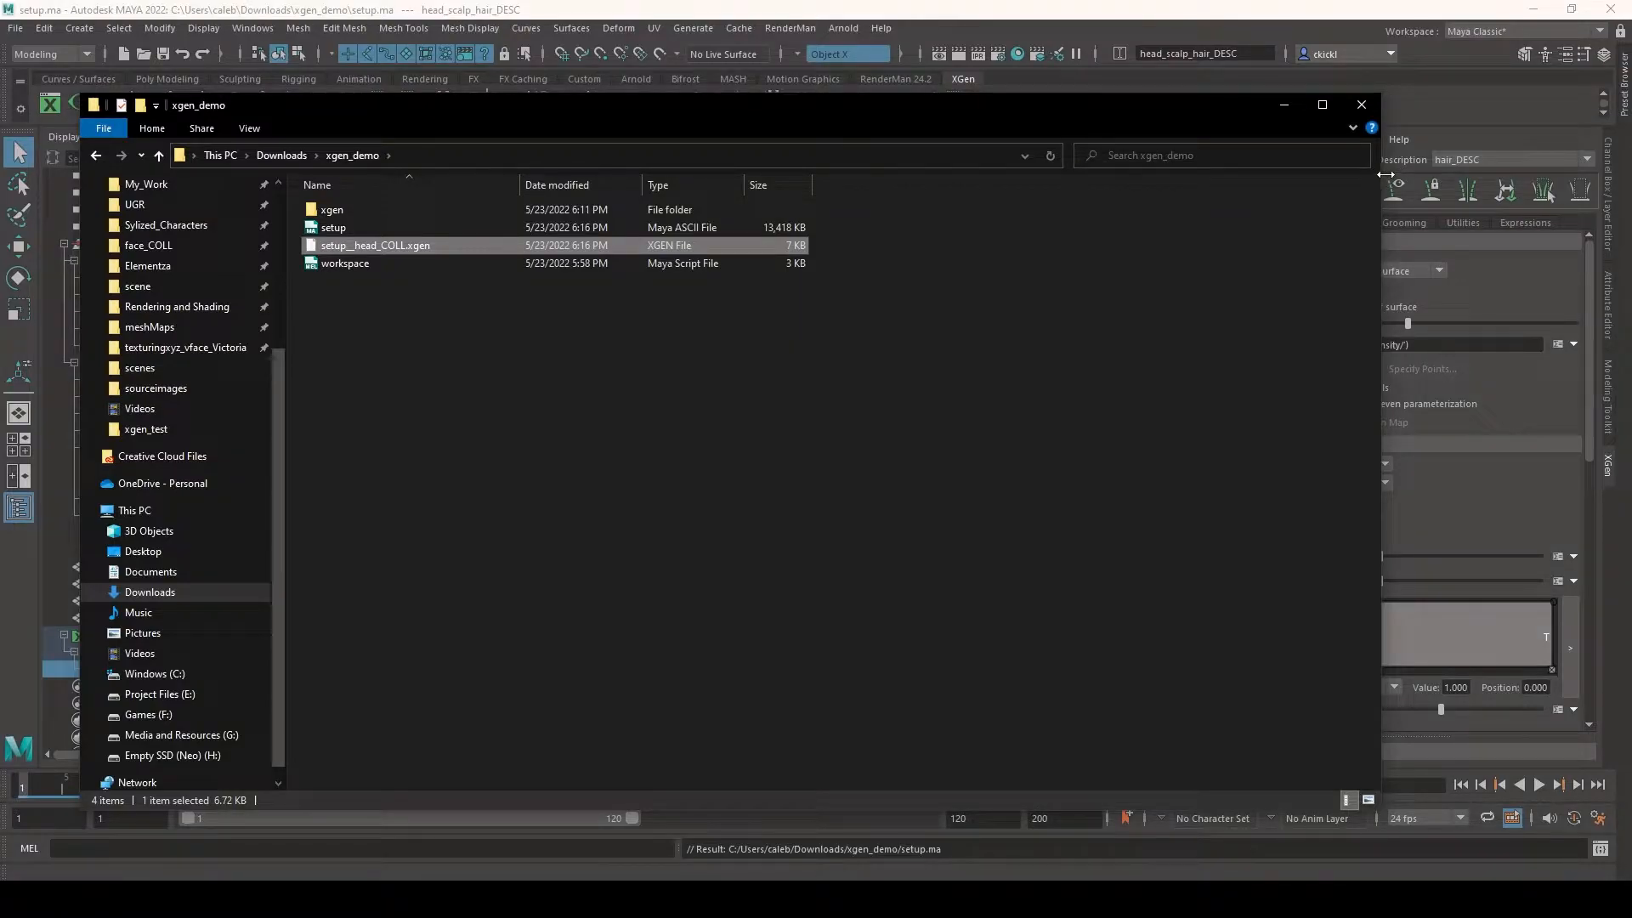
pyautogui.moveTo(1381, 177); pyautogui.dragTo(1066, 180)
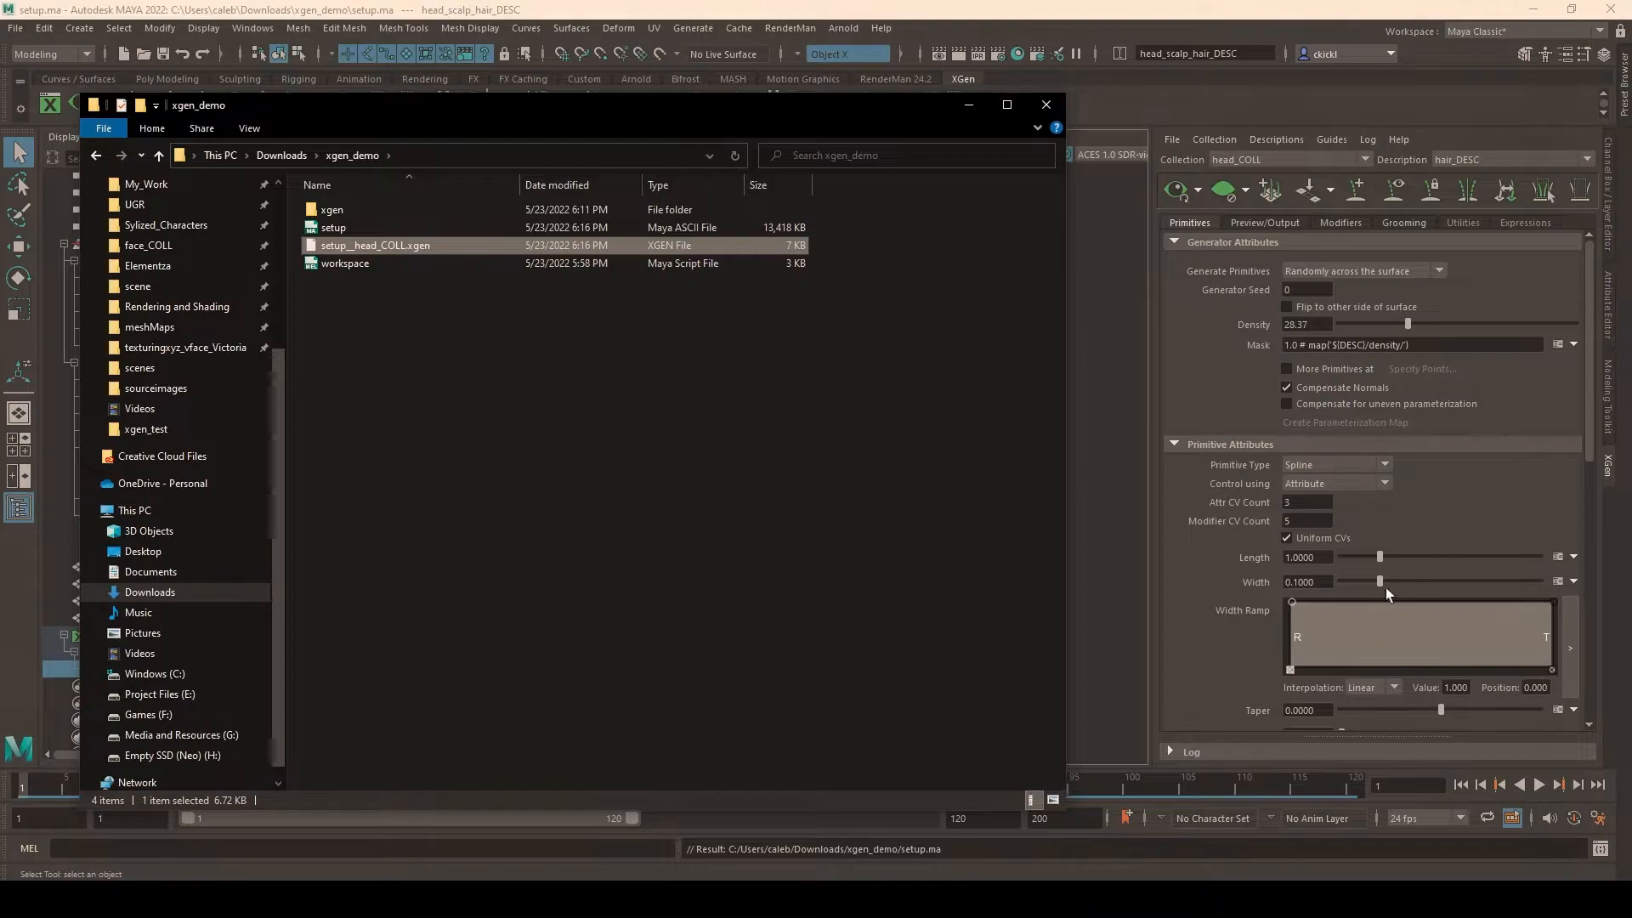
pyautogui.click(973, 395)
pyautogui.moveTo(1067, 288); pyautogui.dragTo(1194, 289)
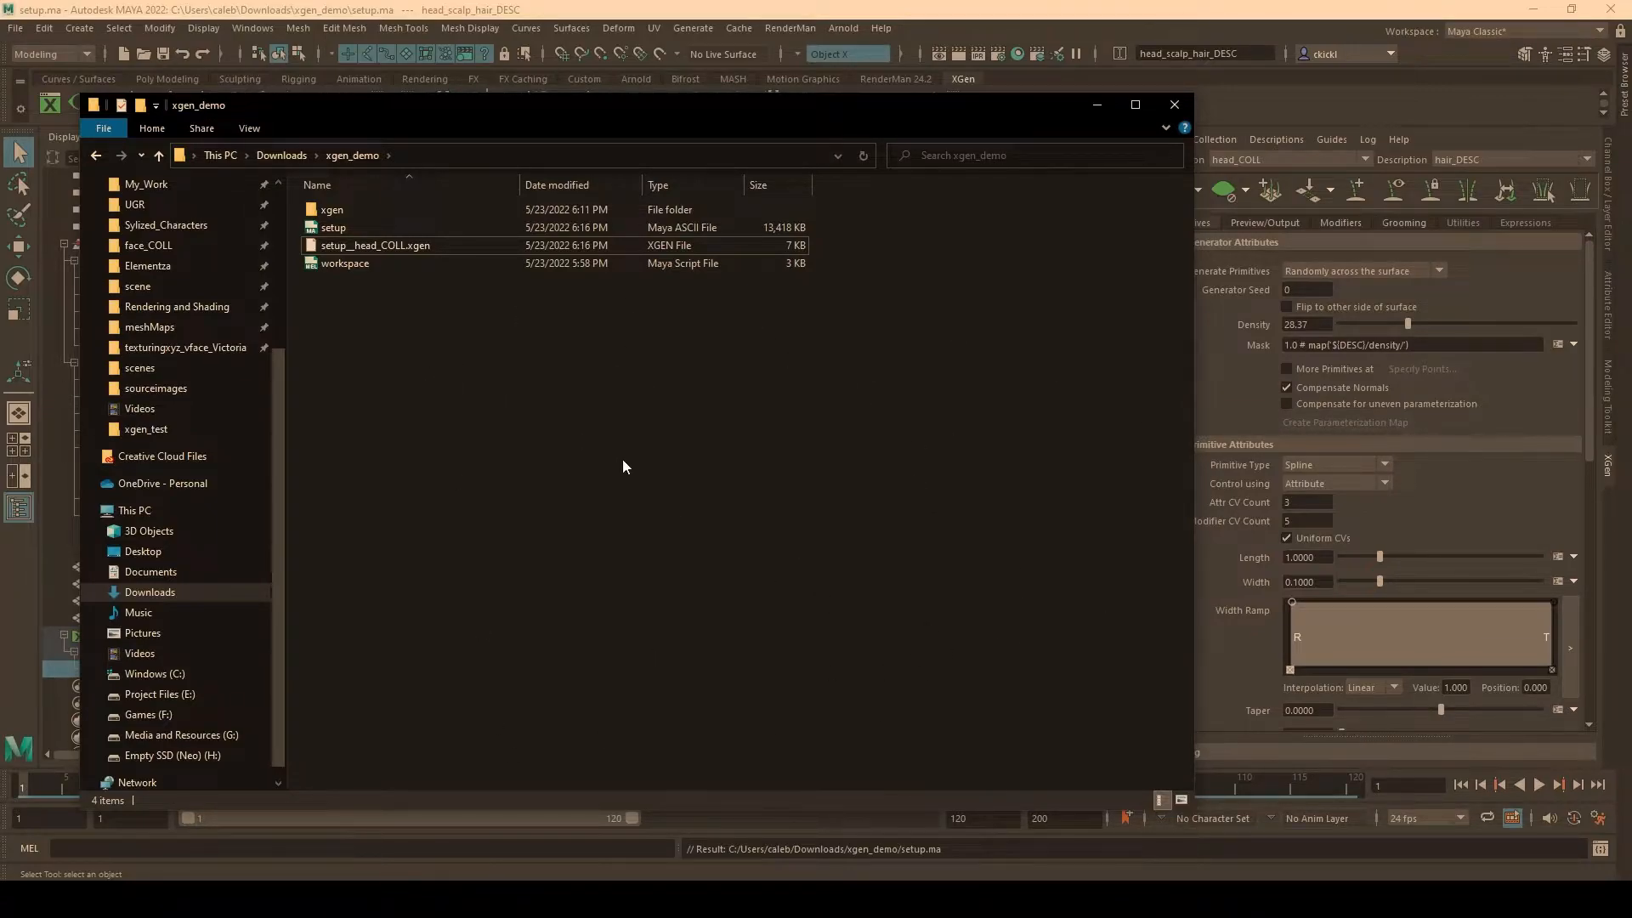
pyautogui.moveTo(943, 102); pyautogui.dragTo(513, 559)
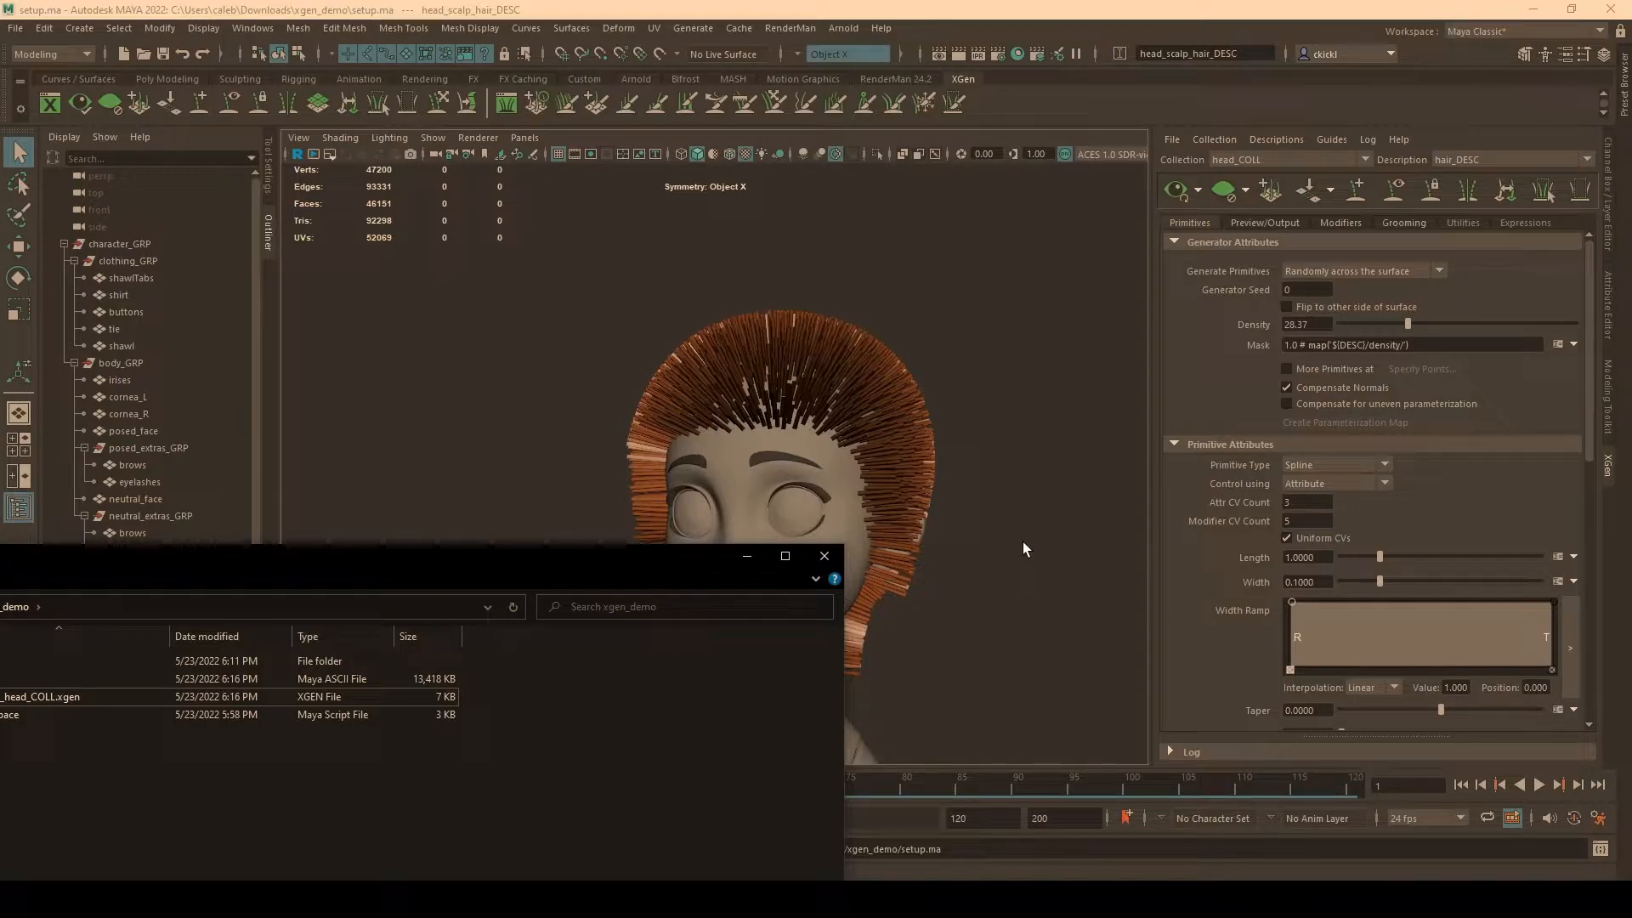
pyautogui.moveTo(458, 559); pyautogui.dragTo(501, 598)
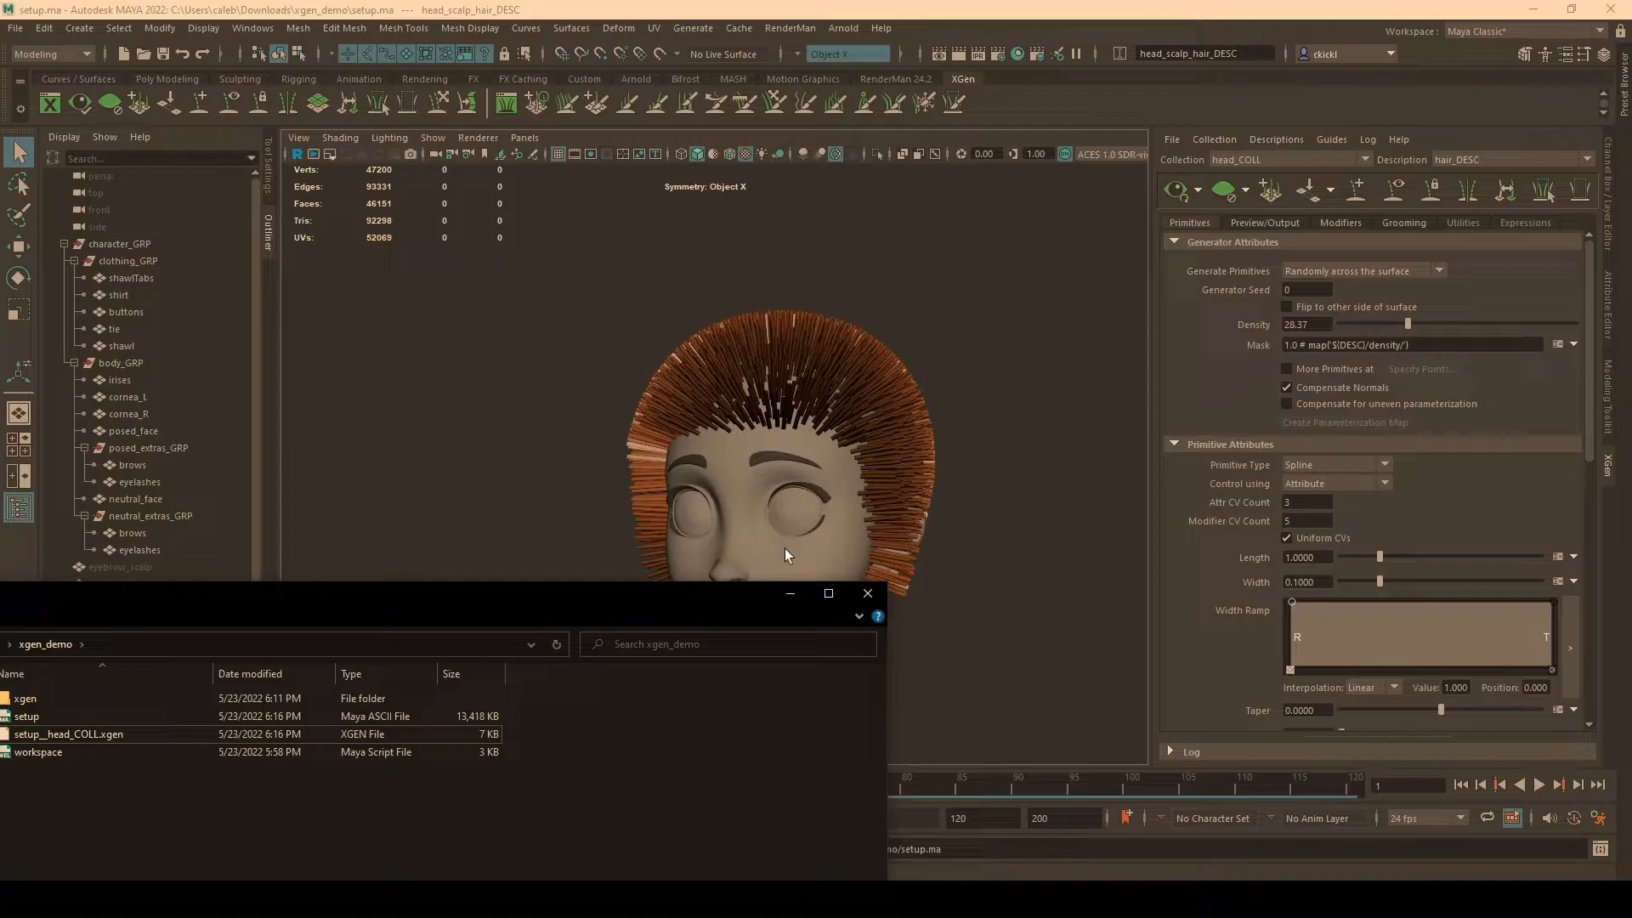
pyautogui.moveTo(542, 600); pyautogui.dragTo(883, 145)
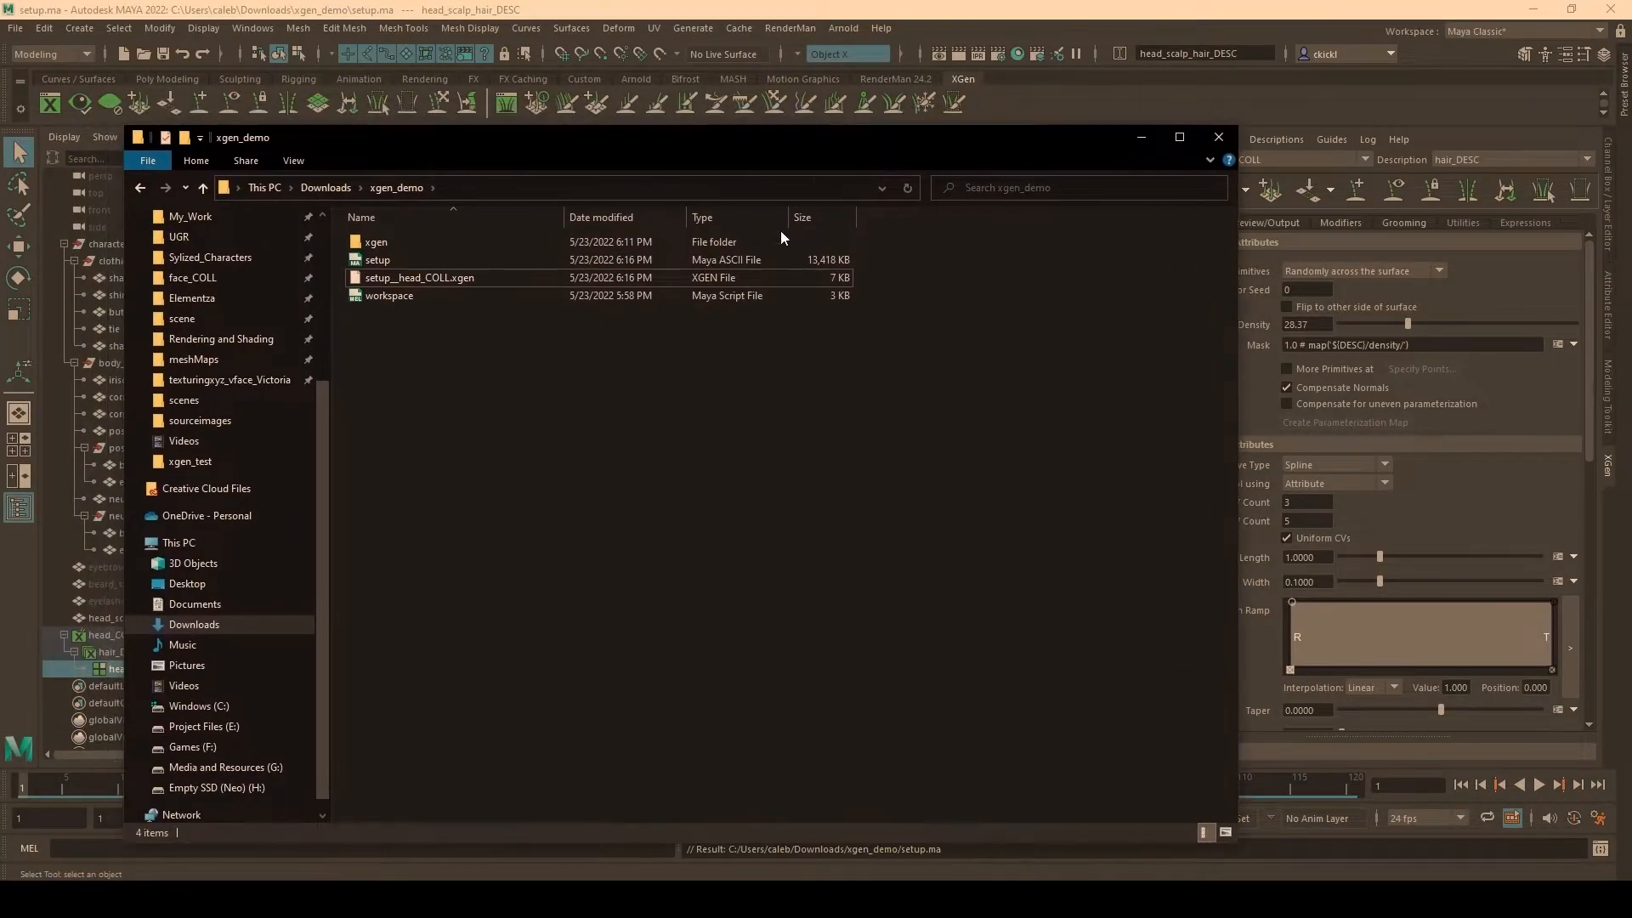
# Open the xgen_demo project's hair_DESC folder, inside xgen, collections and head_COLL.
pyautogui.doubleClick(385, 245)
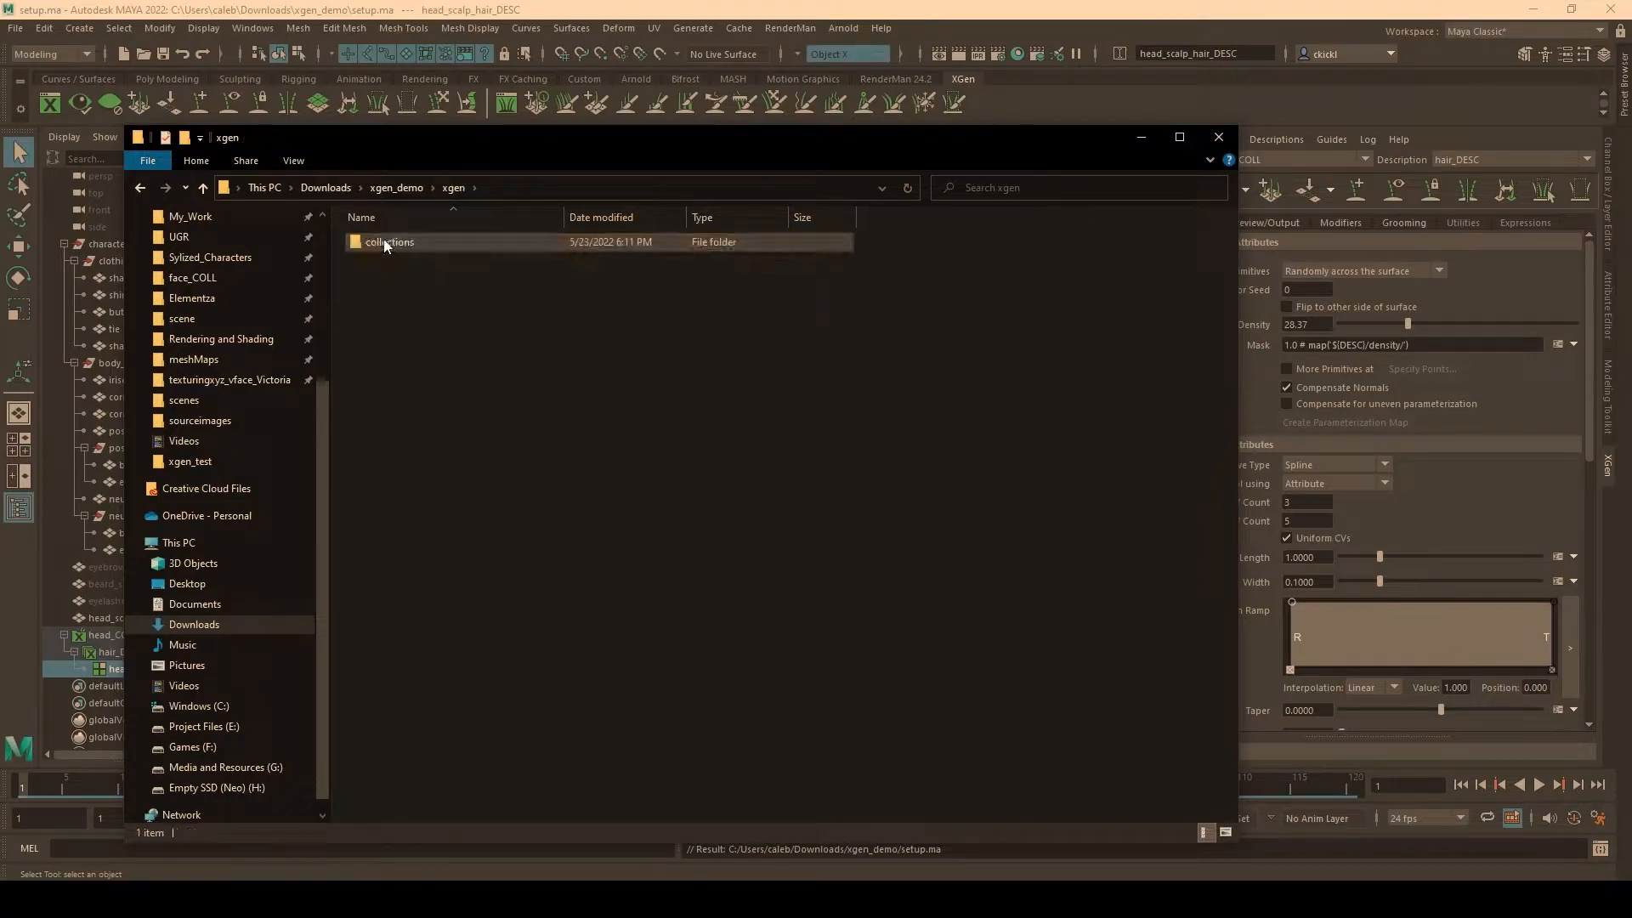
pyautogui.doubleClick(415, 243)
pyautogui.doubleClick(415, 244)
pyautogui.doubleClick(415, 245)
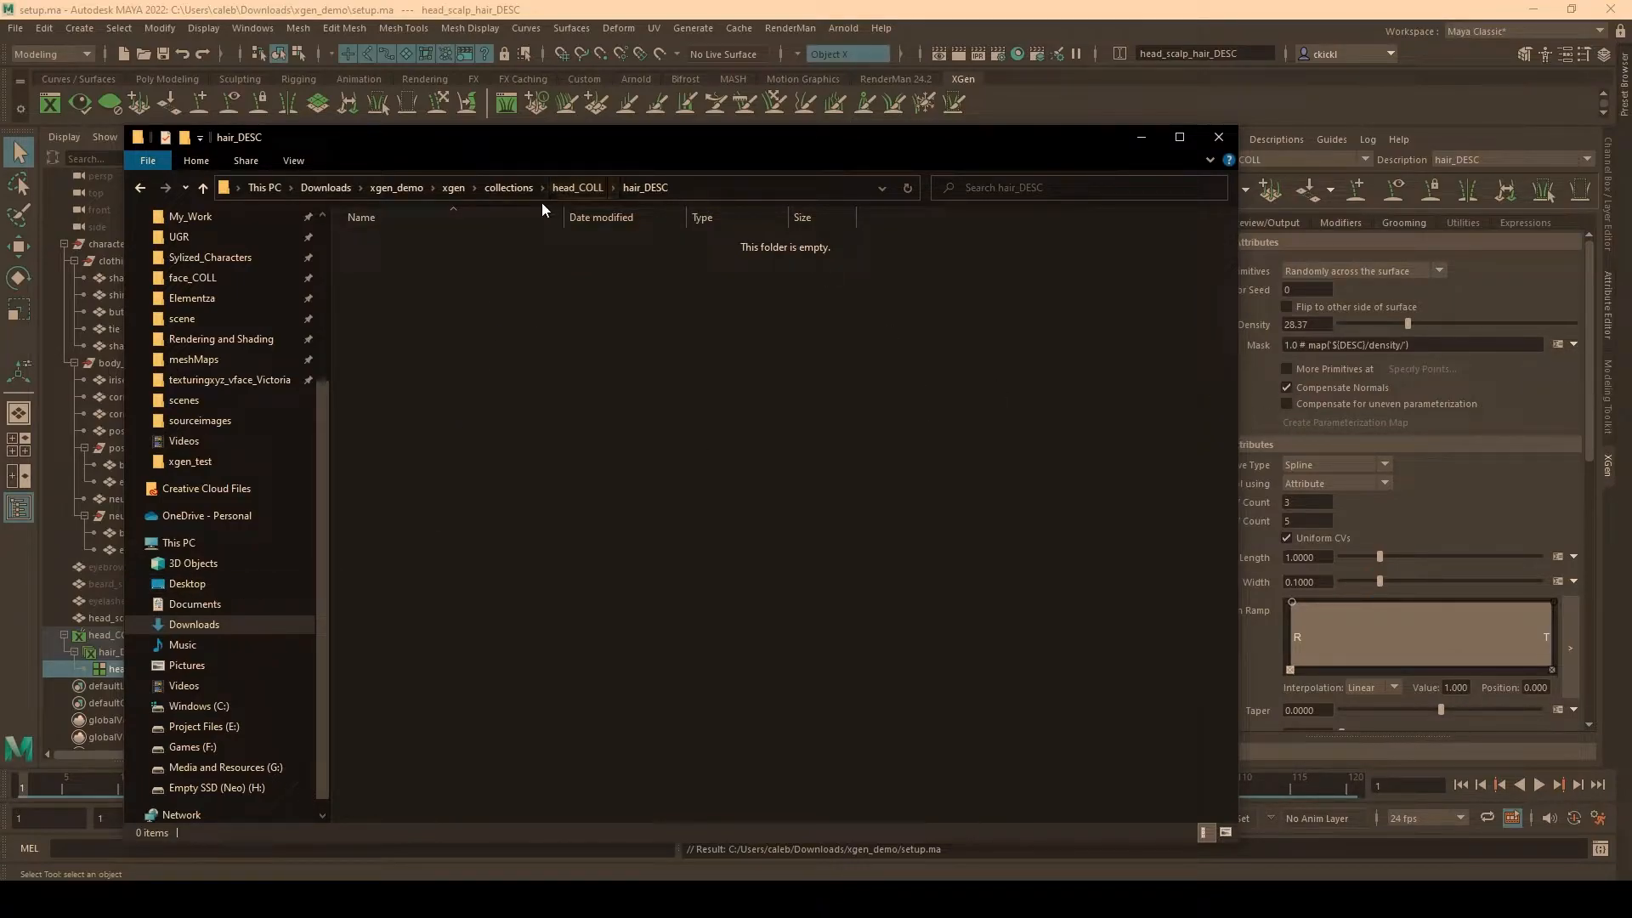
# Open the xgen_test project's hair_DESC folder, inside xgen, collections and head_COLL, for comparison.
pyautogui.click(191, 461)
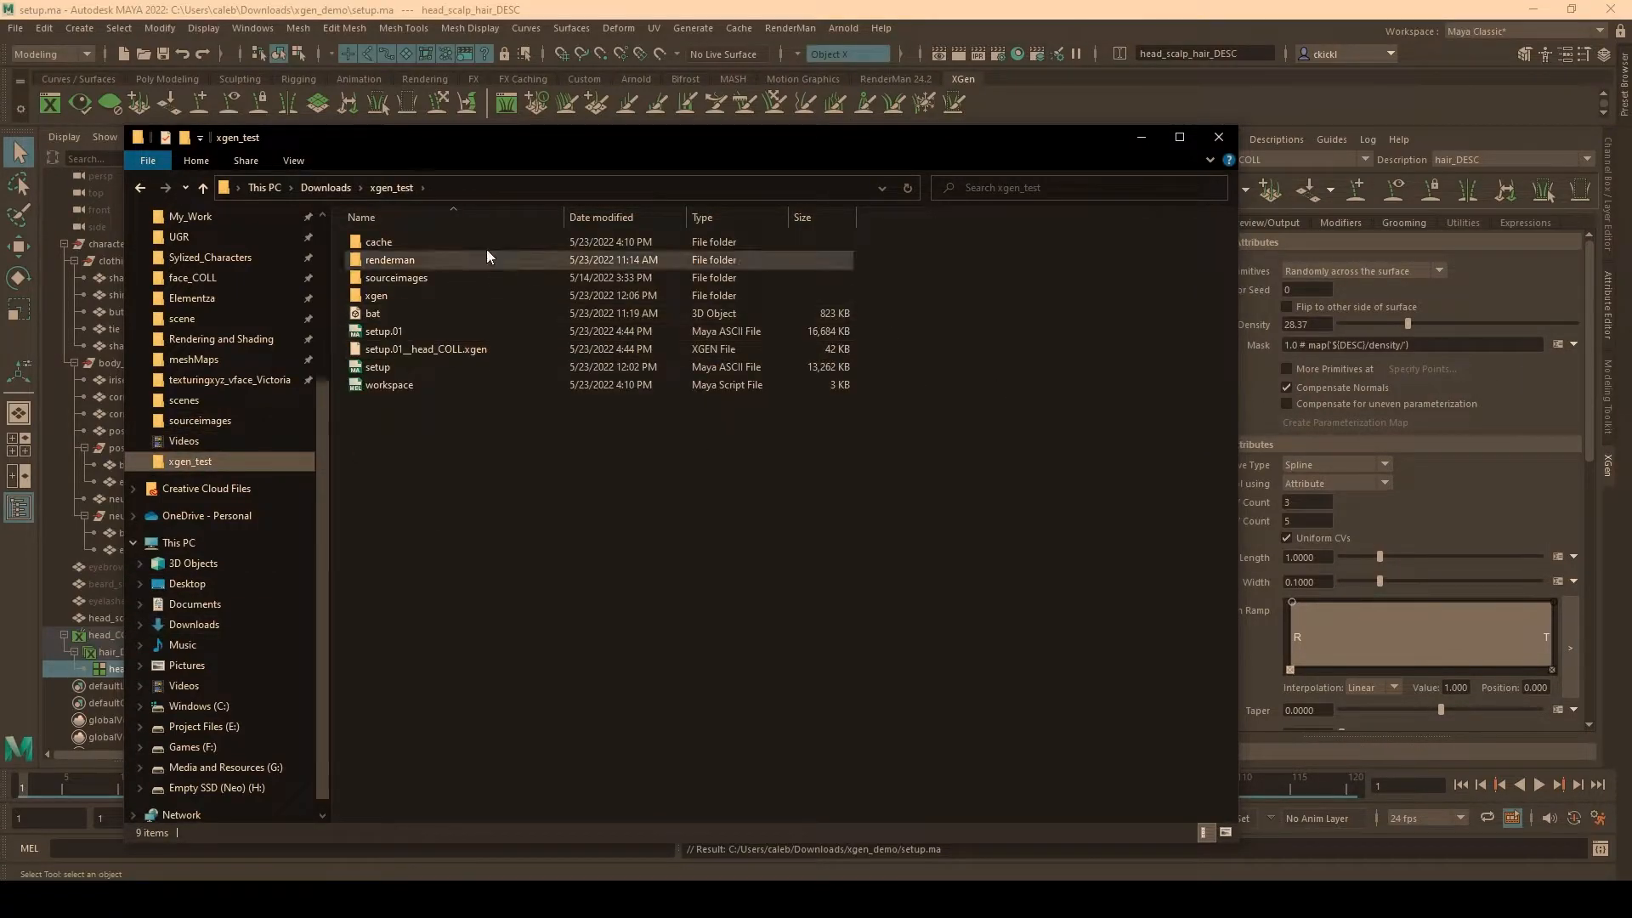
pyautogui.click(326, 187)
pyautogui.doubleClick(1070, 280)
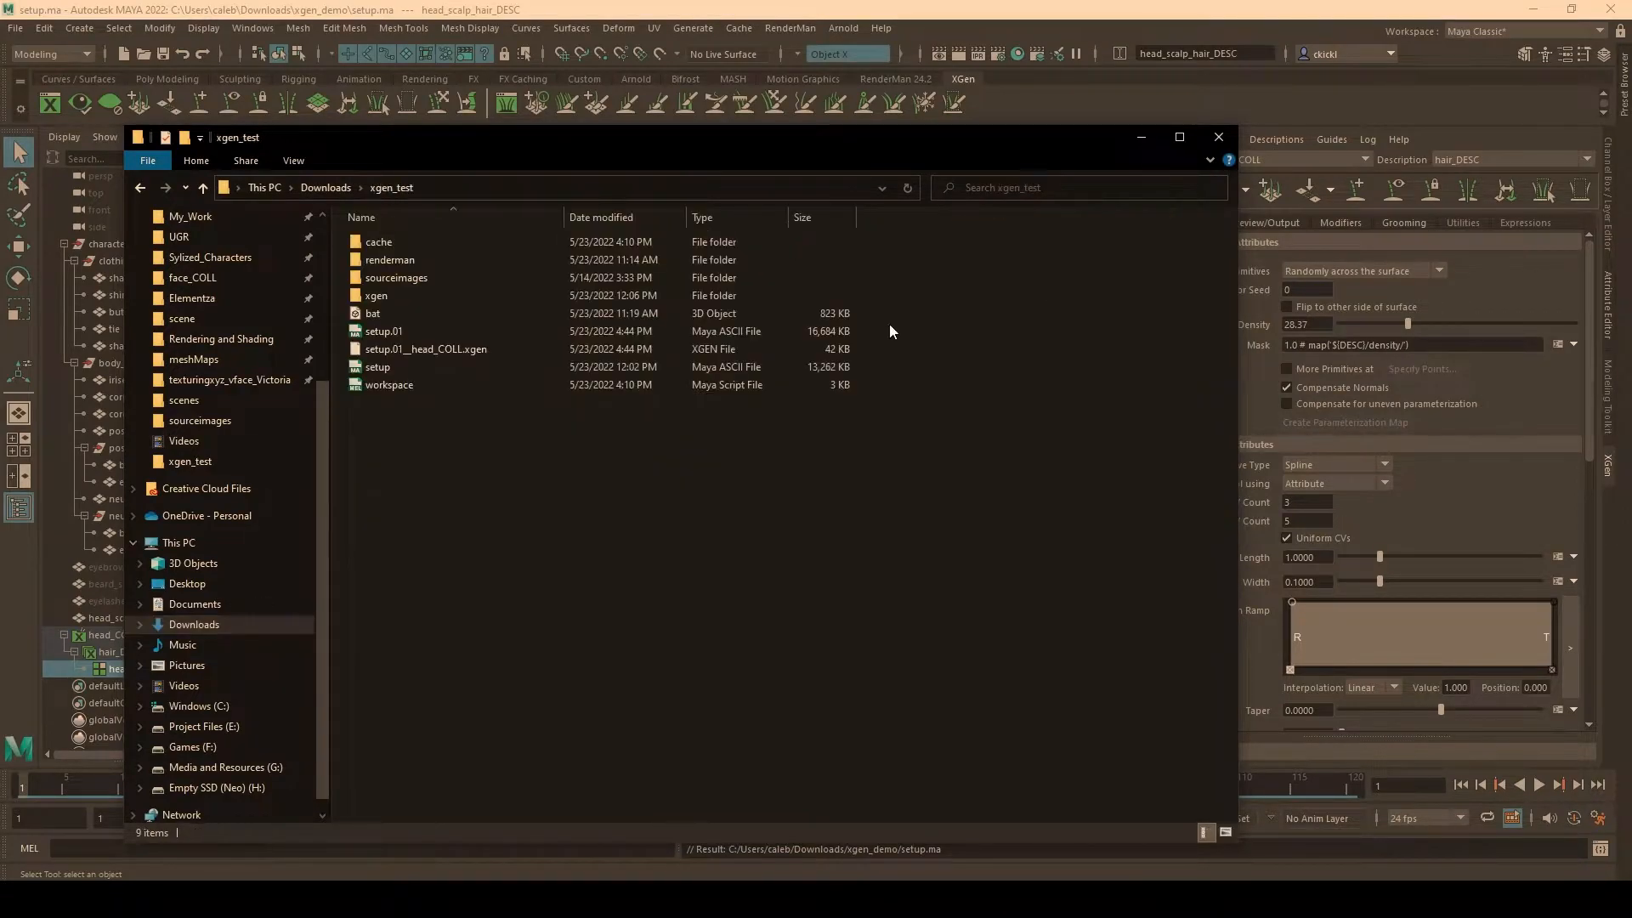
pyautogui.doubleClick(396, 297)
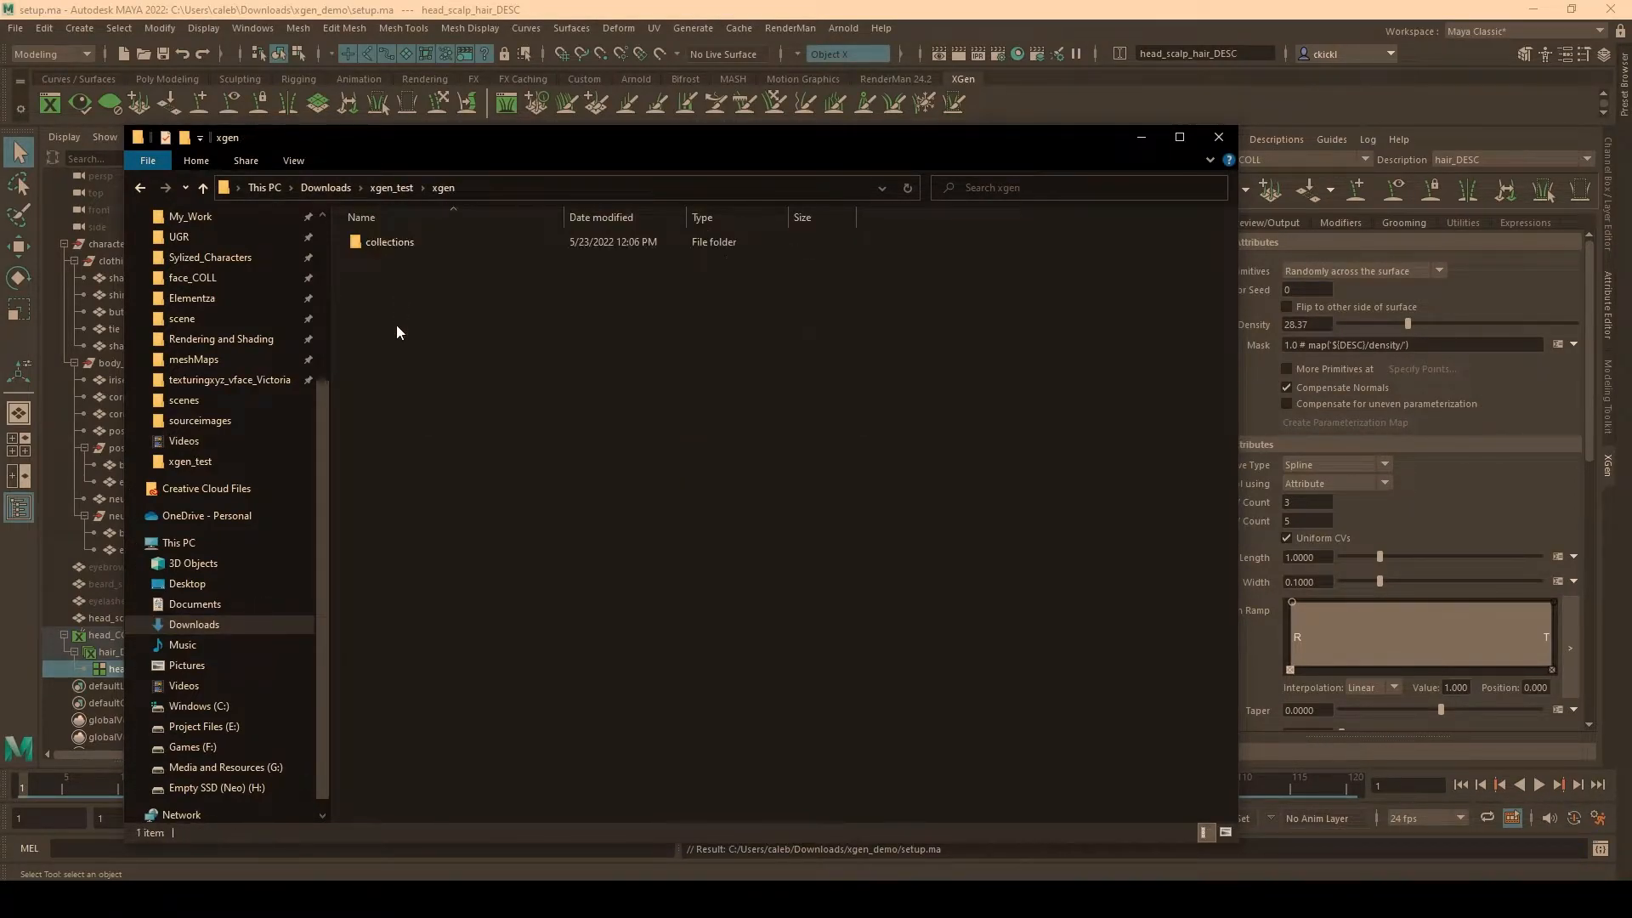
pyautogui.doubleClick(425, 243)
pyautogui.doubleClick(423, 247)
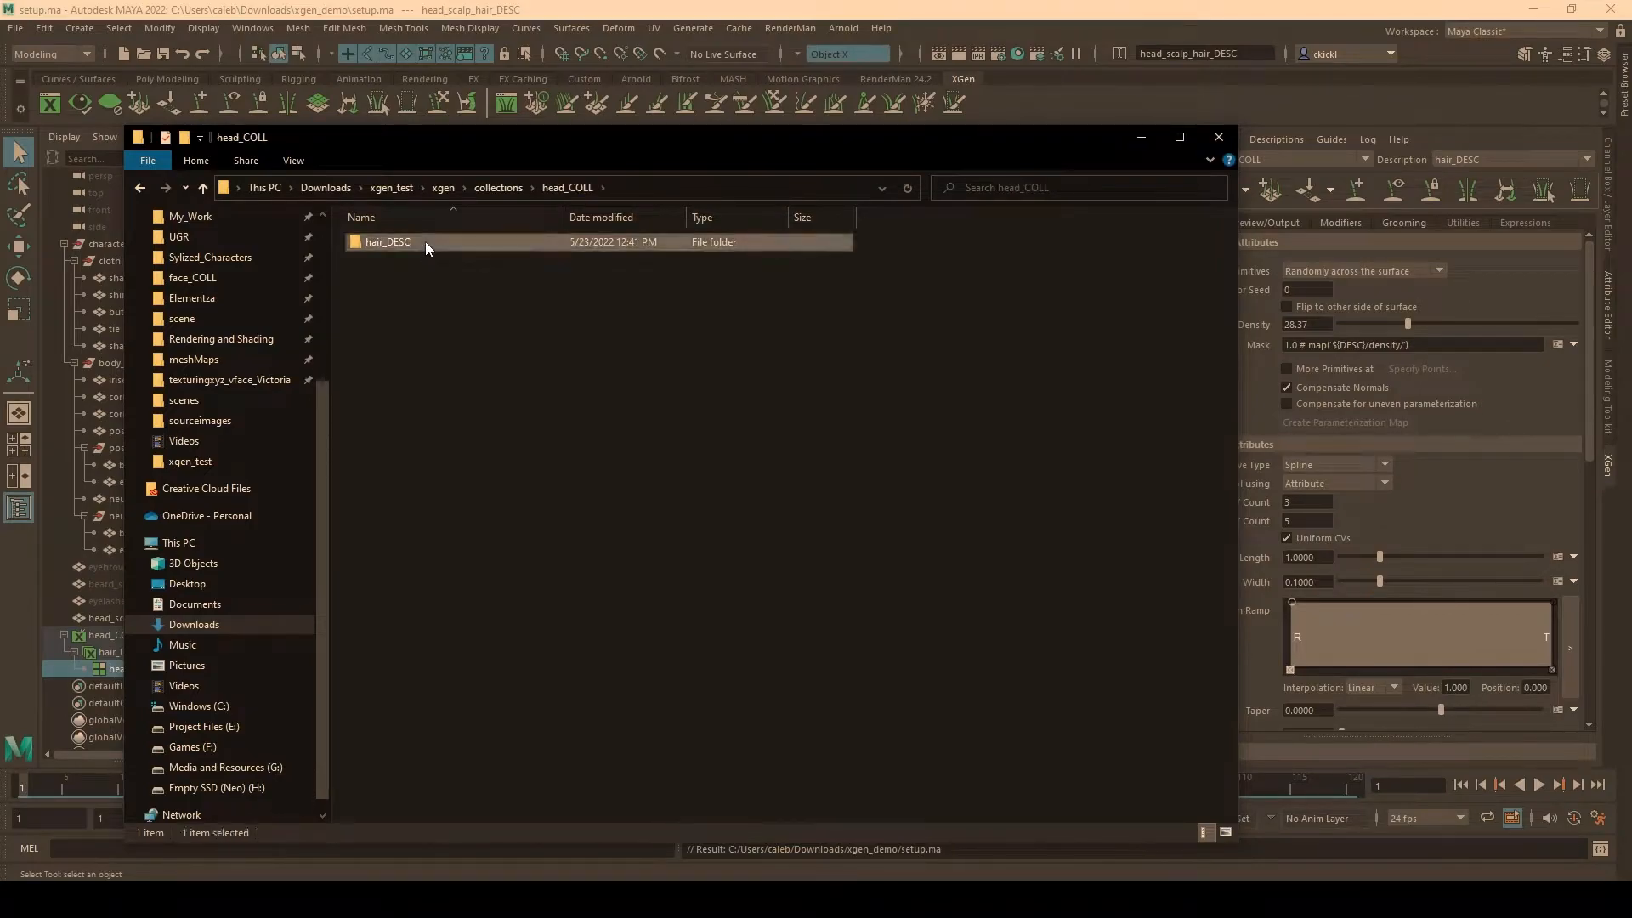
pyautogui.doubleClick(425, 242)
# Open the mask folder inside hair_DESC's paintmaps folder and select the hair_scalp.ptx file.
pyautogui.click(425, 297)
pyautogui.doubleClick(425, 297)
pyautogui.doubleClick(396, 241)
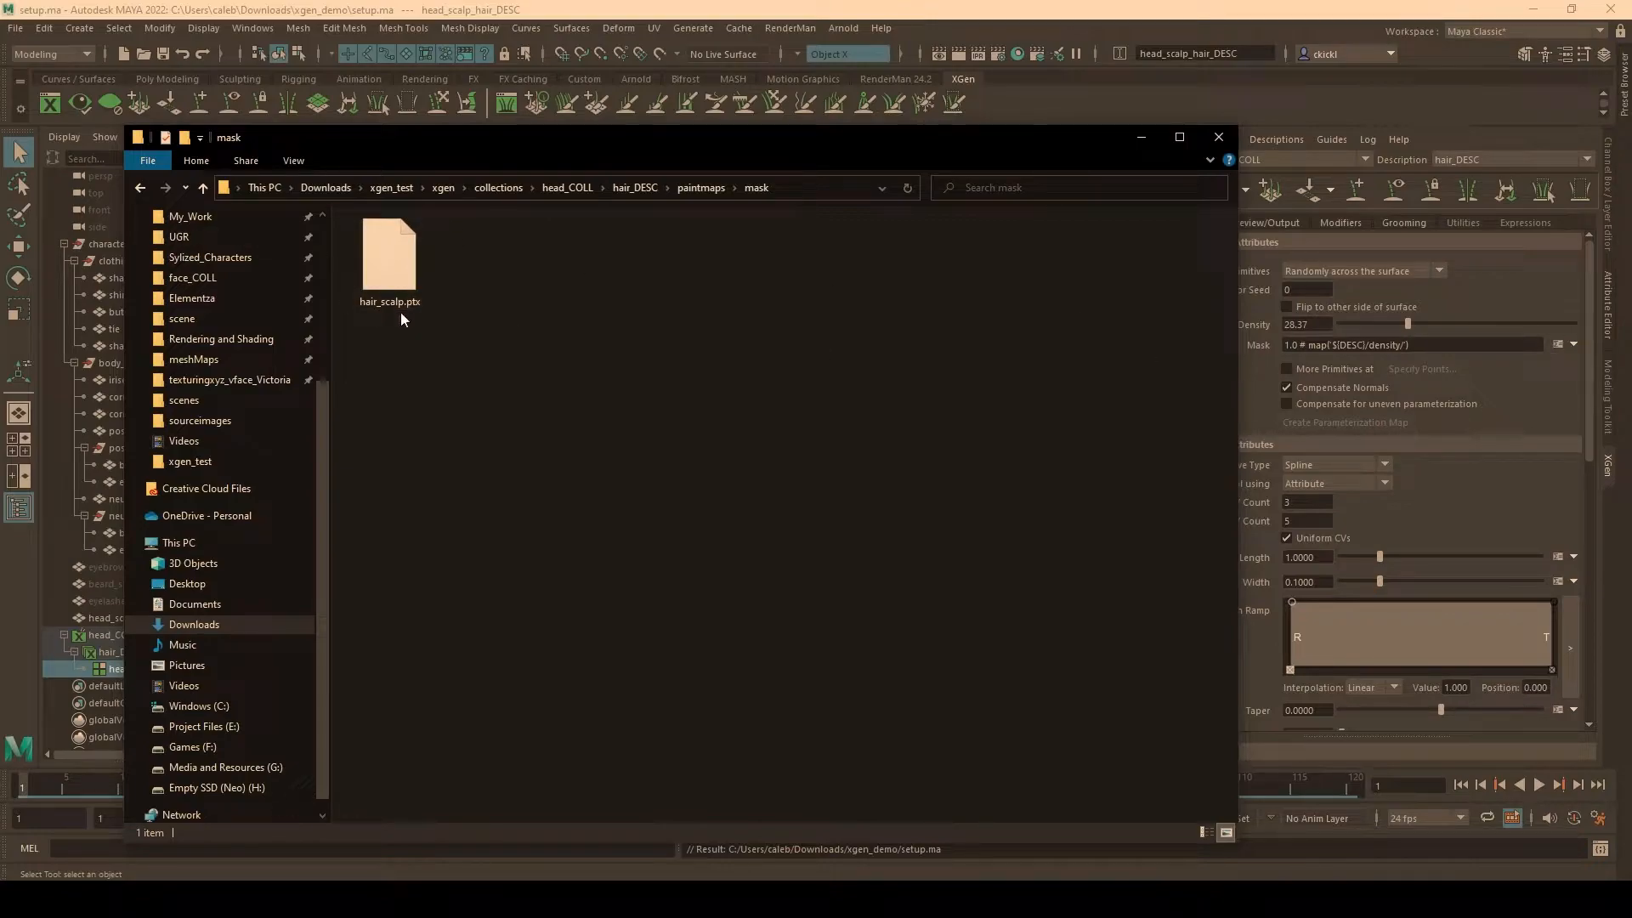
pyautogui.moveTo(495, 146); pyautogui.dragTo(767, 126)
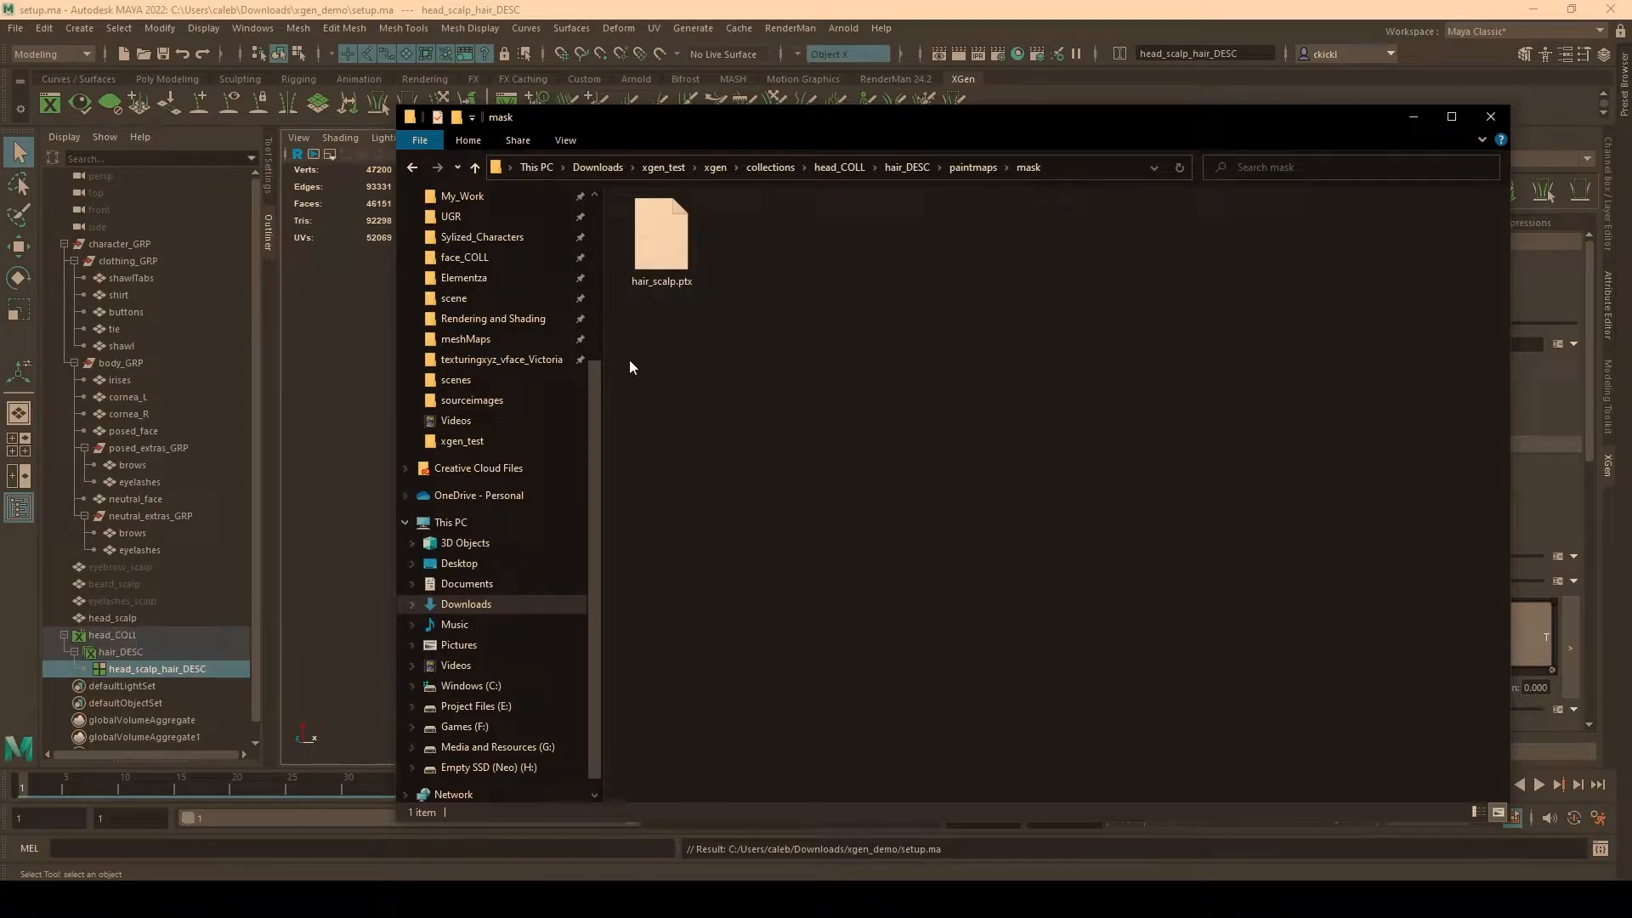
pyautogui.click(683, 274)
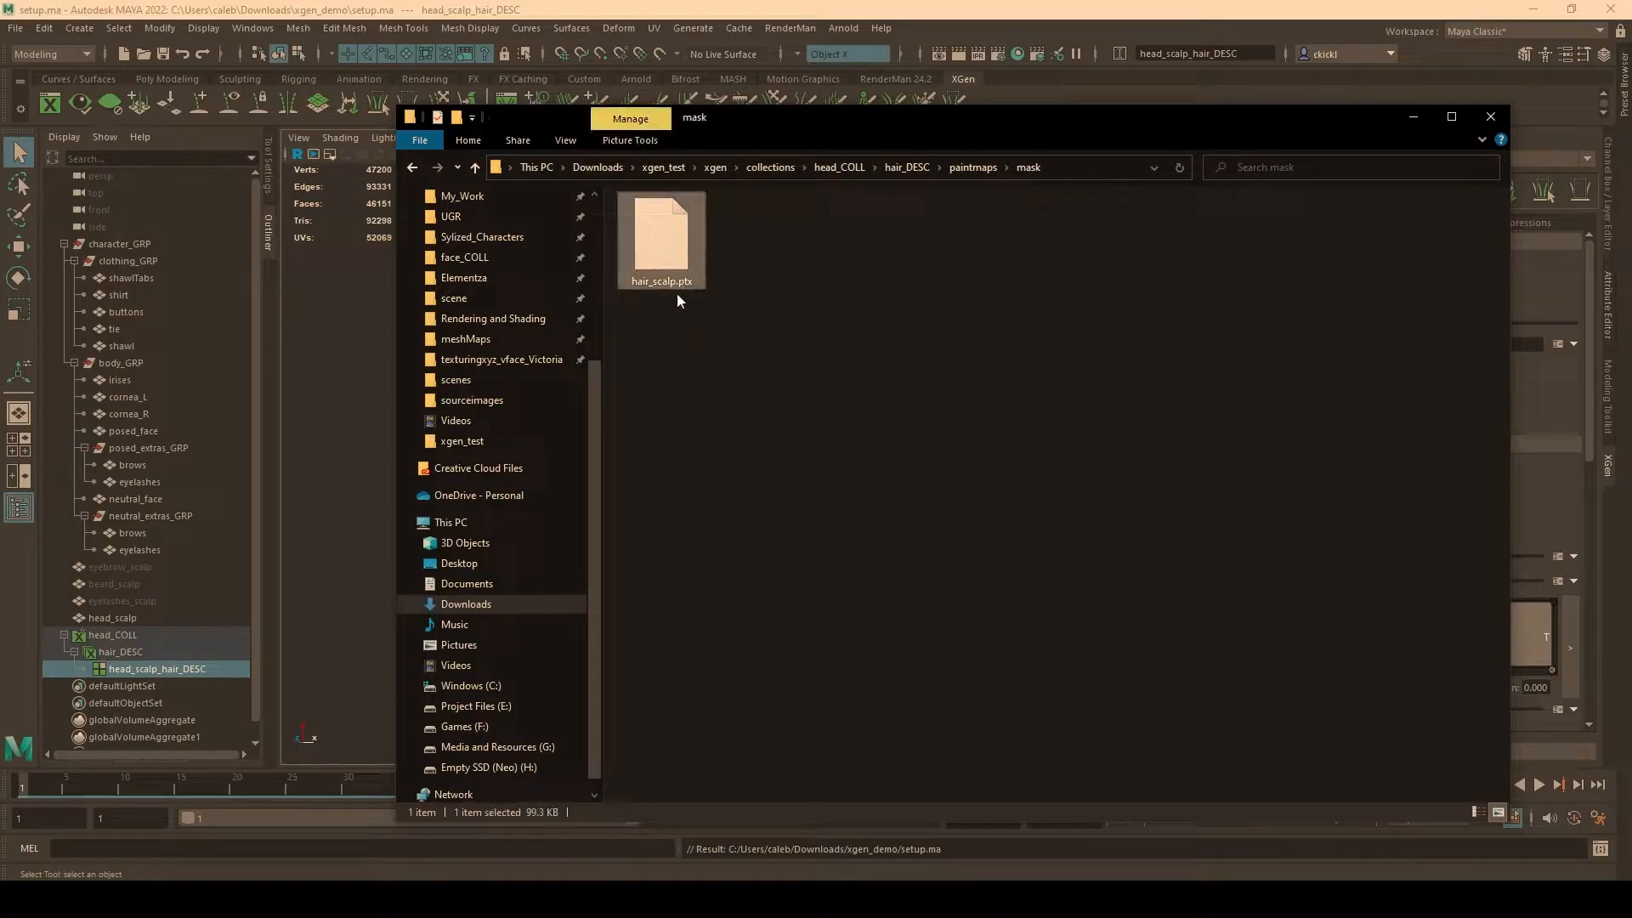
pyautogui.moveTo(1016, 110); pyautogui.dragTo(818, 103)
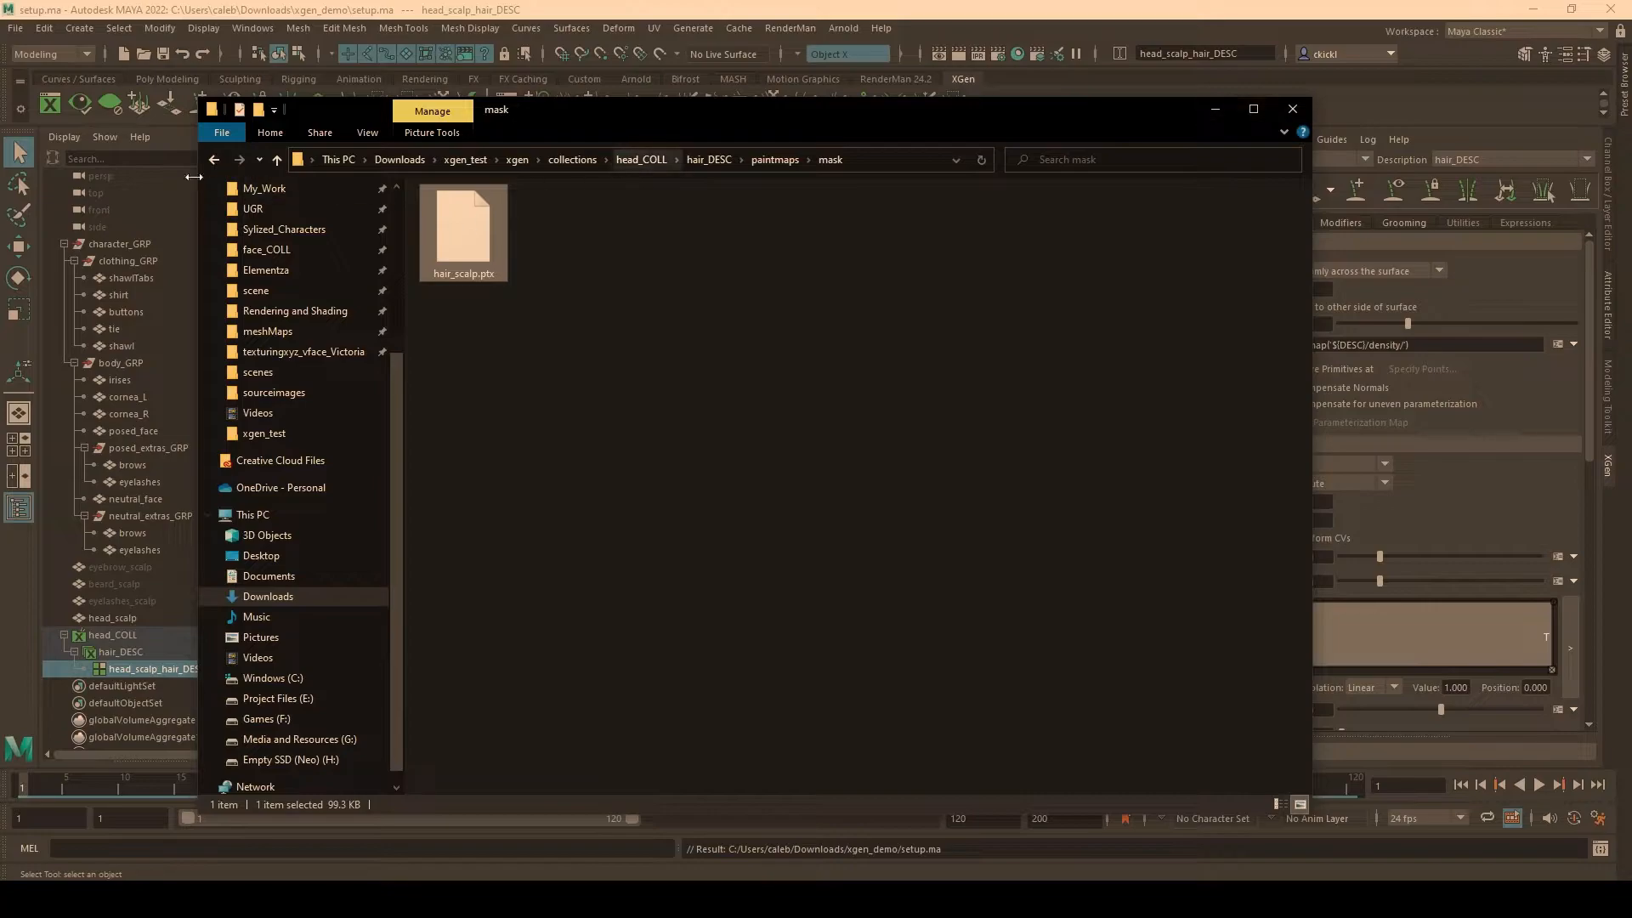
# Return from the mask folder to Downloads, reopen the xgen_demo folder, and switch back to Maya.
pyautogui.click(510, 162)
pyautogui.click(488, 161)
pyautogui.click(405, 162)
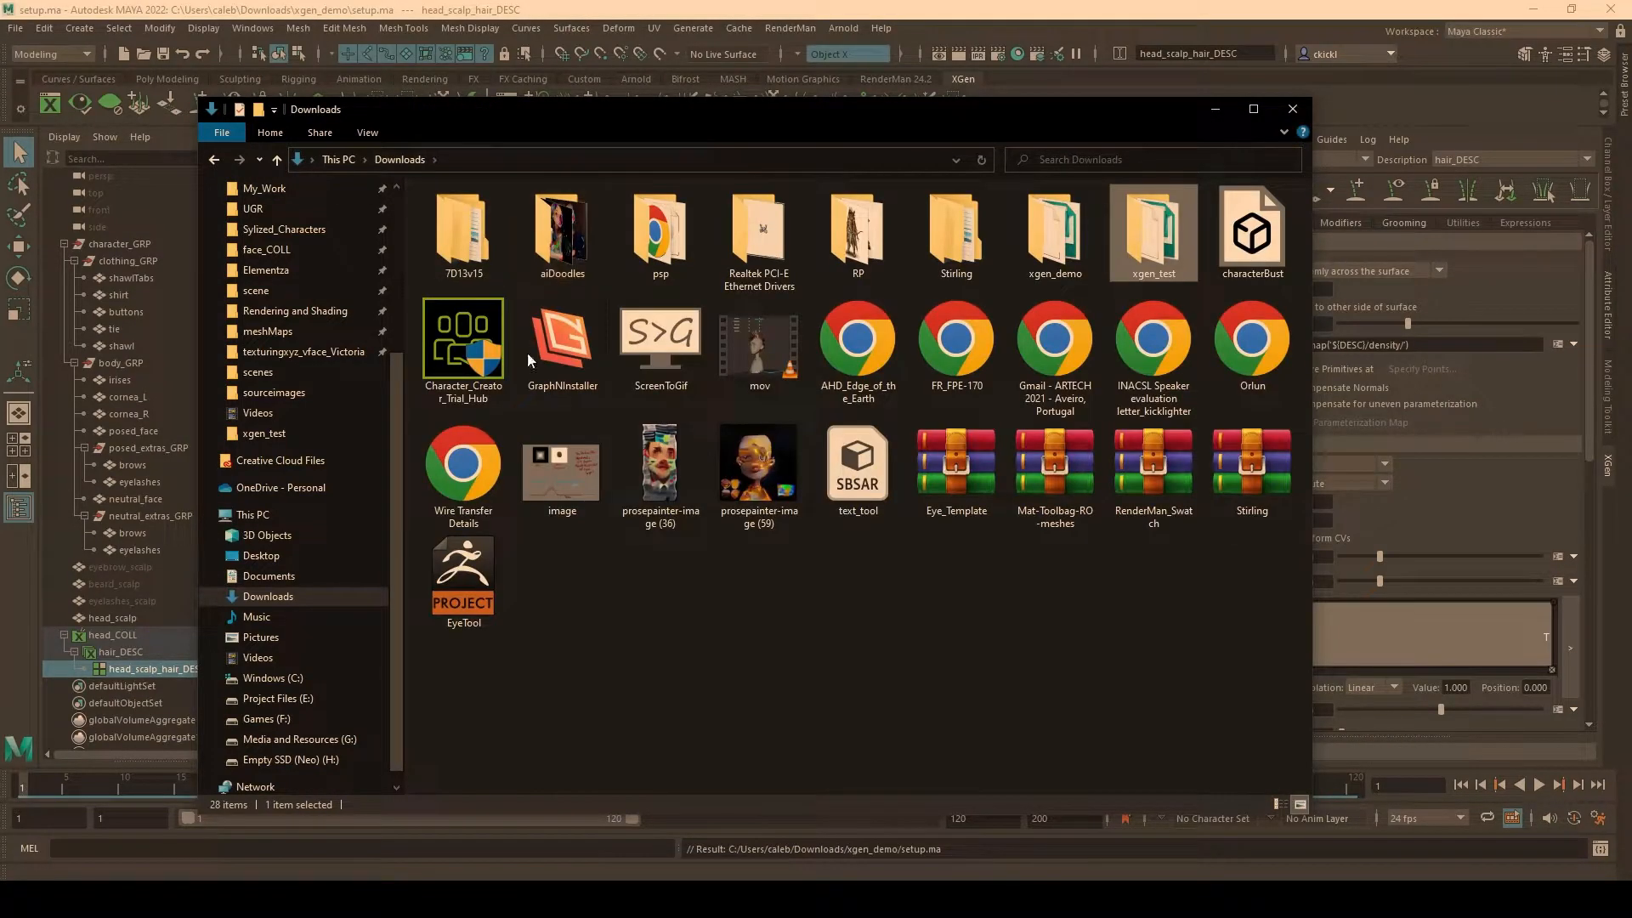
pyautogui.doubleClick(1085, 252)
pyautogui.click(1219, 109)
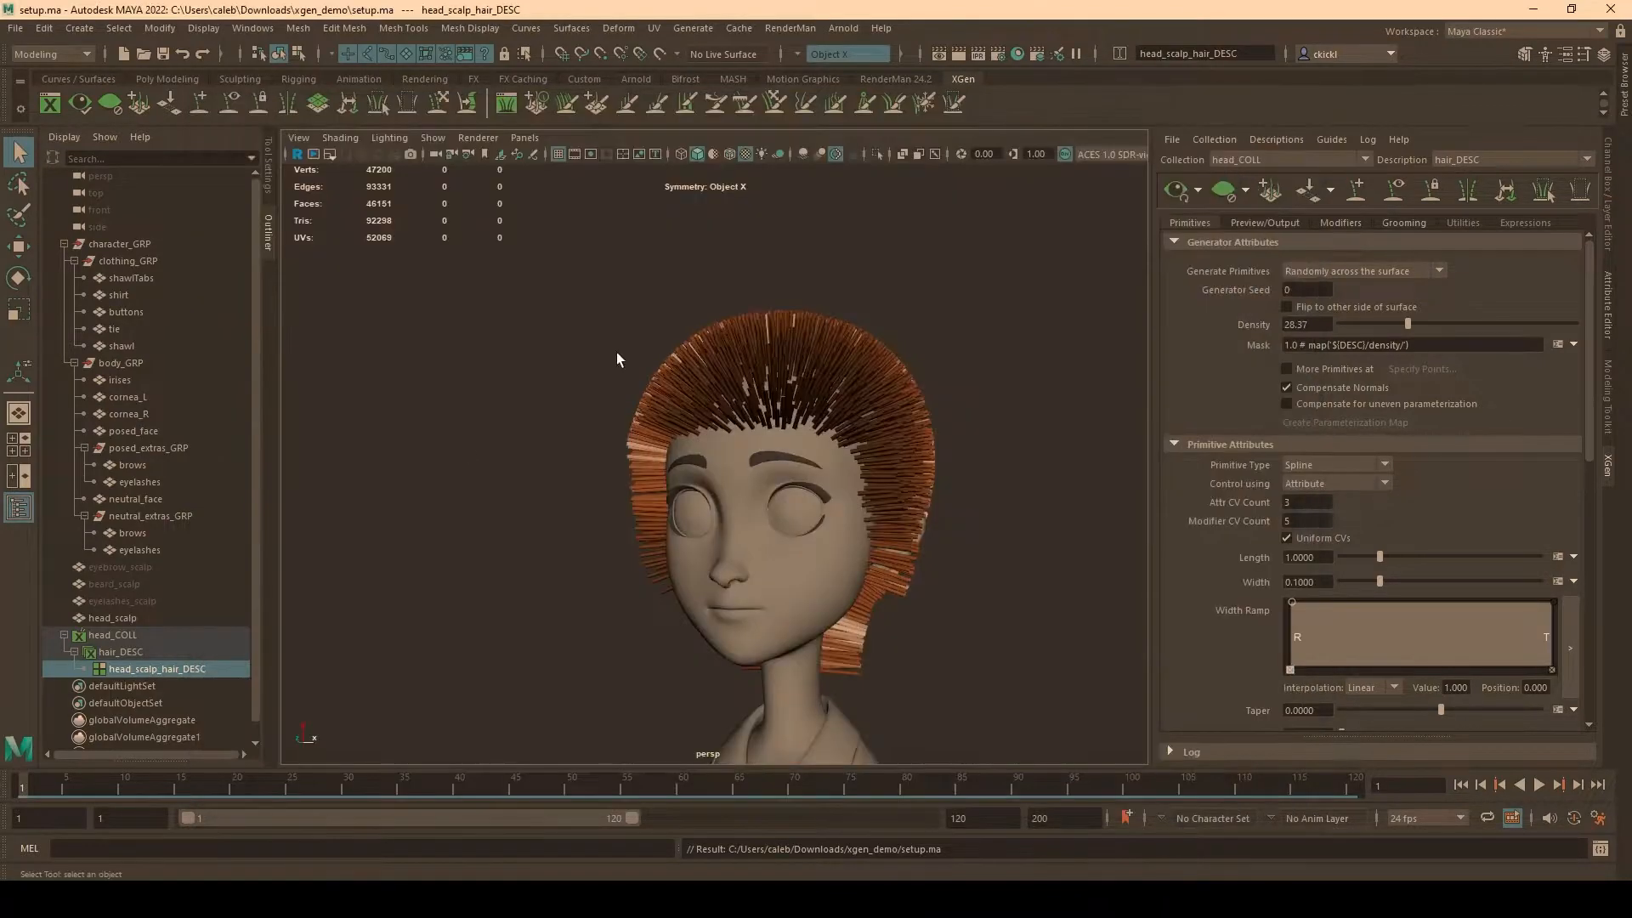
# Widen the XGen panel and look over the hair and its primitive settings.
pyautogui.keyDown('alt'); pyautogui.moveTo(925, 377); pyautogui.dragTo(879, 522); pyautogui.keyUp('alt')
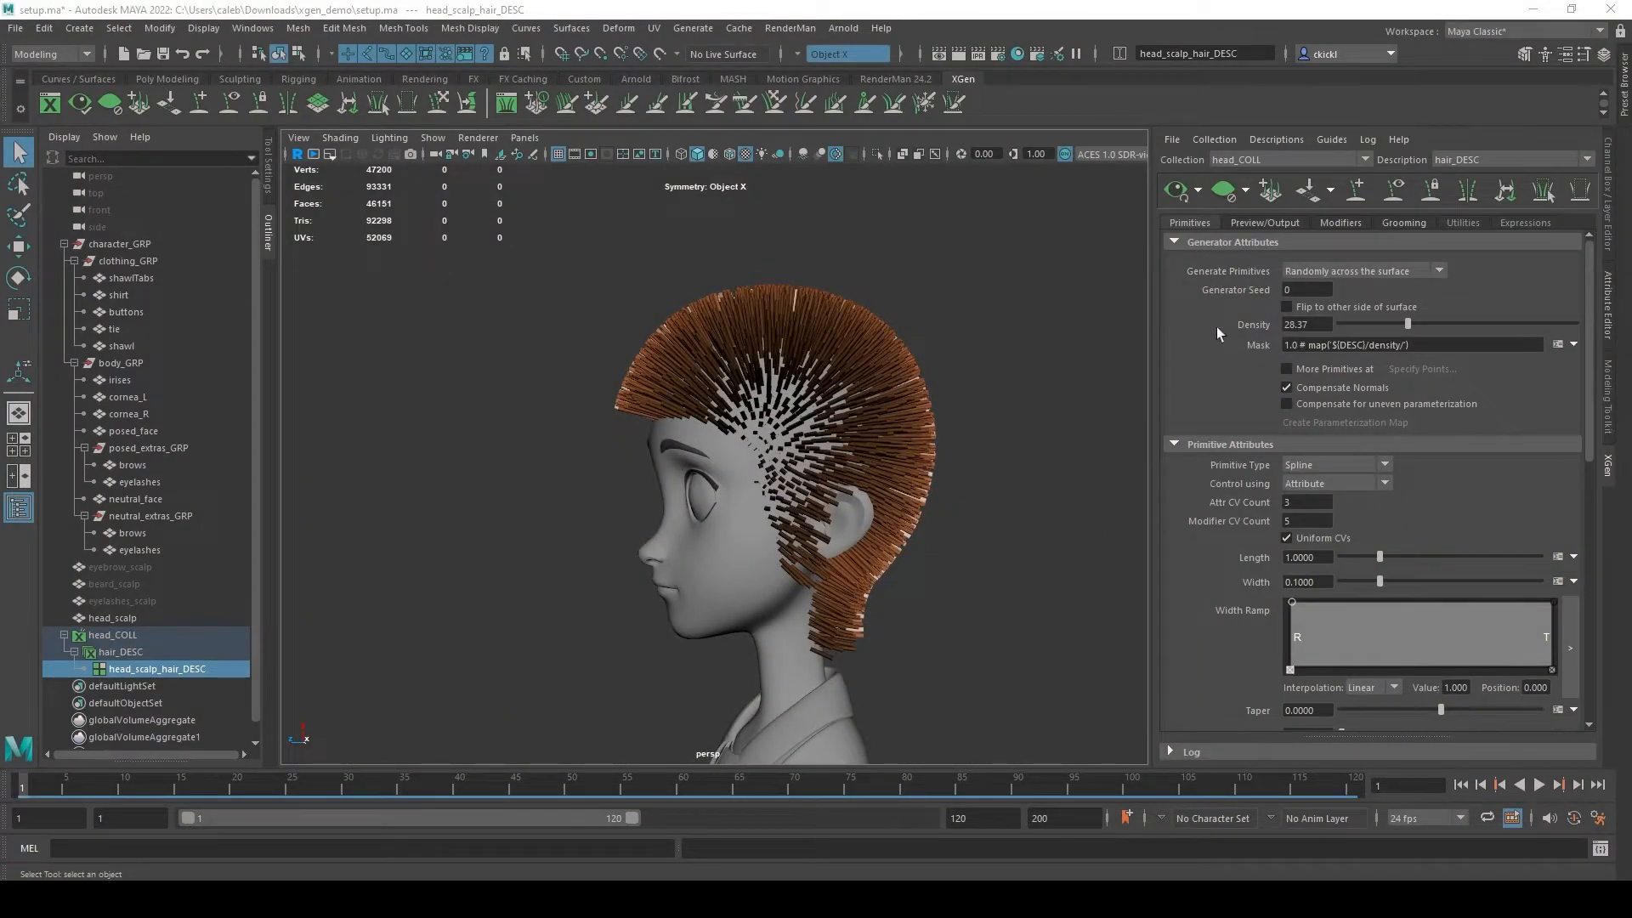
pyautogui.moveTo(1168, 322)
pyautogui.keyDown('alt'); pyautogui.mouseDown()
pyautogui.moveTo(1109, 324)
pyautogui.moveTo(1203, 317)
pyautogui.moveTo(1159, 320)
pyautogui.mouseUp(); pyautogui.keyUp('alt')
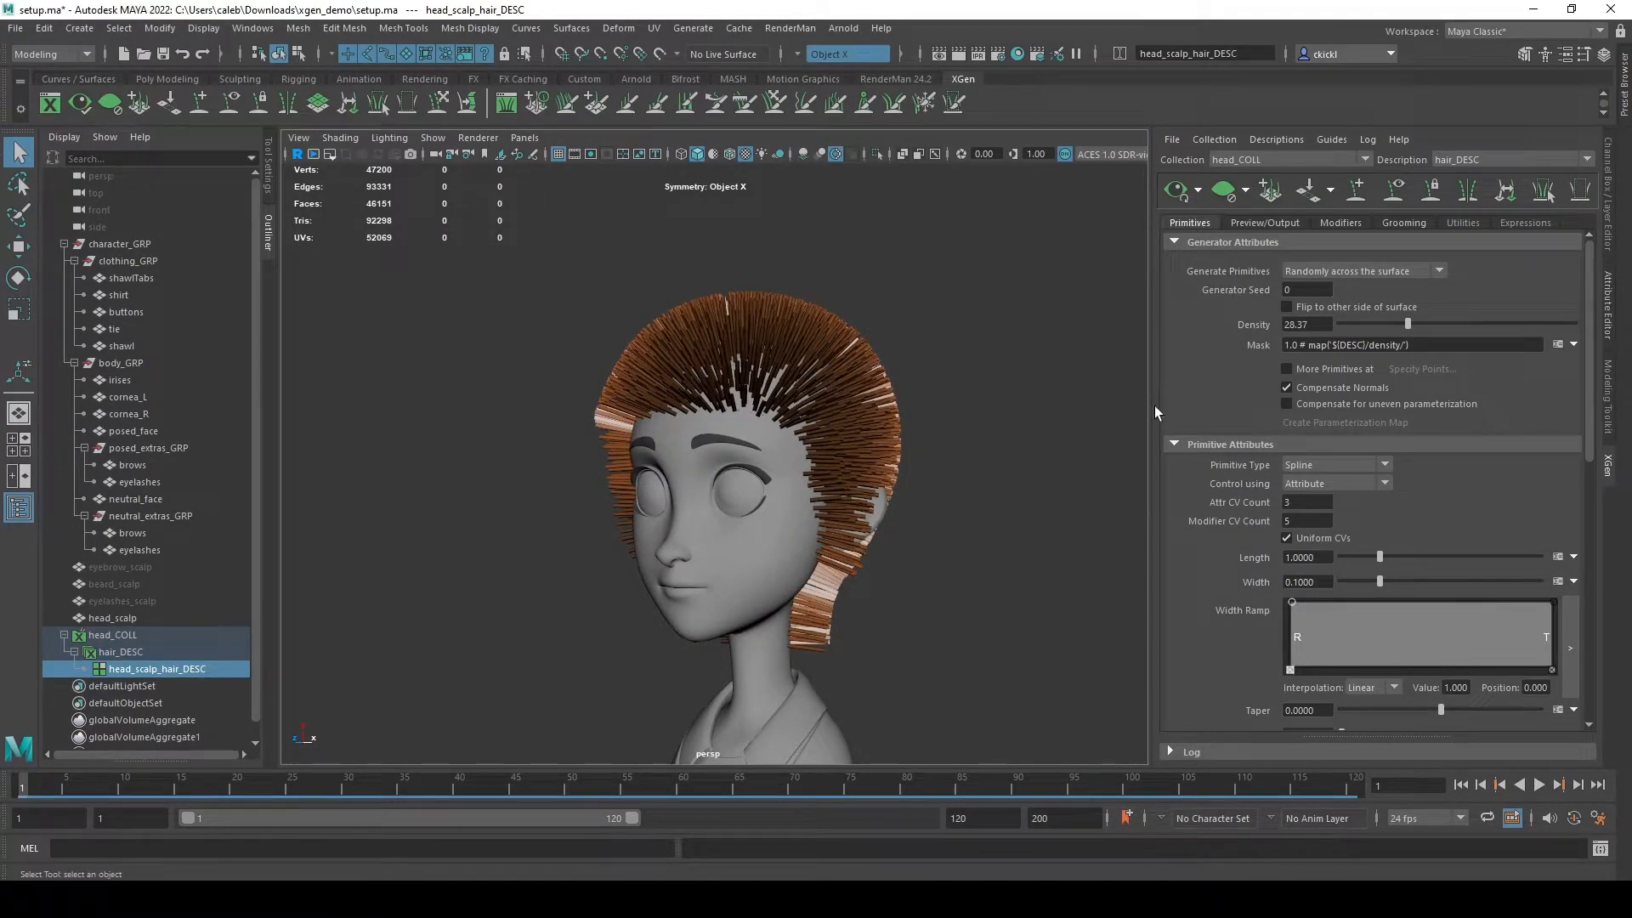
pyautogui.moveTo(1151, 408); pyautogui.dragTo(1092, 409)
pyautogui.keyDown('alt'); pyautogui.moveTo(973, 485); pyautogui.dragTo(803, 504); pyautogui.keyUp('alt')
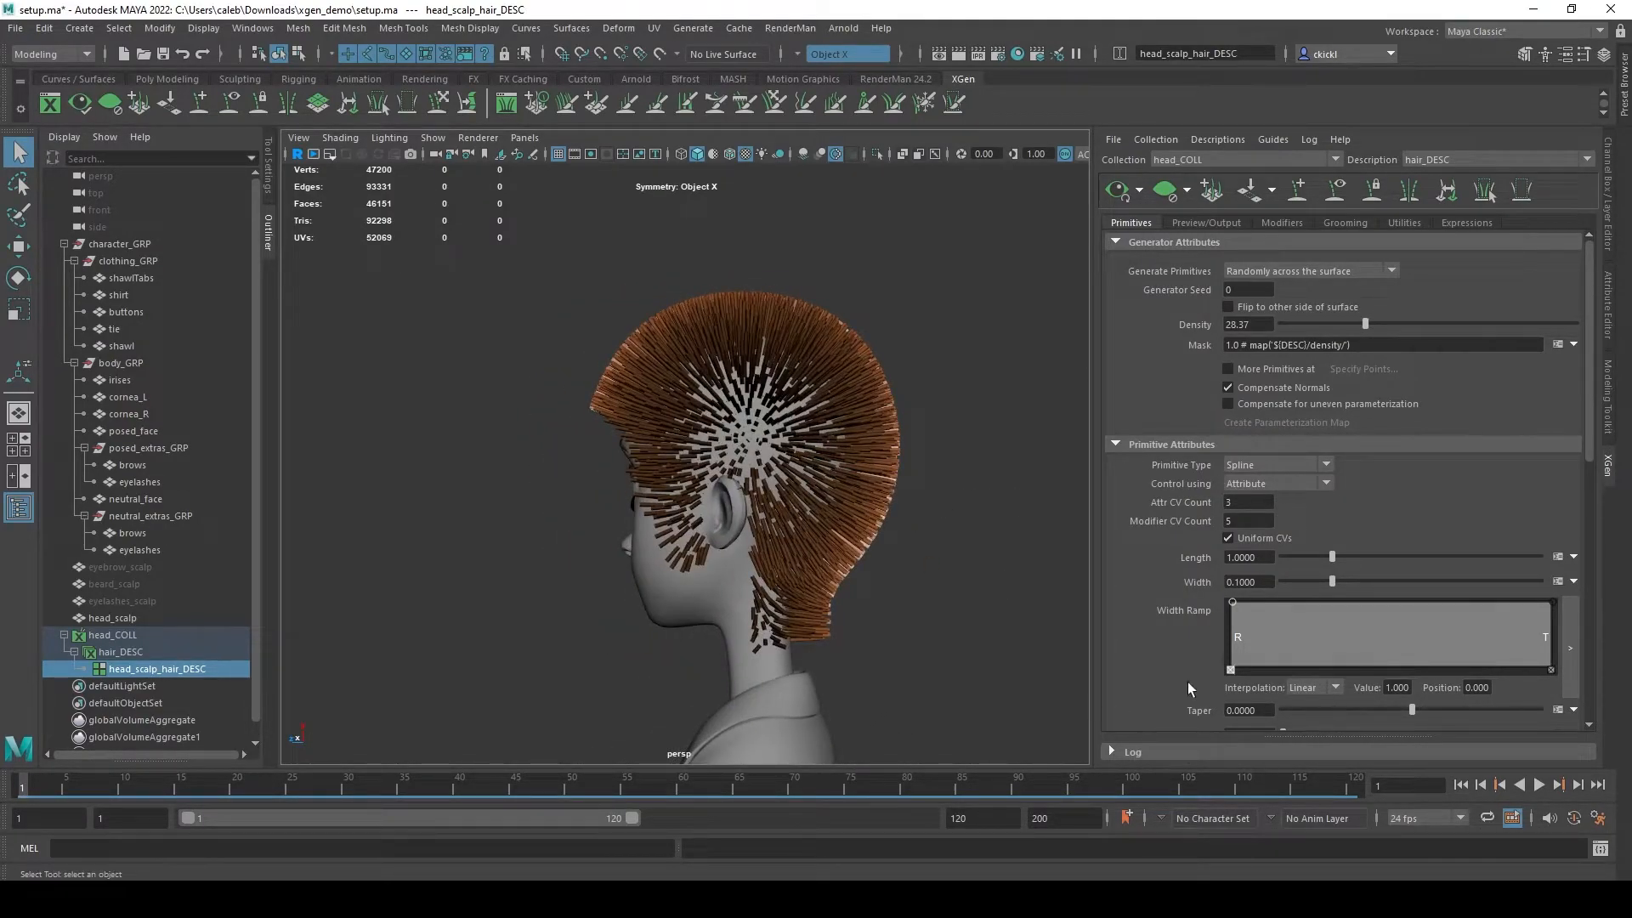
pyautogui.scroll(-5, 1210, 687)
pyautogui.scroll(5, 1123, 585)
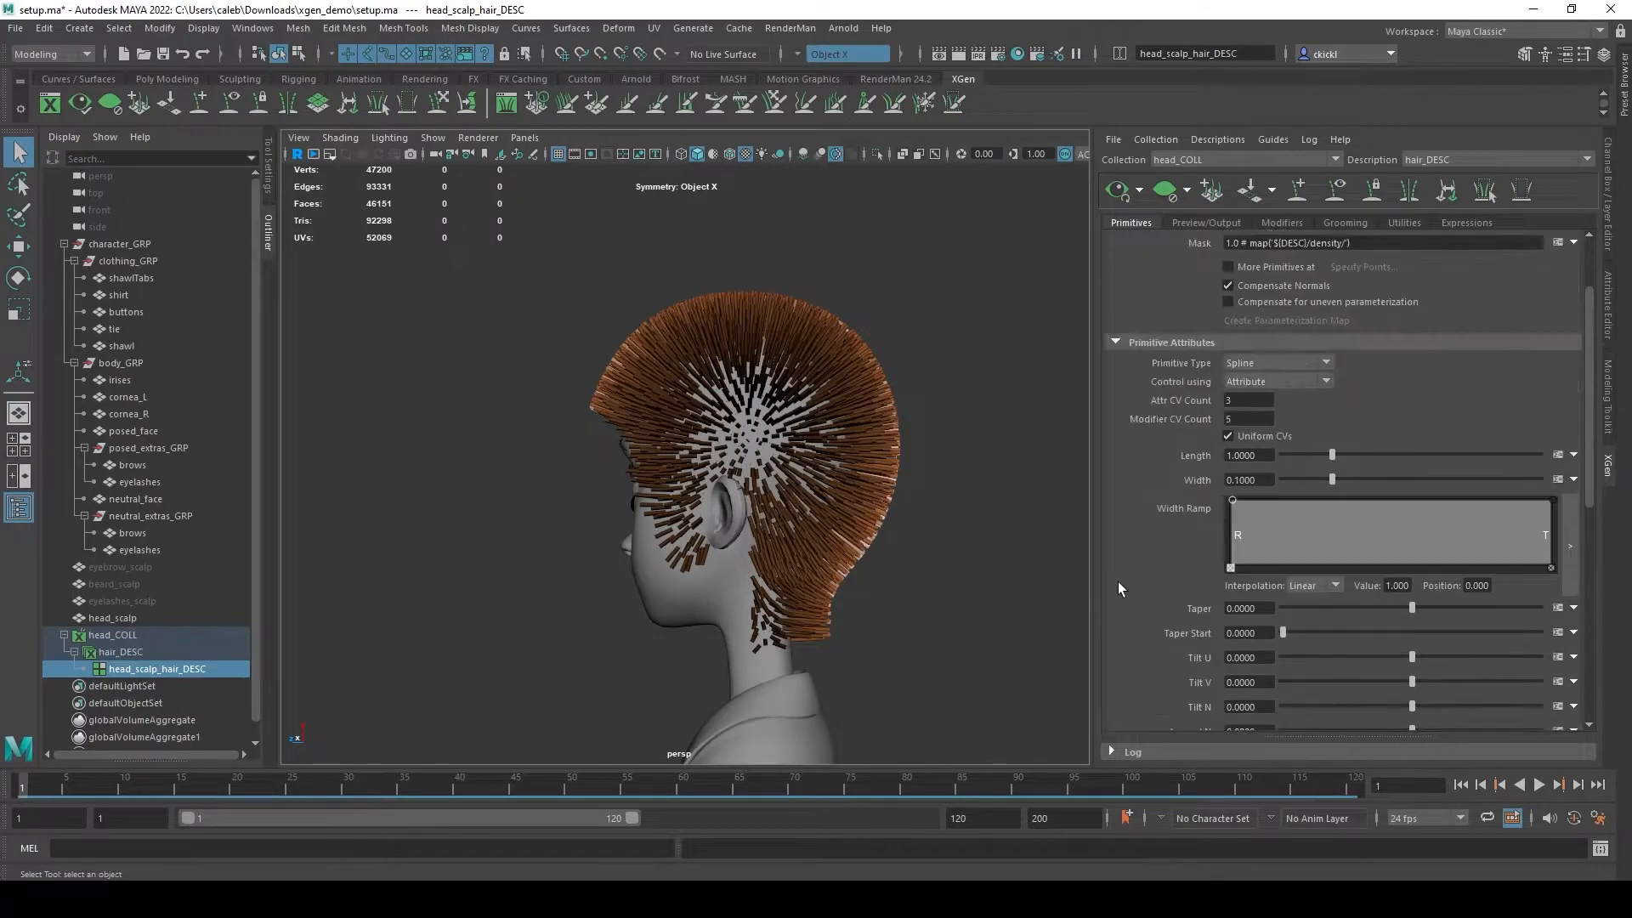
pyautogui.keyDown('alt'); pyautogui.moveTo(1071, 391); pyautogui.dragTo(948, 438); pyautogui.keyUp('alt')
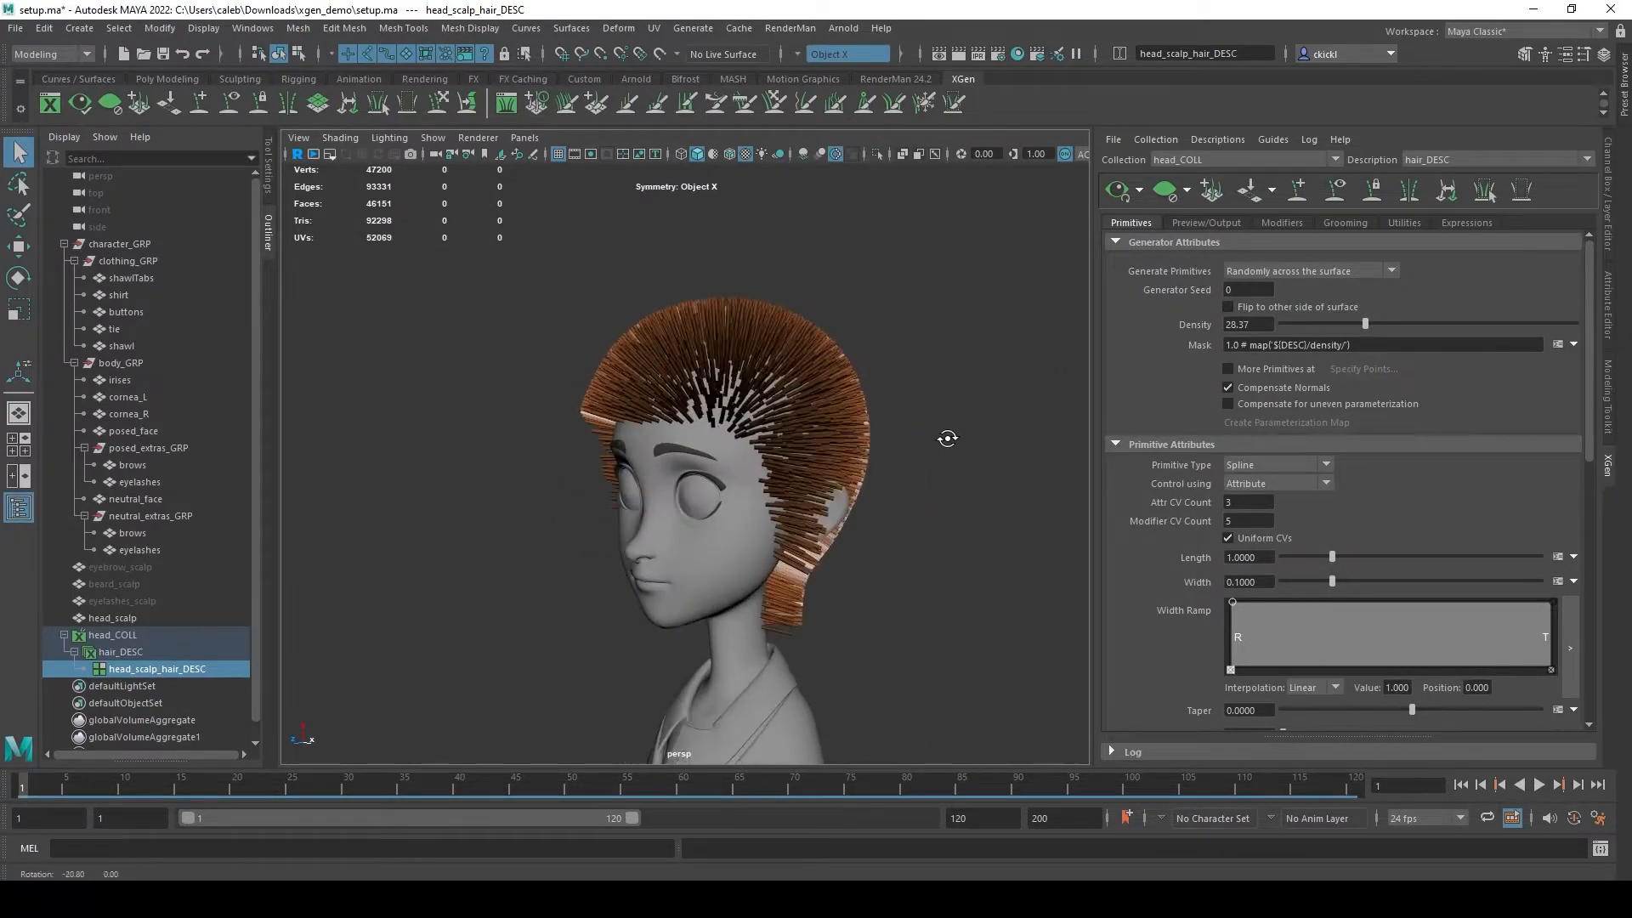
# Review the Generate Primitives methods, keep Randomly across the surface, and inspect the hair distribution on the head.
pyautogui.click(1312, 272)
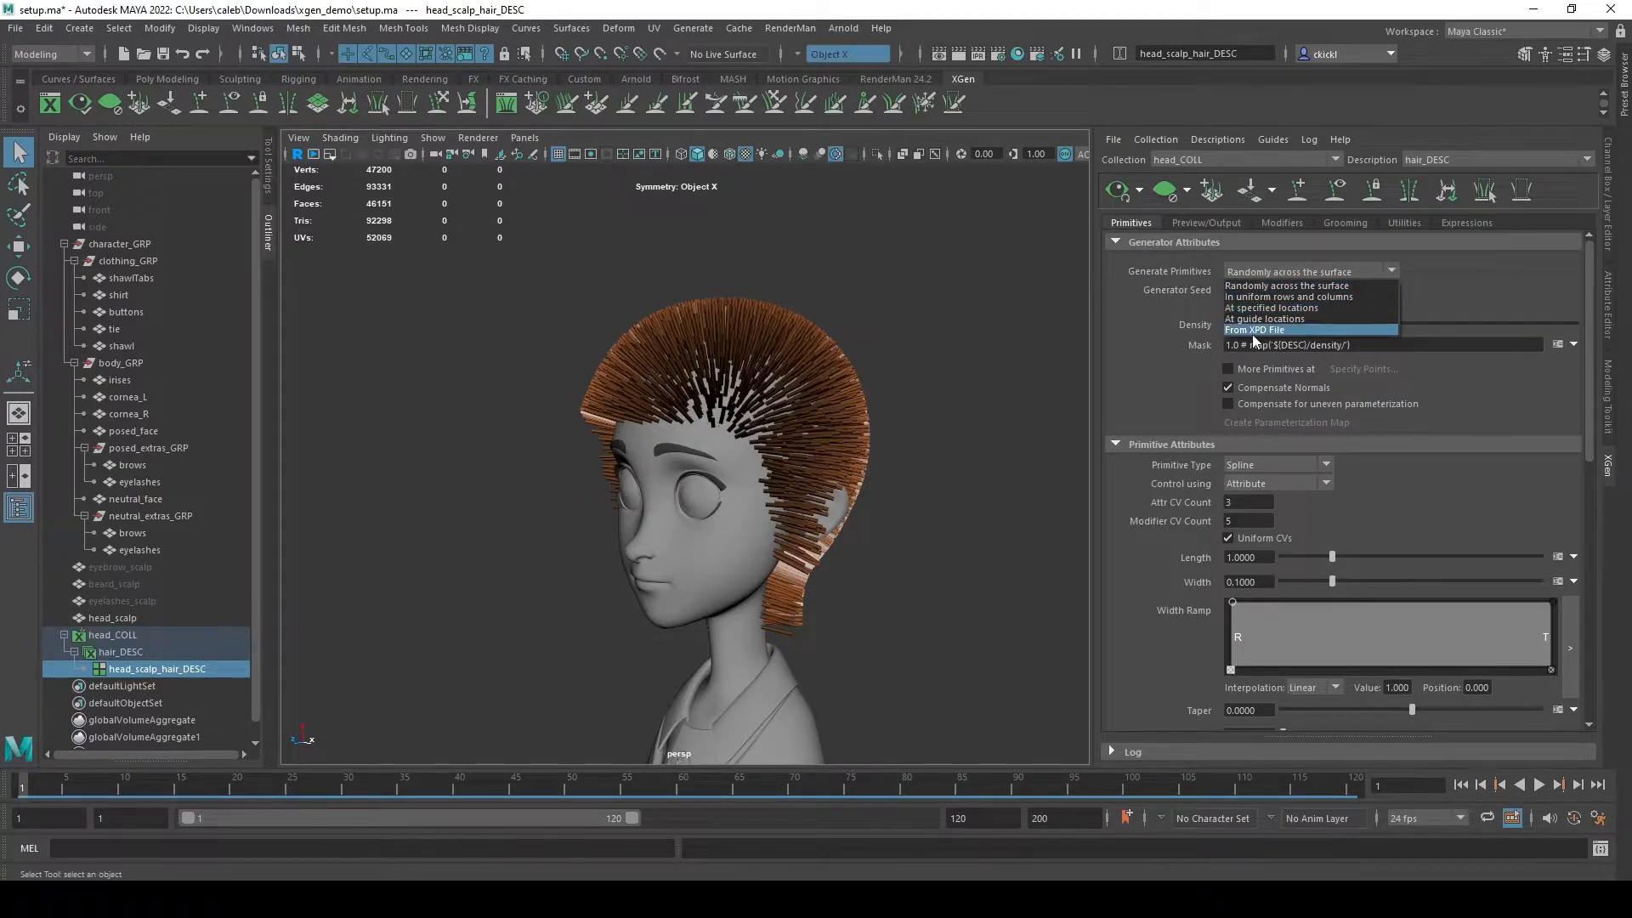
pyautogui.click(1338, 287)
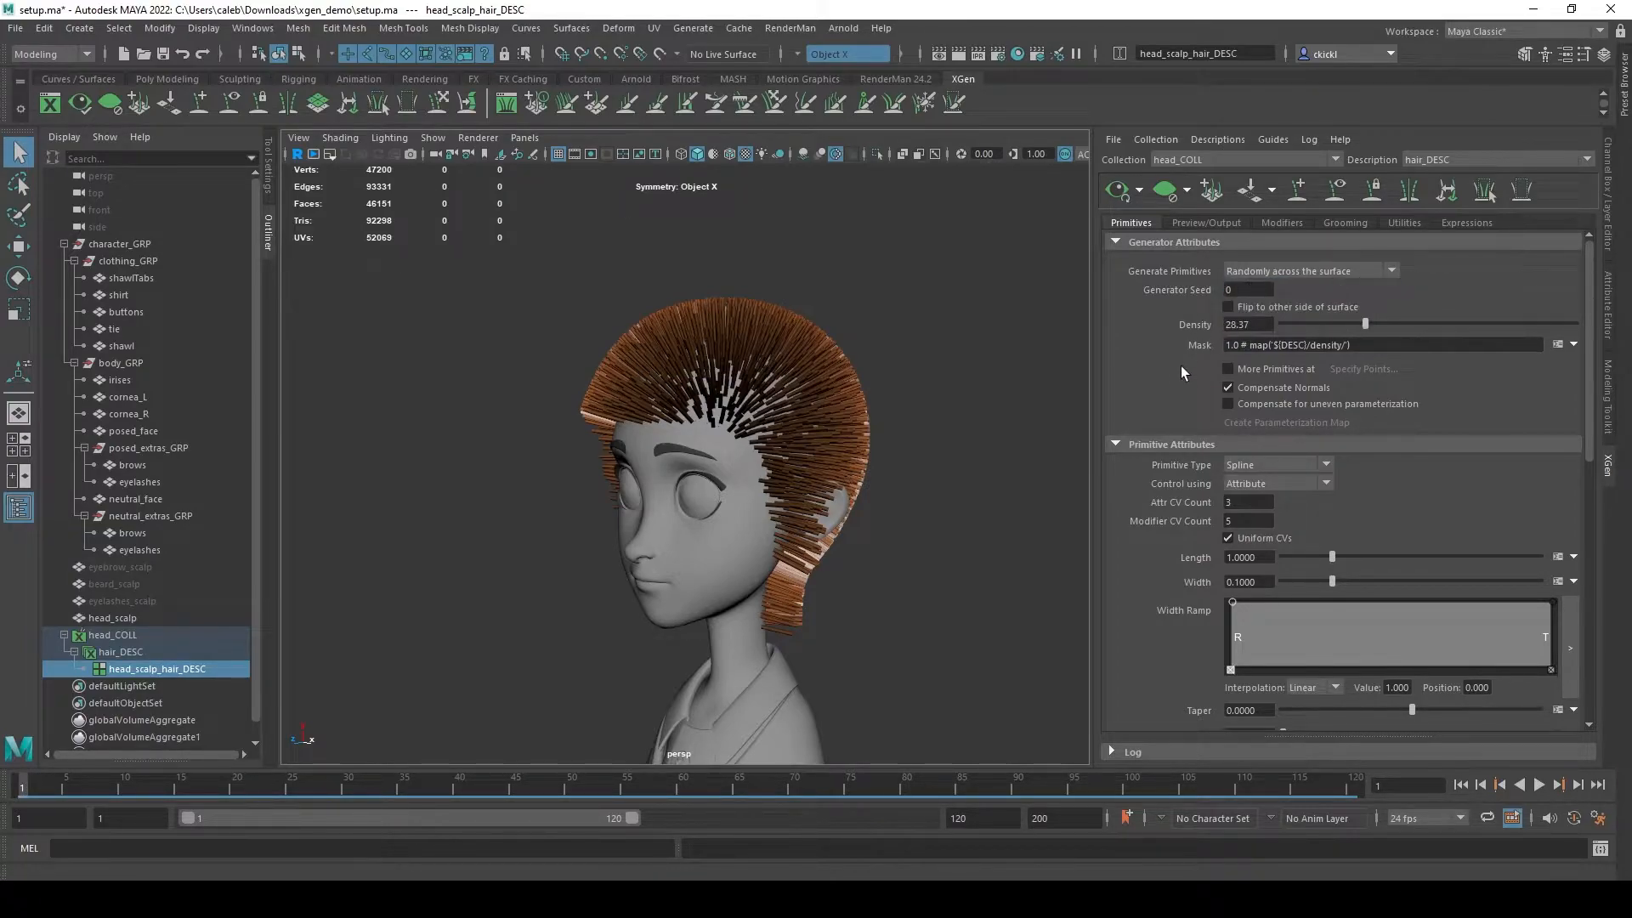
pyautogui.keyDown('alt'); pyautogui.moveTo(1004, 381); pyautogui.dragTo(1202, 311); pyautogui.keyUp('alt')
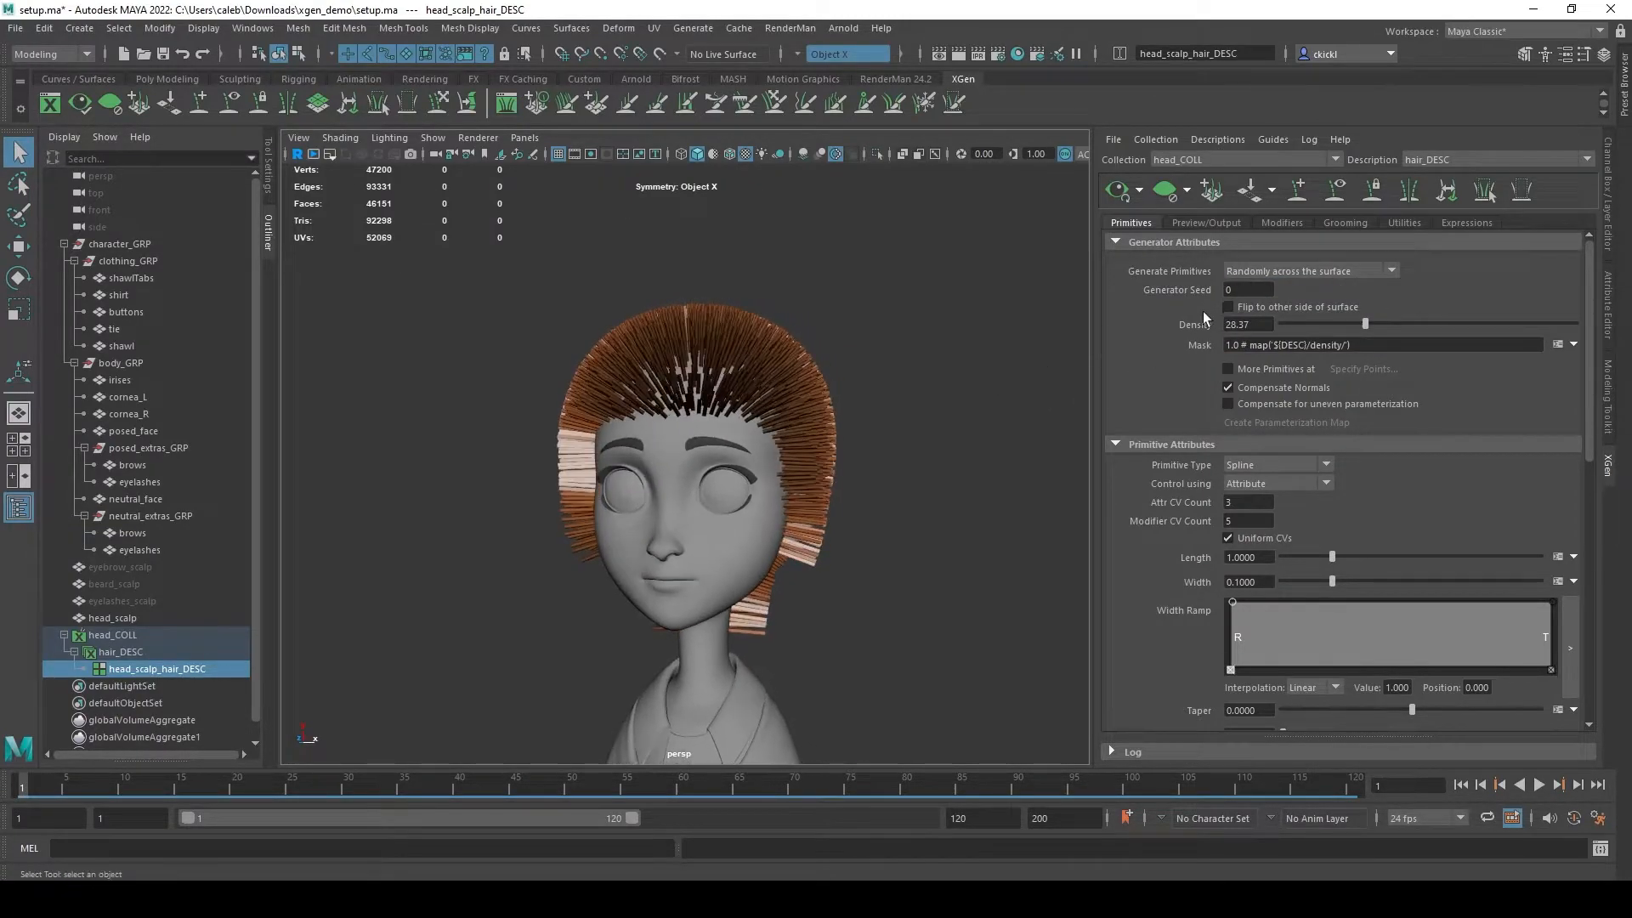
pyautogui.keyDown('alt'); pyautogui.moveTo(952, 411); pyautogui.dragTo(1245, 336); pyautogui.keyUp('alt')
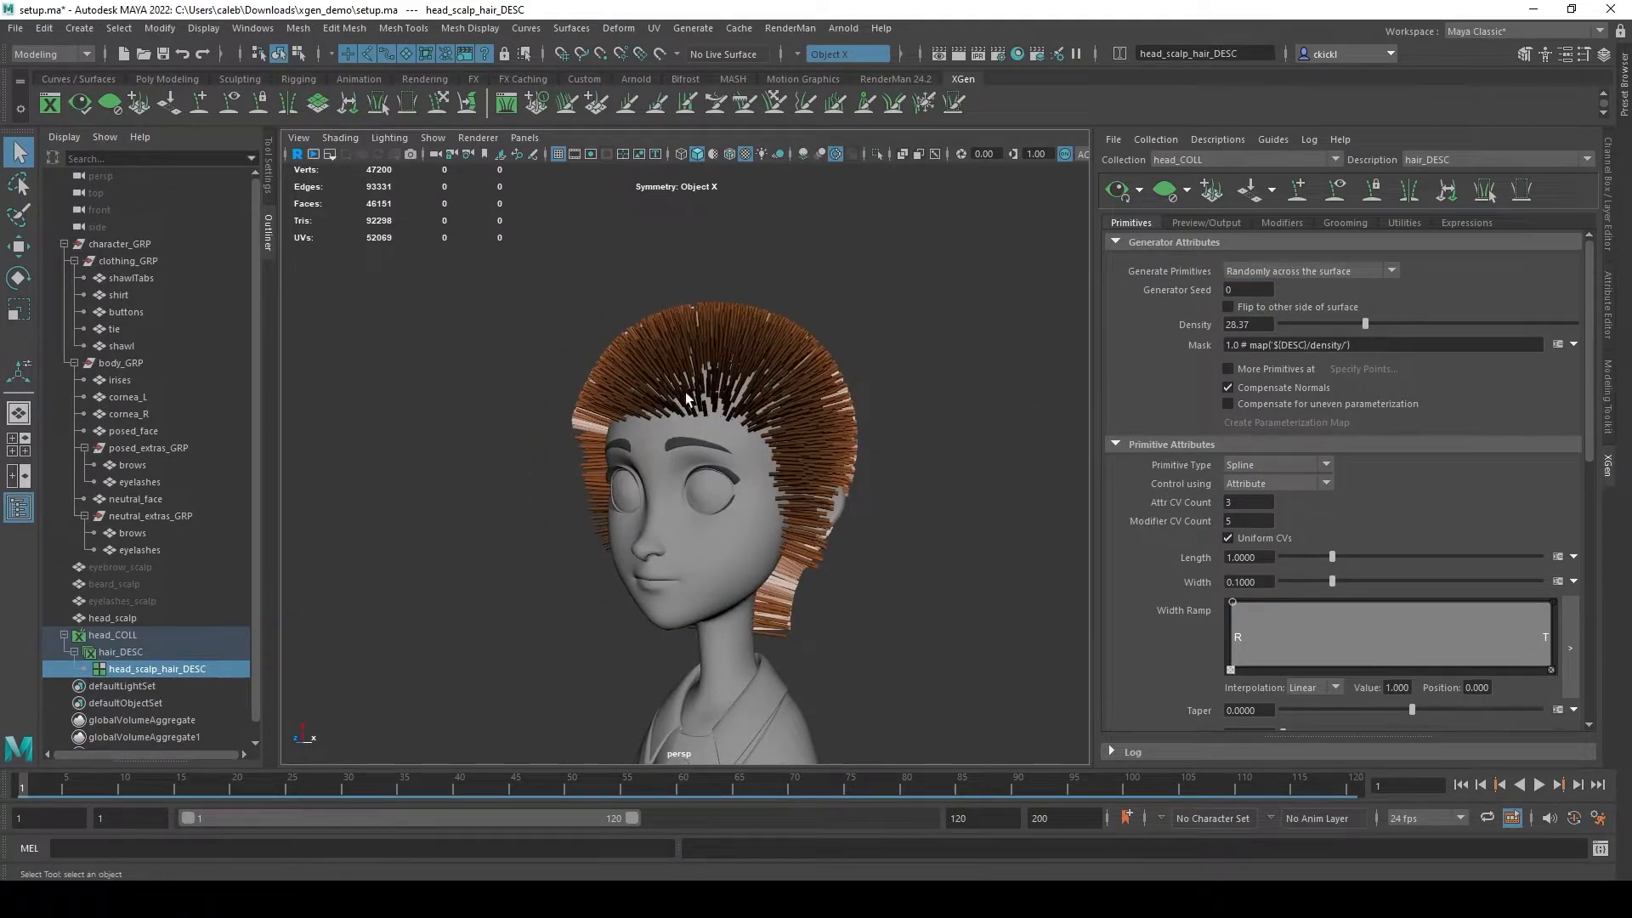
# Set the Generator Seed to 10 to compare the hair placement, and set it back to 0.
pyautogui.keyDown('alt'); pyautogui.moveTo(976, 493); pyautogui.dragTo(1054, 476); pyautogui.keyUp('alt')
pyautogui.write('10')
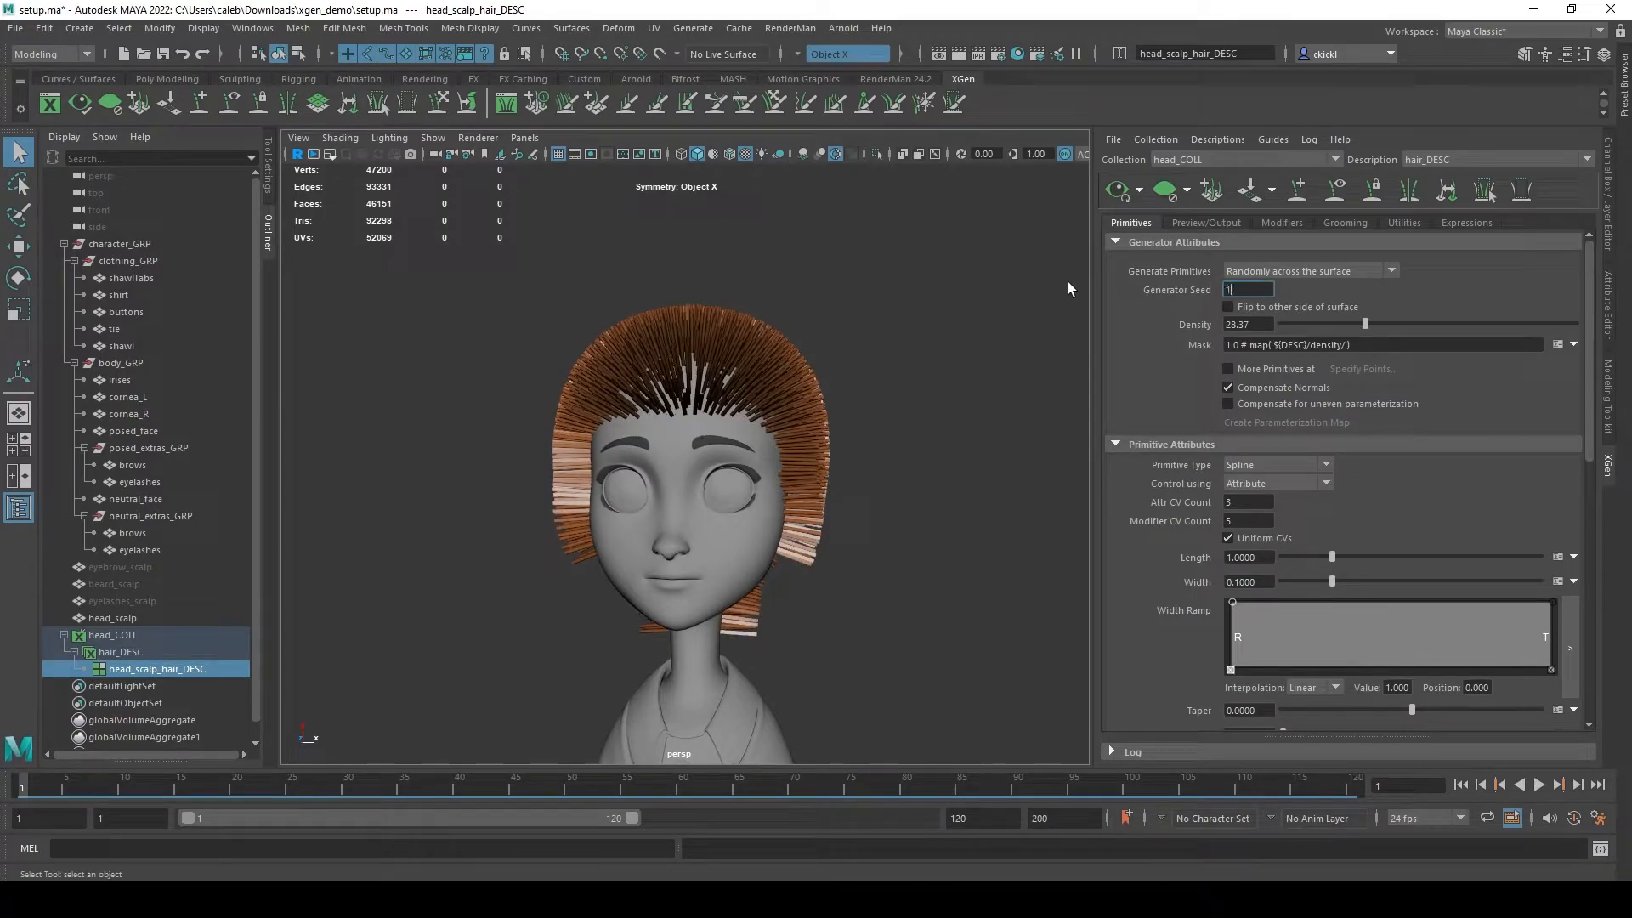
pyautogui.press('Return')
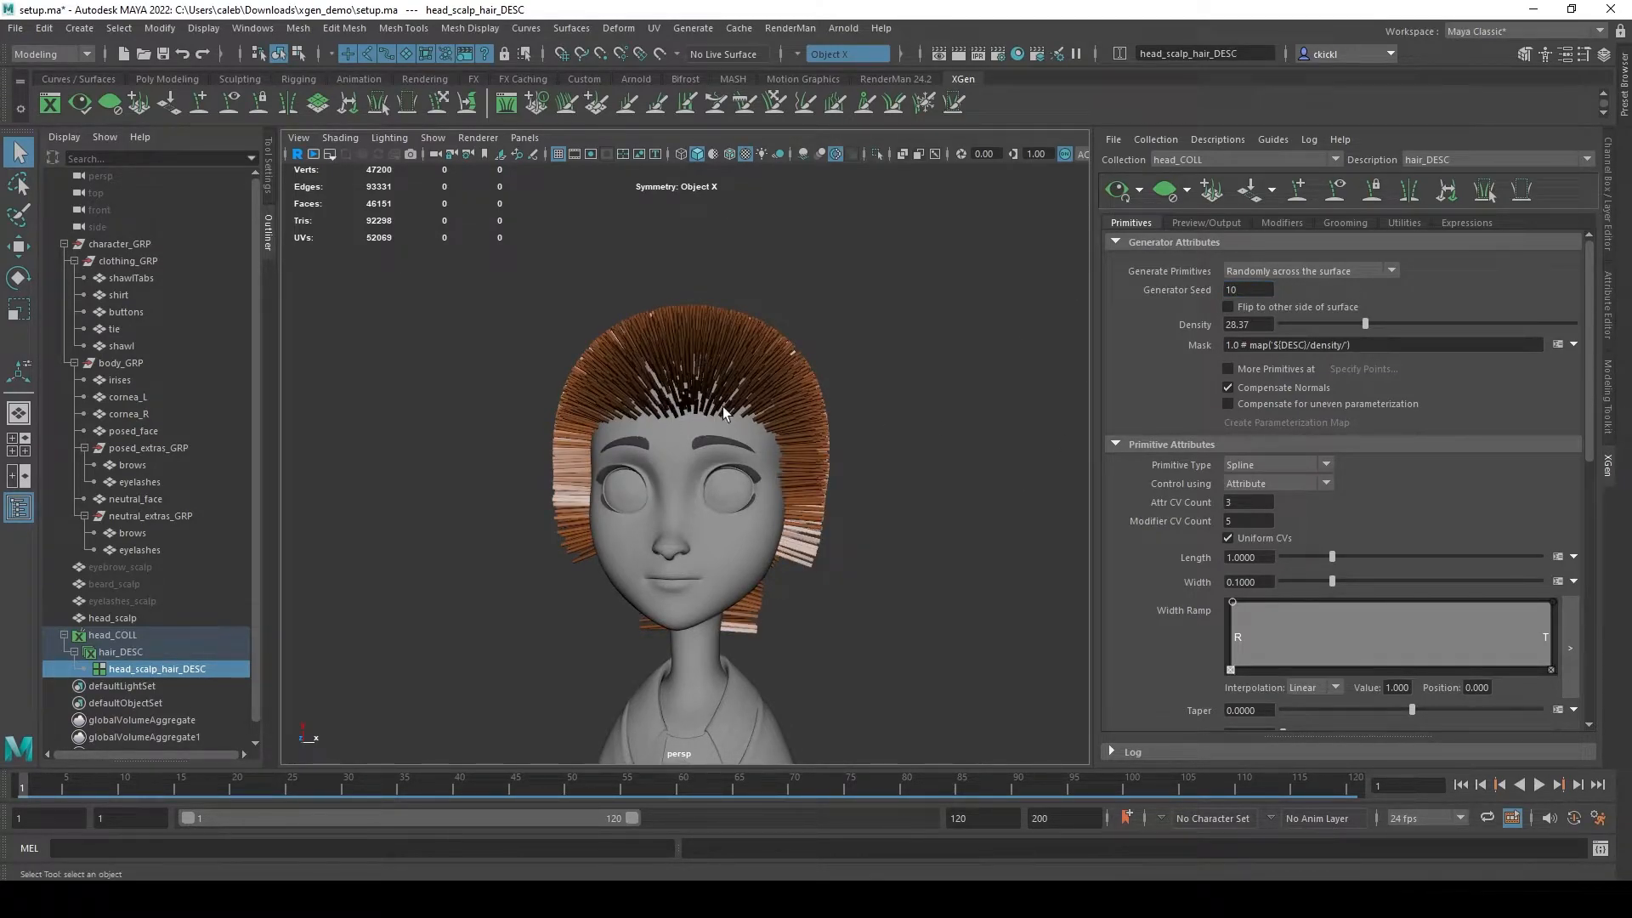
pyautogui.keyDown('alt'); pyautogui.moveTo(908, 437); pyautogui.dragTo(904, 429); pyautogui.keyUp('alt')
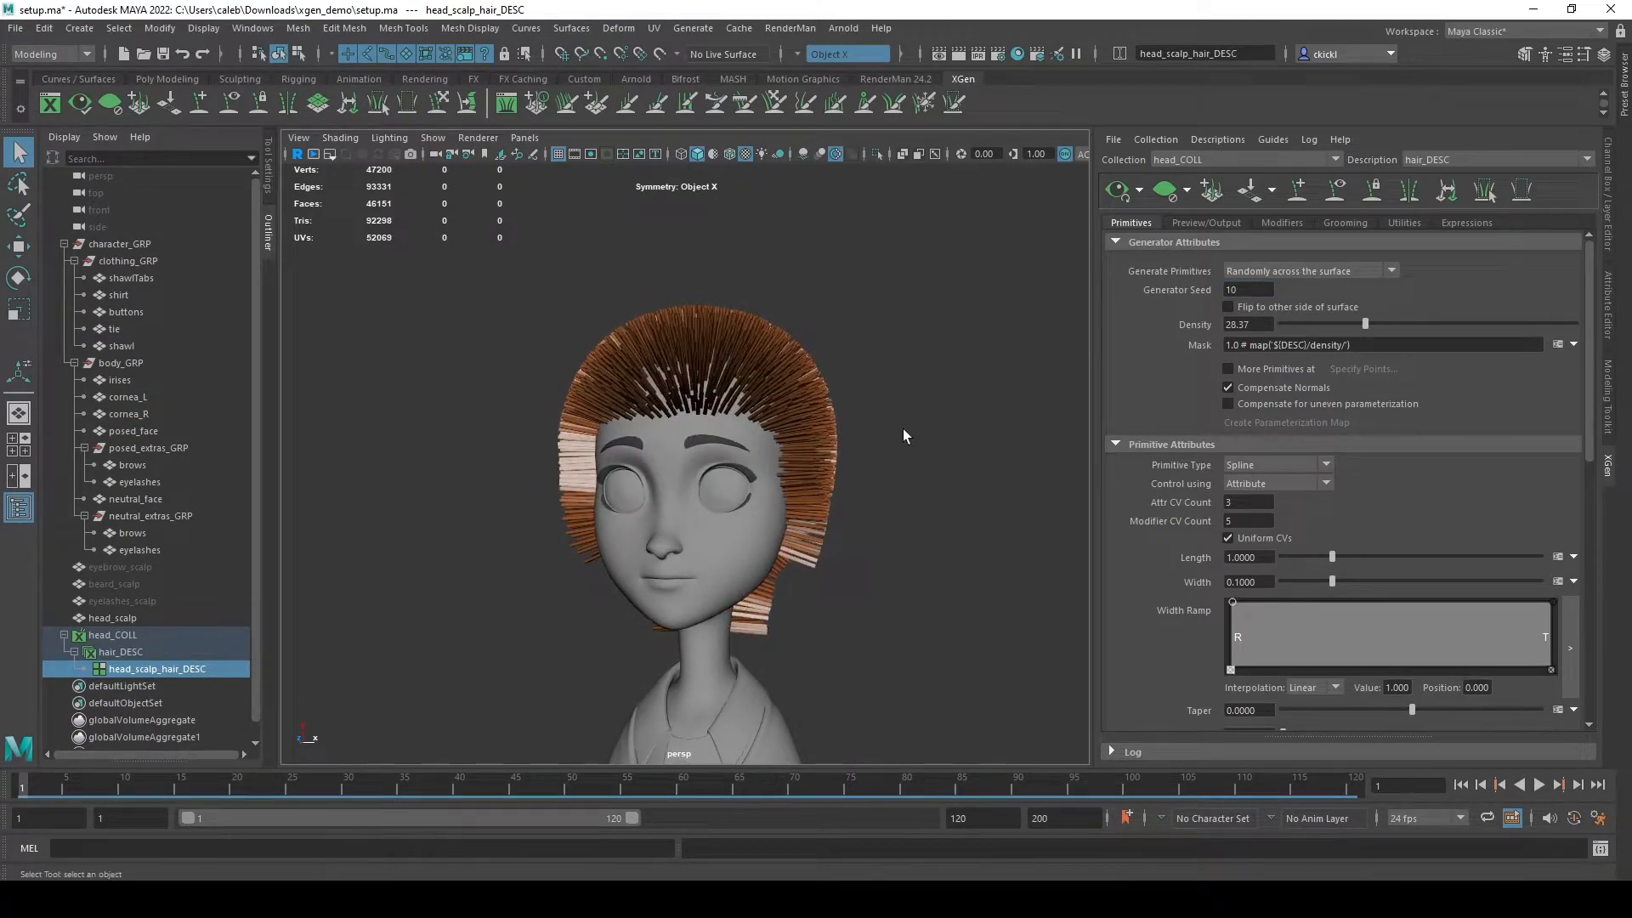
pyautogui.doubleClick(1265, 286)
pyautogui.write('0')
pyautogui.press('Return')
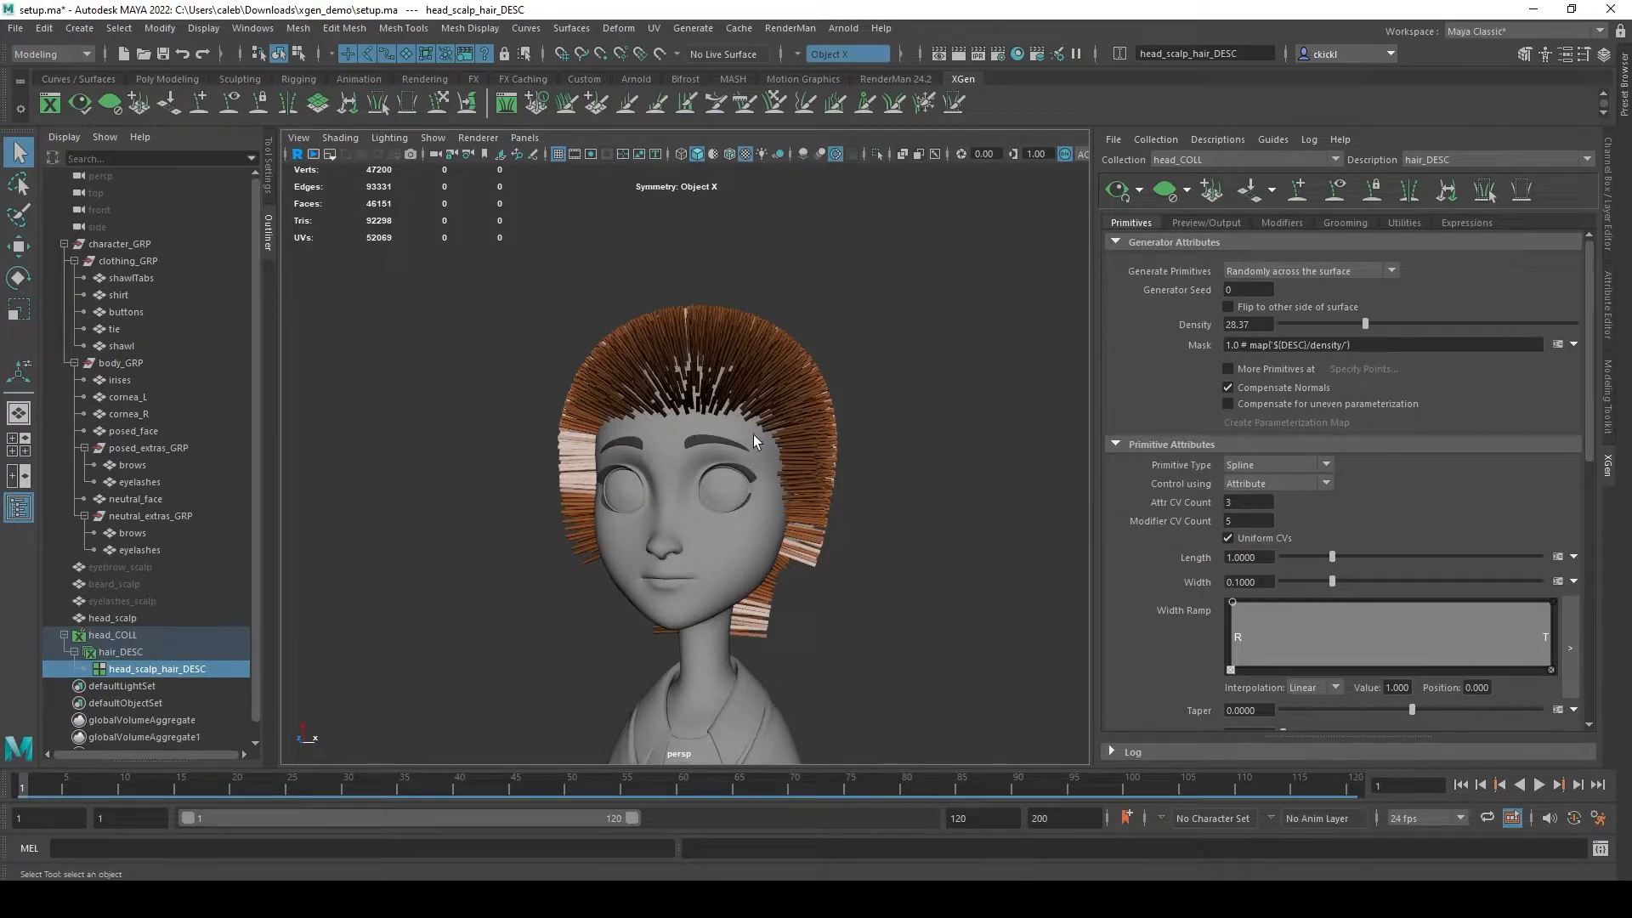
pyautogui.doubleClick(1265, 287)
pyautogui.moveTo(1265, 287); pyautogui.dragTo(1228, 291)
pyautogui.press('Tab')
# Raise the hair density to 100 and inspect the denser hair up close.
pyautogui.moveTo(1366, 325); pyautogui.dragTo(1575, 326)
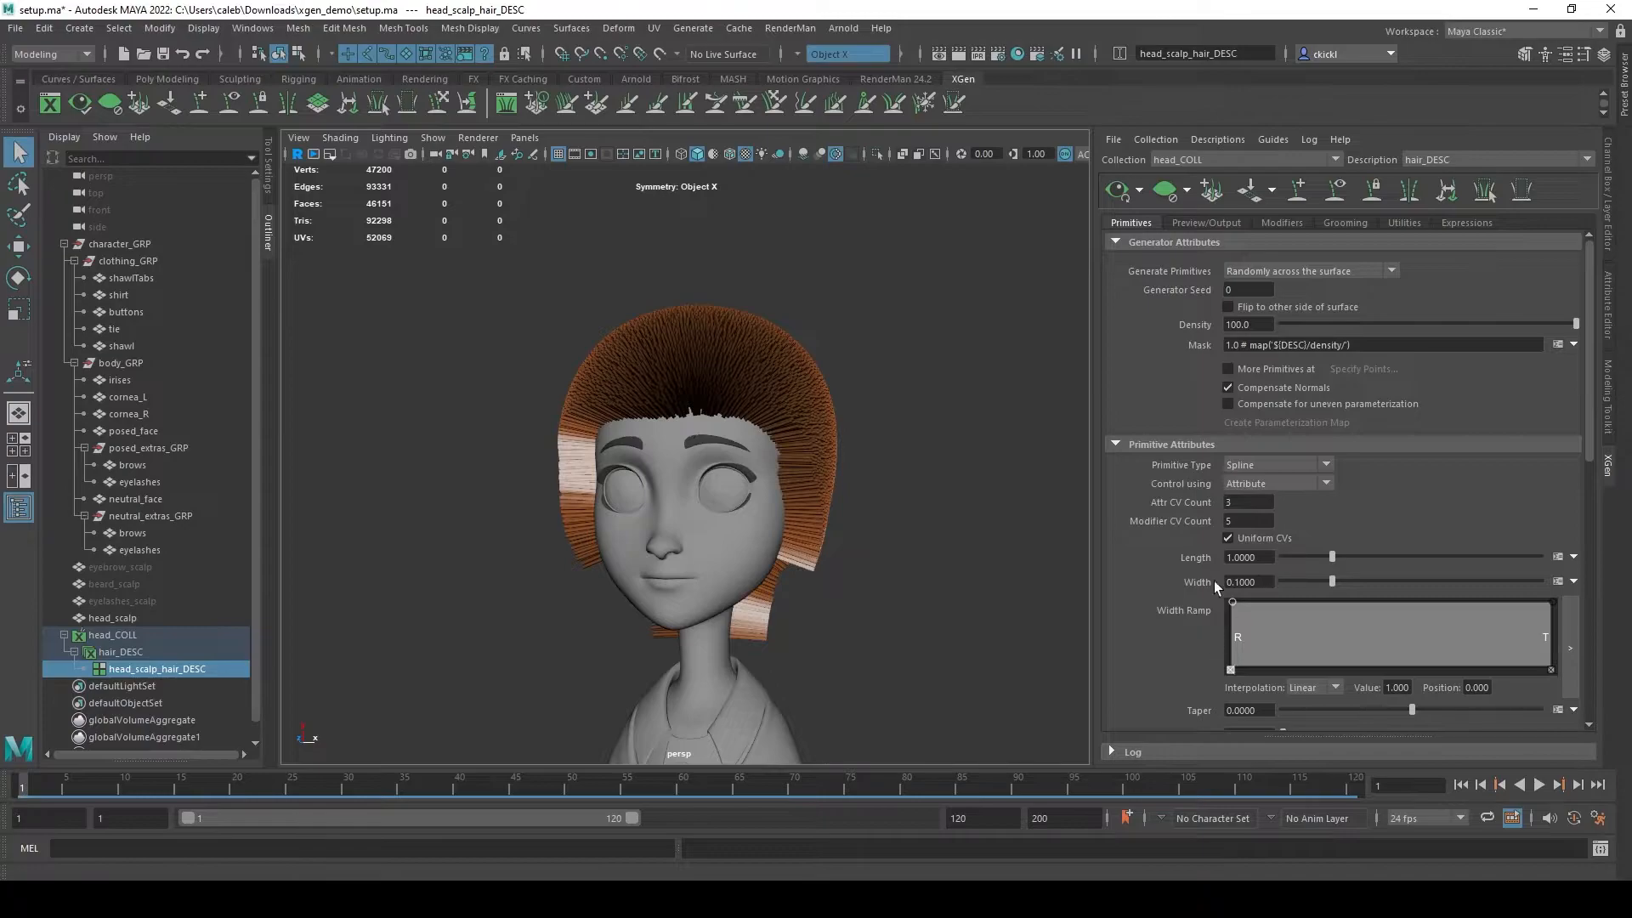
pyautogui.keyDown('alt'); pyautogui.moveTo(717, 497); pyautogui.dragTo(926, 540); pyautogui.keyUp('alt')
pyautogui.keyDown('alt'); pyautogui.moveTo(926, 540); pyautogui.dragTo(1063, 583, button='right'); pyautogui.keyUp('alt')
pyautogui.keyDown('alt'); pyautogui.moveTo(969, 578); pyautogui.dragTo(939, 588); pyautogui.keyUp('alt')
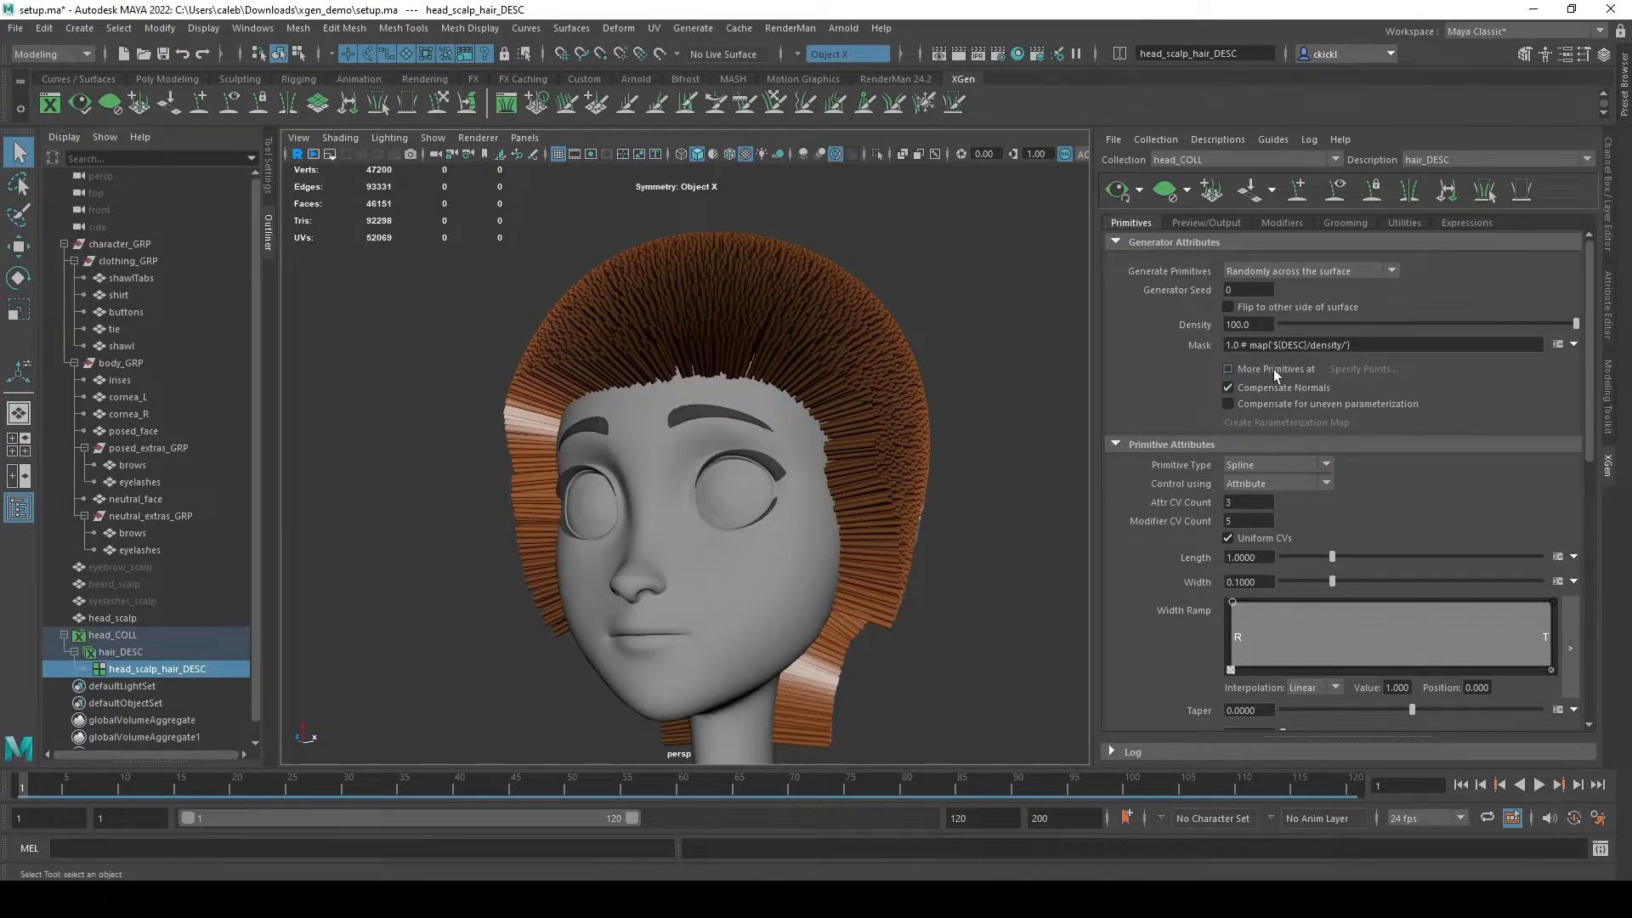
# Compare the Sphere and Card primitive types on the scalp, and set the Primitive Type back to Spline.
pyautogui.scroll(-3, 1164, 476)
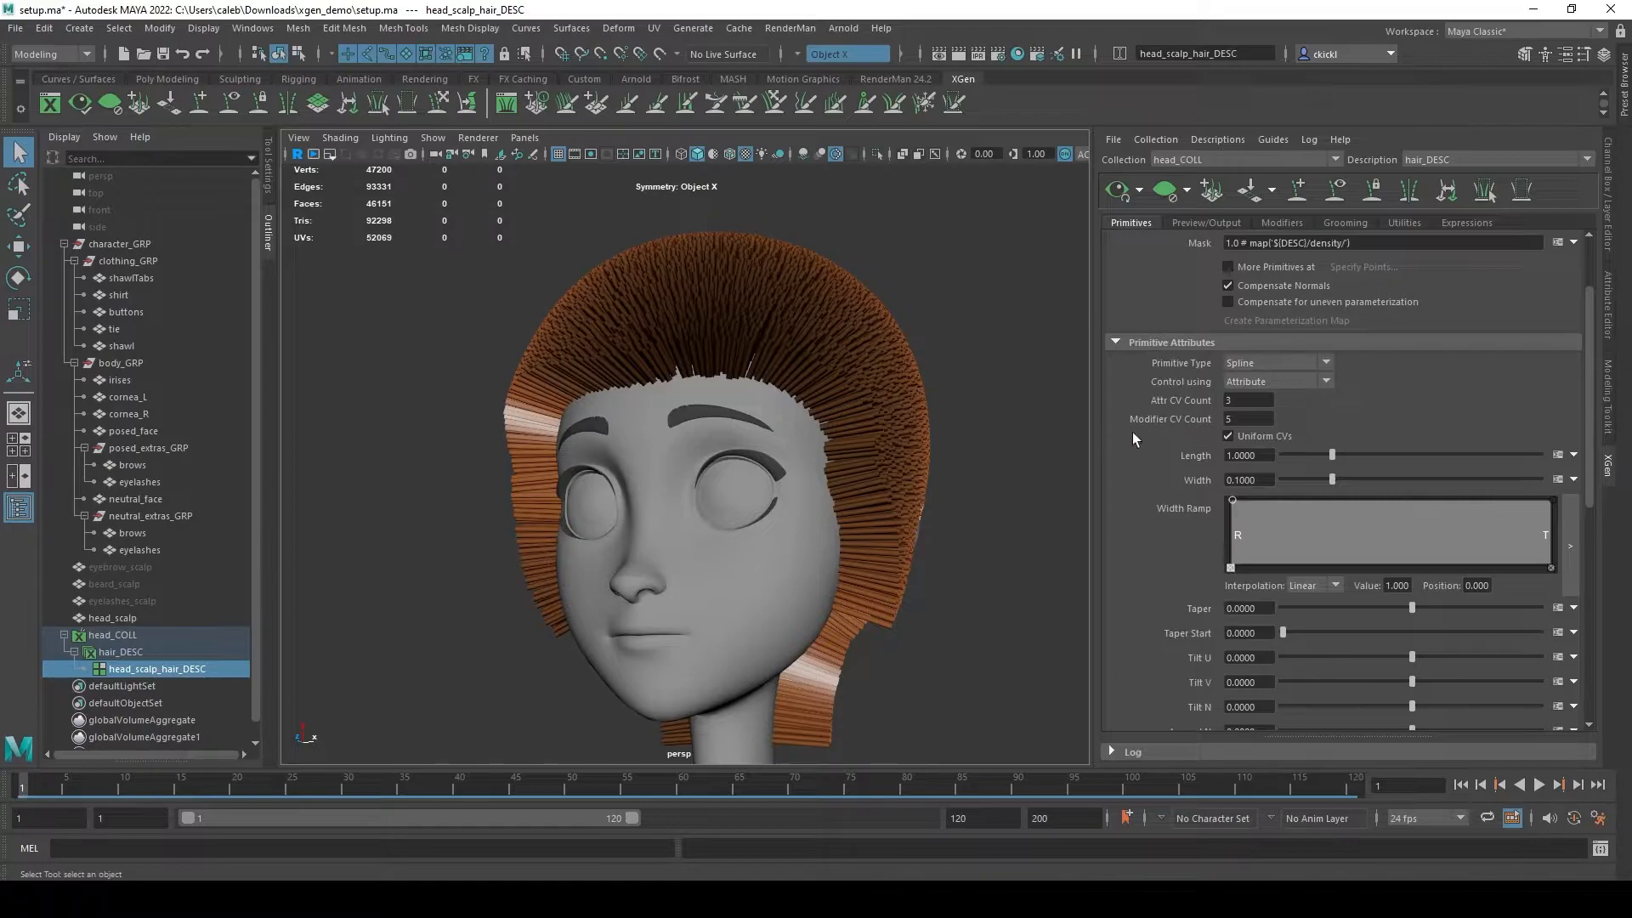
pyautogui.click(1279, 363)
pyautogui.click(1260, 399)
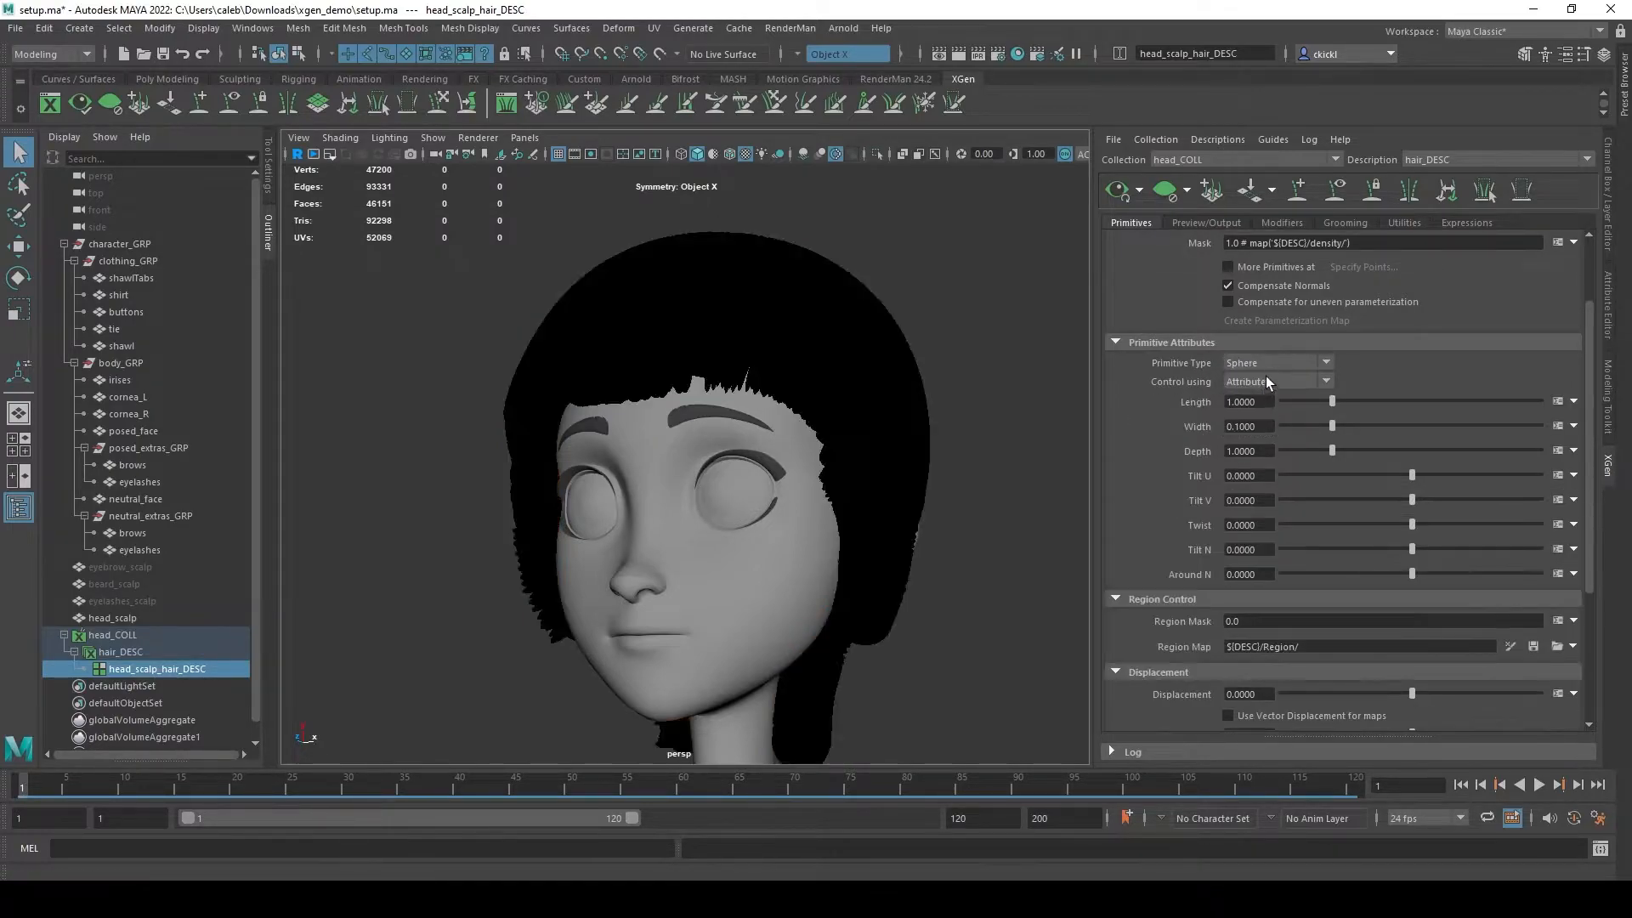
pyautogui.click(1263, 363)
pyautogui.click(1251, 386)
pyautogui.click(1267, 359)
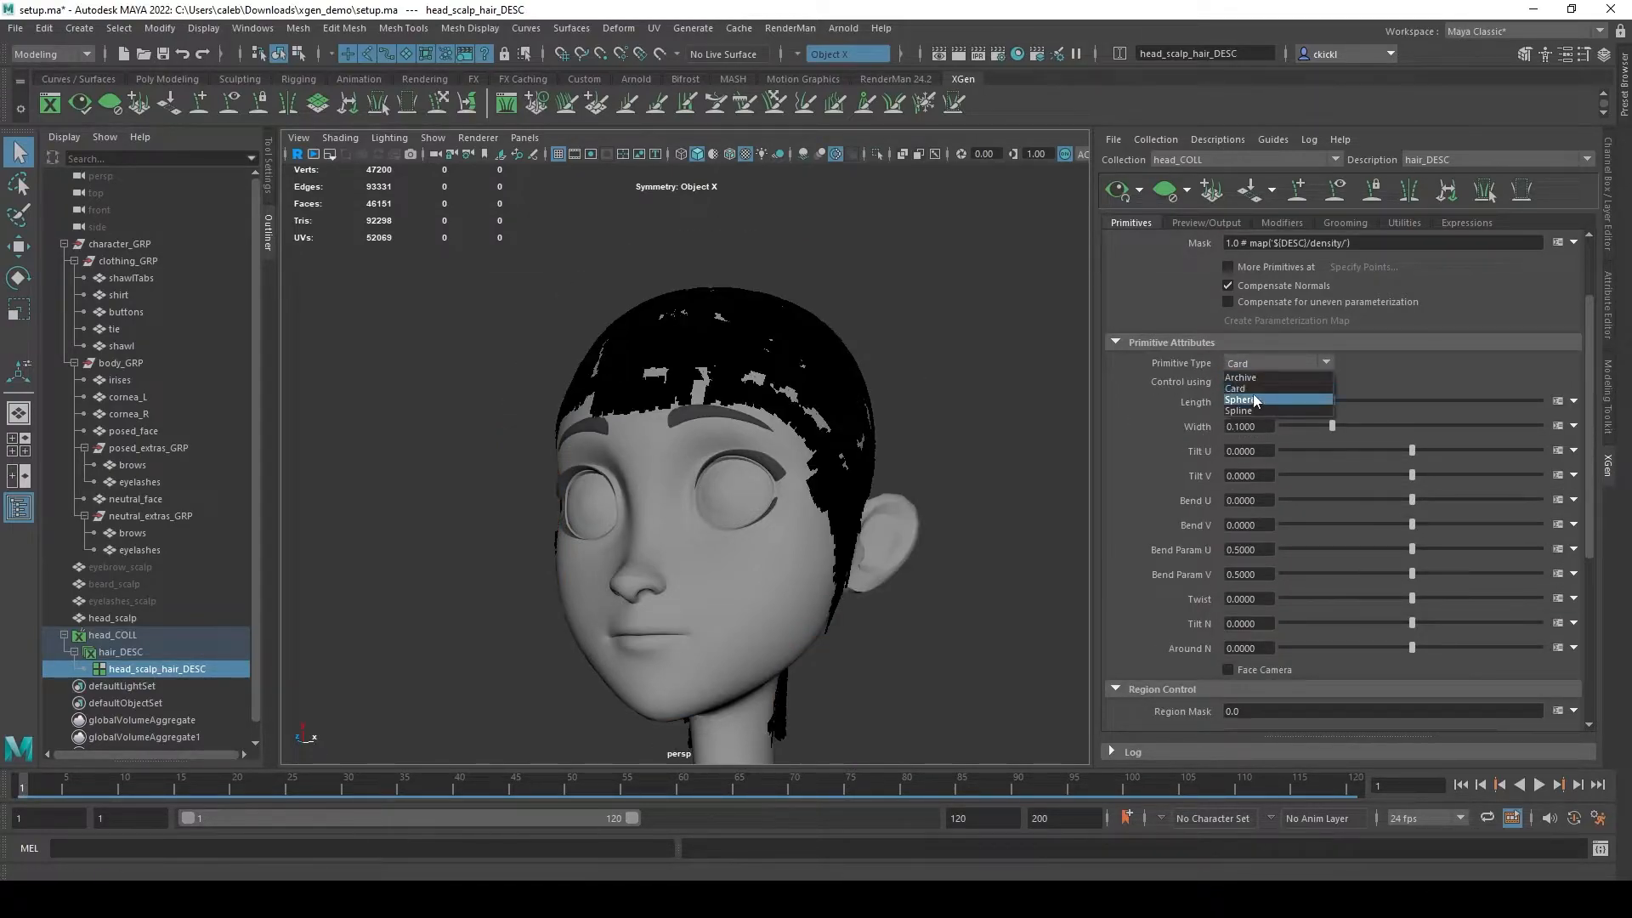
pyautogui.click(1267, 375)
pyautogui.click(1272, 363)
pyautogui.click(1260, 412)
pyautogui.moveTo(1058, 410)
pyautogui.keyDown('alt'); pyautogui.mouseDown()
pyautogui.moveTo(1083, 439)
pyautogui.moveTo(995, 441)
pyautogui.moveTo(1021, 403)
pyautogui.moveTo(1001, 397)
pyautogui.moveTo(1072, 423)
pyautogui.mouseUp(); pyautogui.keyUp('alt')
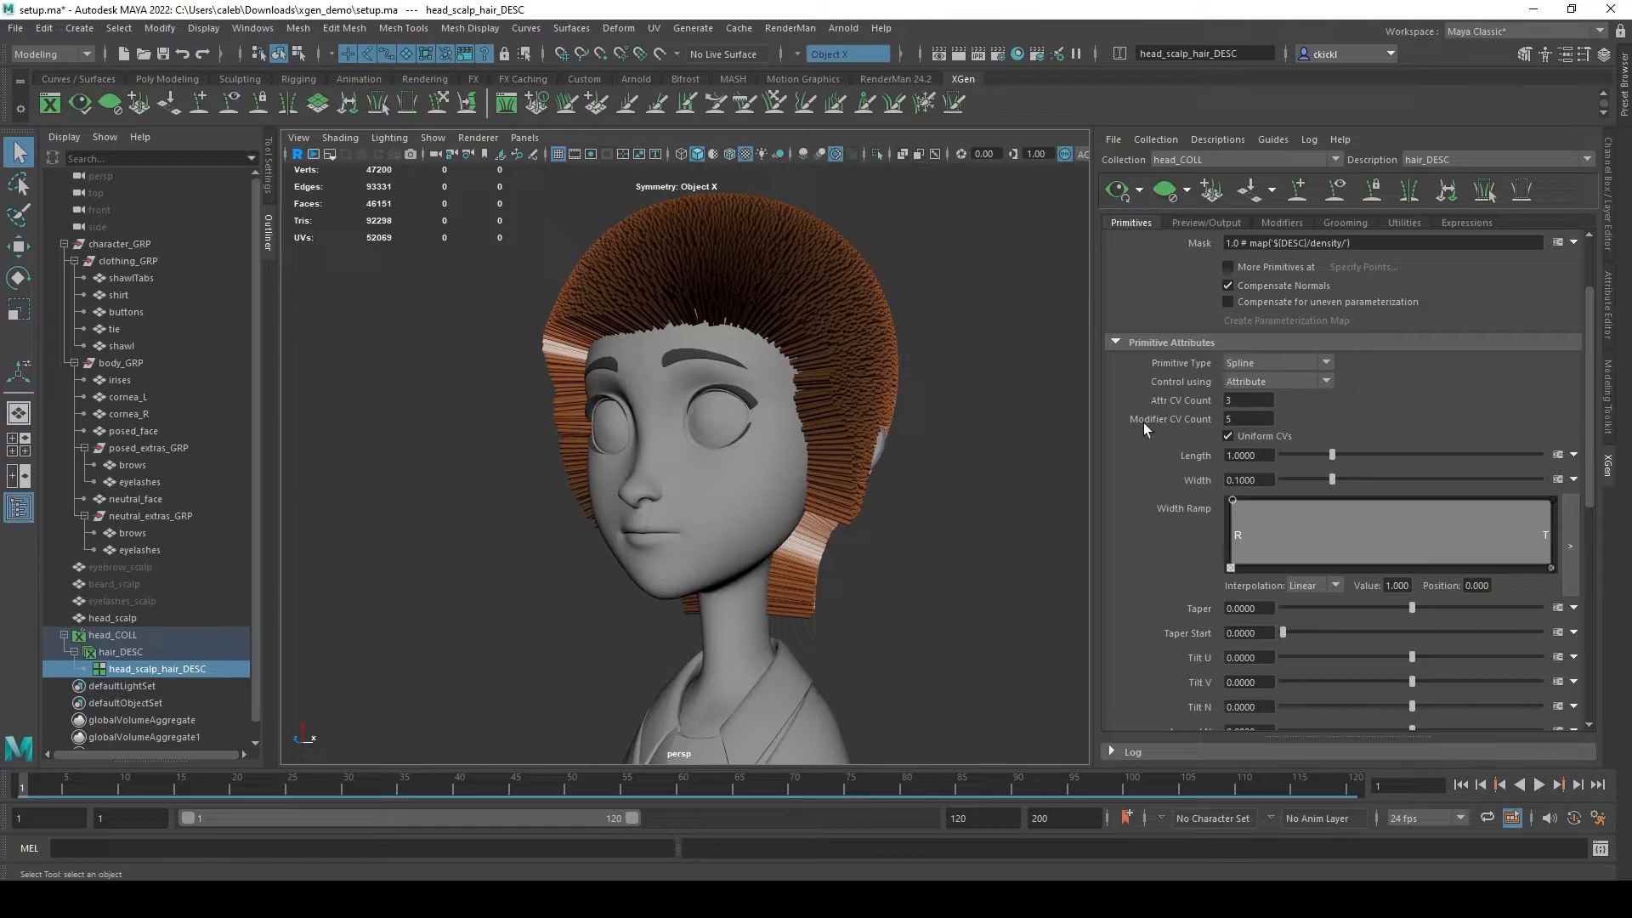
# Switch the spline control to Guides to review its settings, and set it back to Attribute.
pyautogui.click(1318, 381)
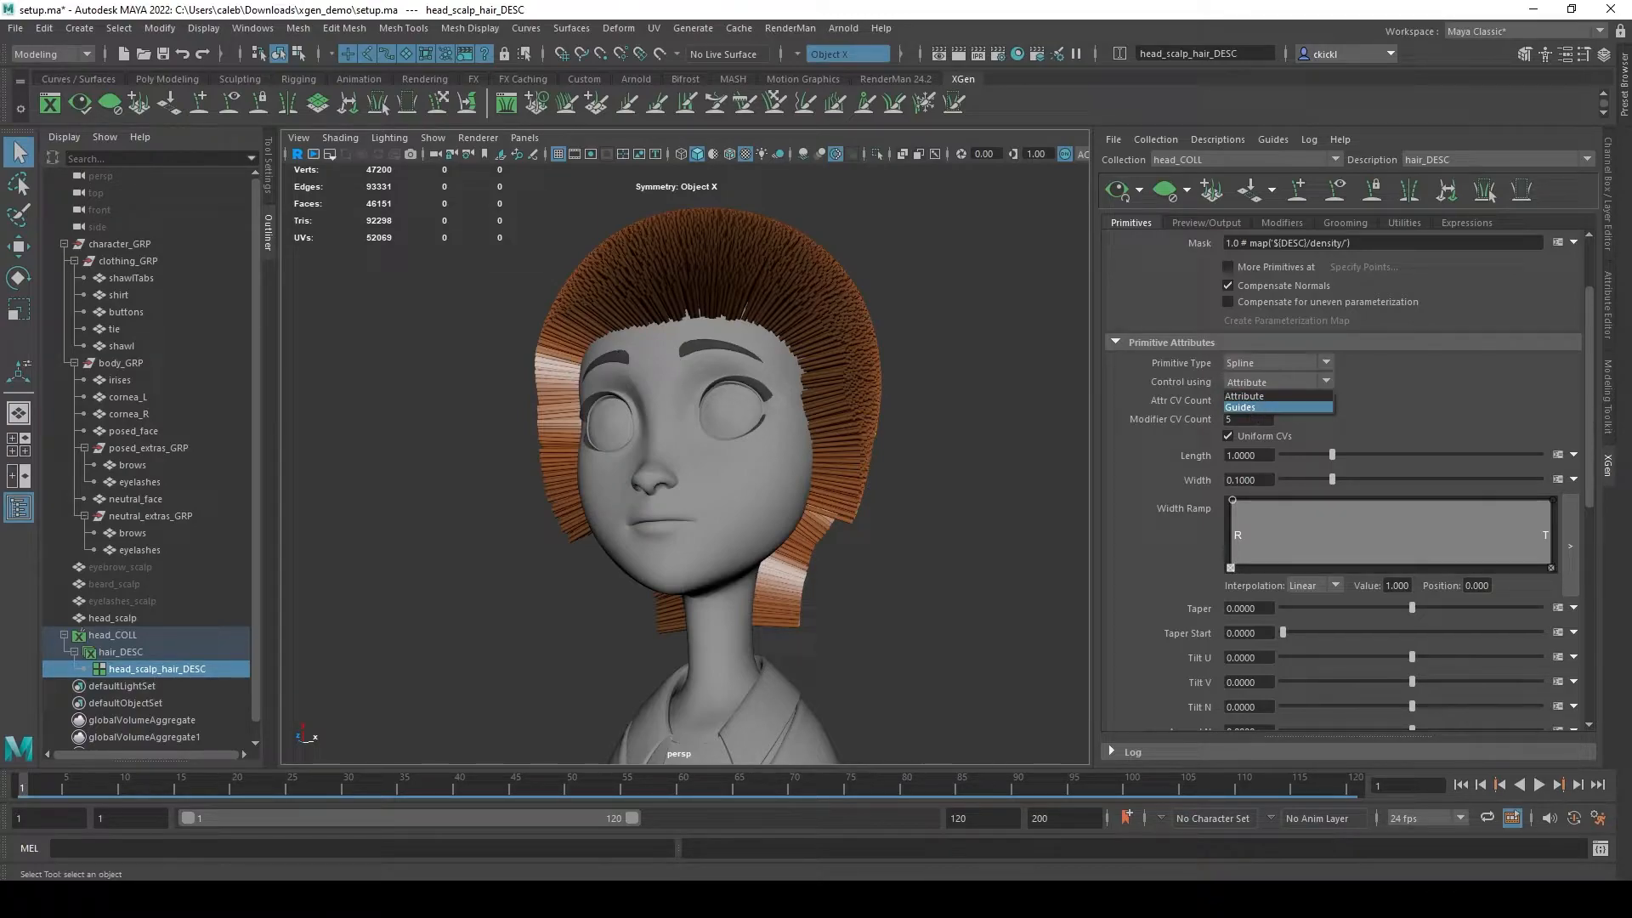
pyautogui.click(1250, 407)
pyautogui.scroll(-1, 1358, 612)
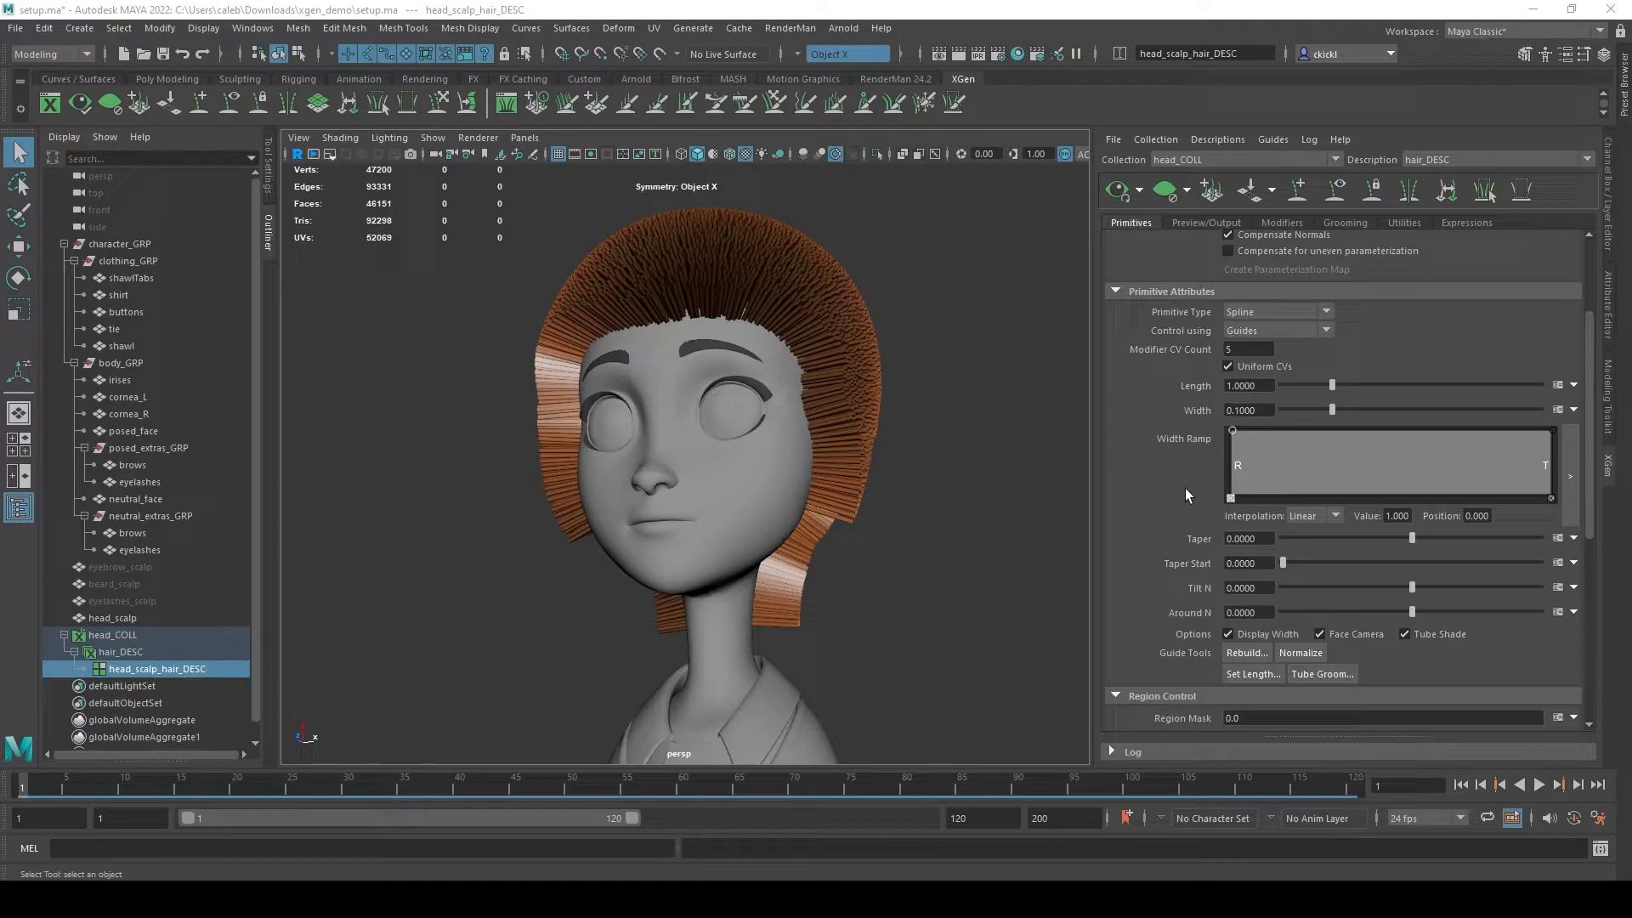
pyautogui.scroll(3, 1328, 430)
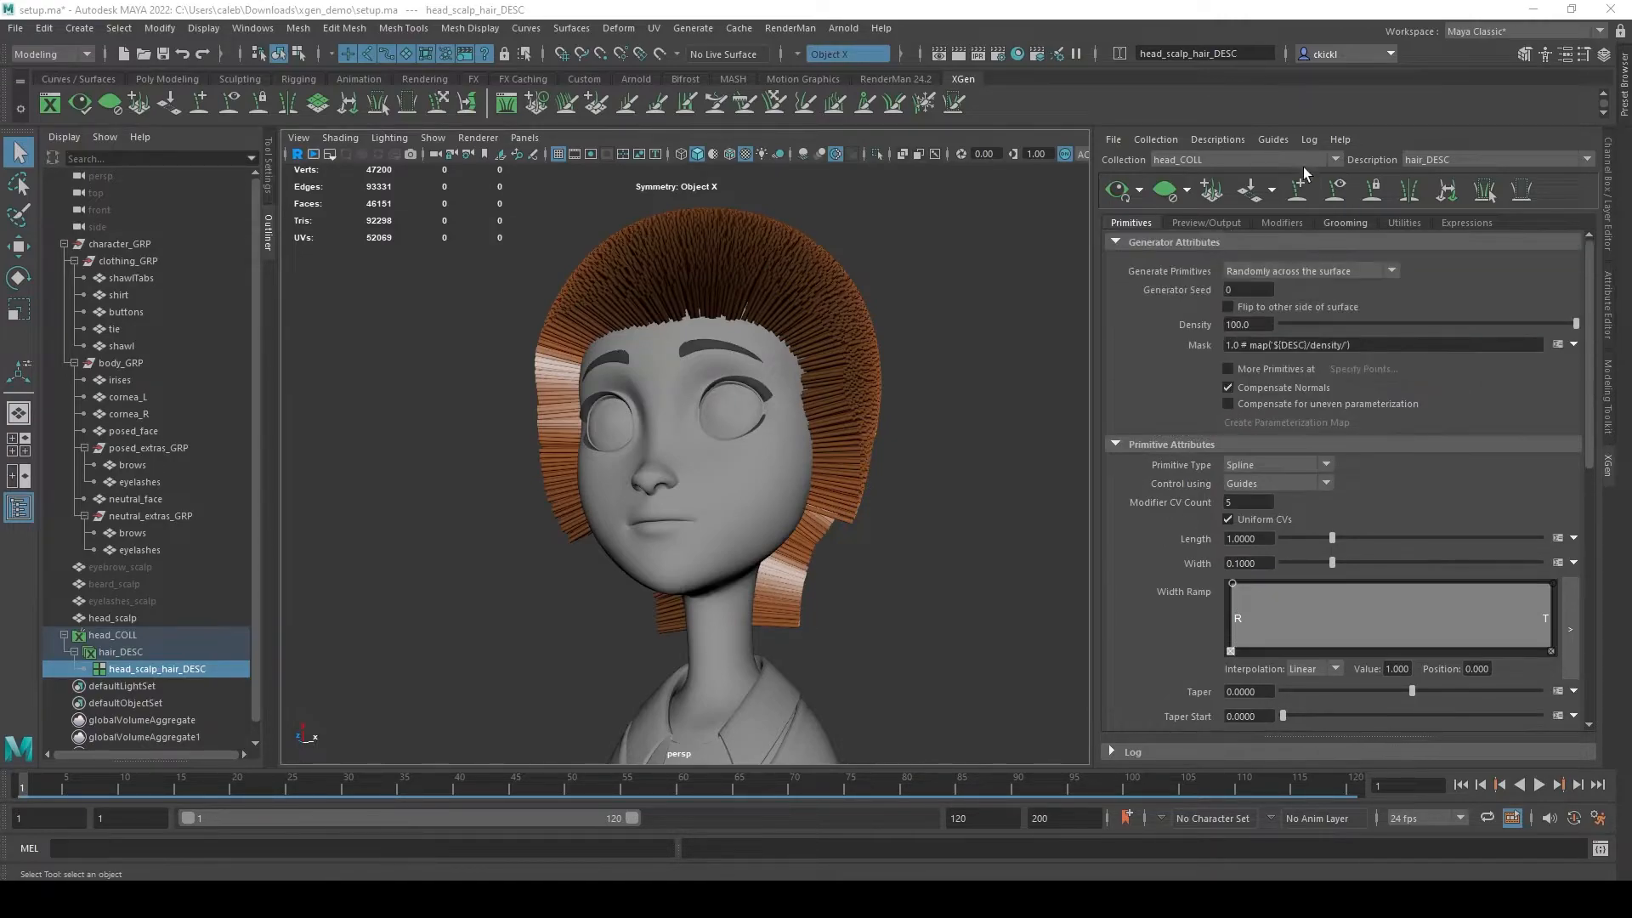
pyautogui.scroll(-2, 1206, 538)
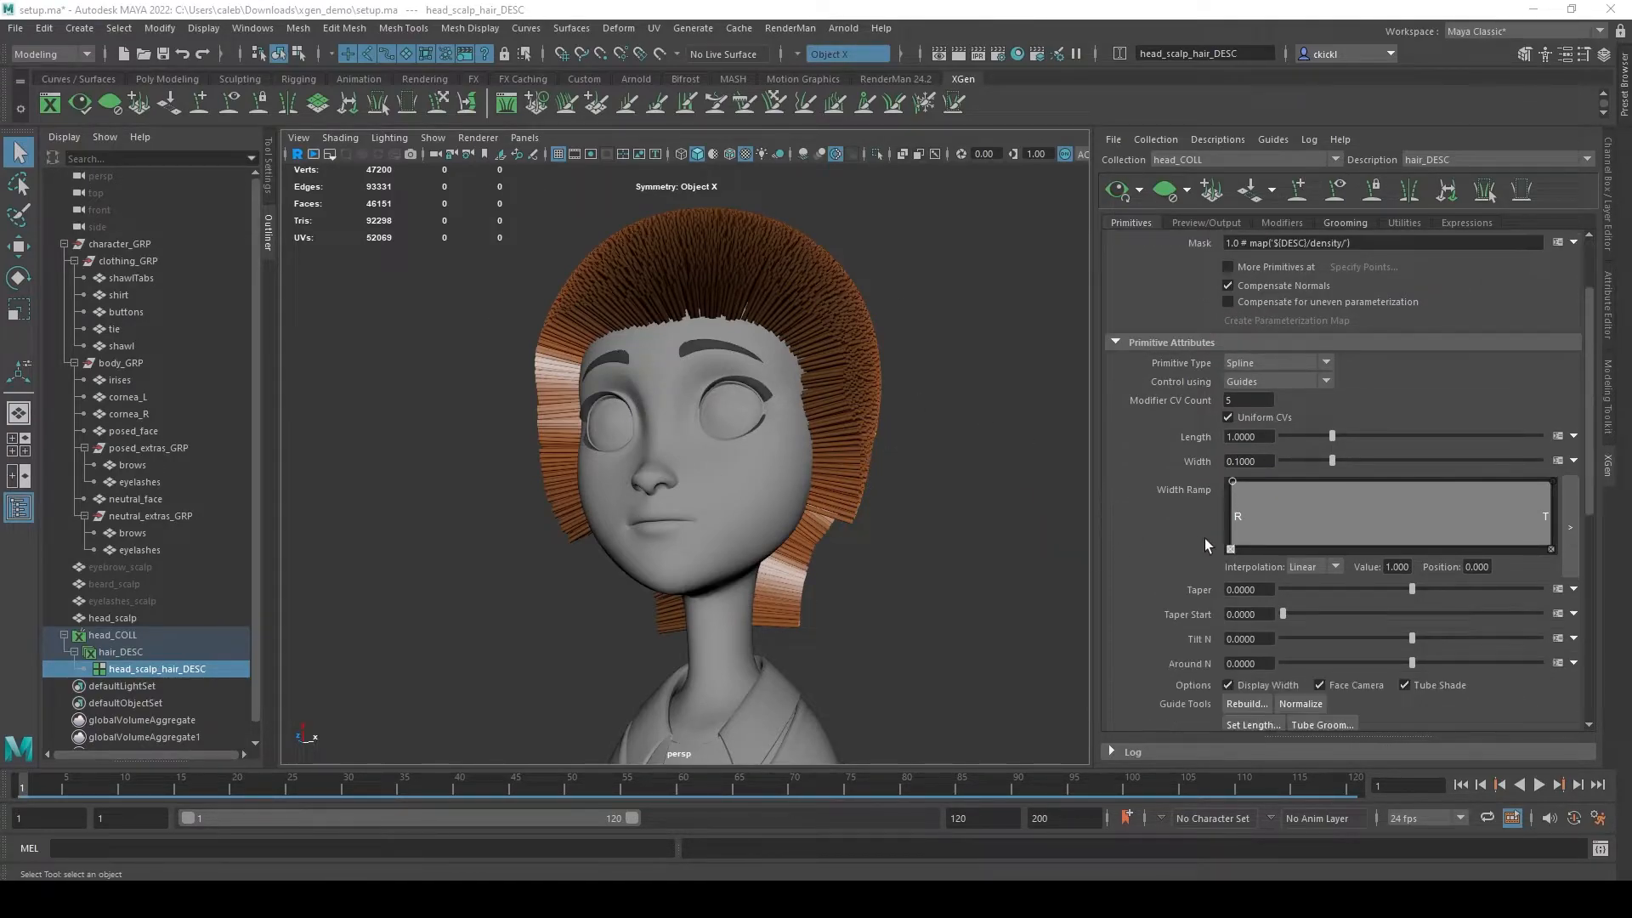
pyautogui.click(1309, 385)
pyautogui.click(1282, 399)
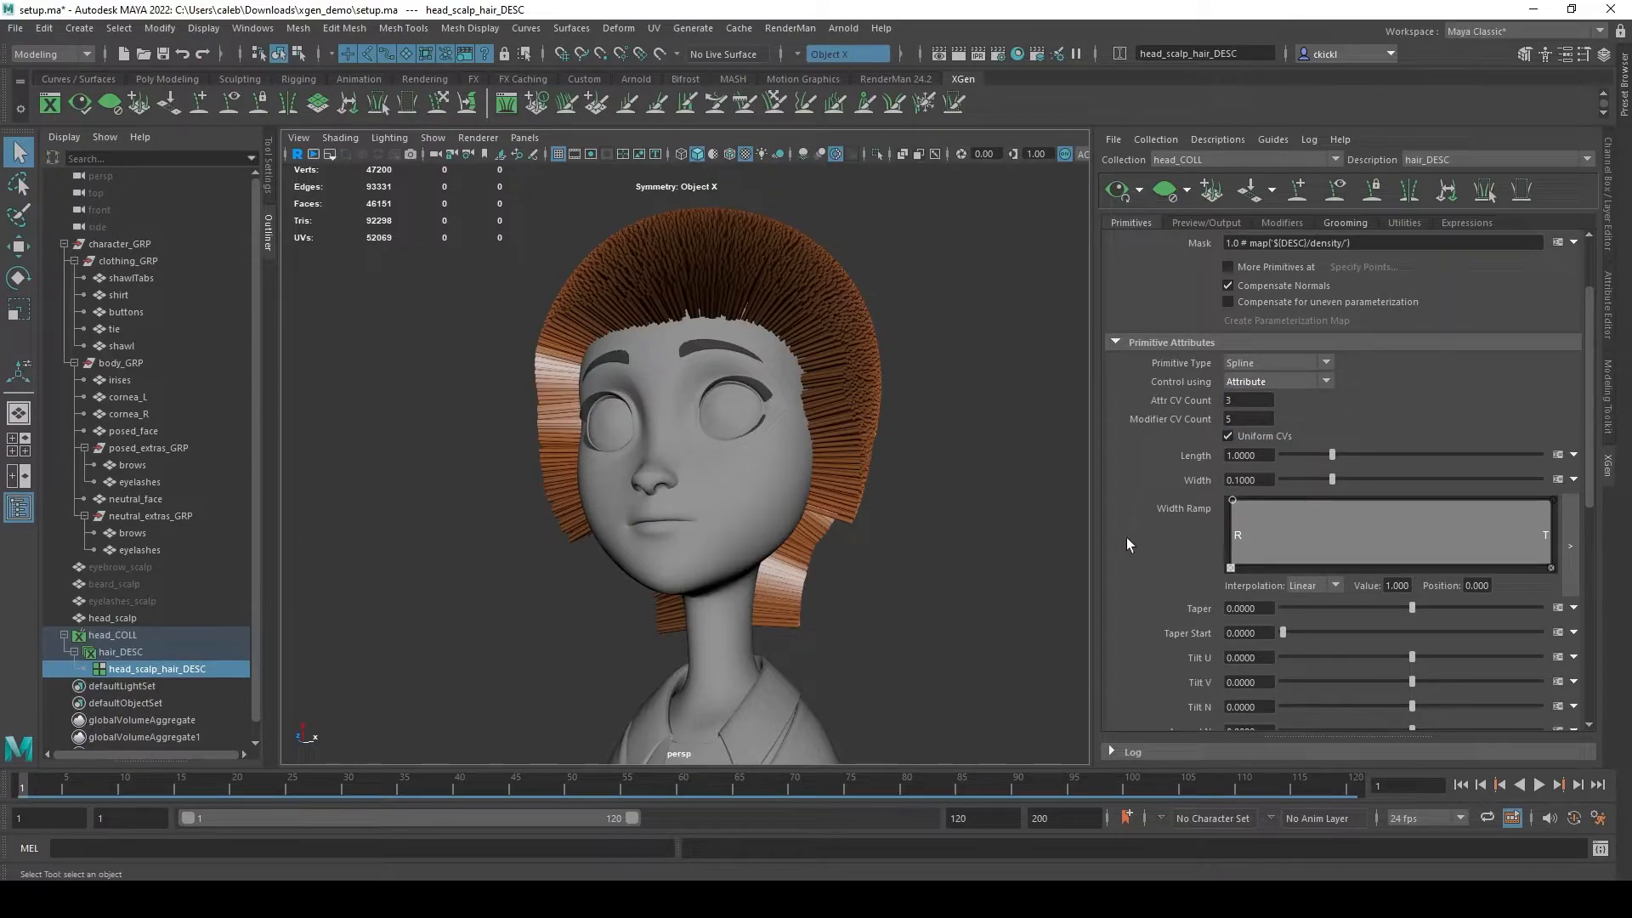
# Look at the Modifier CV Count and increase the hair length to about 2.055.
pyautogui.scroll(-1, 1153, 554)
pyautogui.moveTo(1241, 349); pyautogui.dragTo(1111, 369)
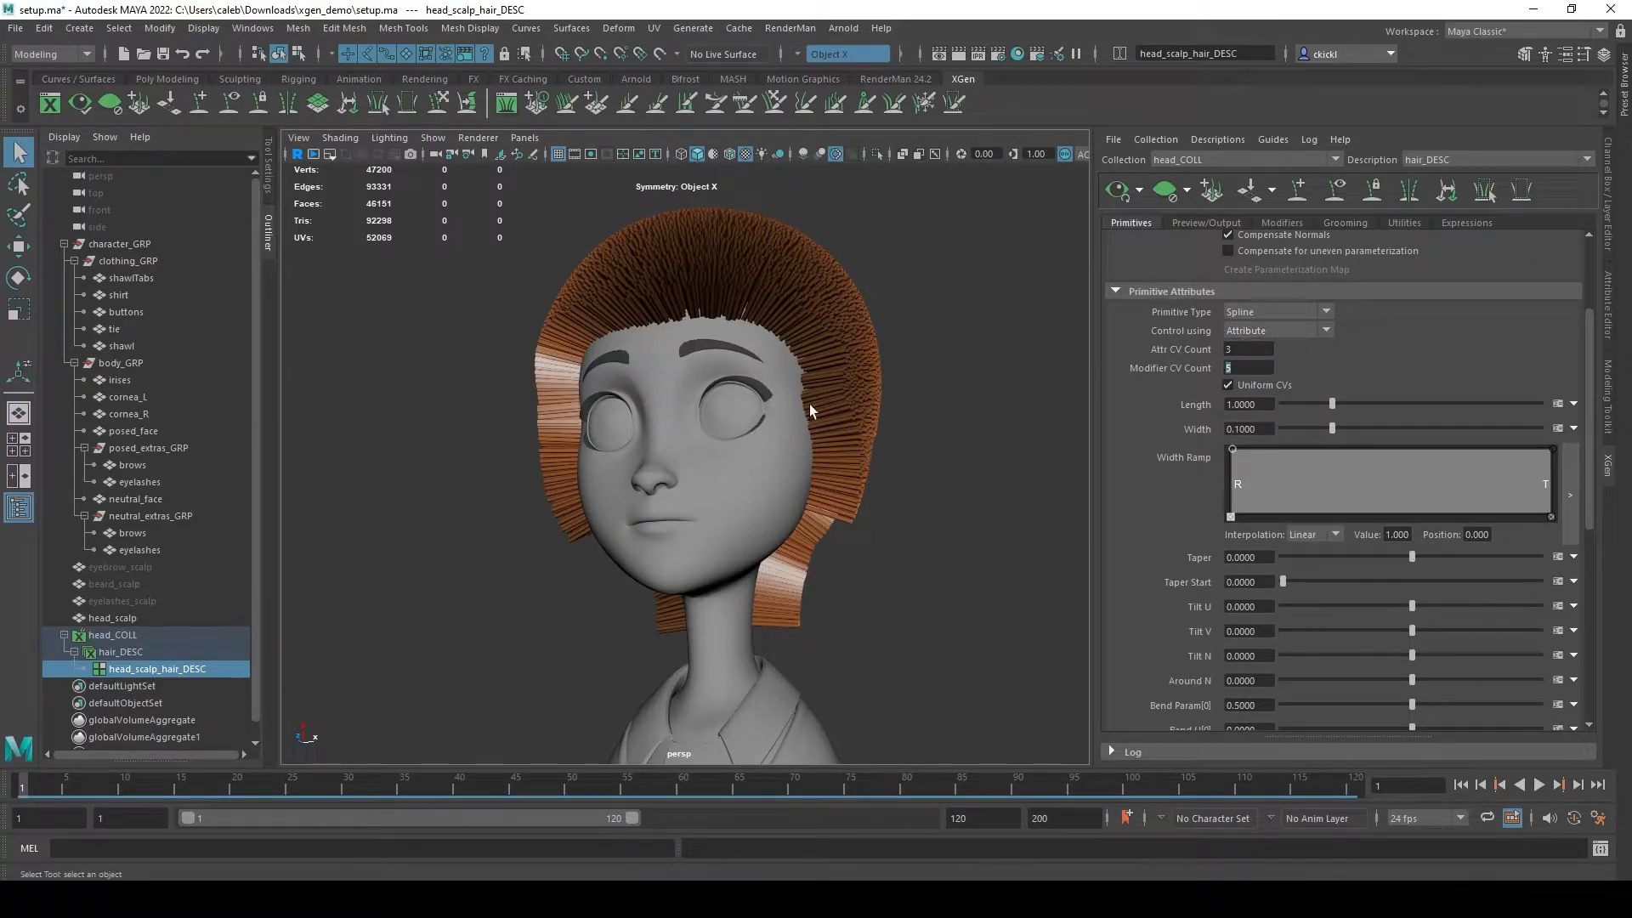
pyautogui.keyDown('alt'); pyautogui.moveTo(810, 411); pyautogui.dragTo(846, 514); pyautogui.keyUp('alt')
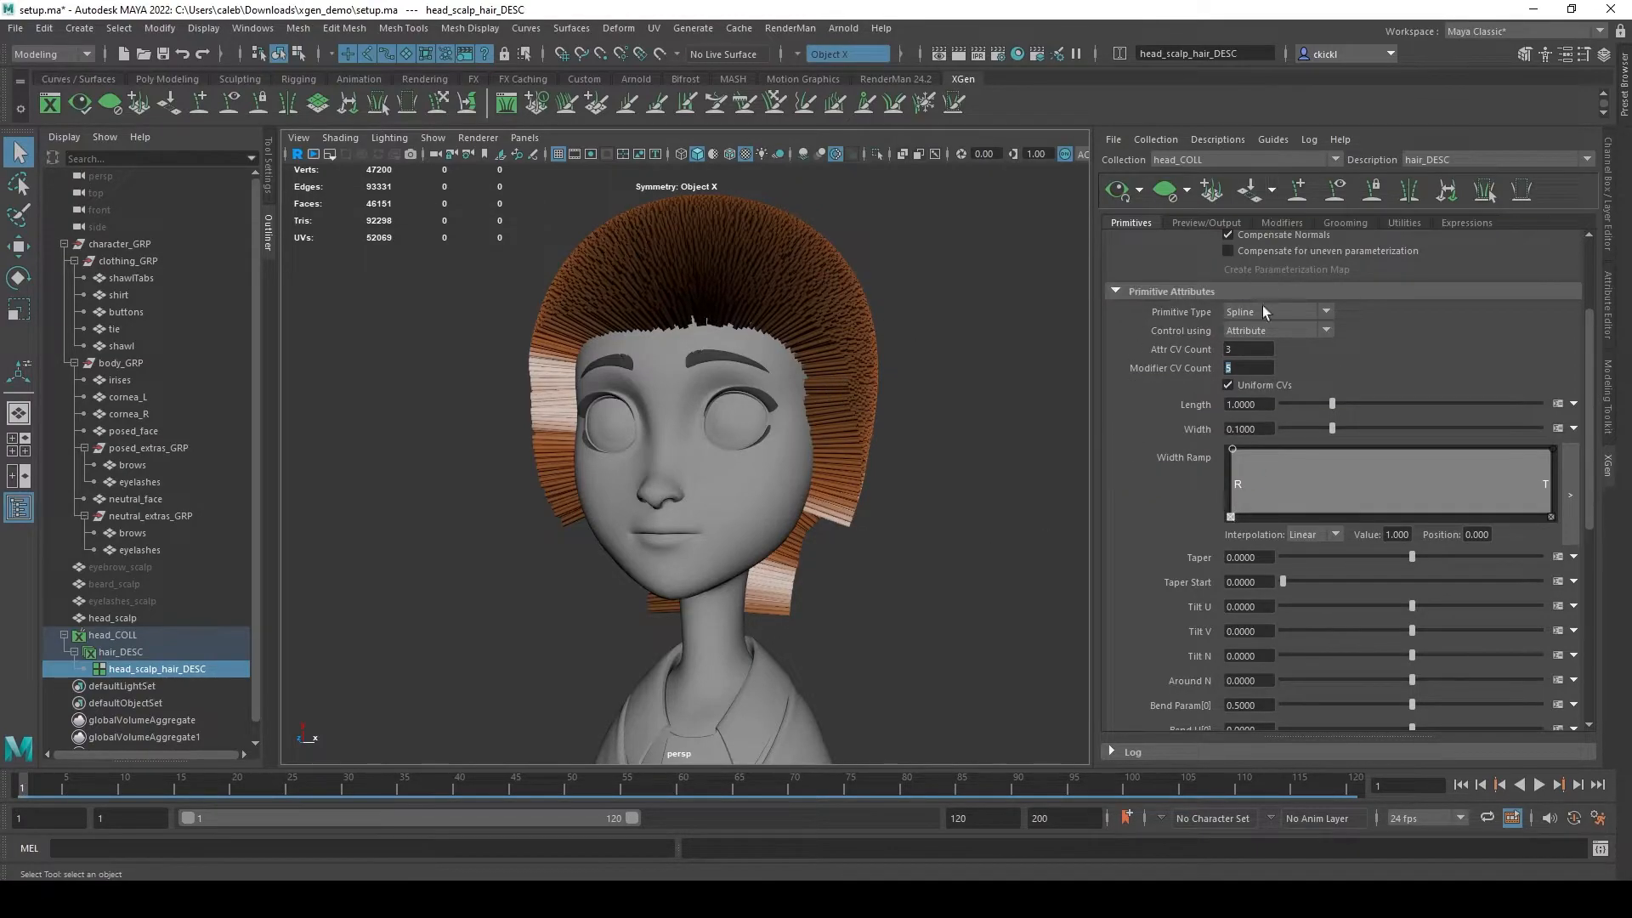
pyautogui.keyDown('alt'); pyautogui.moveTo(977, 408); pyautogui.dragTo(969, 409); pyautogui.keyUp('alt')
pyautogui.moveTo(1331, 405); pyautogui.dragTo(1388, 413)
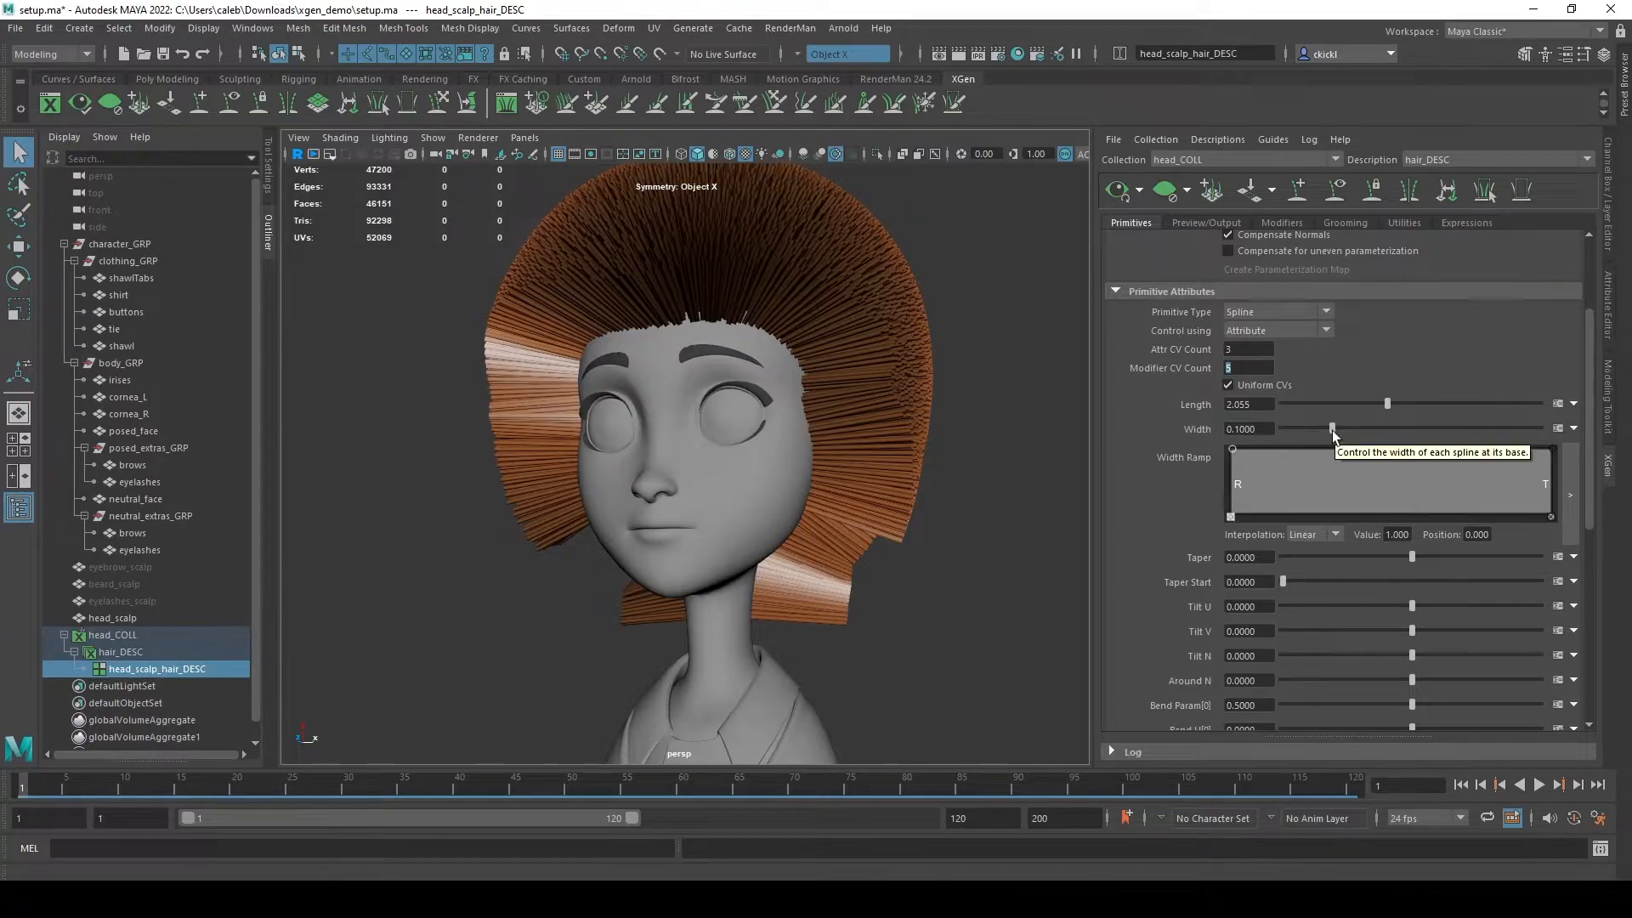
# Reduce the hair width to 0.005 while viewing the strands along the hairline.
pyautogui.moveTo(1333, 428); pyautogui.dragTo(1286, 429)
pyautogui.keyDown('alt'); pyautogui.moveTo(848, 466); pyautogui.dragTo(828, 401); pyautogui.keyUp('alt')
pyautogui.scroll(5, 827, 402)
pyautogui.keyDown('alt'); pyautogui.moveTo(723, 378); pyautogui.dragTo(728, 512, button='middle'); pyautogui.keyUp('alt')
pyautogui.keyDown('alt'); pyautogui.moveTo(727, 512); pyautogui.dragTo(846, 524); pyautogui.keyUp('alt')
pyautogui.scroll(5, 880, 583)
pyautogui.click(1247, 429)
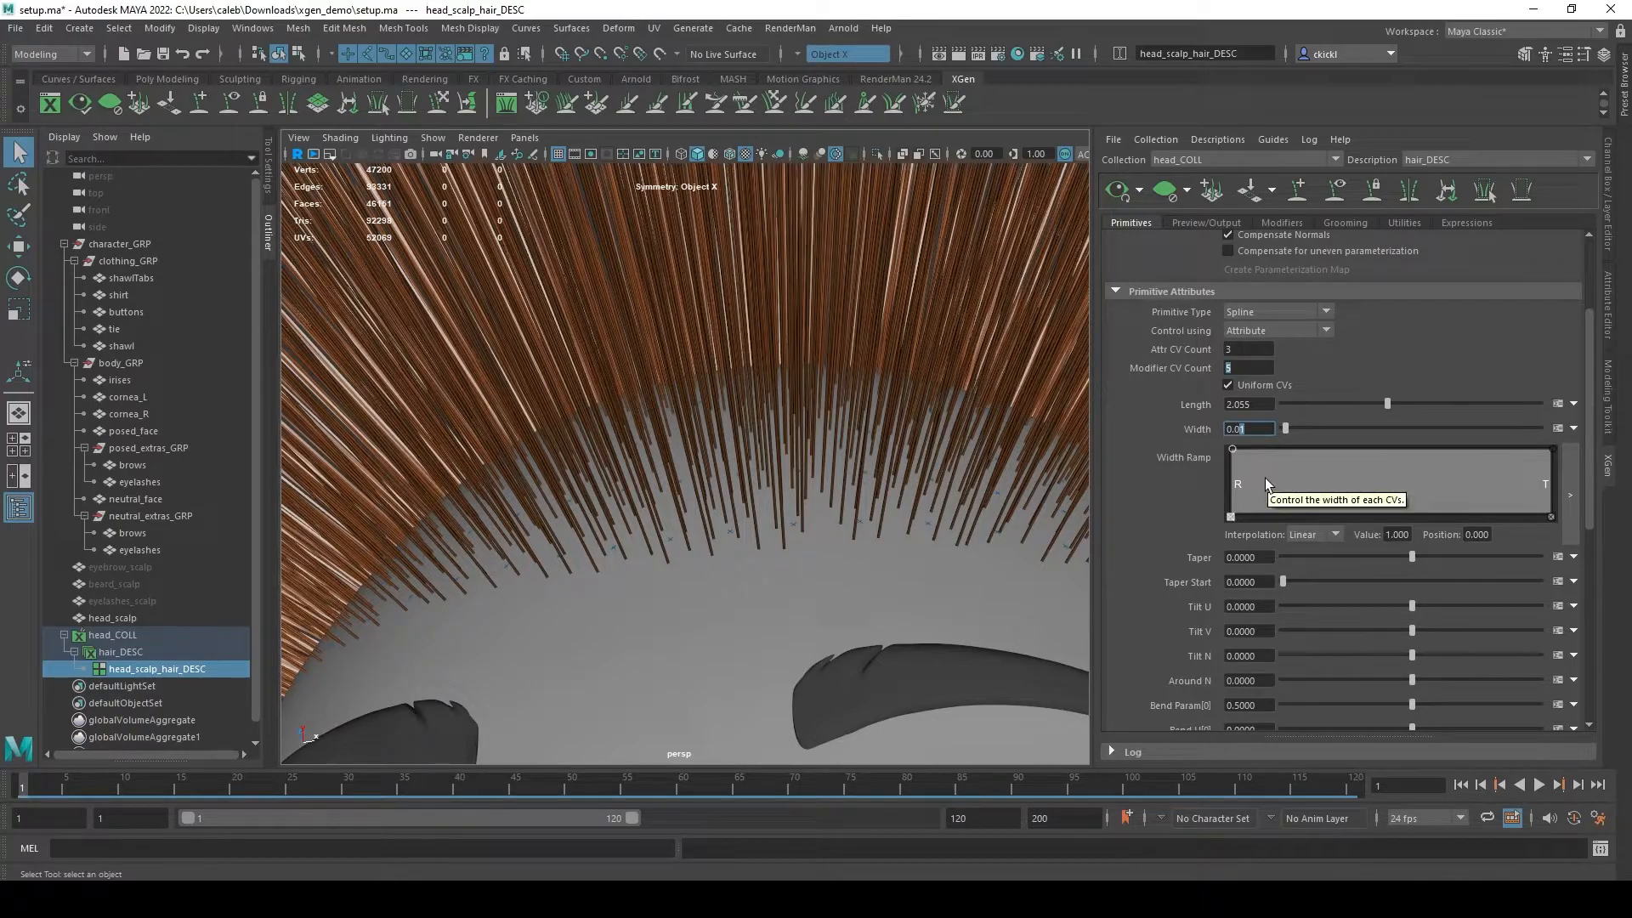
pyautogui.write('5')
pyautogui.press('Return')
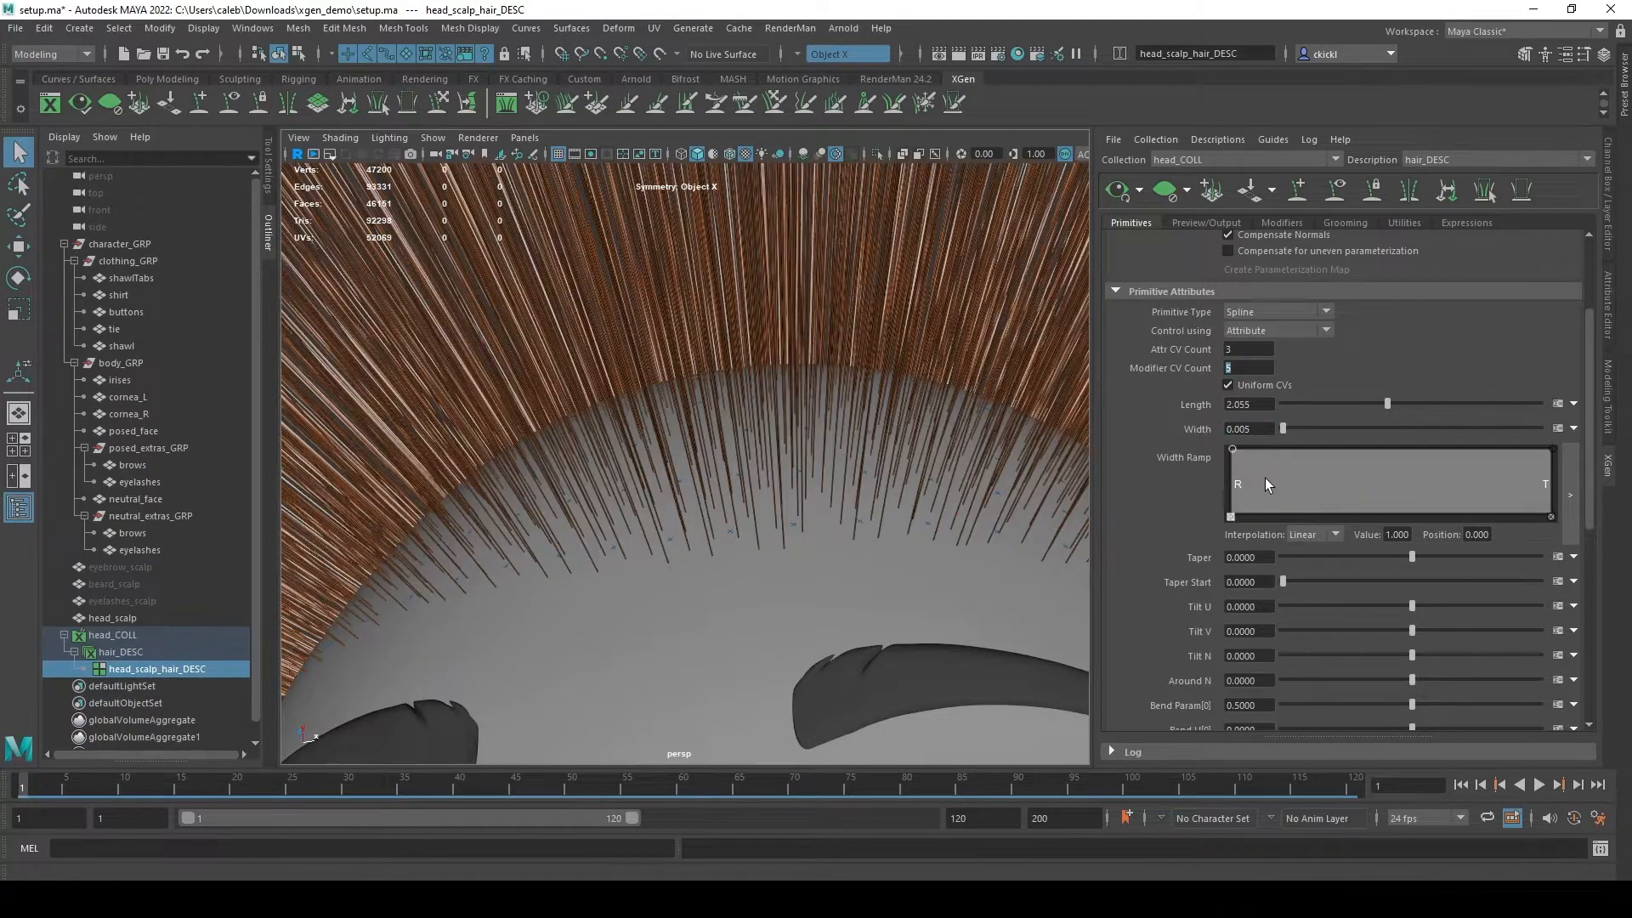
# Inspect the thin hair at the hairline, and toggle the viewport gate and gate mask until both are hidden.
pyautogui.keyDown('alt'); pyautogui.moveTo(979, 583); pyautogui.dragTo(506, 524, button='right'); pyautogui.keyUp('alt')
pyautogui.keyDown('alt'); pyautogui.moveTo(506, 525); pyautogui.dragTo(546, 565); pyautogui.keyUp('alt')
pyautogui.keyDown('alt'); pyautogui.moveTo(547, 565); pyautogui.dragTo(940, 648, button='right'); pyautogui.keyUp('alt')
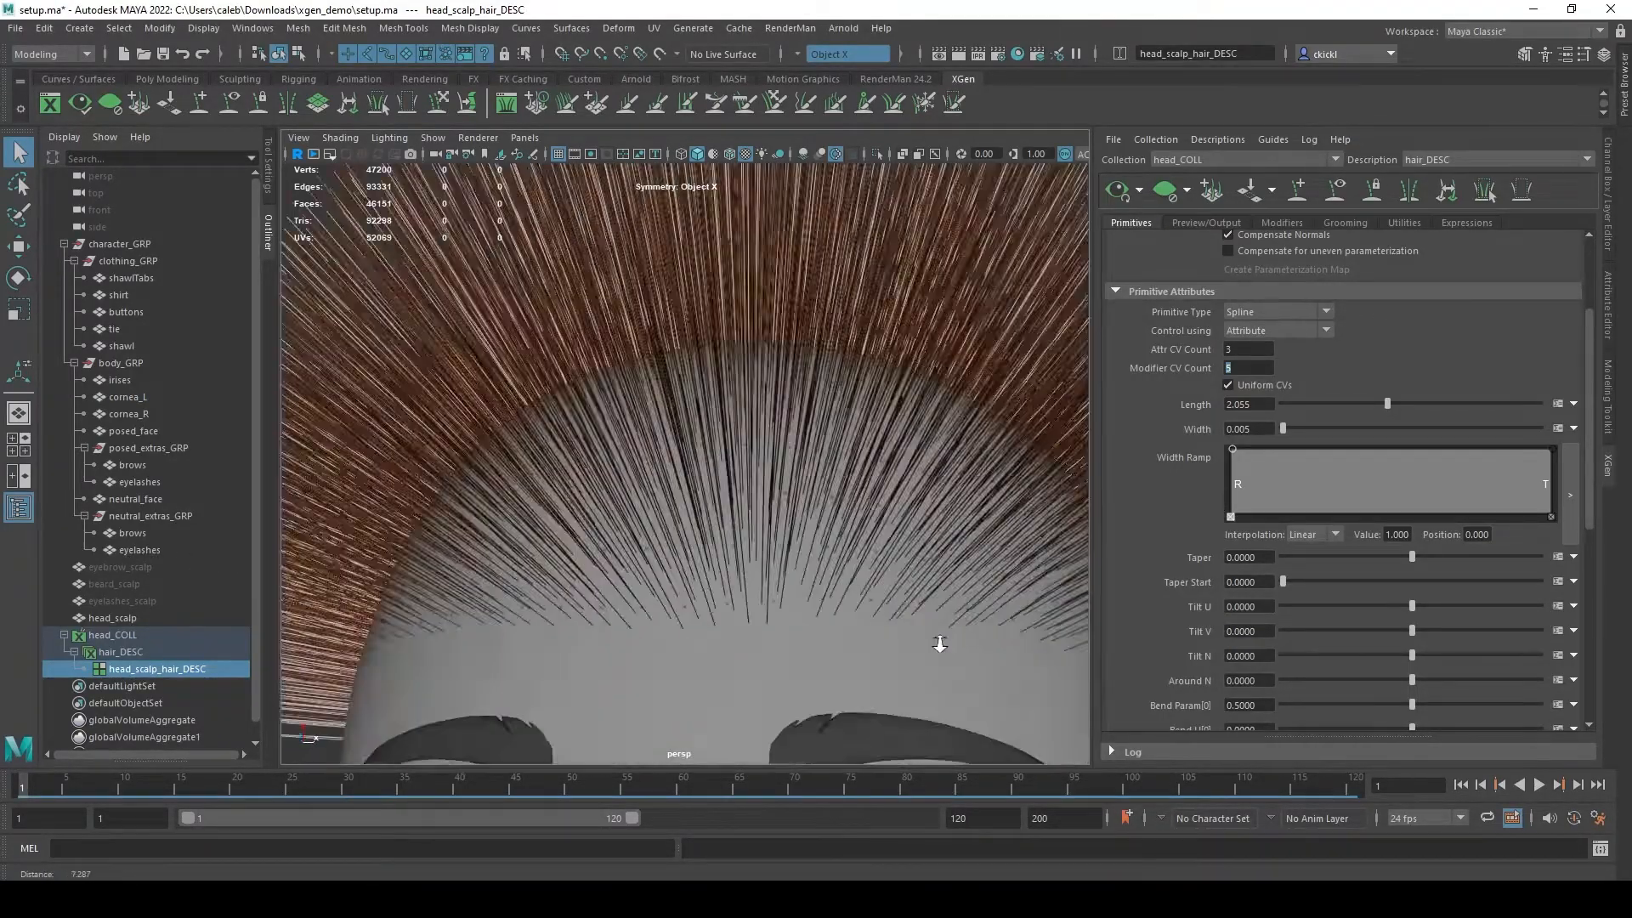
pyautogui.keyDown('alt'); pyautogui.moveTo(717, 644); pyautogui.dragTo(721, 599); pyautogui.keyUp('alt')
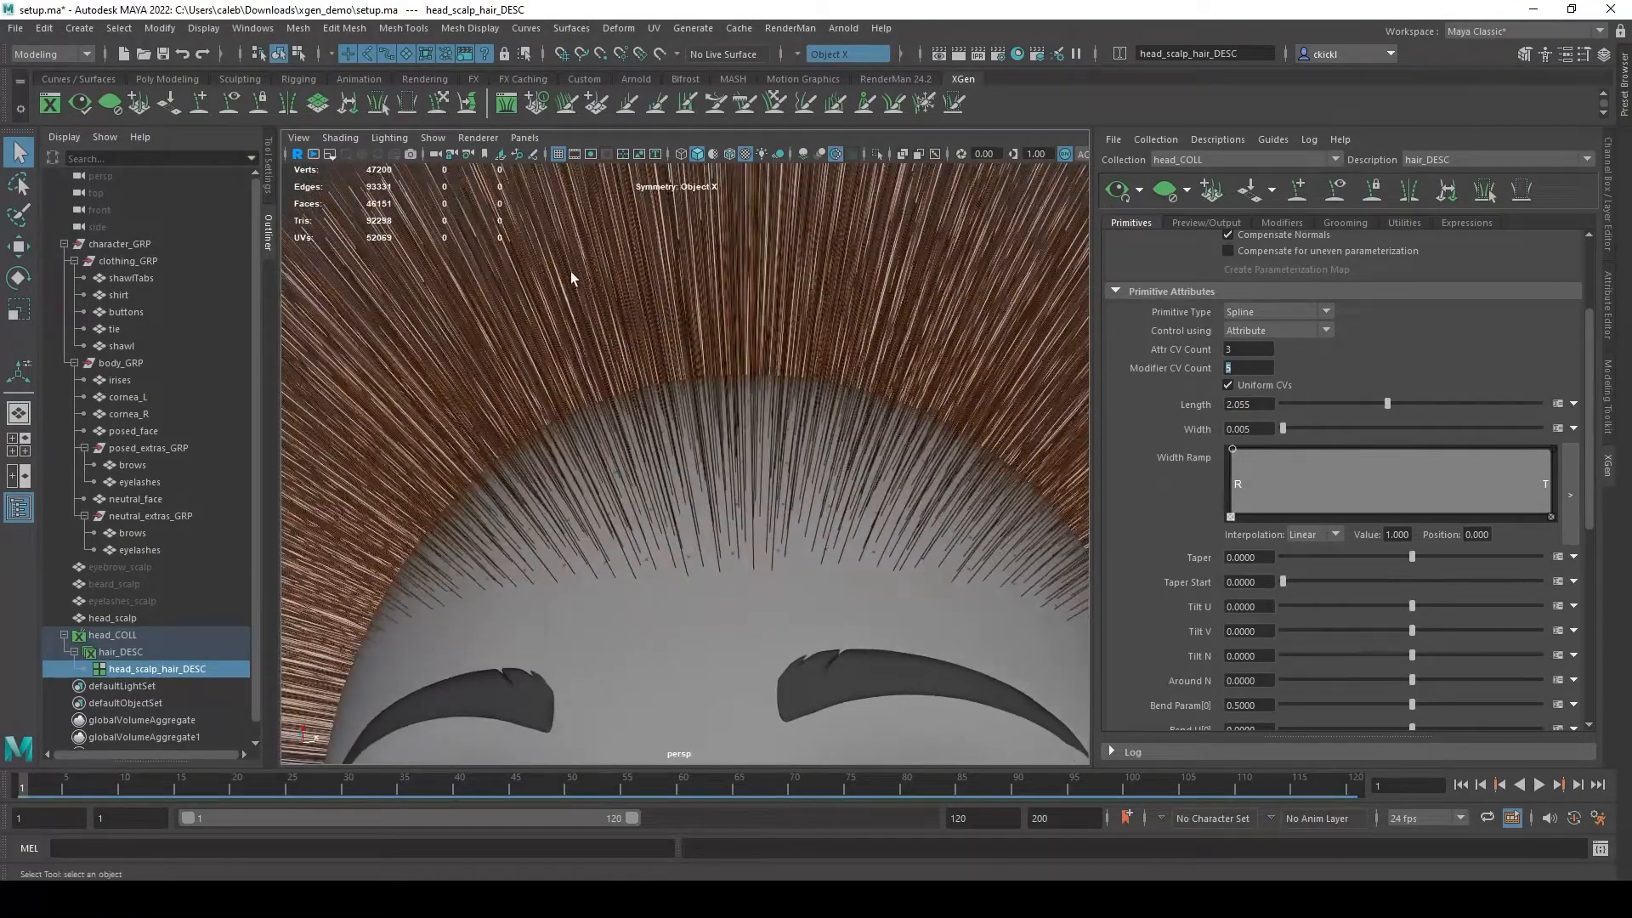
pyautogui.click(607, 154)
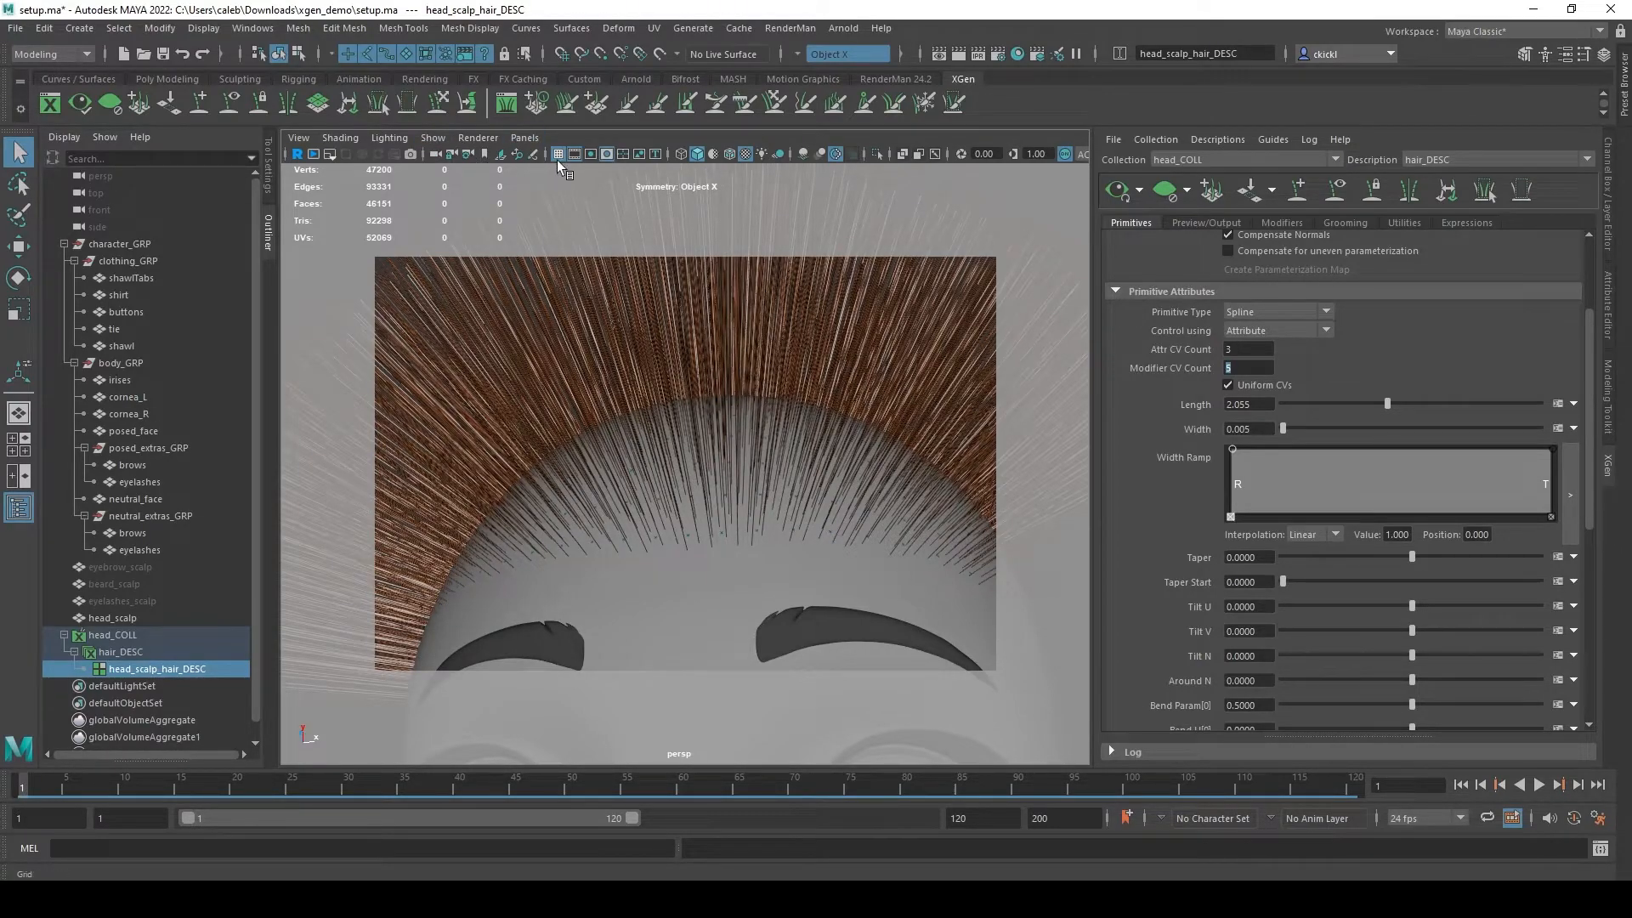
pyautogui.click(607, 154)
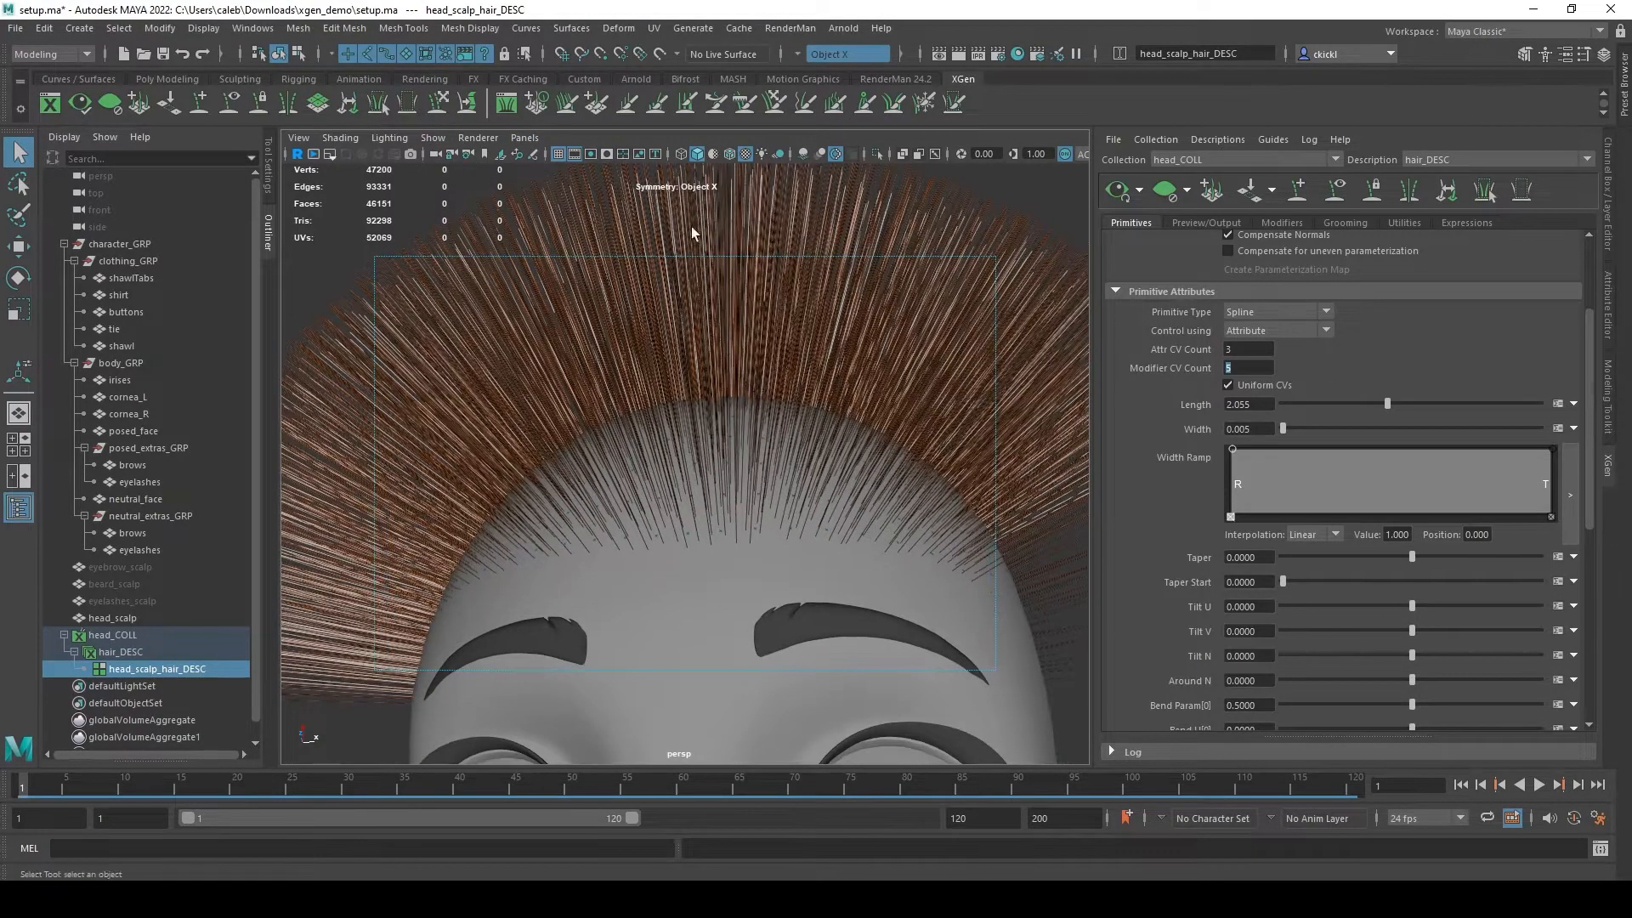
pyautogui.click(575, 155)
# Update the XGen preview and inspect the thin hair around the whole head.
pyautogui.keyDown('alt'); pyautogui.moveTo(656, 252); pyautogui.dragTo(425, 357, button='right'); pyautogui.keyUp('alt')
pyautogui.keyDown('alt'); pyautogui.moveTo(629, 447); pyautogui.dragTo(649, 485); pyautogui.keyUp('alt')
pyautogui.keyDown('alt'); pyautogui.moveTo(648, 479); pyautogui.dragTo(644, 400, button='middle'); pyautogui.keyUp('alt')
pyautogui.click(1122, 191)
pyautogui.keyDown('alt'); pyautogui.moveTo(852, 466); pyautogui.dragTo(959, 466); pyautogui.keyUp('alt')
pyautogui.keyDown('alt'); pyautogui.moveTo(959, 467); pyautogui.dragTo(983, 514, button='right'); pyautogui.keyUp('alt')
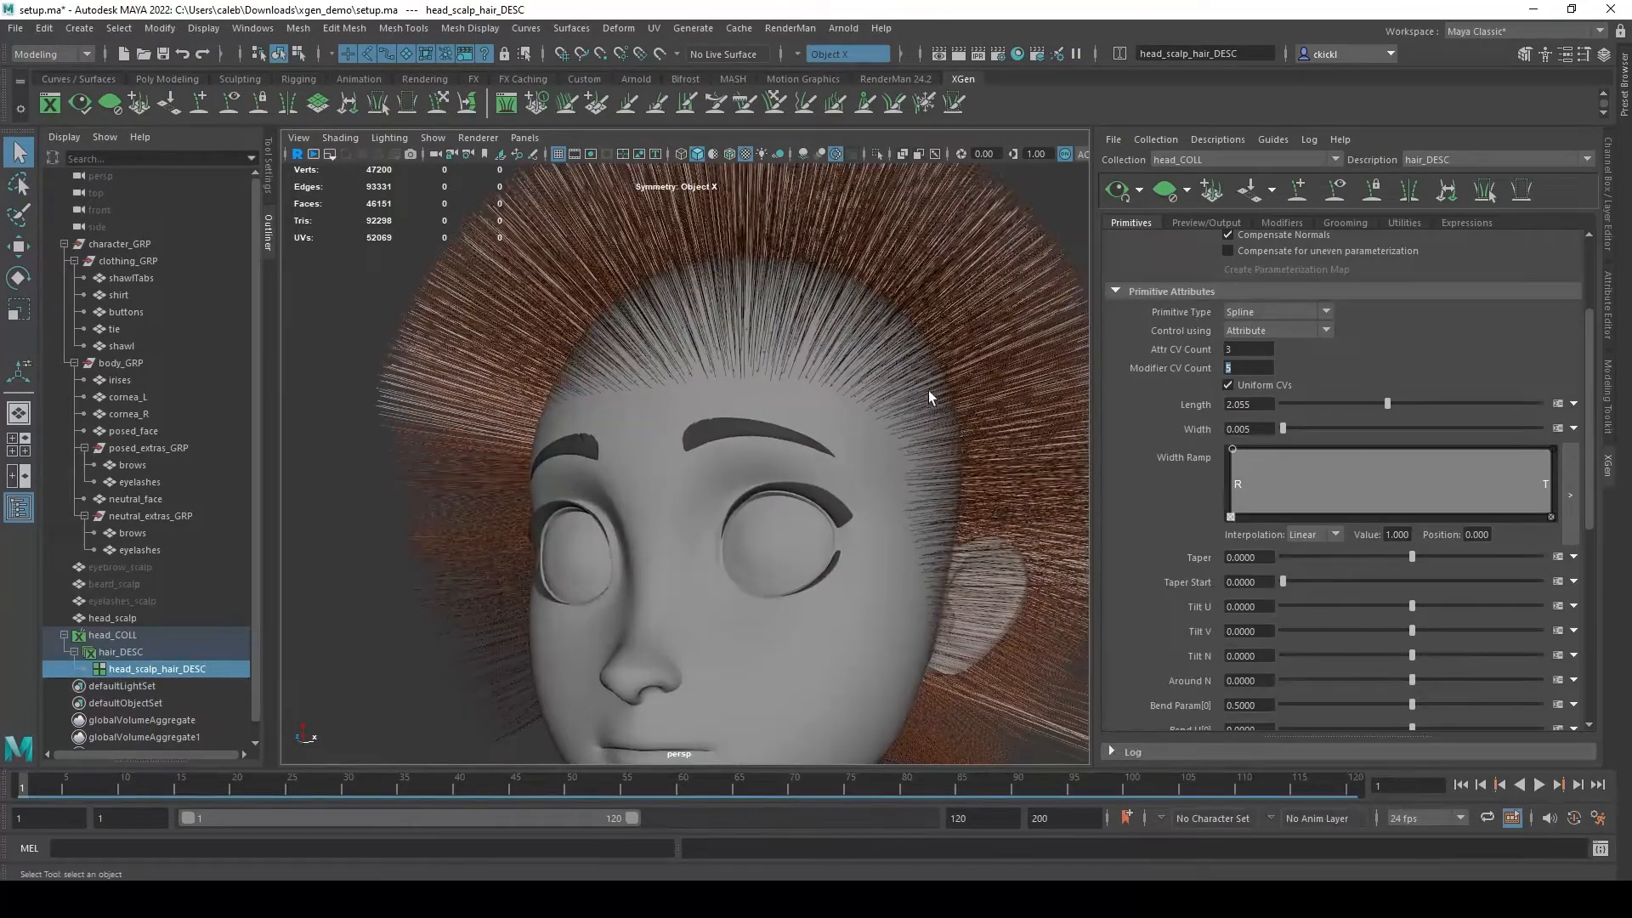
pyautogui.keyDown('alt'); pyautogui.moveTo(926, 394); pyautogui.dragTo(859, 362, button='right'); pyautogui.keyUp('alt')
# Set the hair density to 500 and inspect the fuller hair from several sides.
pyautogui.scroll(3, 1182, 328)
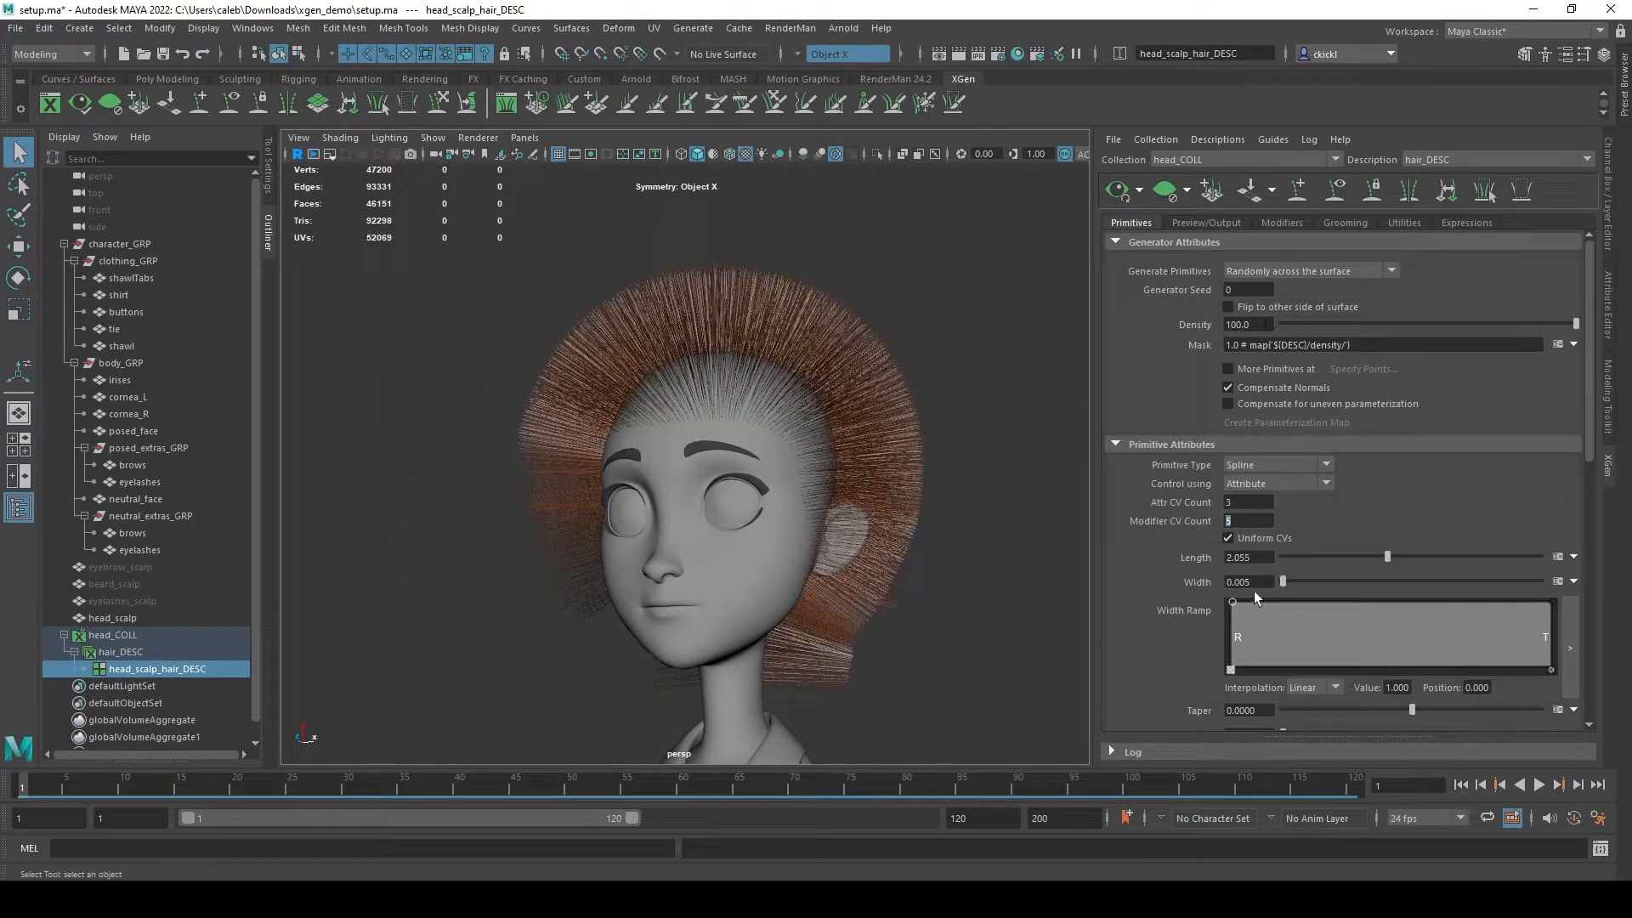
pyautogui.moveTo(1256, 323); pyautogui.dragTo(1153, 325)
pyautogui.write('3')
pyautogui.press('Return')
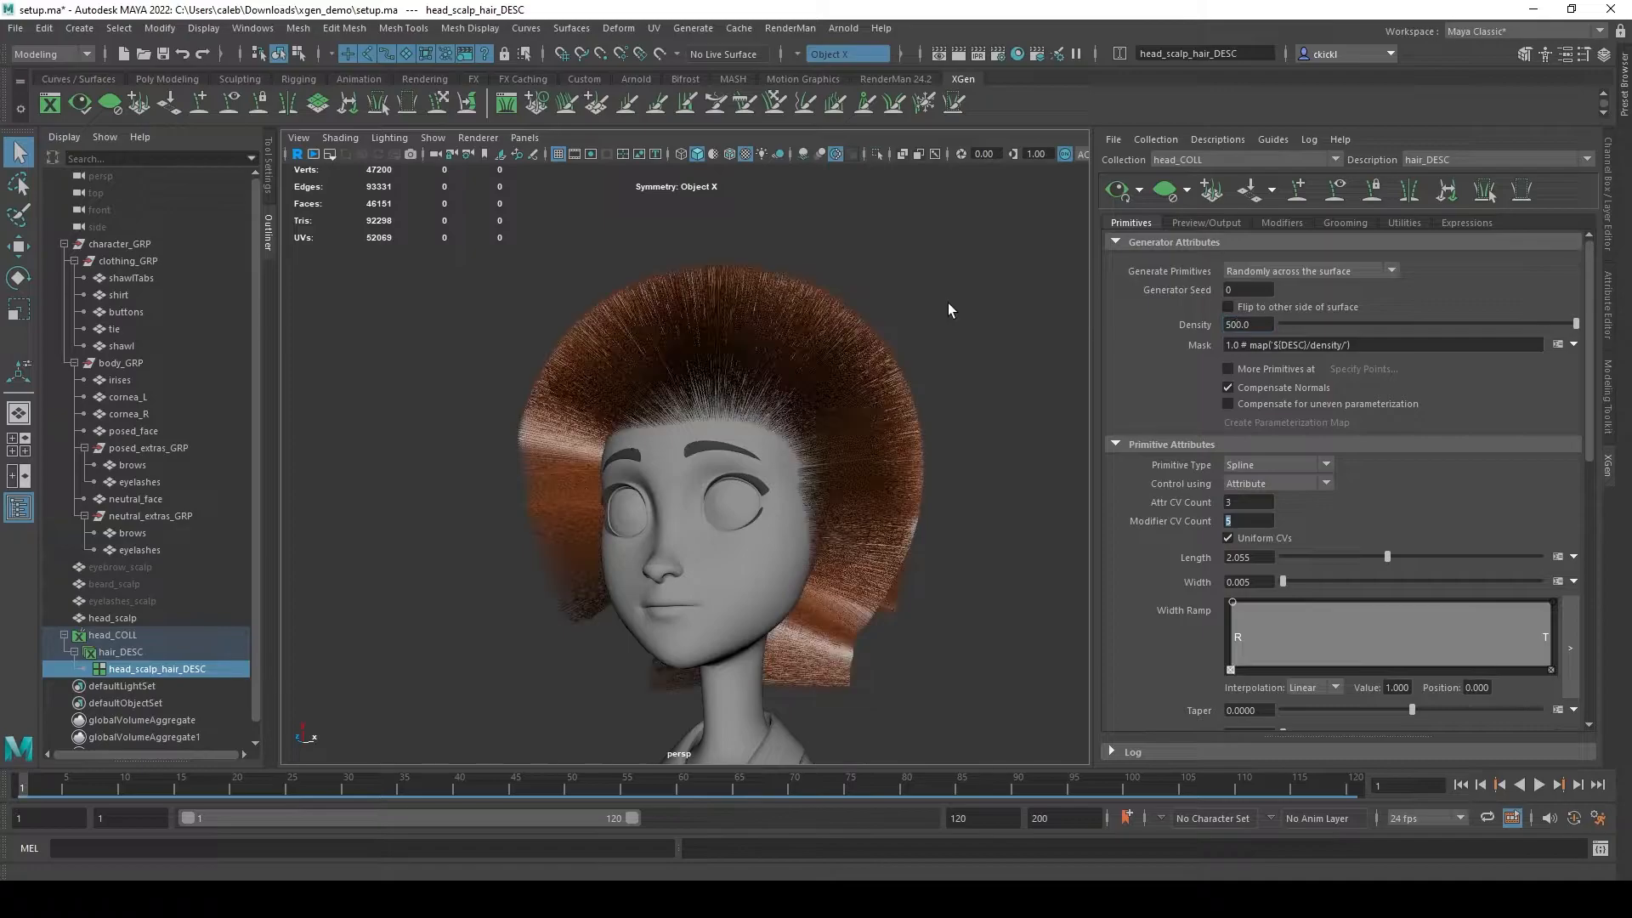
pyautogui.keyDown('alt'); pyautogui.moveTo(947, 302); pyautogui.dragTo(850, 404); pyautogui.keyUp('alt')
pyautogui.keyDown('alt'); pyautogui.moveTo(759, 542); pyautogui.dragTo(920, 559); pyautogui.keyUp('alt')
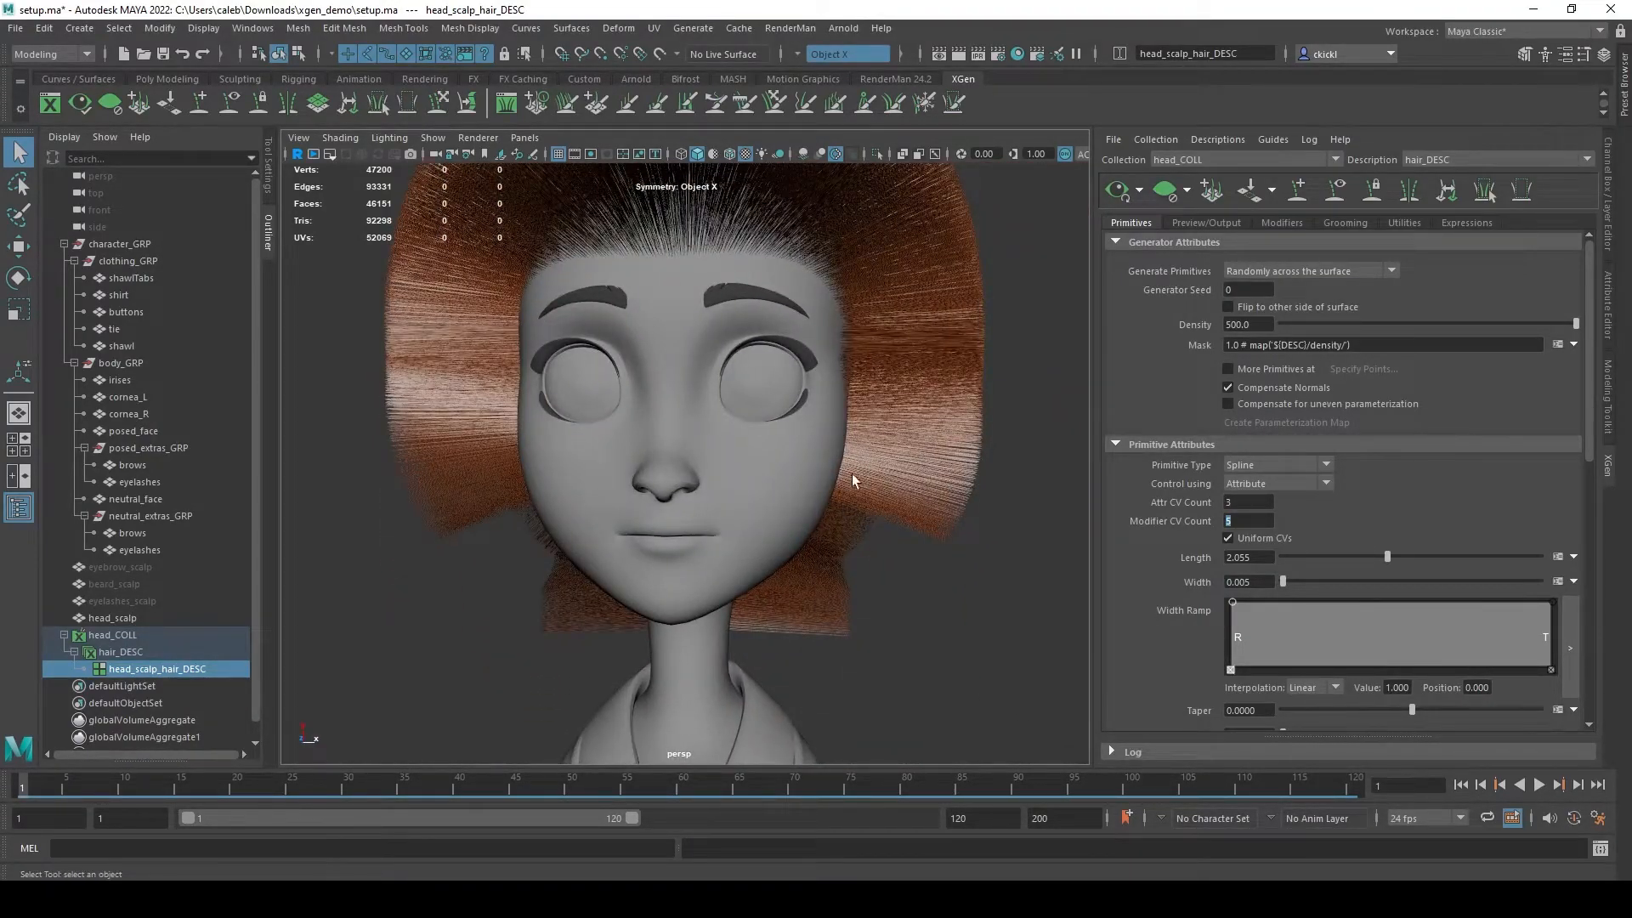
pyautogui.keyDown('alt'); pyautogui.moveTo(1000, 408); pyautogui.dragTo(918, 417); pyautogui.keyUp('alt')
pyautogui.keyDown('alt'); pyautogui.moveTo(992, 590); pyautogui.dragTo(863, 580); pyautogui.keyUp('alt')
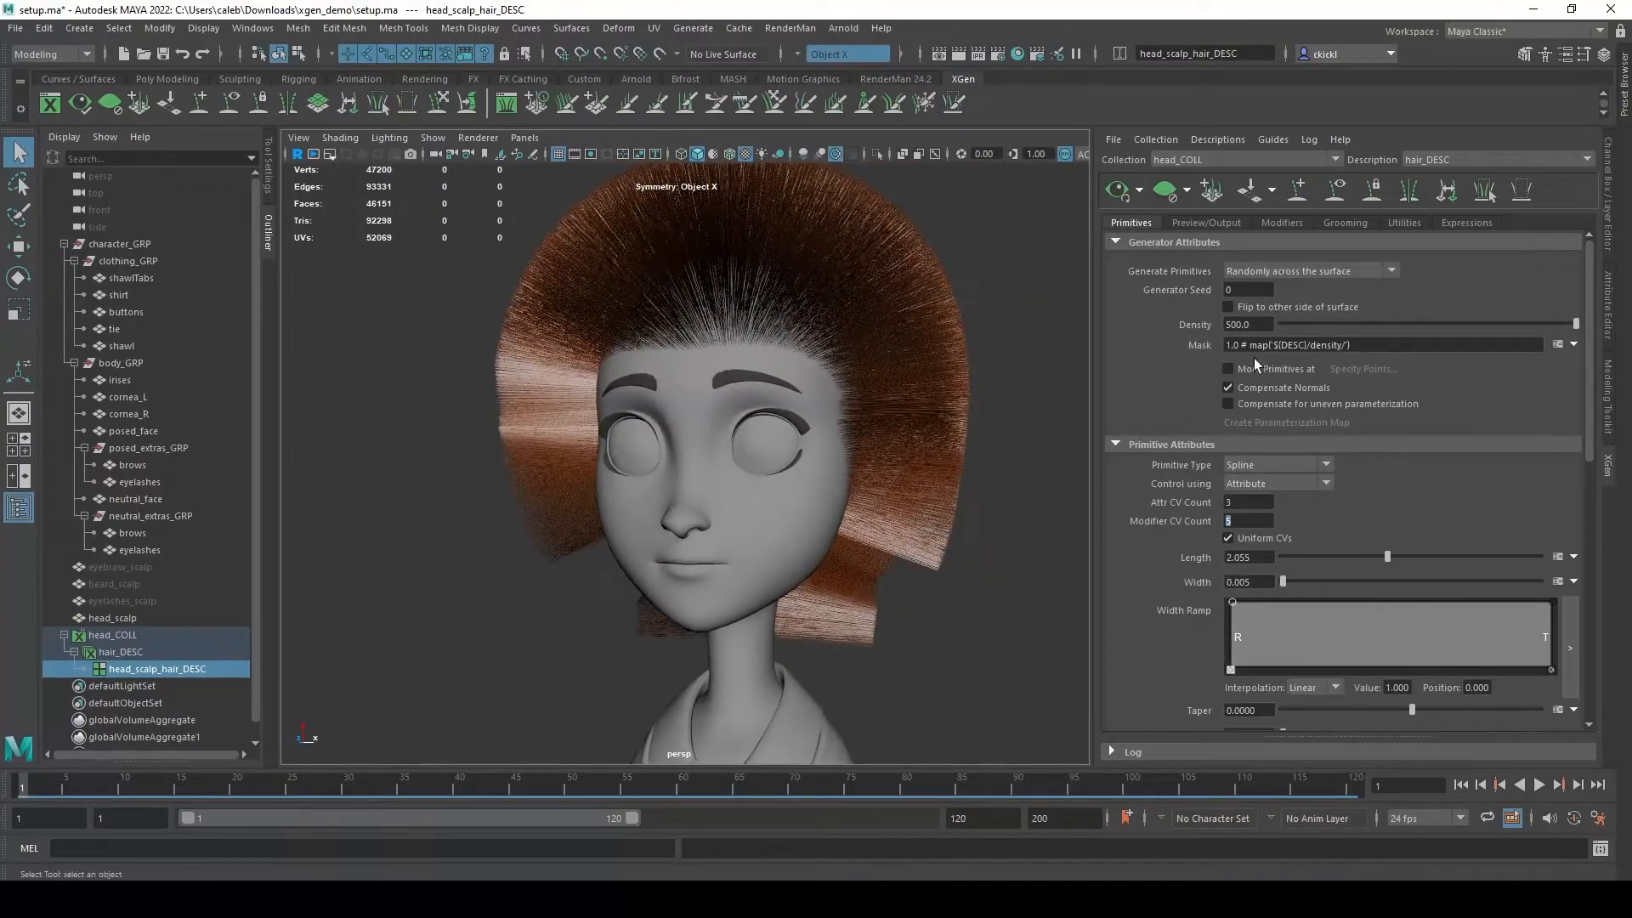
# Set the hair density to 100 while viewing the strands beside the face up close.
pyautogui.click(1253, 482)
pyautogui.click(1151, 411)
pyautogui.moveTo(801, 493)
pyautogui.keyDown('alt'); pyautogui.mouseDown()
pyautogui.moveTo(882, 496)
pyautogui.moveTo(773, 477)
pyautogui.mouseUp(); pyautogui.keyUp('alt')
pyautogui.keyDown('alt'); pyautogui.moveTo(773, 477); pyautogui.dragTo(725, 404, button='right'); pyautogui.keyUp('alt')
pyautogui.keyDown('alt'); pyautogui.moveTo(725, 404); pyautogui.dragTo(977, 425, button='middle'); pyautogui.keyUp('alt')
pyautogui.keyDown('alt'); pyautogui.moveTo(747, 451); pyautogui.dragTo(718, 608, button='right'); pyautogui.keyUp('alt')
pyautogui.click(1243, 325)
pyautogui.write('10')
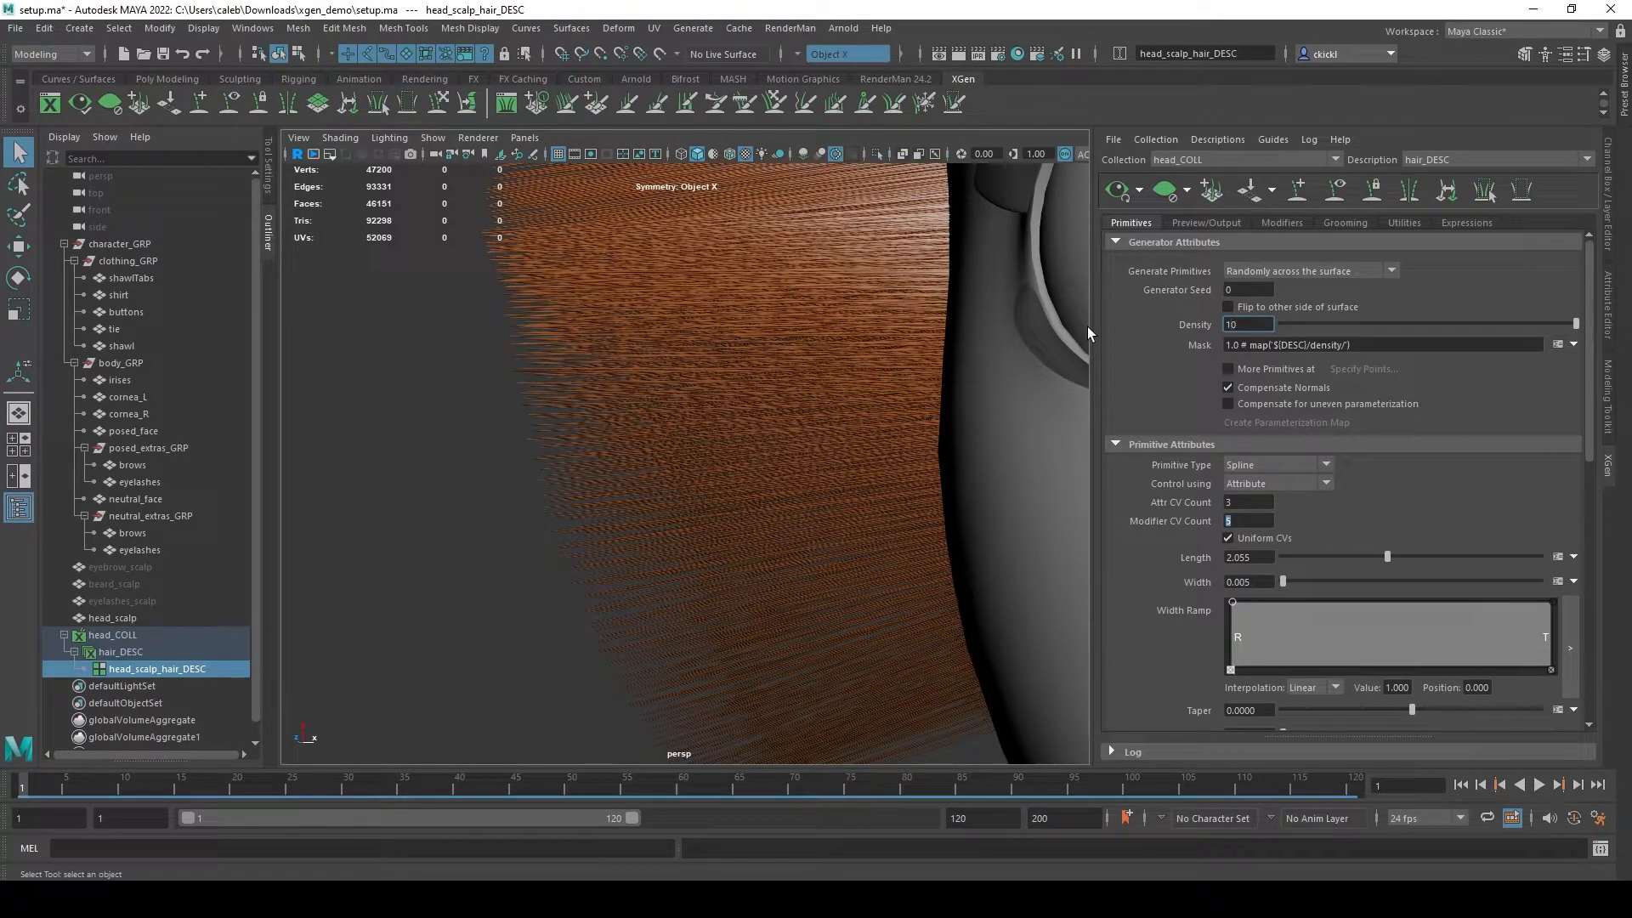
pyautogui.write('0')
pyautogui.press('Return')
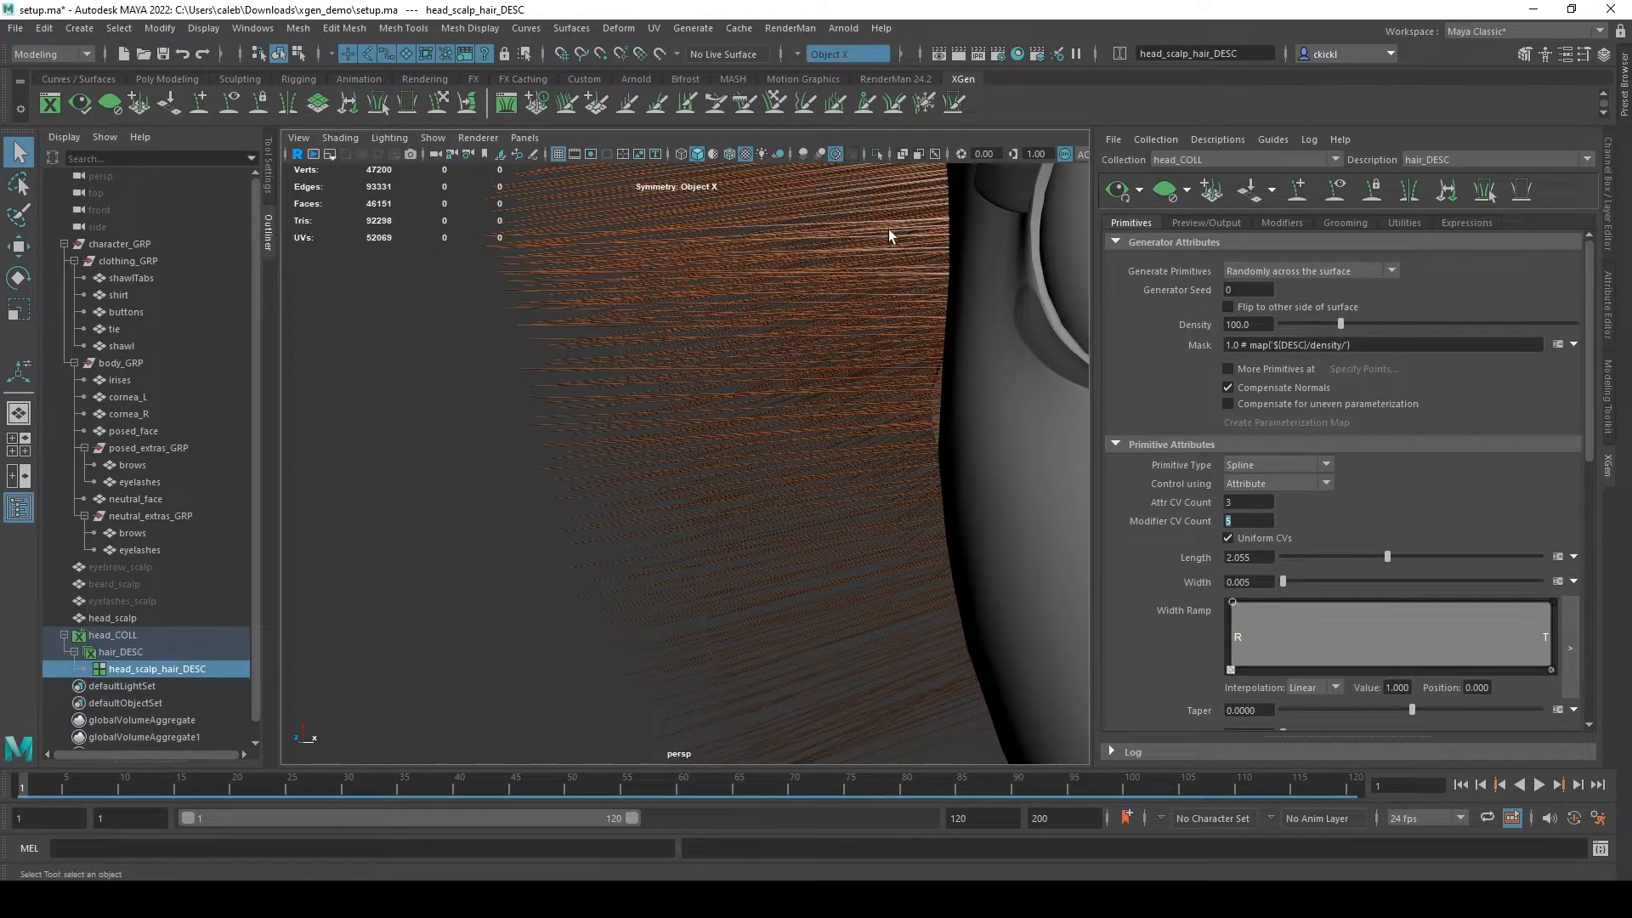
# Toggle the viewport's multisample anti-aliasing to compare how the thin strands display up close.
pyautogui.click(839, 152)
pyautogui.press('f')
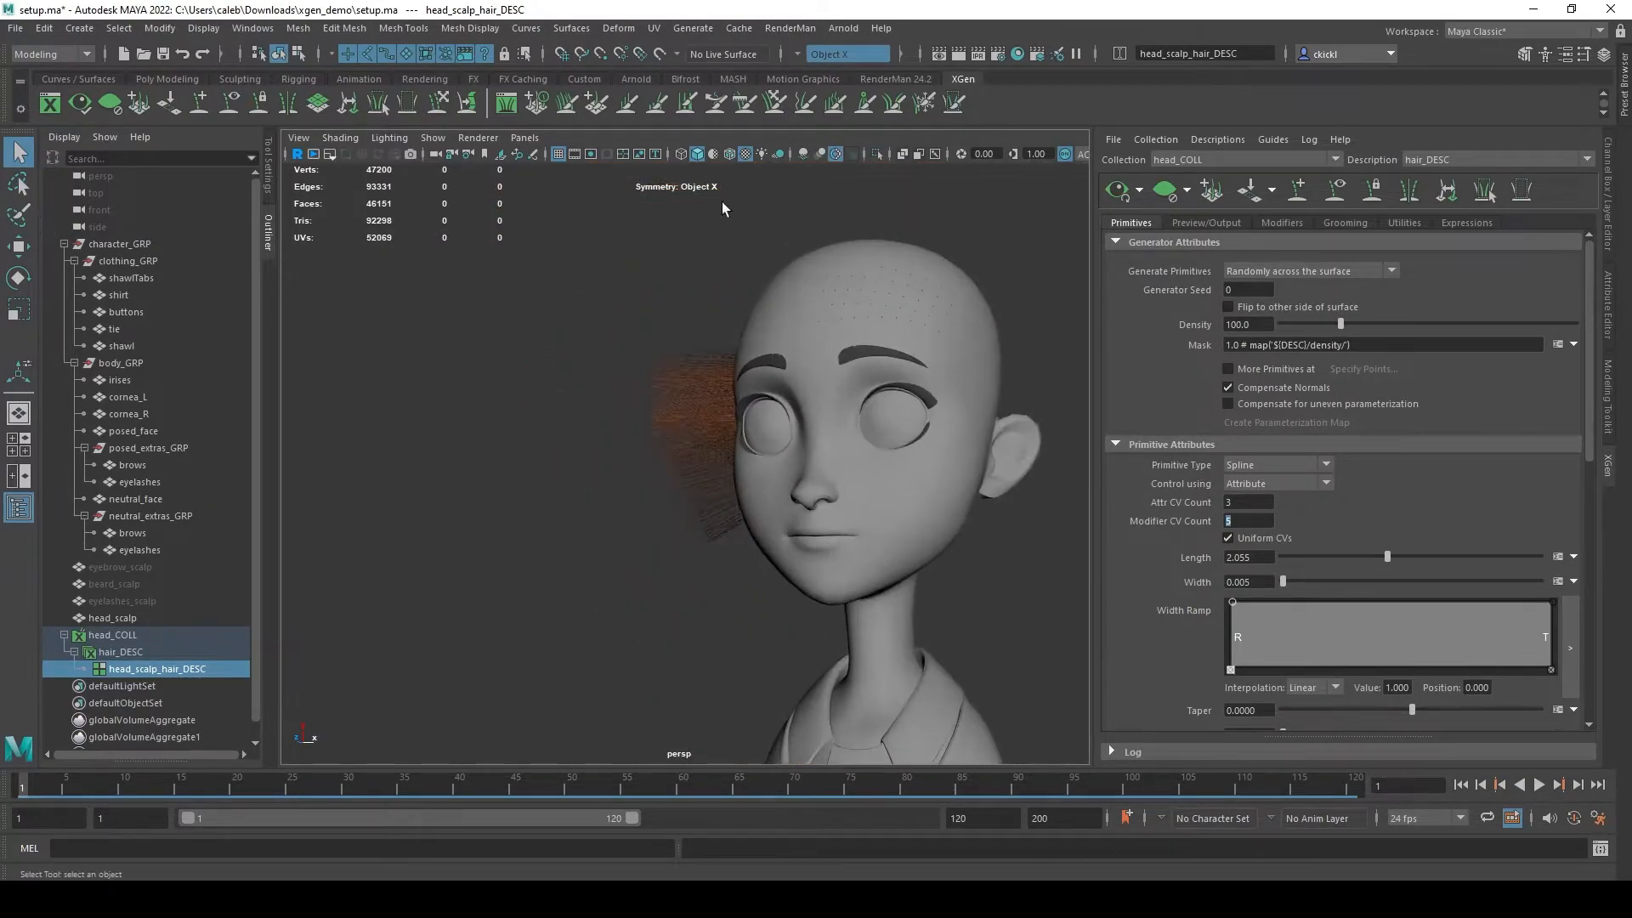
pyautogui.click(836, 153)
pyautogui.click(836, 154)
pyautogui.scroll(10, 935, 383)
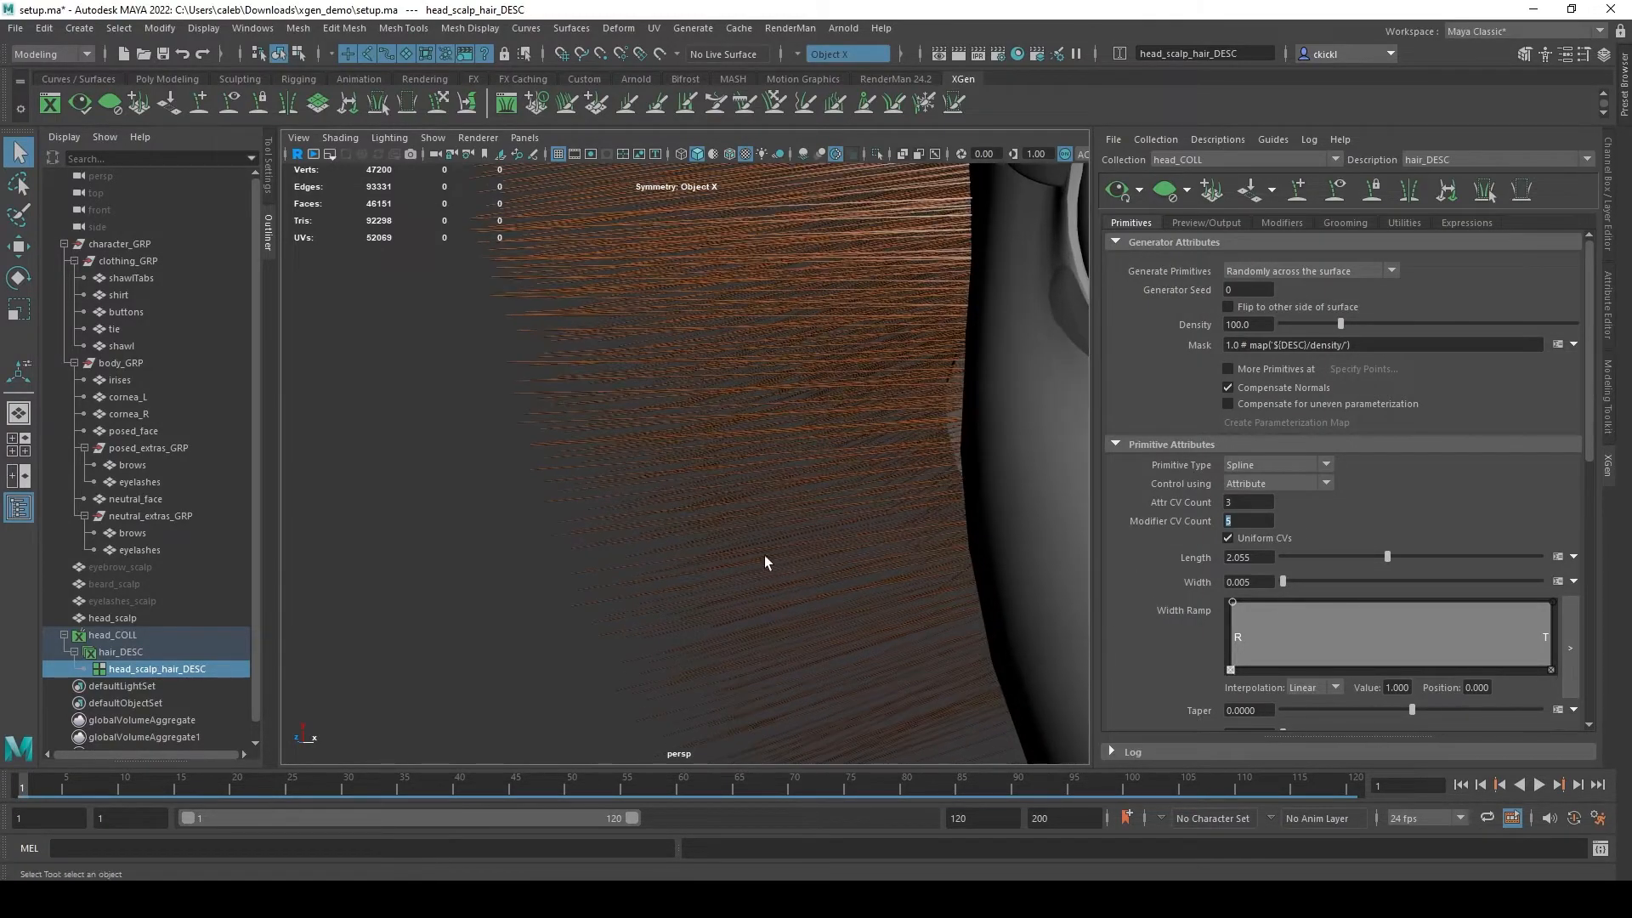
pyautogui.keyDown('alt'); pyautogui.moveTo(741, 528); pyautogui.dragTo(709, 492, button='middle'); pyautogui.keyUp('alt')
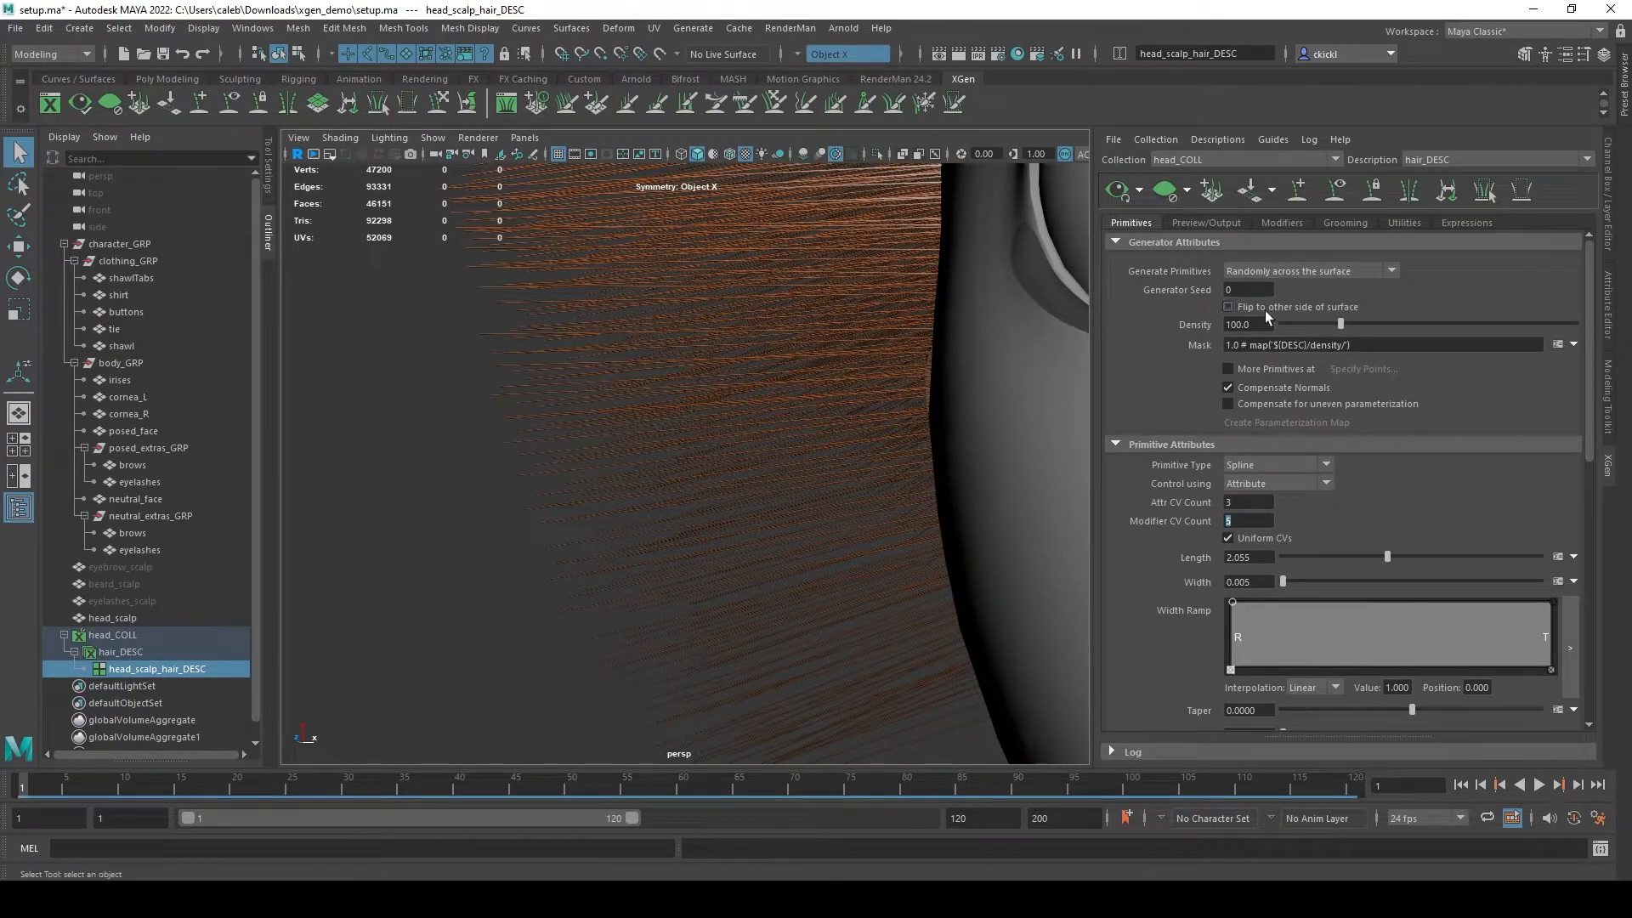
# Set the hair width to 0.1 and lower the density to about 1.465 to isolate individual strands.
pyautogui.moveTo(1265, 587); pyautogui.dragTo(1241, 589)
pyautogui.write('11')
pyautogui.press('Return')
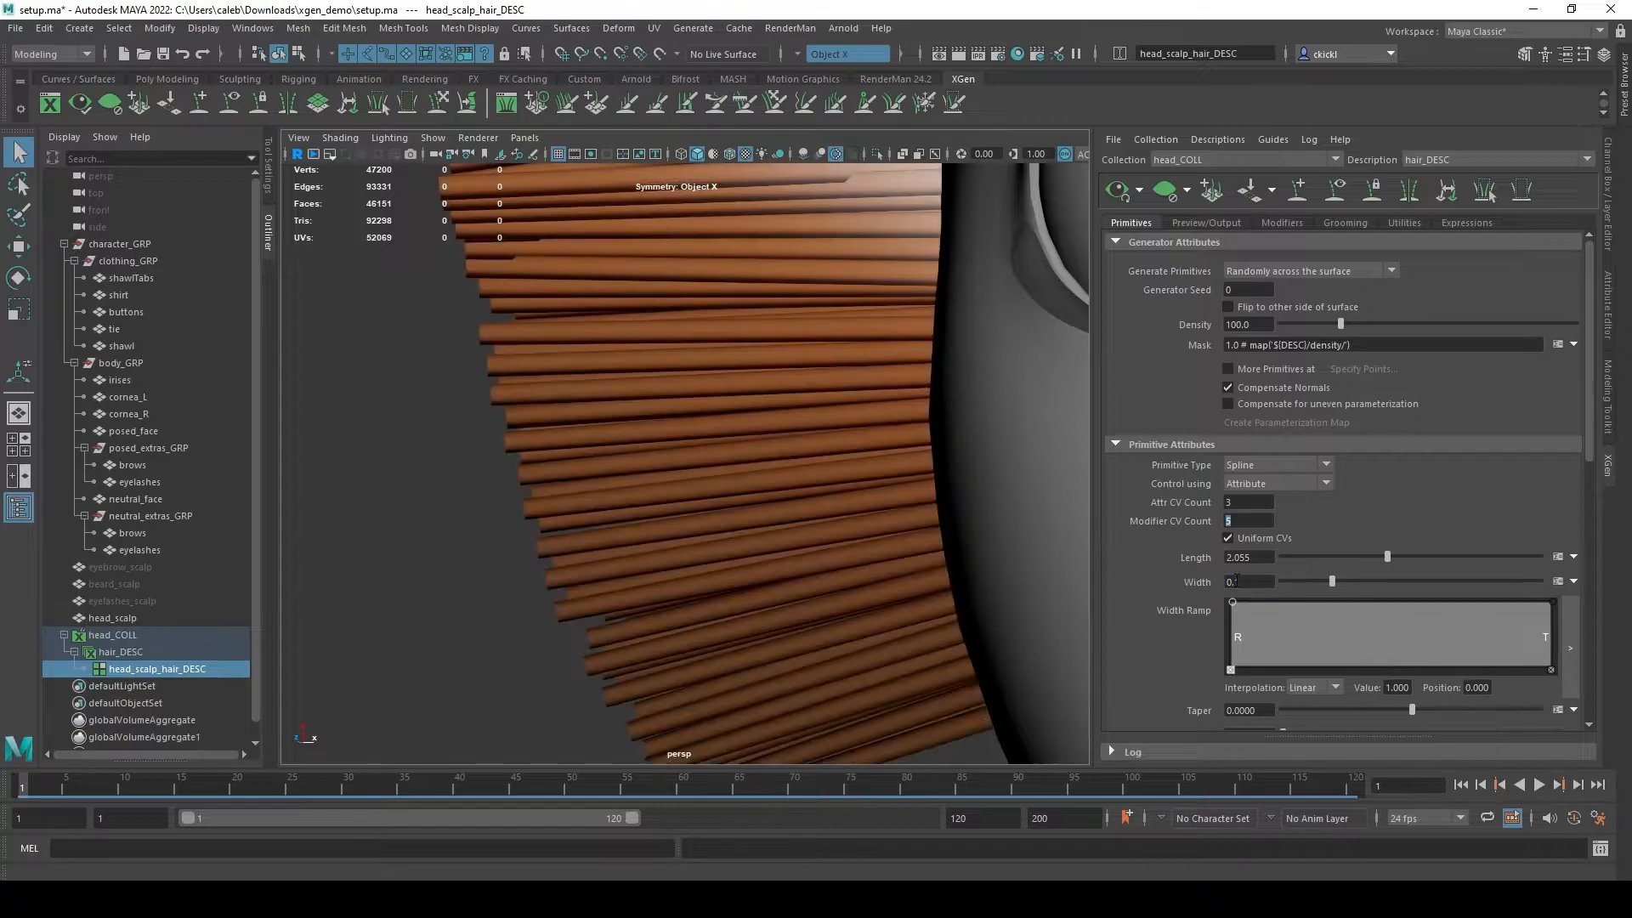
pyautogui.keyDown('alt'); pyautogui.moveTo(920, 519); pyautogui.dragTo(770, 487, button='right'); pyautogui.keyUp('alt')
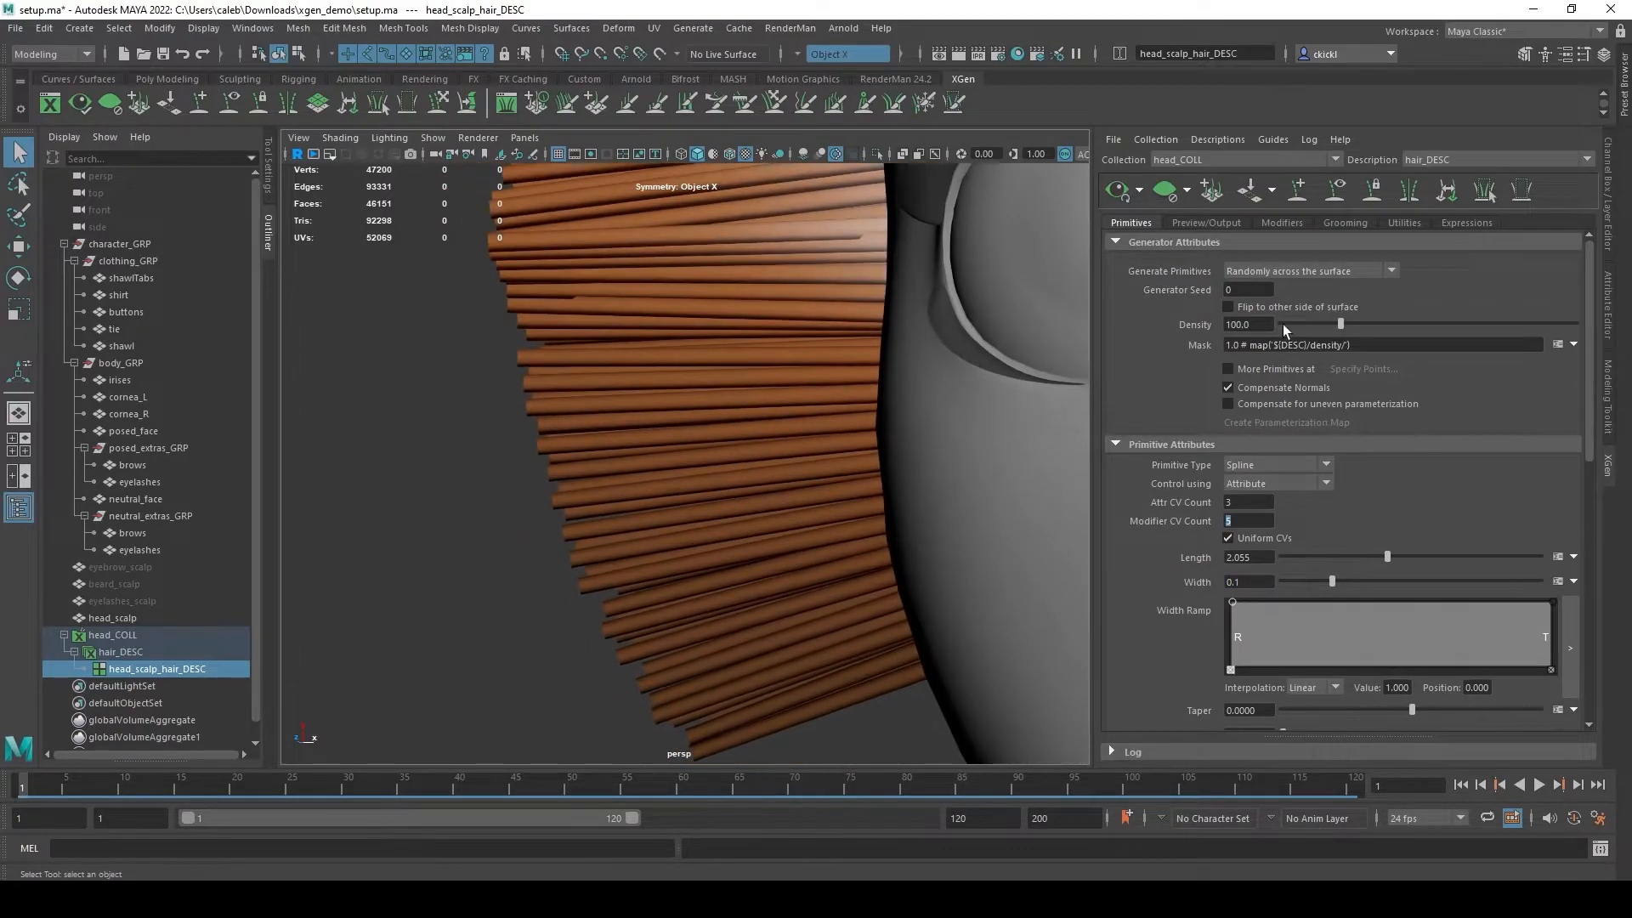
pyautogui.moveTo(1321, 328); pyautogui.dragTo(1284, 328)
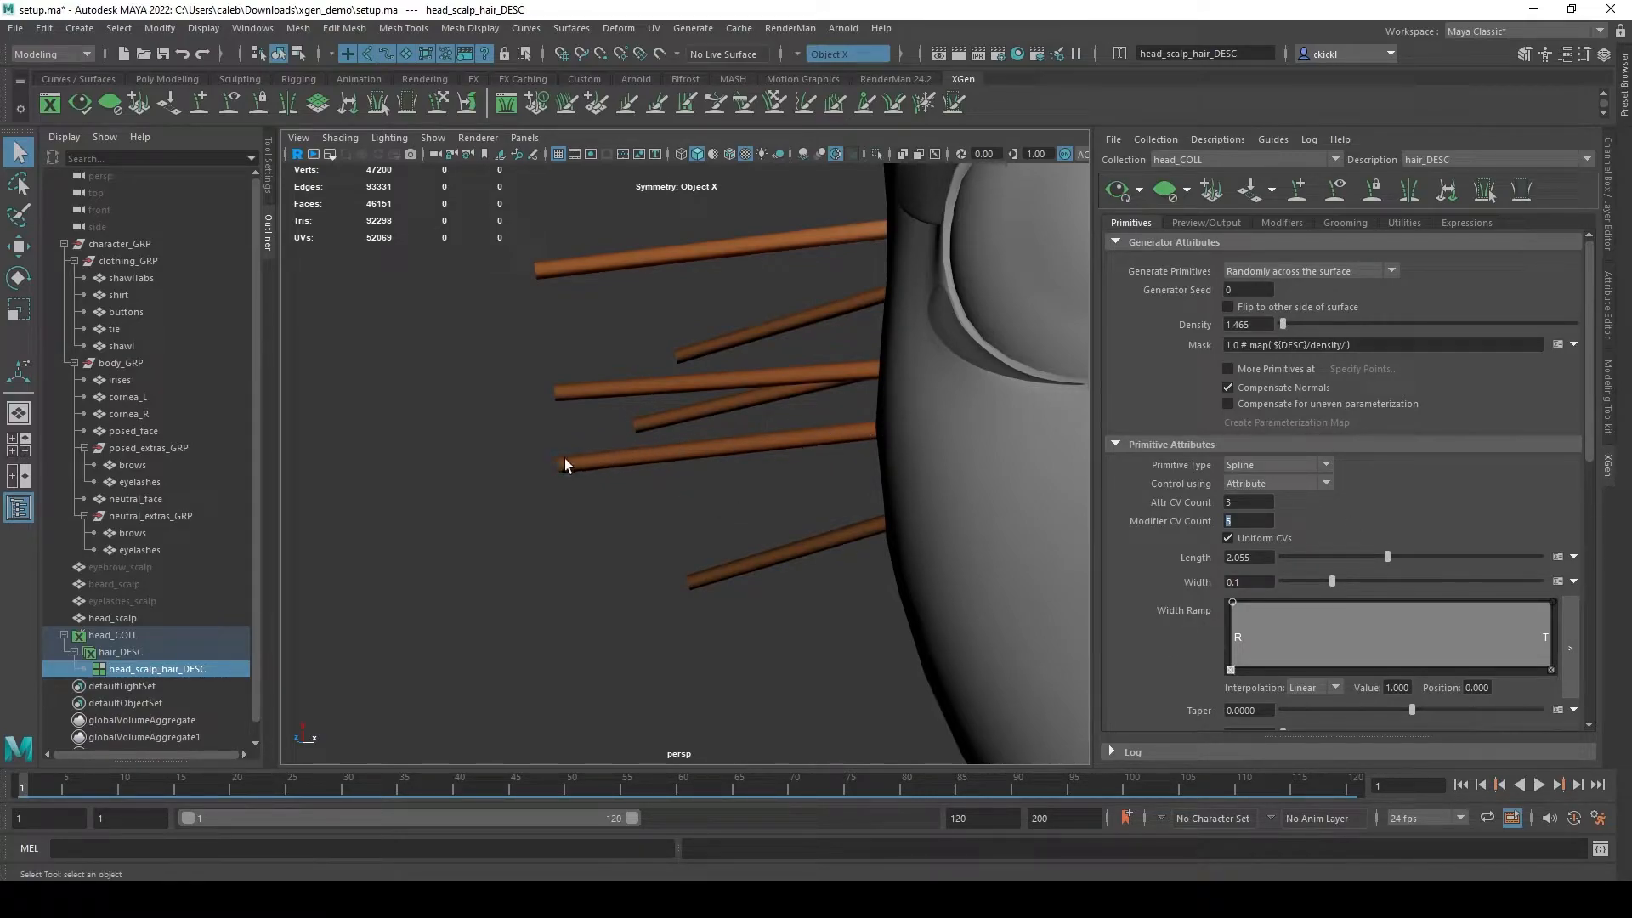
pyautogui.keyDown('alt'); pyautogui.moveTo(529, 498); pyautogui.dragTo(694, 544); pyautogui.keyUp('alt')
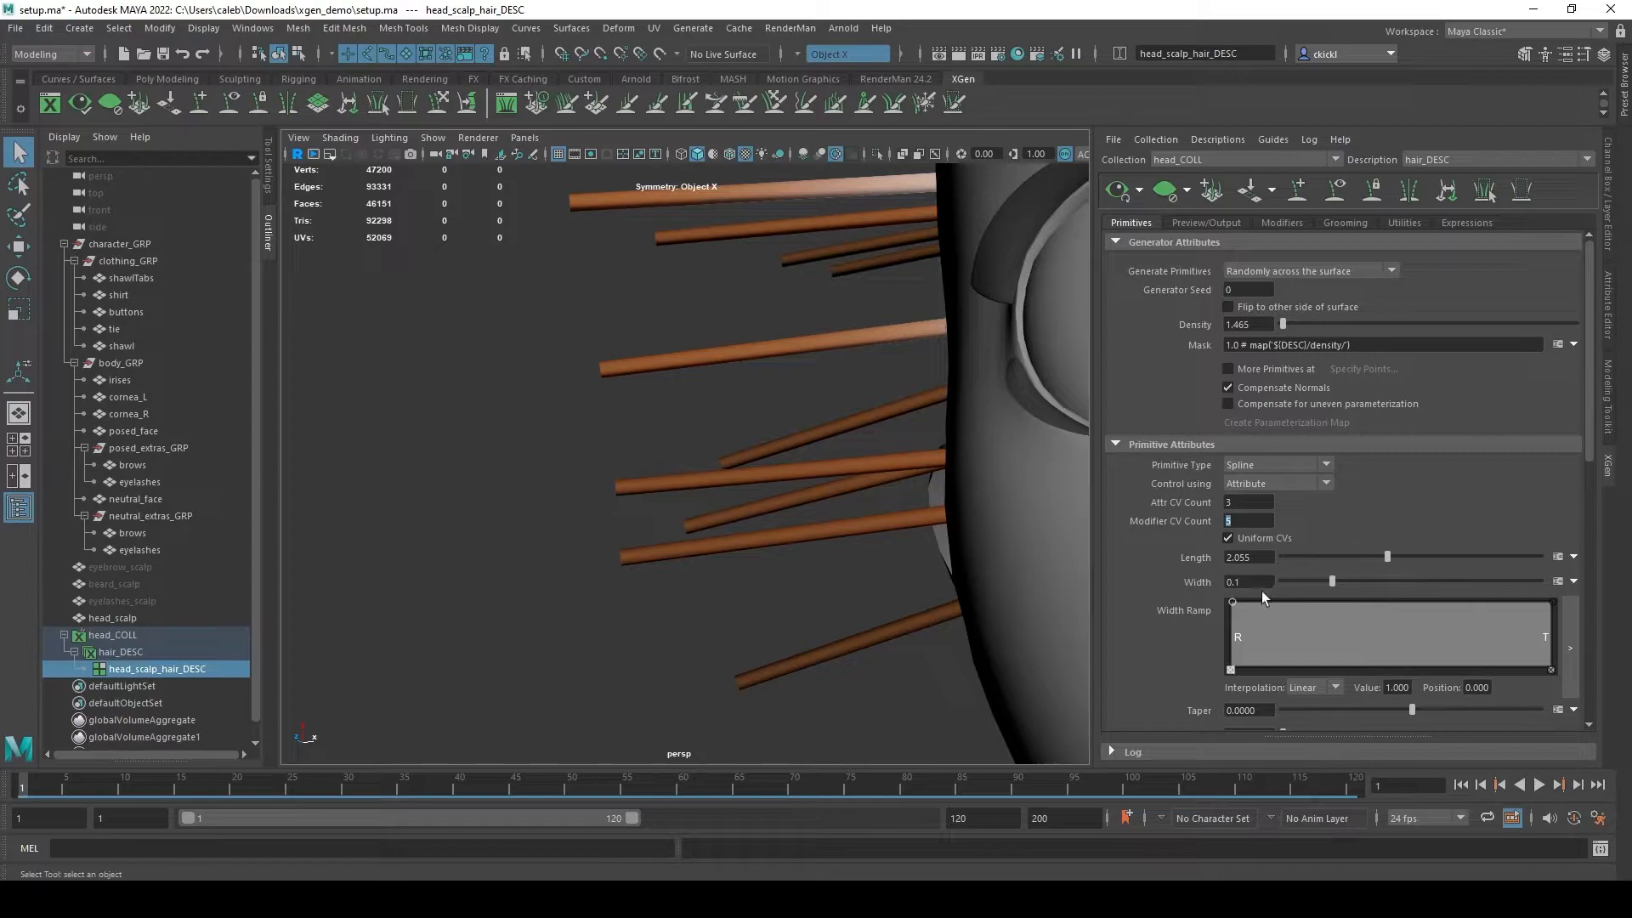
# Shape the Width Ramp with value 1.000 at the root, an added point at position 0.390, and 0.000 at the tip.
pyautogui.moveTo(1234, 602); pyautogui.dragTo(1214, 649)
pyautogui.click(1355, 606)
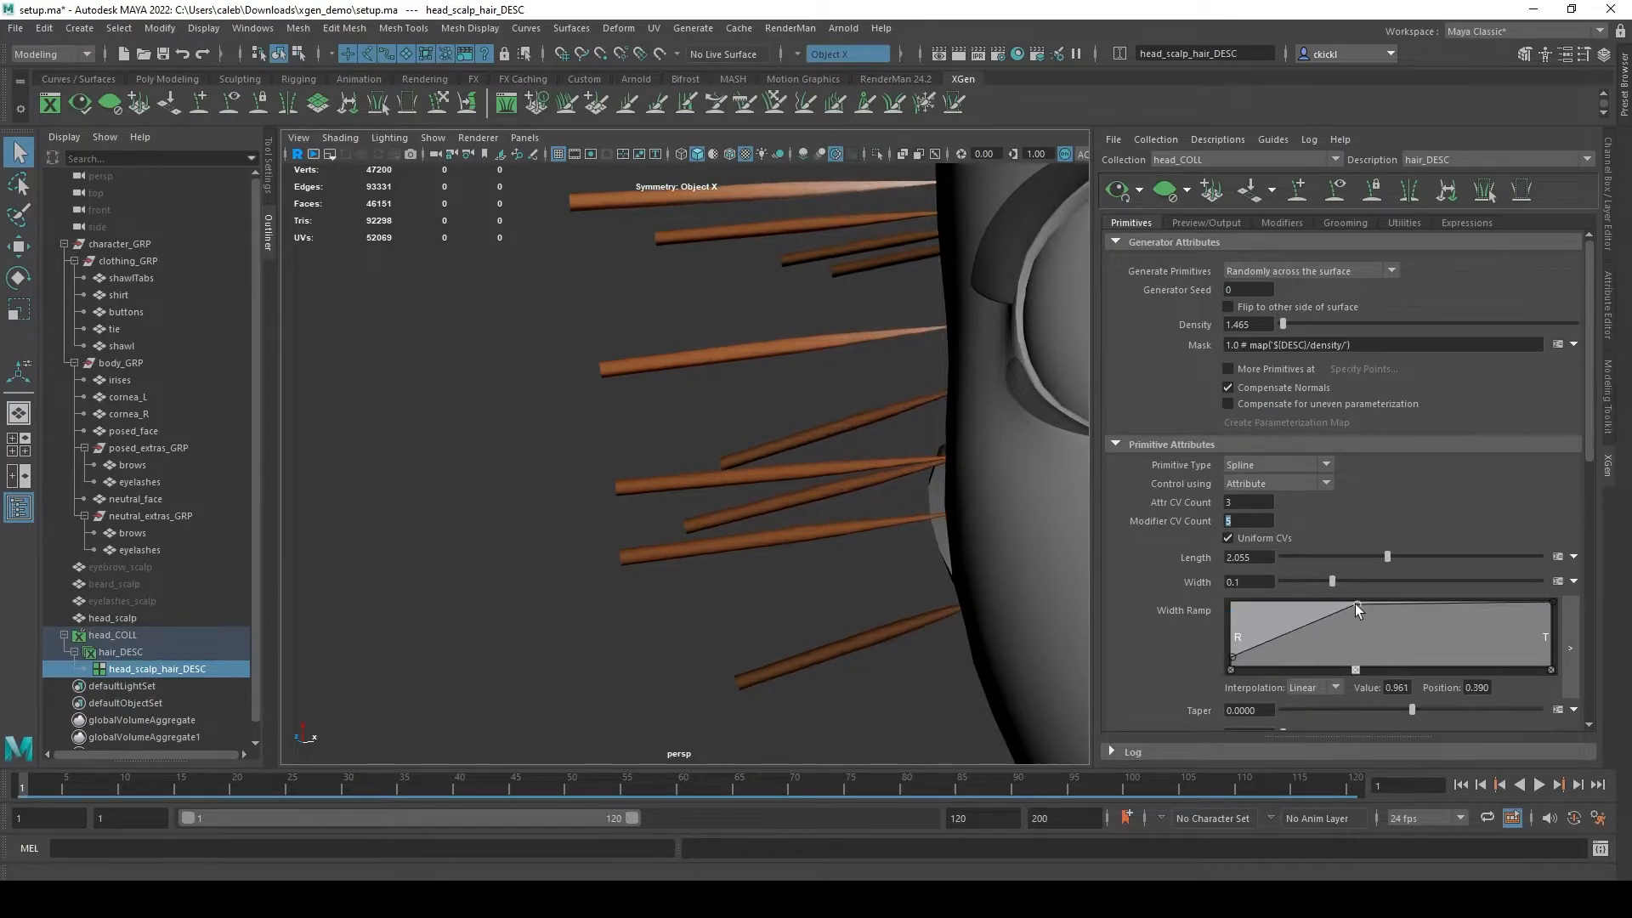
pyautogui.moveTo(1549, 602); pyautogui.dragTo(1551, 669)
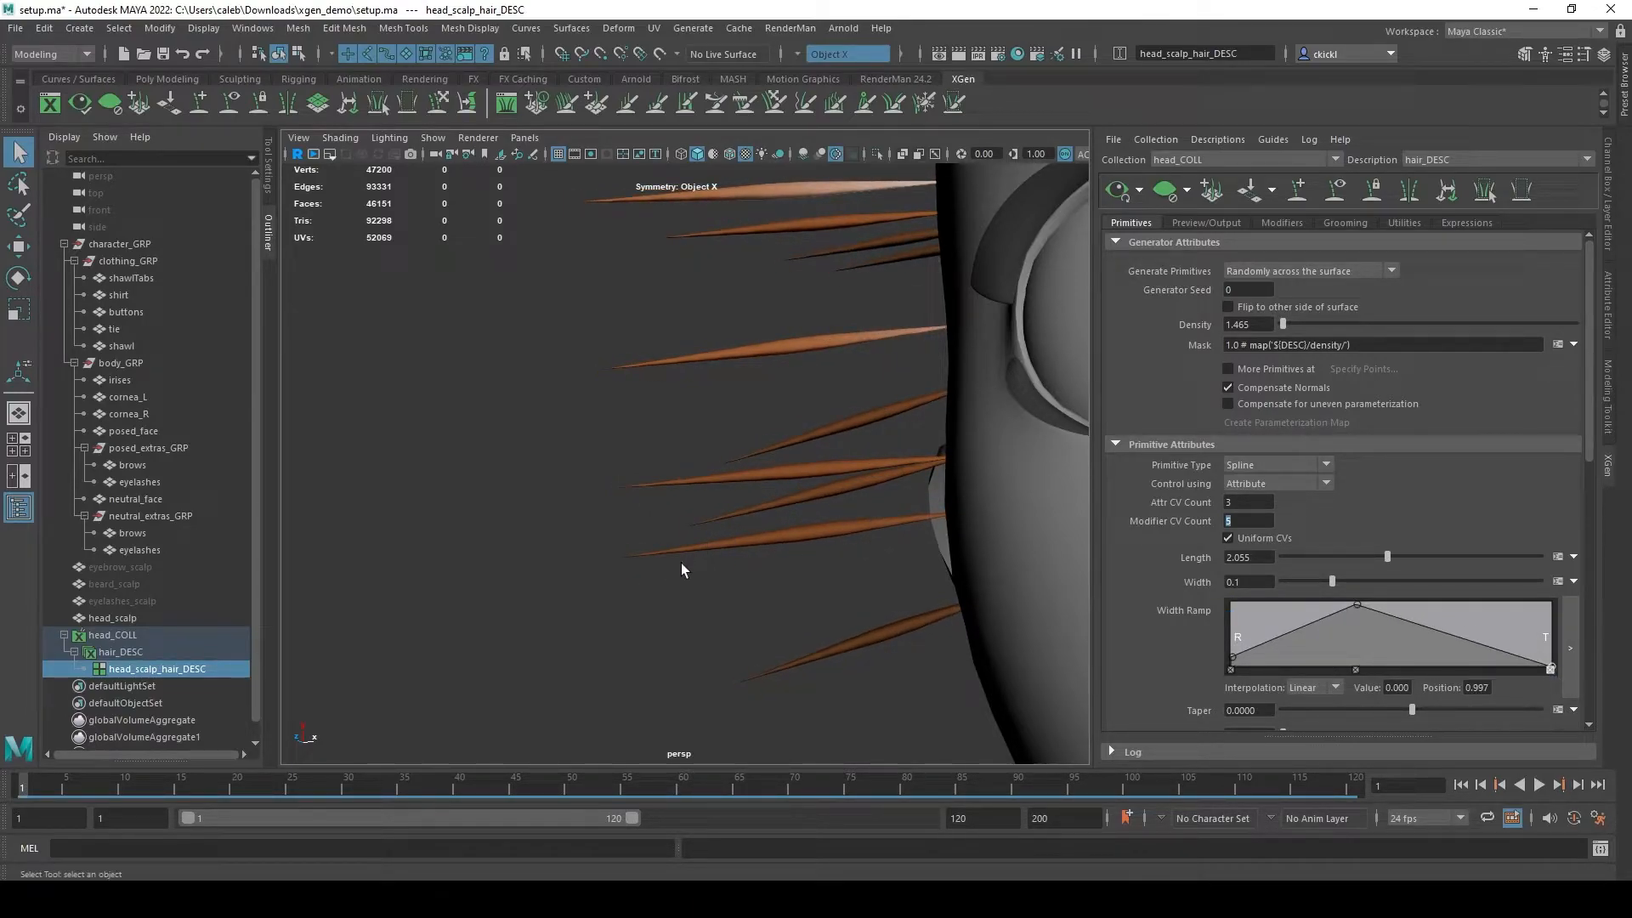
pyautogui.moveTo(1231, 663); pyautogui.dragTo(1217, 597)
pyautogui.keyDown('alt'); pyautogui.moveTo(696, 570); pyautogui.dragTo(618, 536); pyautogui.keyUp('alt')
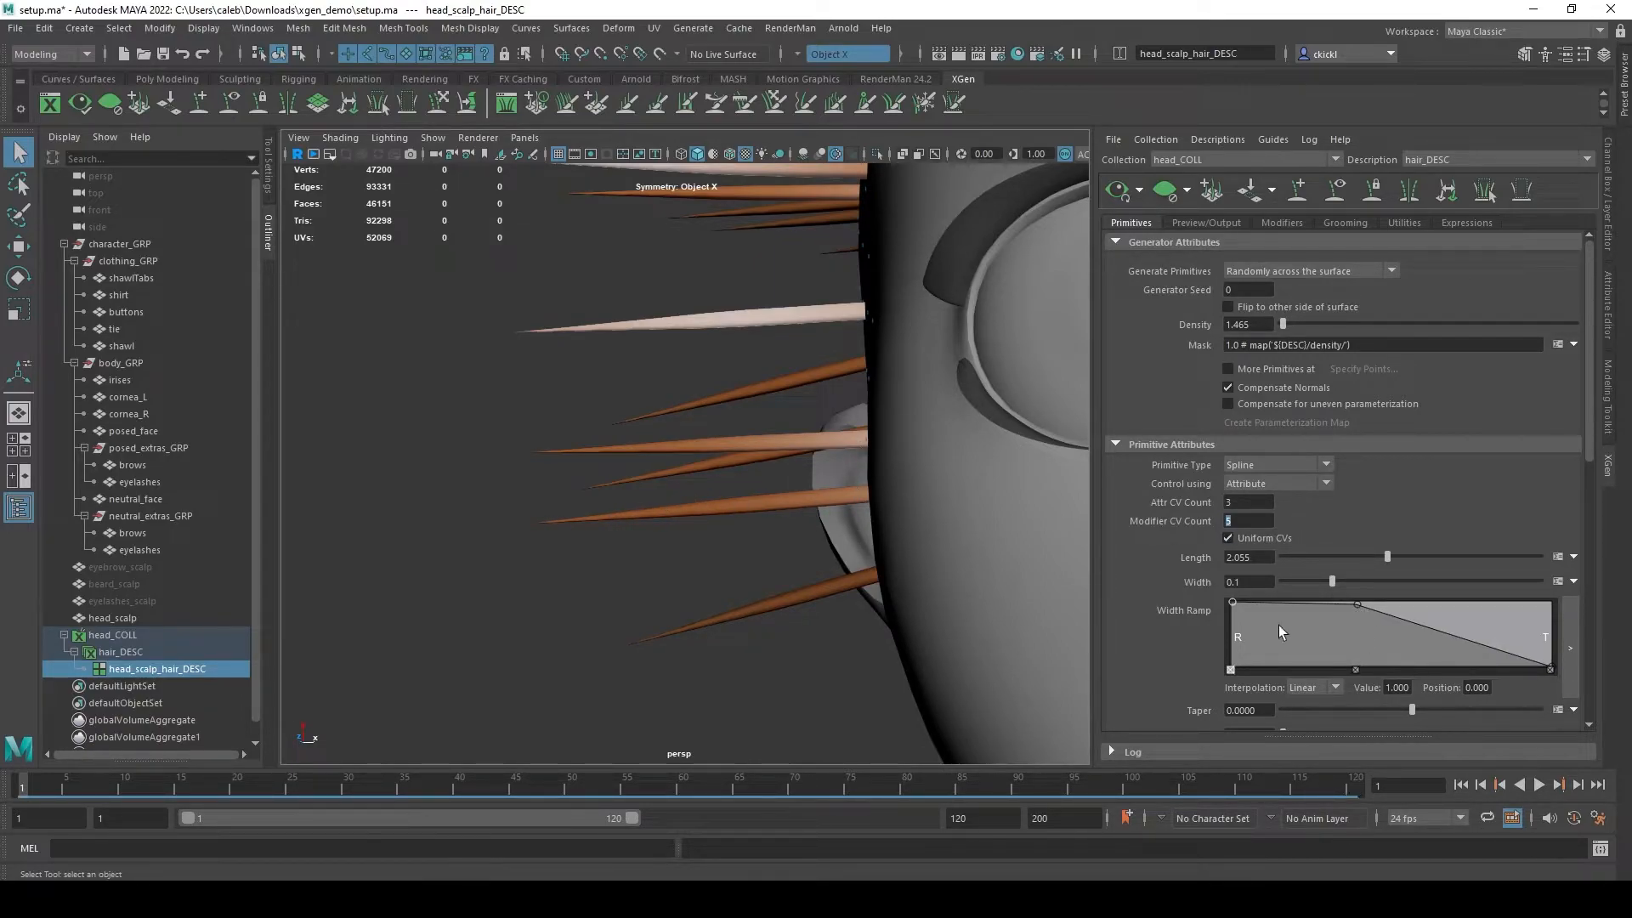
# Flatten the Width Ramp by raising the tip to full width and setting the middle point to value 1.000 at position 0.469.
pyautogui.scroll(-3, 1279, 625)
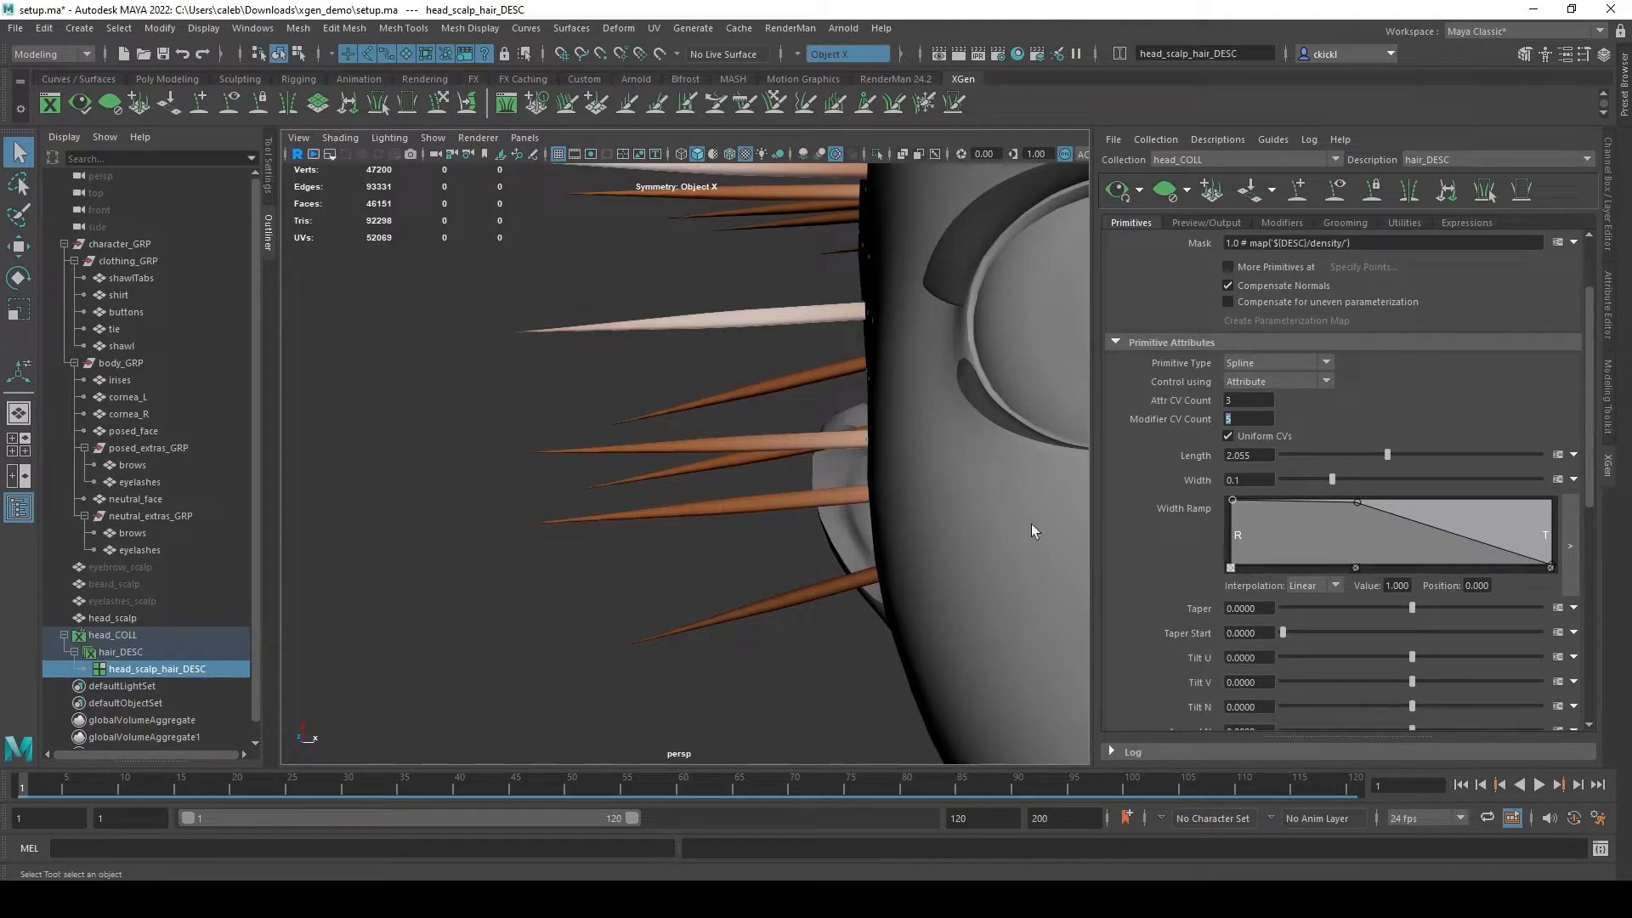
pyautogui.moveTo(1231, 499)
pyautogui.mouseDown()
pyautogui.moveTo(1289, 569)
pyautogui.moveTo(1213, 570)
pyautogui.moveTo(1222, 493)
pyautogui.mouseUp()
pyautogui.moveTo(1359, 499); pyautogui.dragTo(1379, 503)
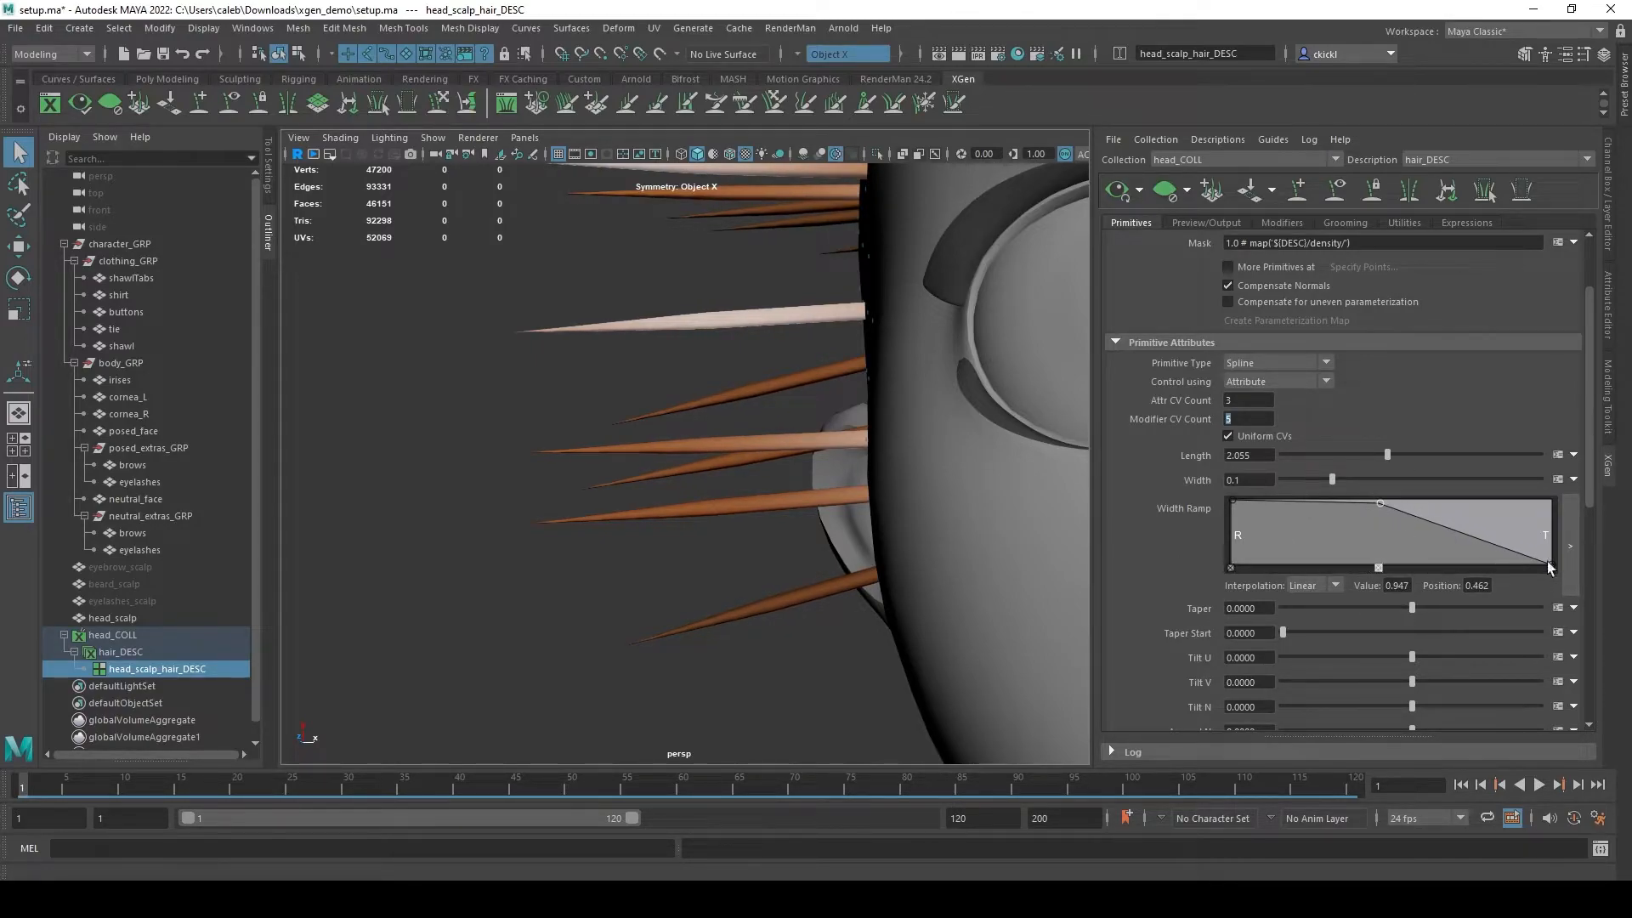
pyautogui.moveTo(1552, 563)
pyautogui.mouseDown()
pyautogui.moveTo(1549, 505)
pyautogui.moveTo(1556, 567)
pyautogui.mouseUp()
pyautogui.keyDown('alt'); pyautogui.moveTo(576, 572); pyautogui.dragTo(778, 575); pyautogui.keyUp('alt')
pyautogui.moveTo(1553, 568); pyautogui.dragTo(1553, 502)
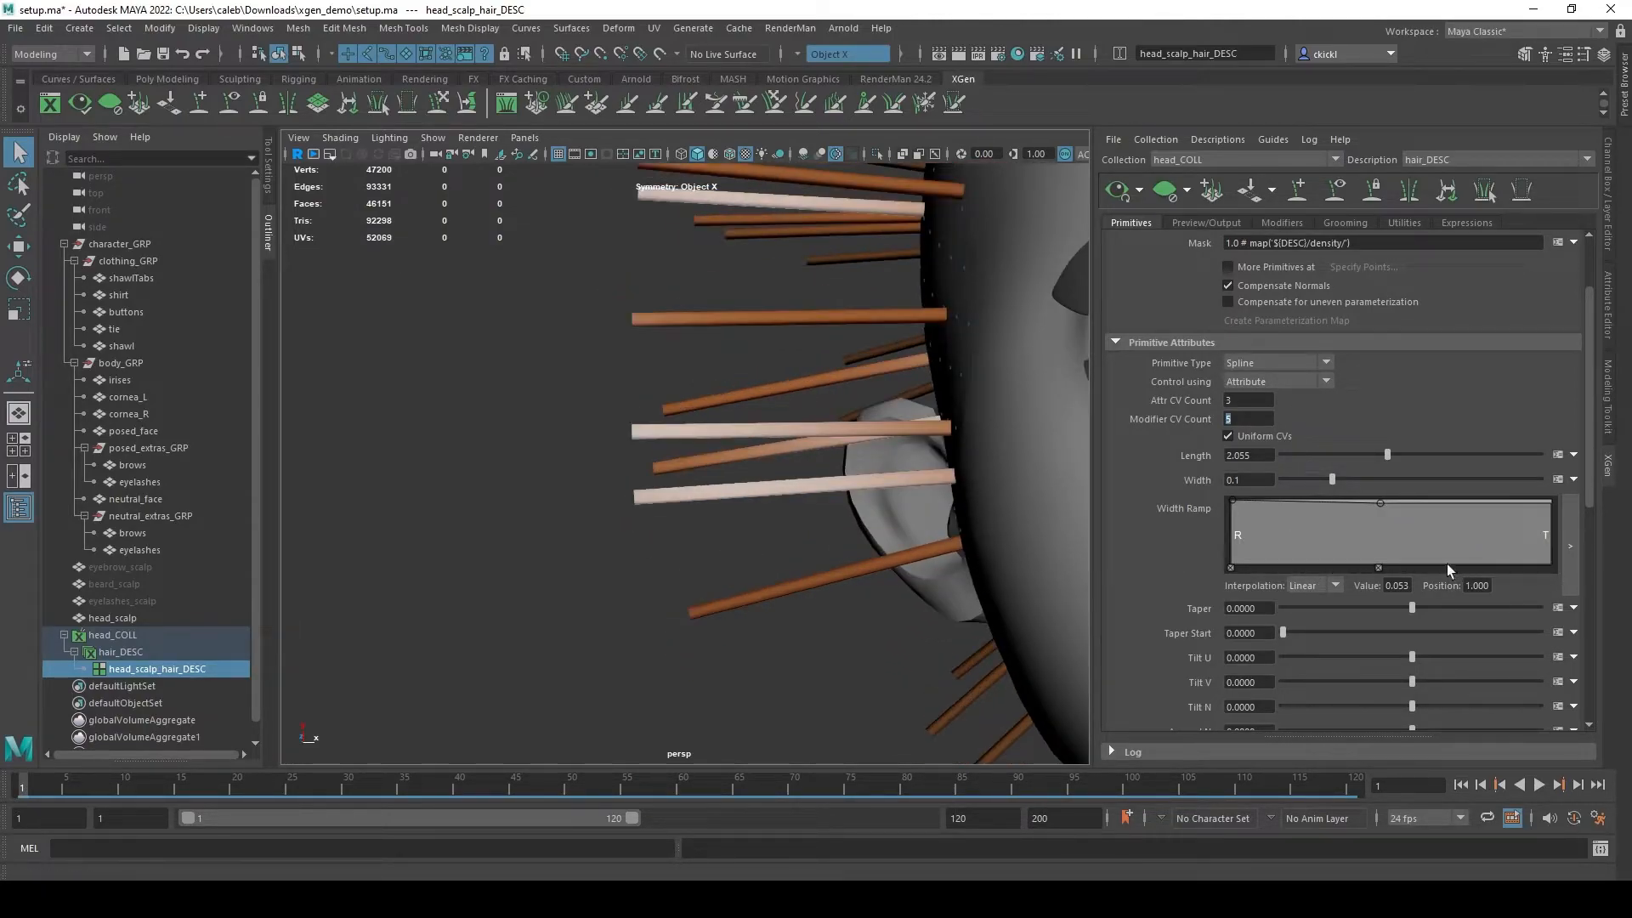
pyautogui.click(1381, 502)
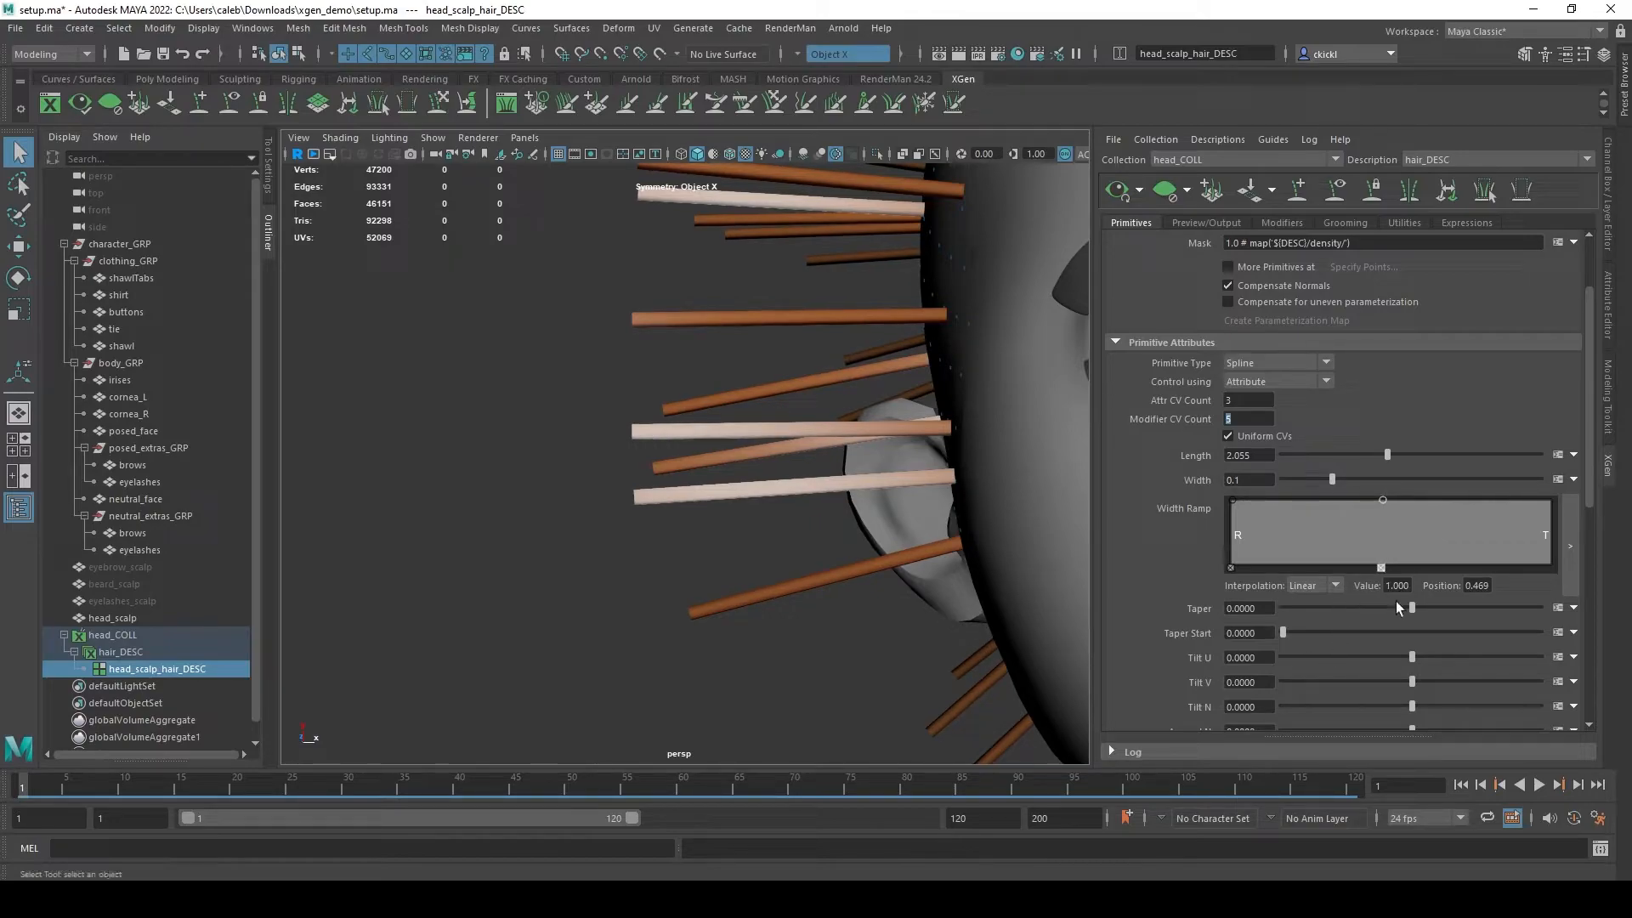
# Set the hair's Taper to 0.96, try Taper Start at 0.815 and bring it down to 0.015.
pyautogui.moveTo(1413, 607); pyautogui.dragTo(1532, 607)
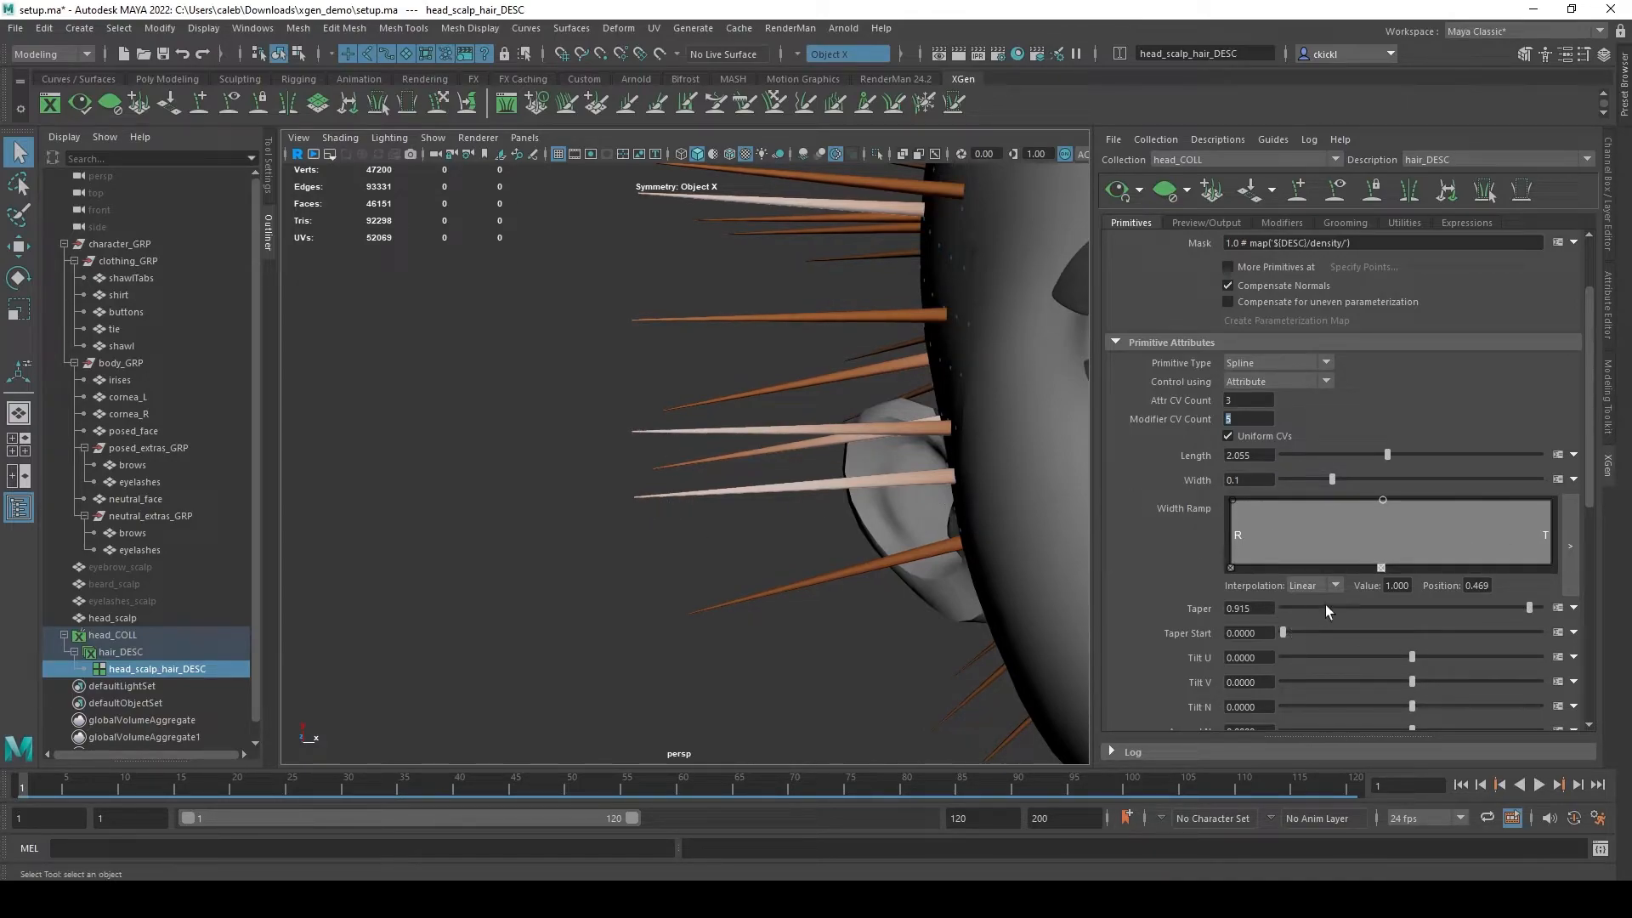
pyautogui.moveTo(1527, 607)
pyautogui.mouseDown()
pyautogui.moveTo(1507, 606)
pyautogui.moveTo(1538, 610)
pyautogui.mouseUp()
pyautogui.moveTo(1284, 633); pyautogui.dragTo(1493, 633)
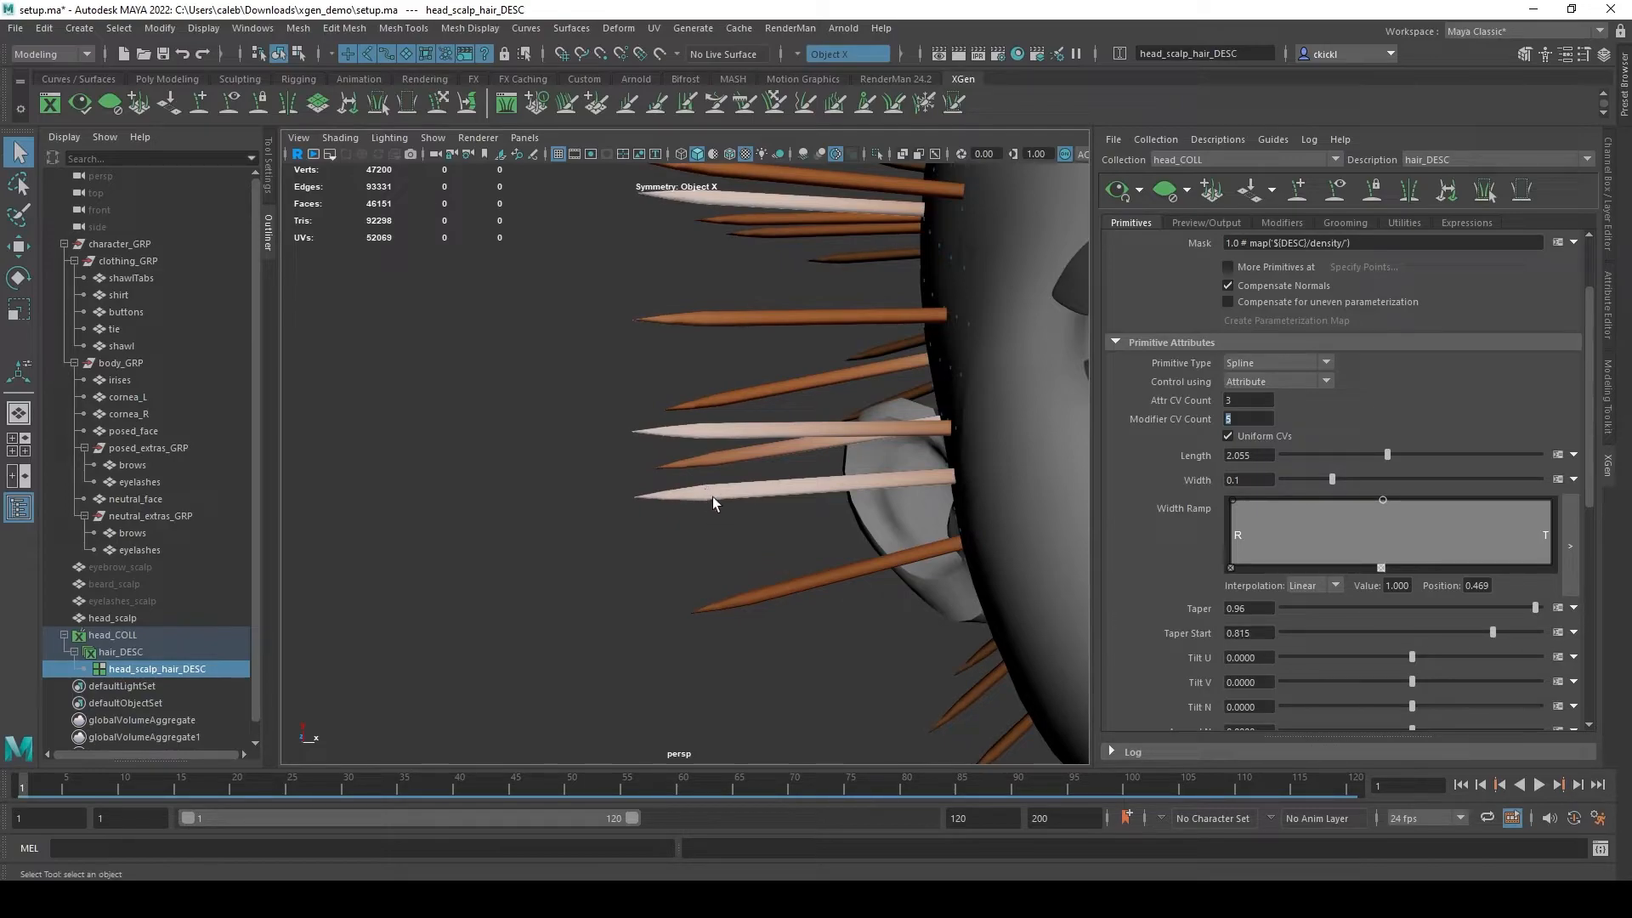
pyautogui.moveTo(1493, 633); pyautogui.dragTo(1287, 633)
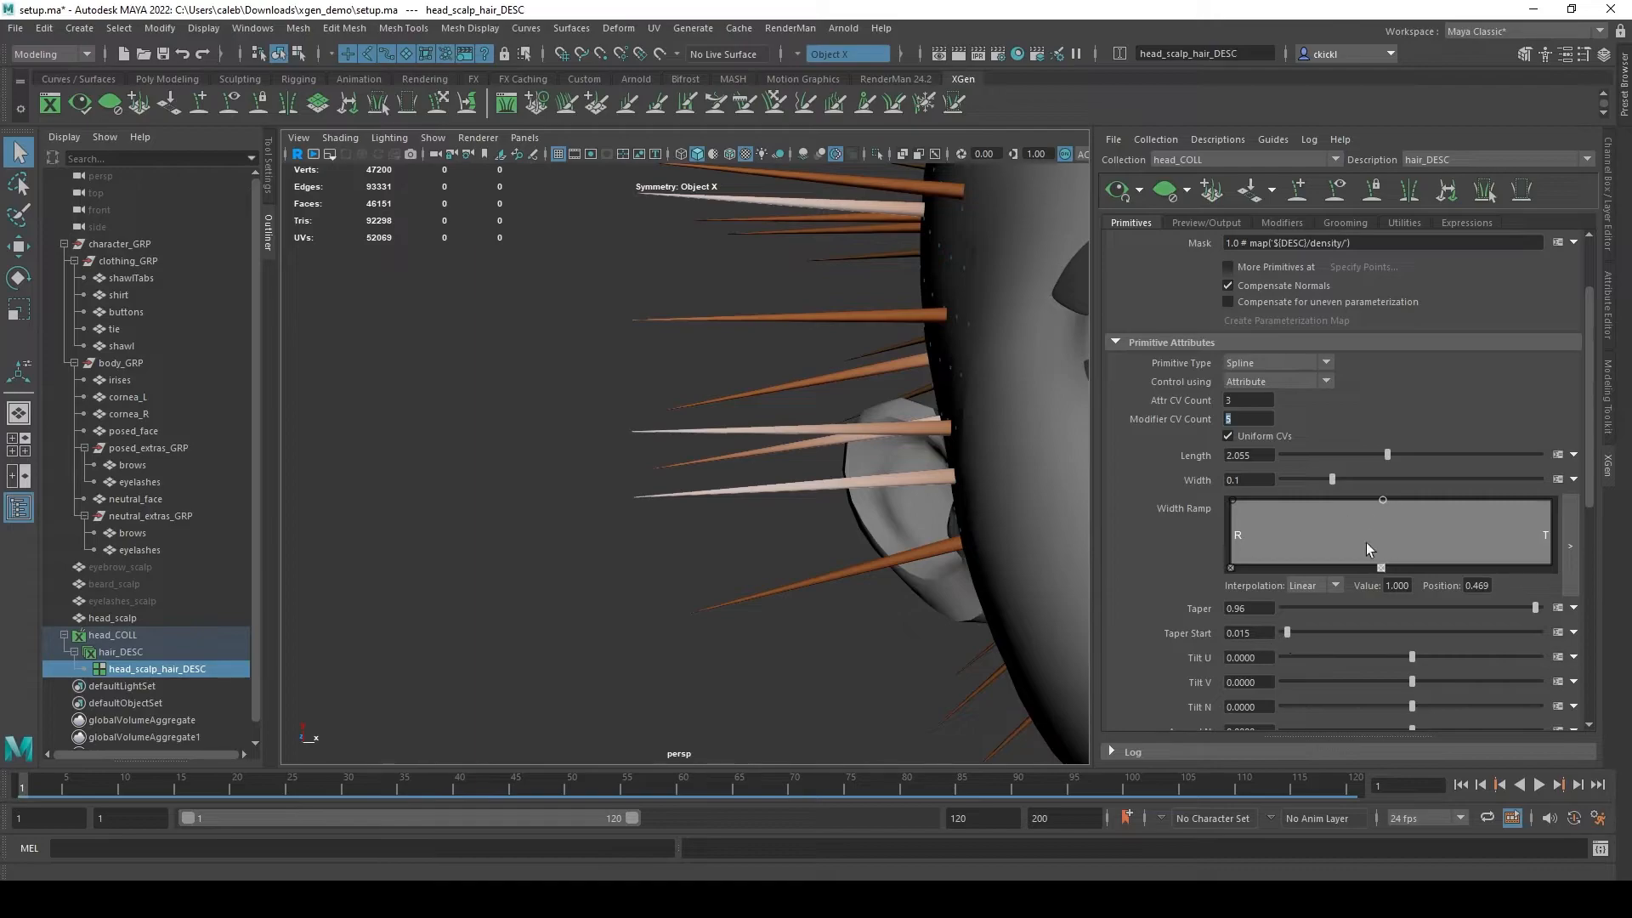
# Set the hair width to 0.005 with the whole head in view.
pyautogui.scroll(3, 1151, 350)
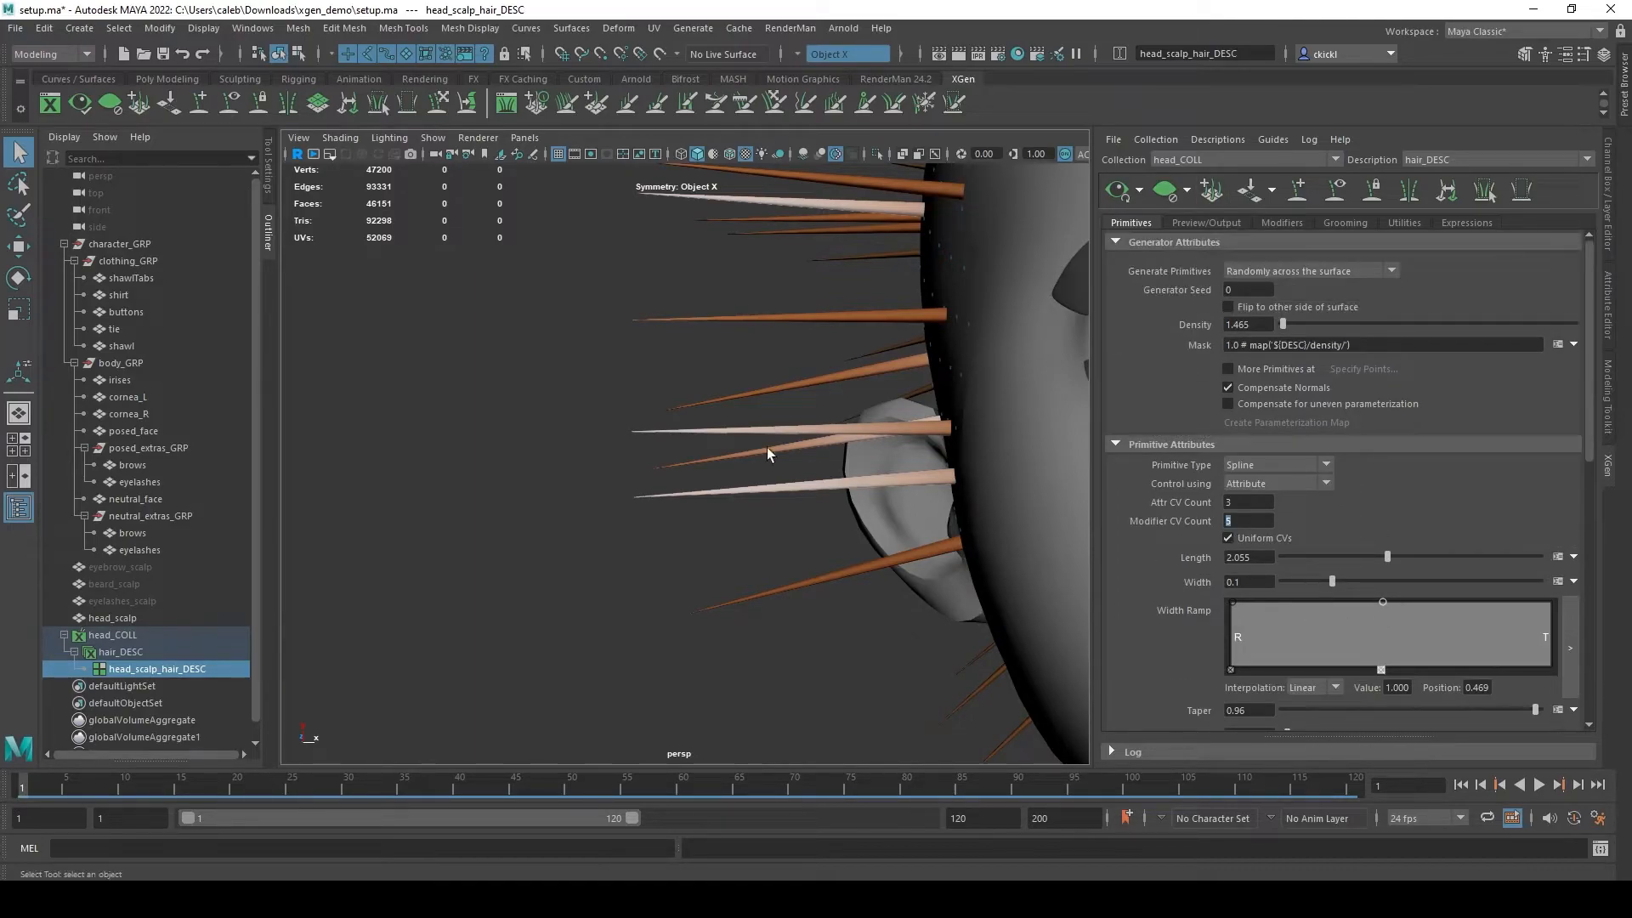
pyautogui.keyDown('alt'); pyautogui.moveTo(868, 586); pyautogui.dragTo(476, 501, button='right'); pyautogui.keyUp('alt')
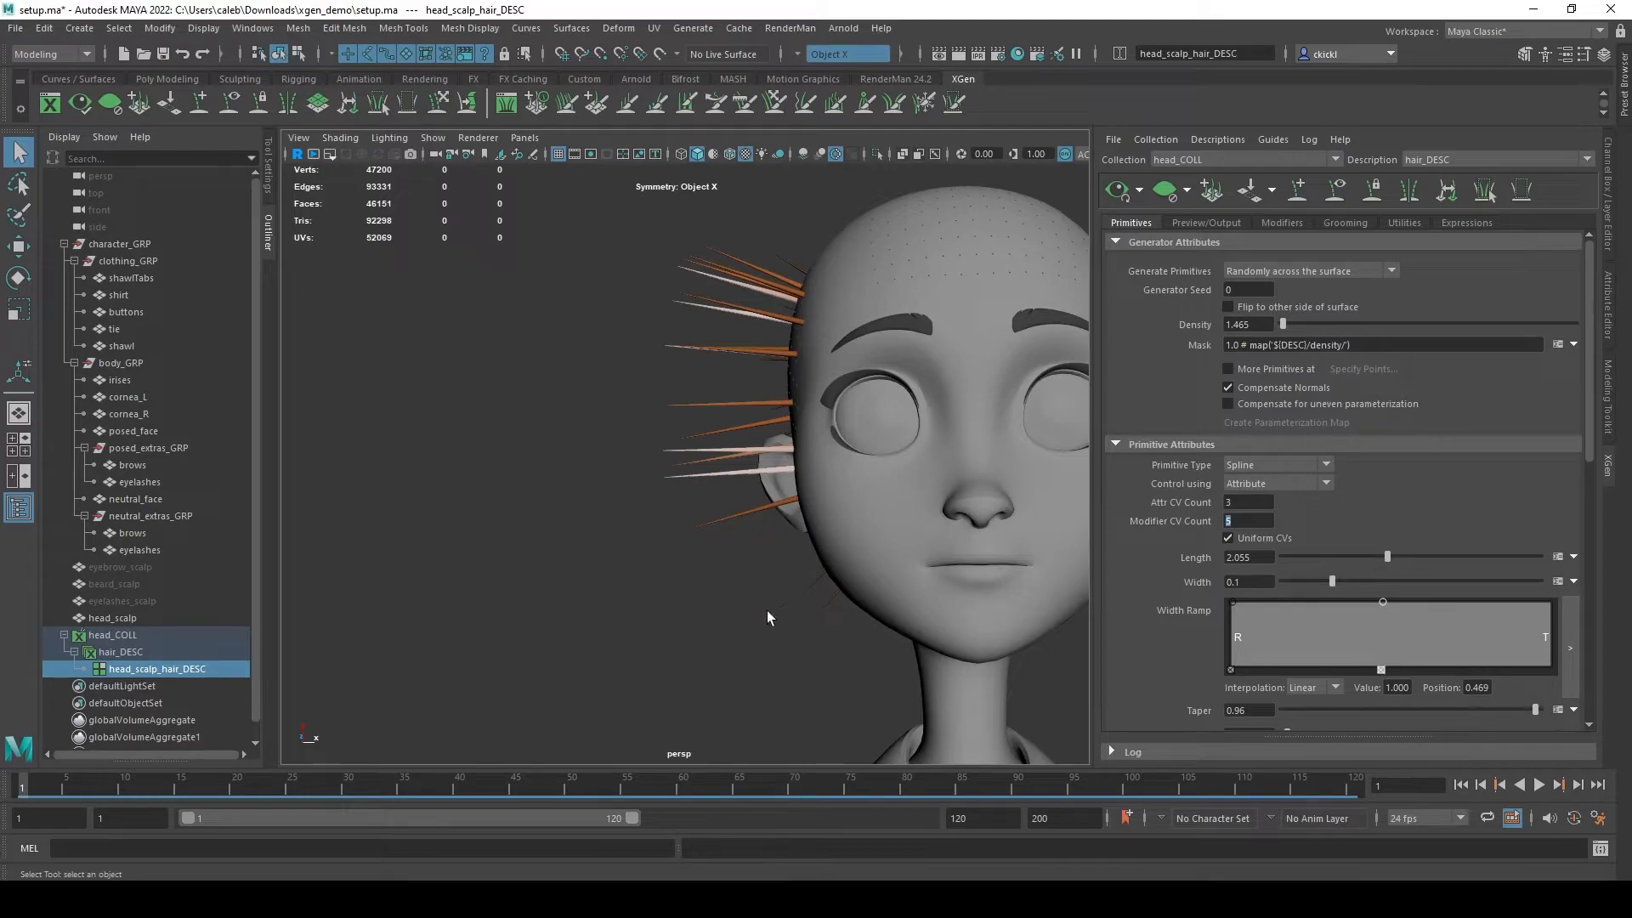
pyautogui.keyDown('alt'); pyautogui.moveTo(772, 610); pyautogui.dragTo(734, 500); pyautogui.keyUp('alt')
pyautogui.scroll(-3, 1131, 625)
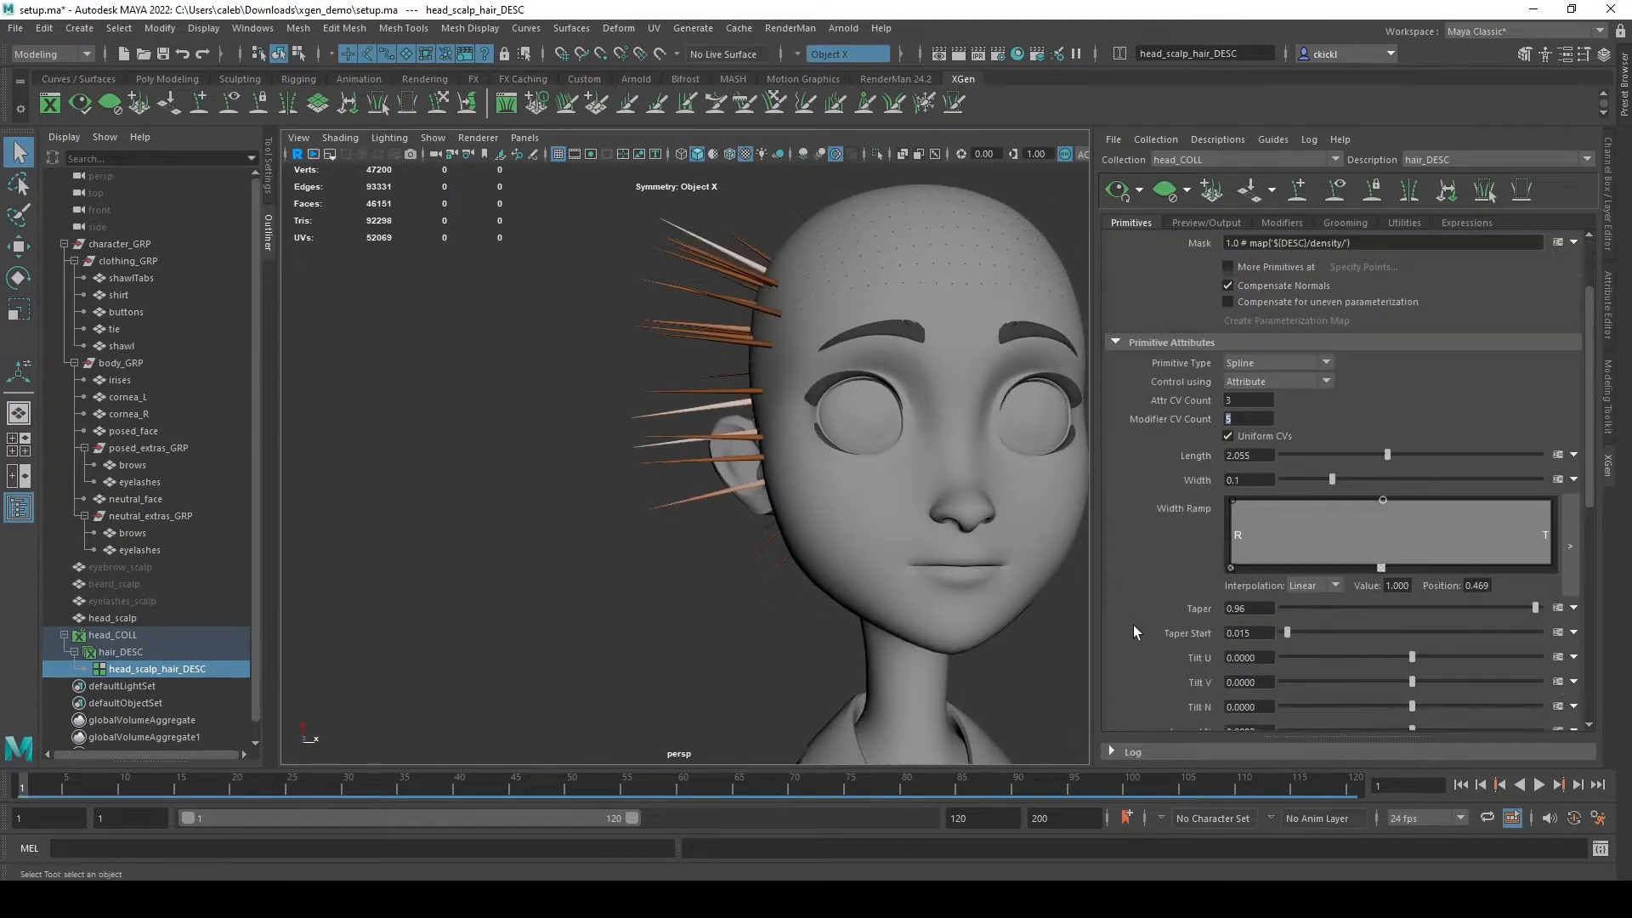
pyautogui.keyDown('alt'); pyautogui.moveTo(693, 553); pyautogui.dragTo(541, 559); pyautogui.keyUp('alt')
pyautogui.keyDown('alt'); pyautogui.moveTo(451, 586); pyautogui.dragTo(515, 616, button='middle'); pyautogui.keyUp('alt')
pyautogui.scroll(1, 1188, 475)
pyautogui.moveTo(1256, 481); pyautogui.dragTo(1208, 483)
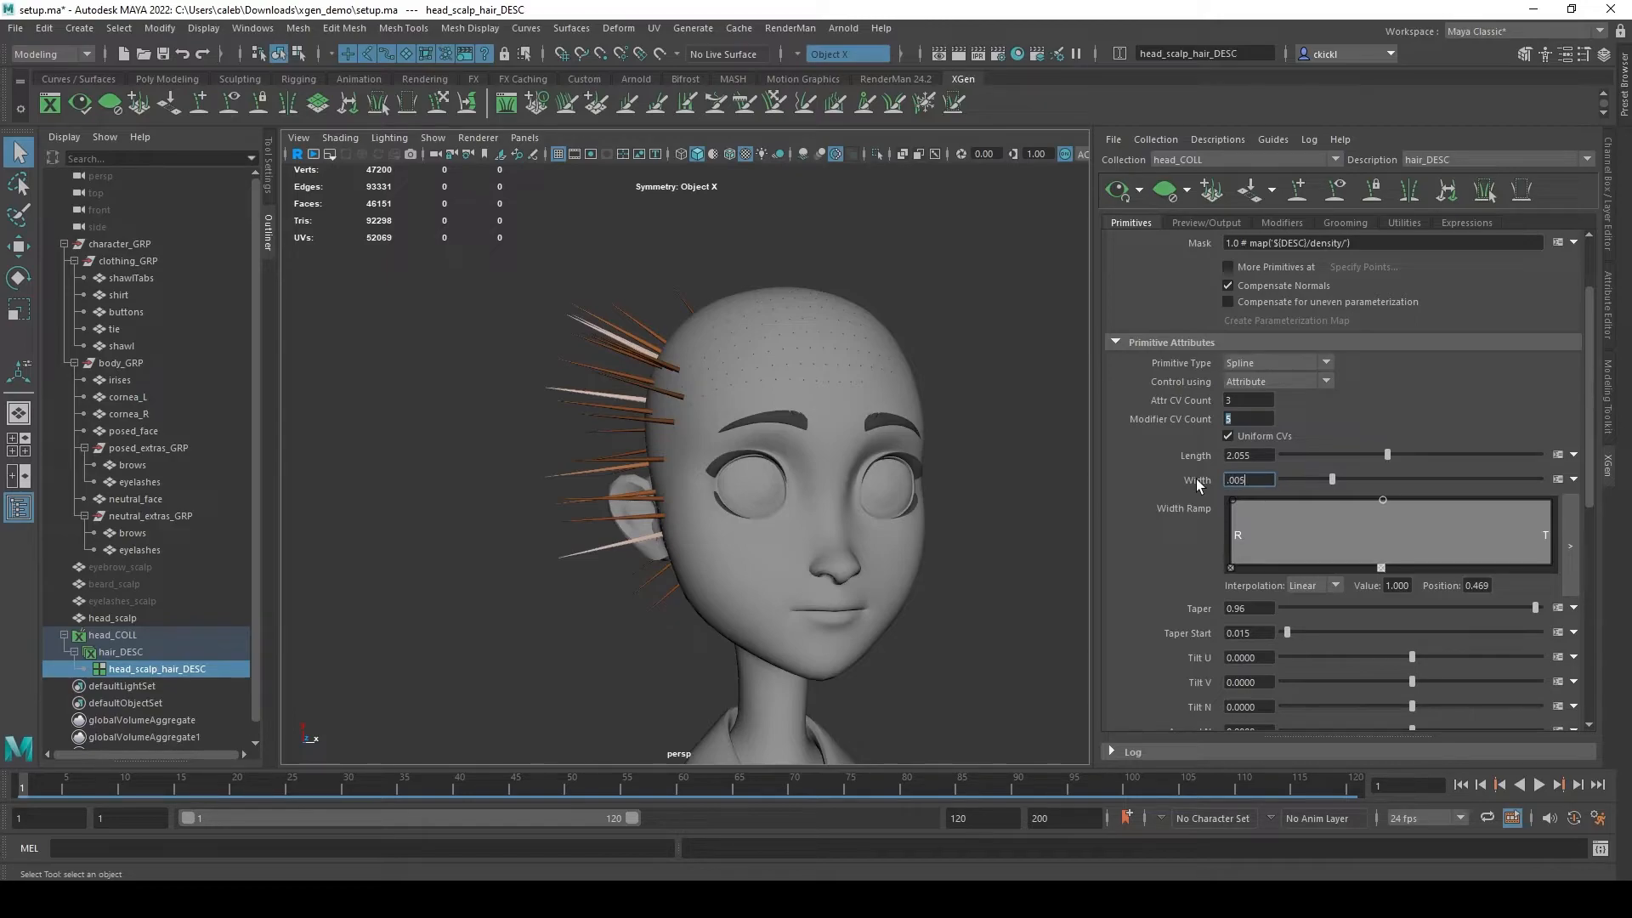
pyautogui.write('.007')
pyautogui.press('BackSpace')
pyautogui.write('5')
pyautogui.press('Return')
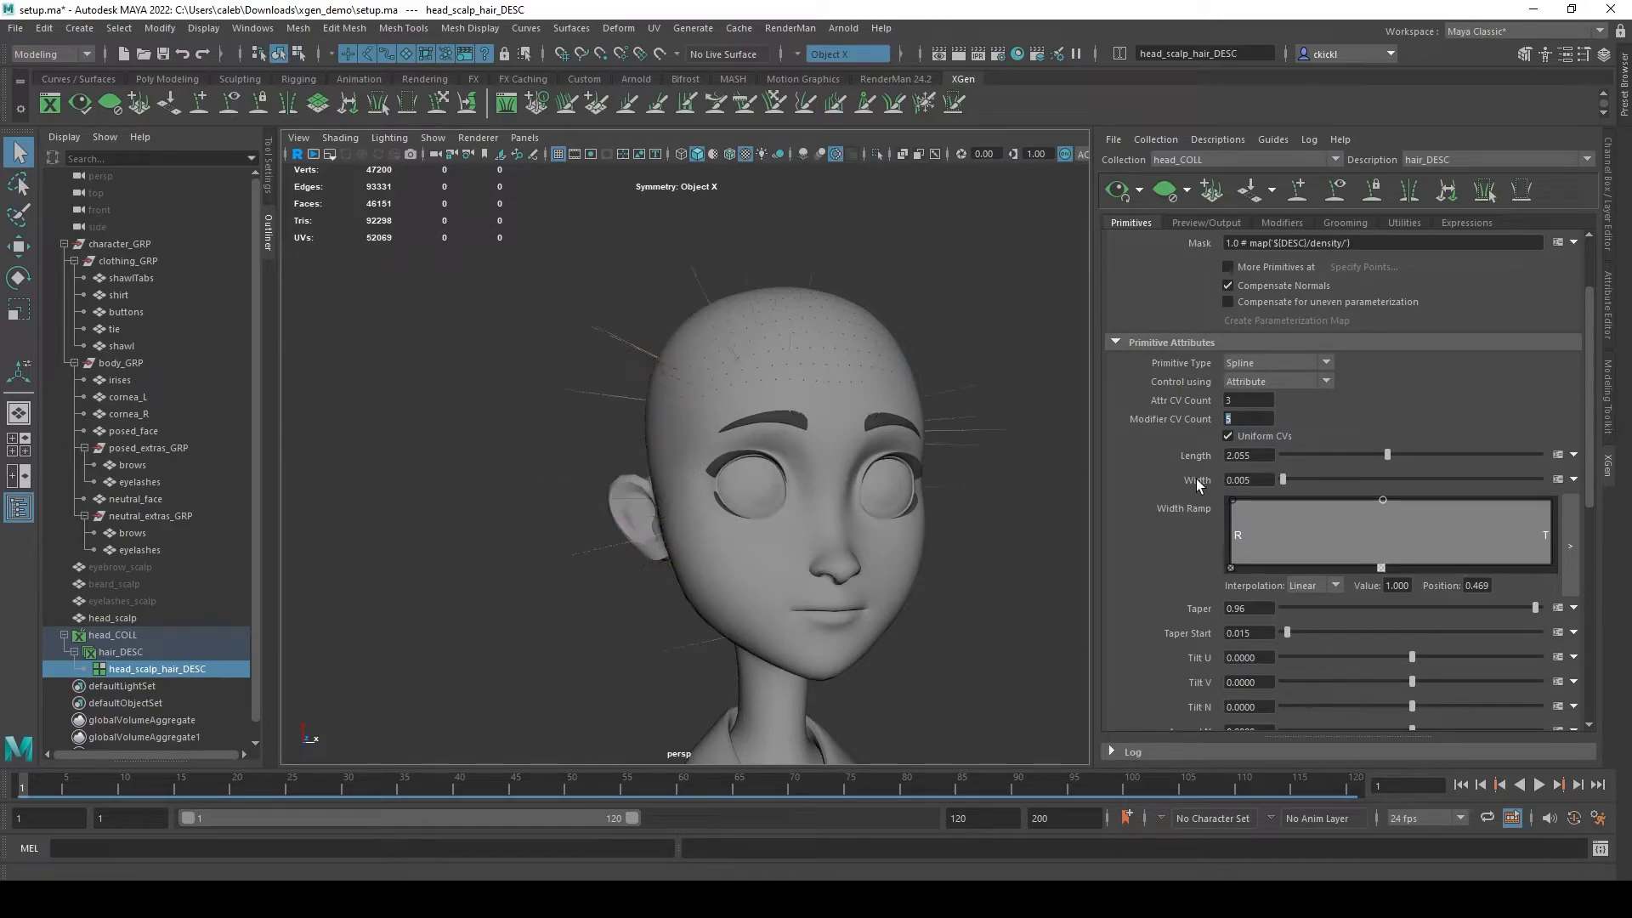
# Raise the hair density to 500 and inspect the dense strands around the face.
pyautogui.scroll(2, 1182, 308)
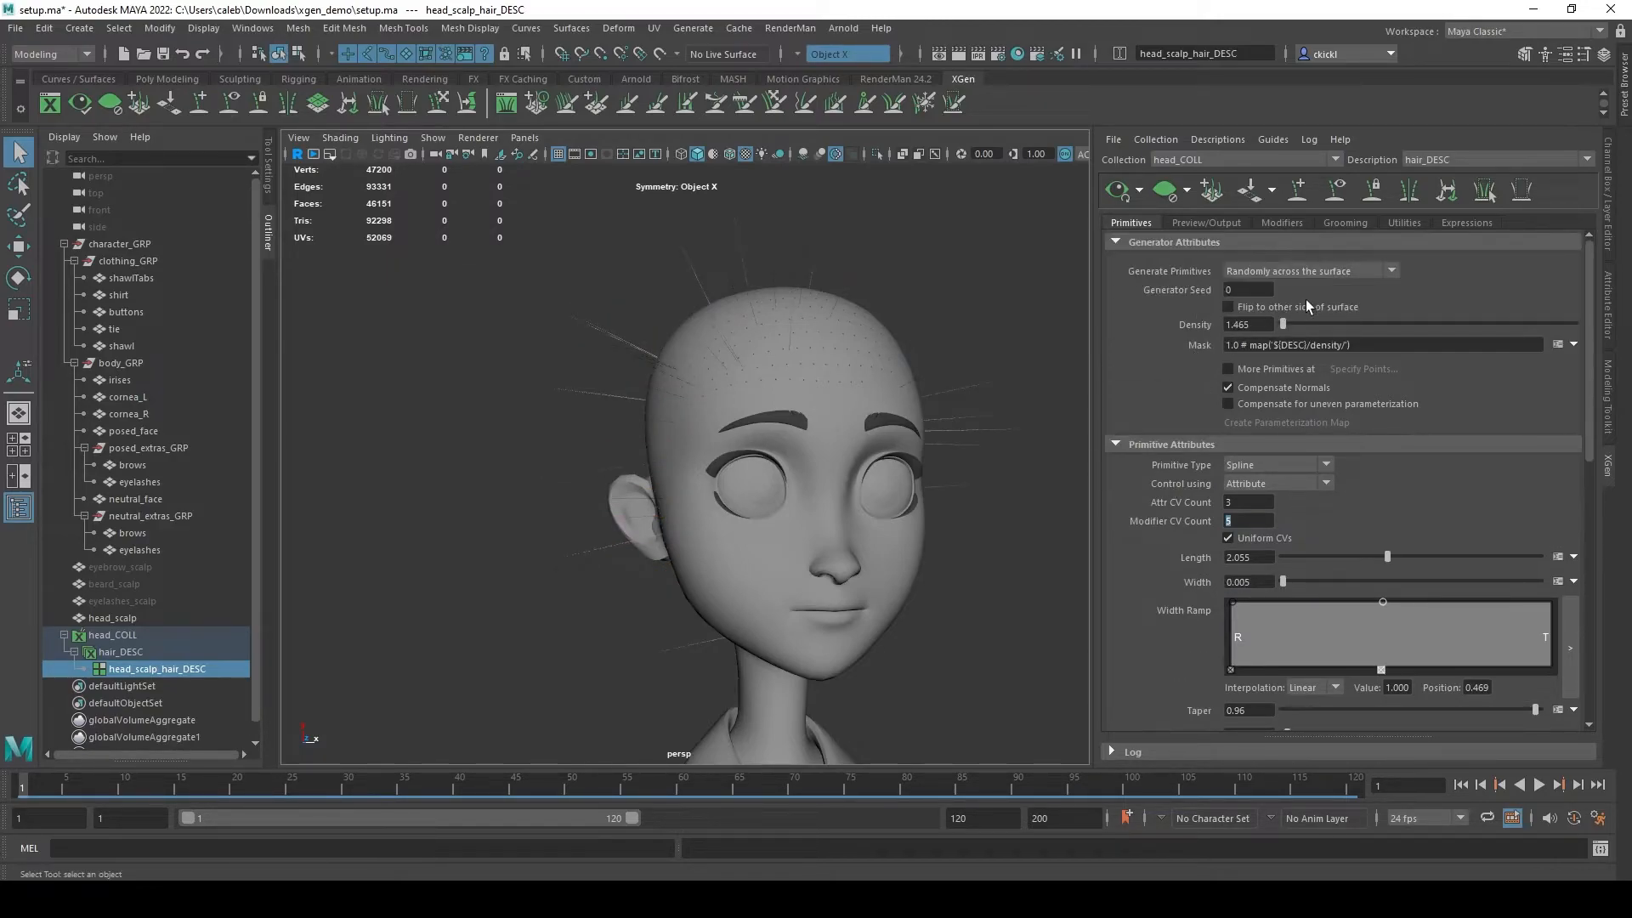
pyautogui.doubleClick(1248, 324)
pyautogui.write('500')
pyautogui.press('Return')
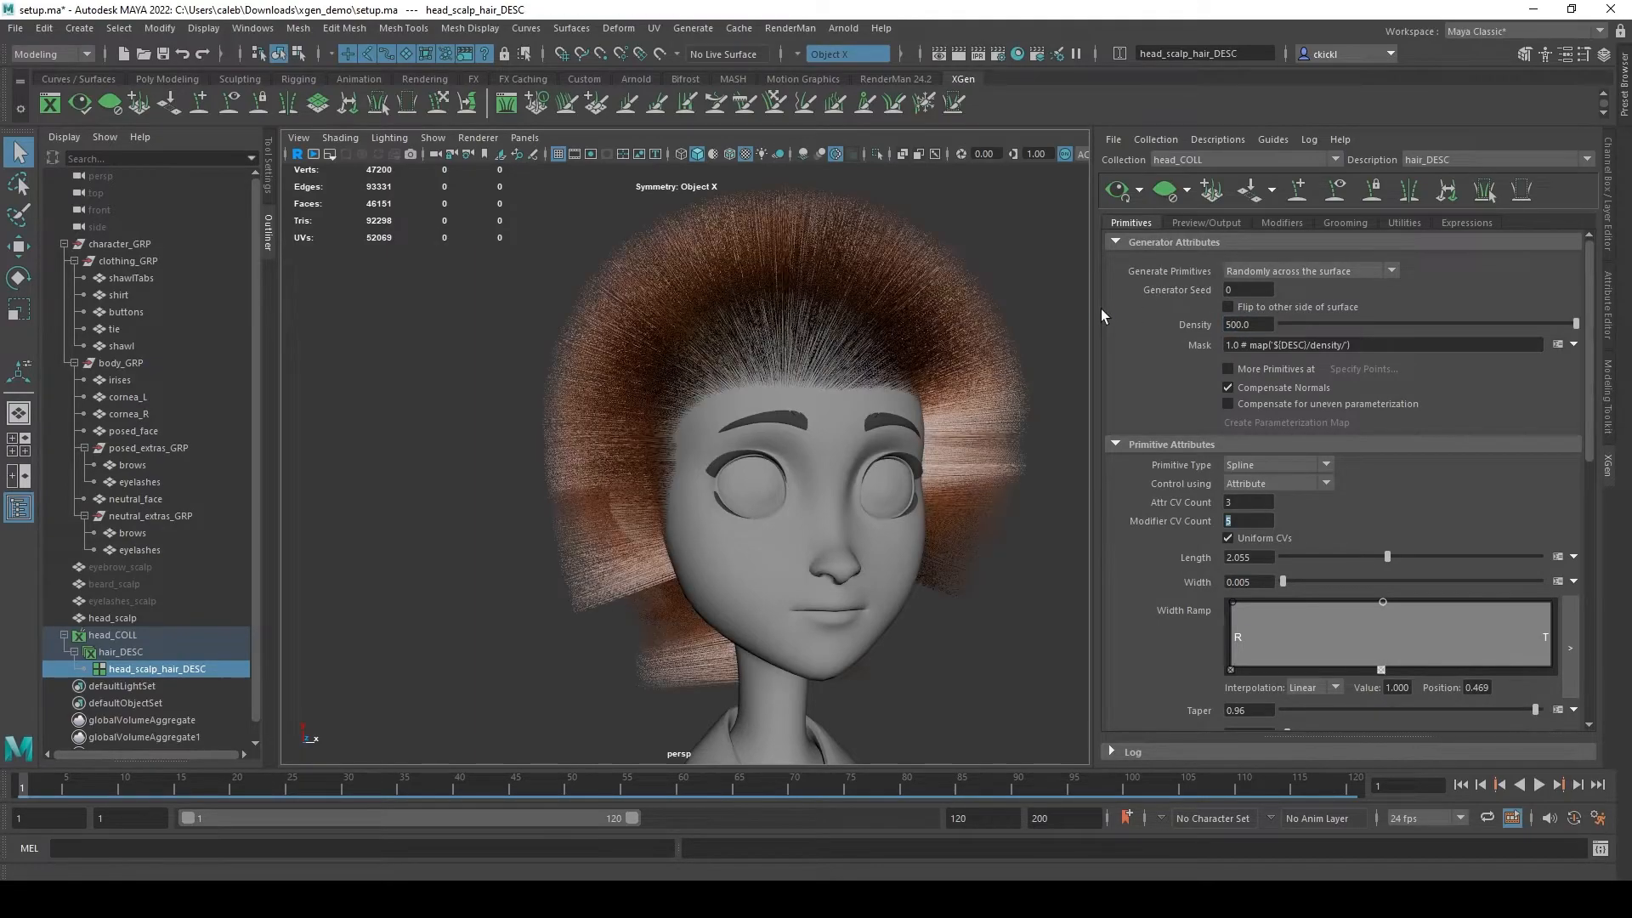
pyautogui.keyDown('alt'); pyautogui.moveTo(1058, 348); pyautogui.dragTo(656, 541); pyautogui.keyUp('alt')
pyautogui.scroll(5, 780, 572)
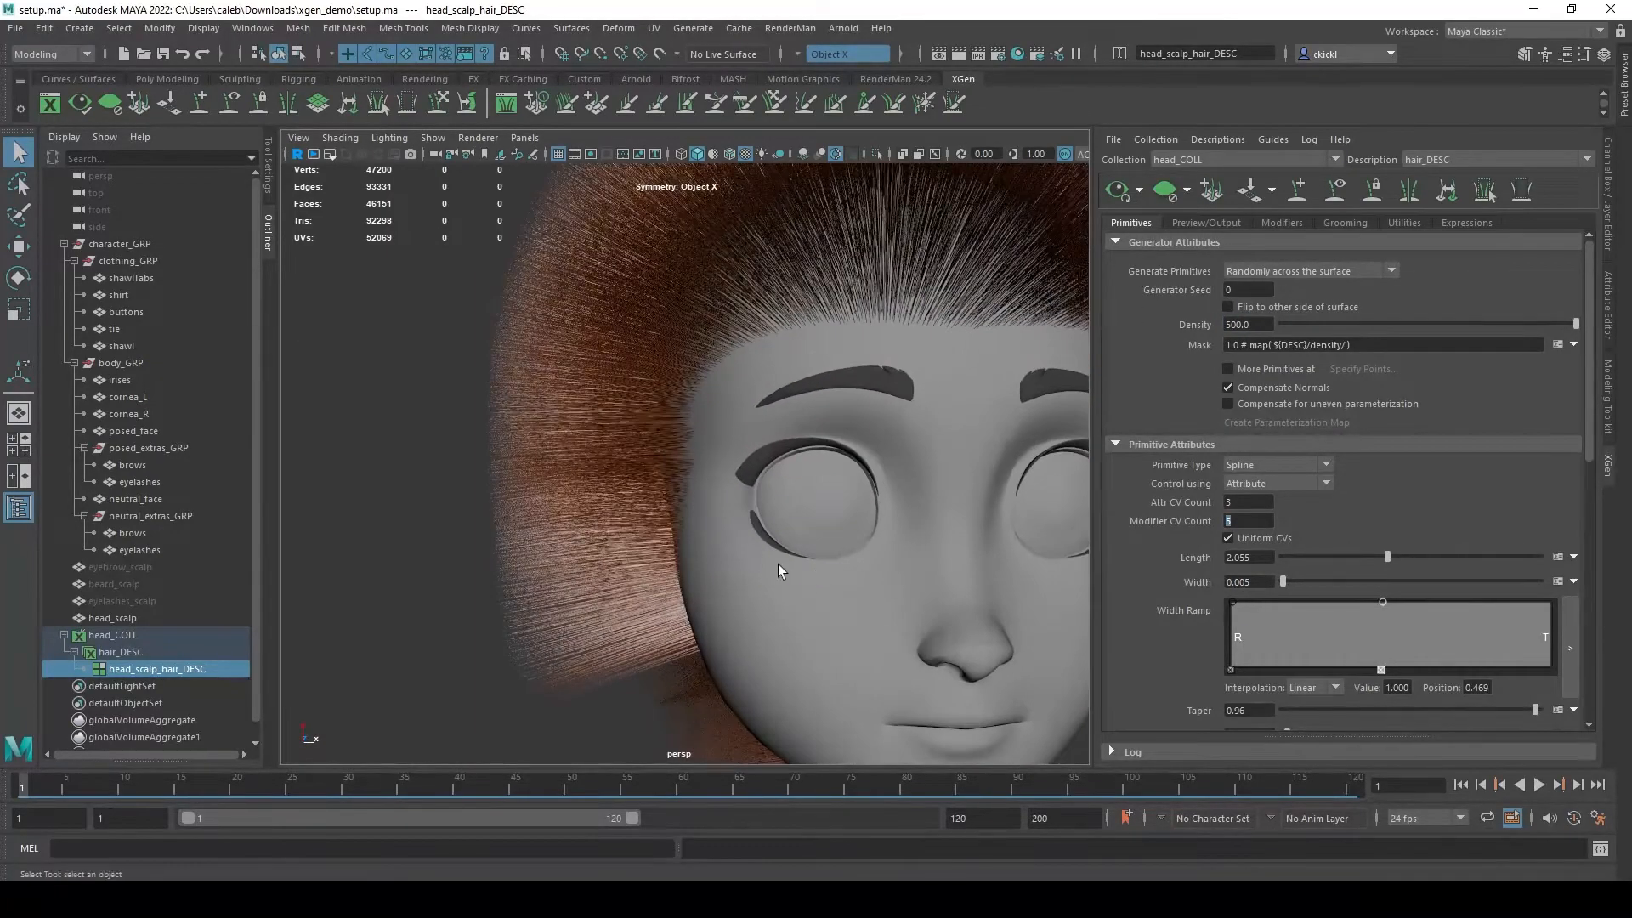
pyautogui.scroll(-2, 748, 361)
pyautogui.keyDown('alt'); pyautogui.moveTo(747, 361); pyautogui.dragTo(1062, 476); pyautogui.keyUp('alt')
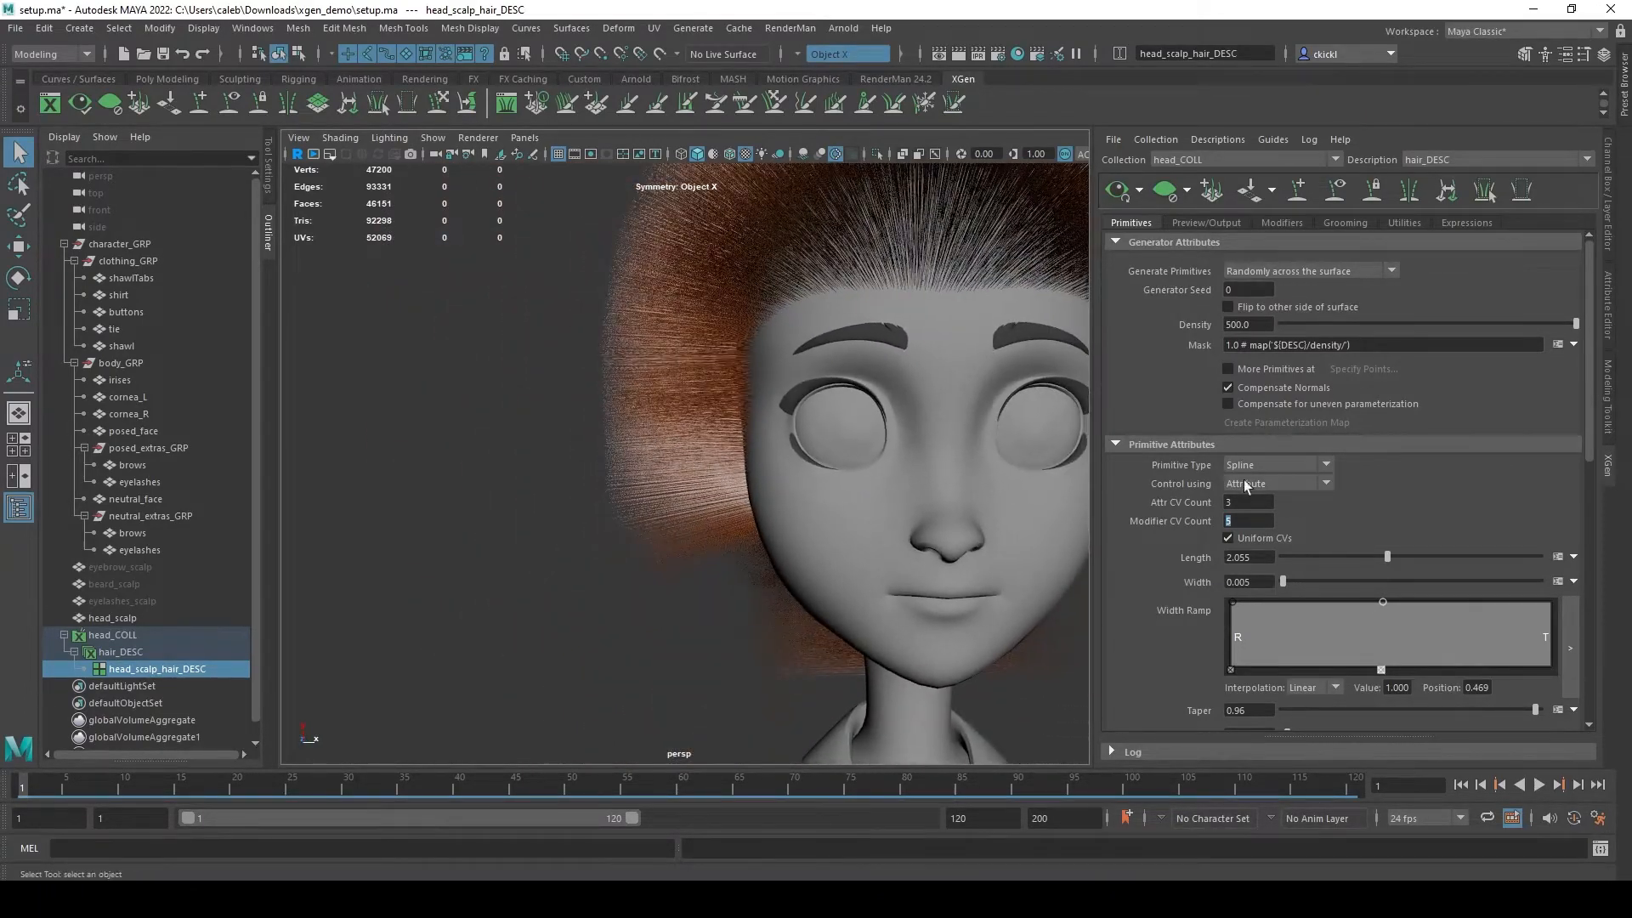
# Try Tilt U at -0.085 and Tilt V at 0.245 on the hair, and reset both to 0.
pyautogui.scroll(-5, 1155, 479)
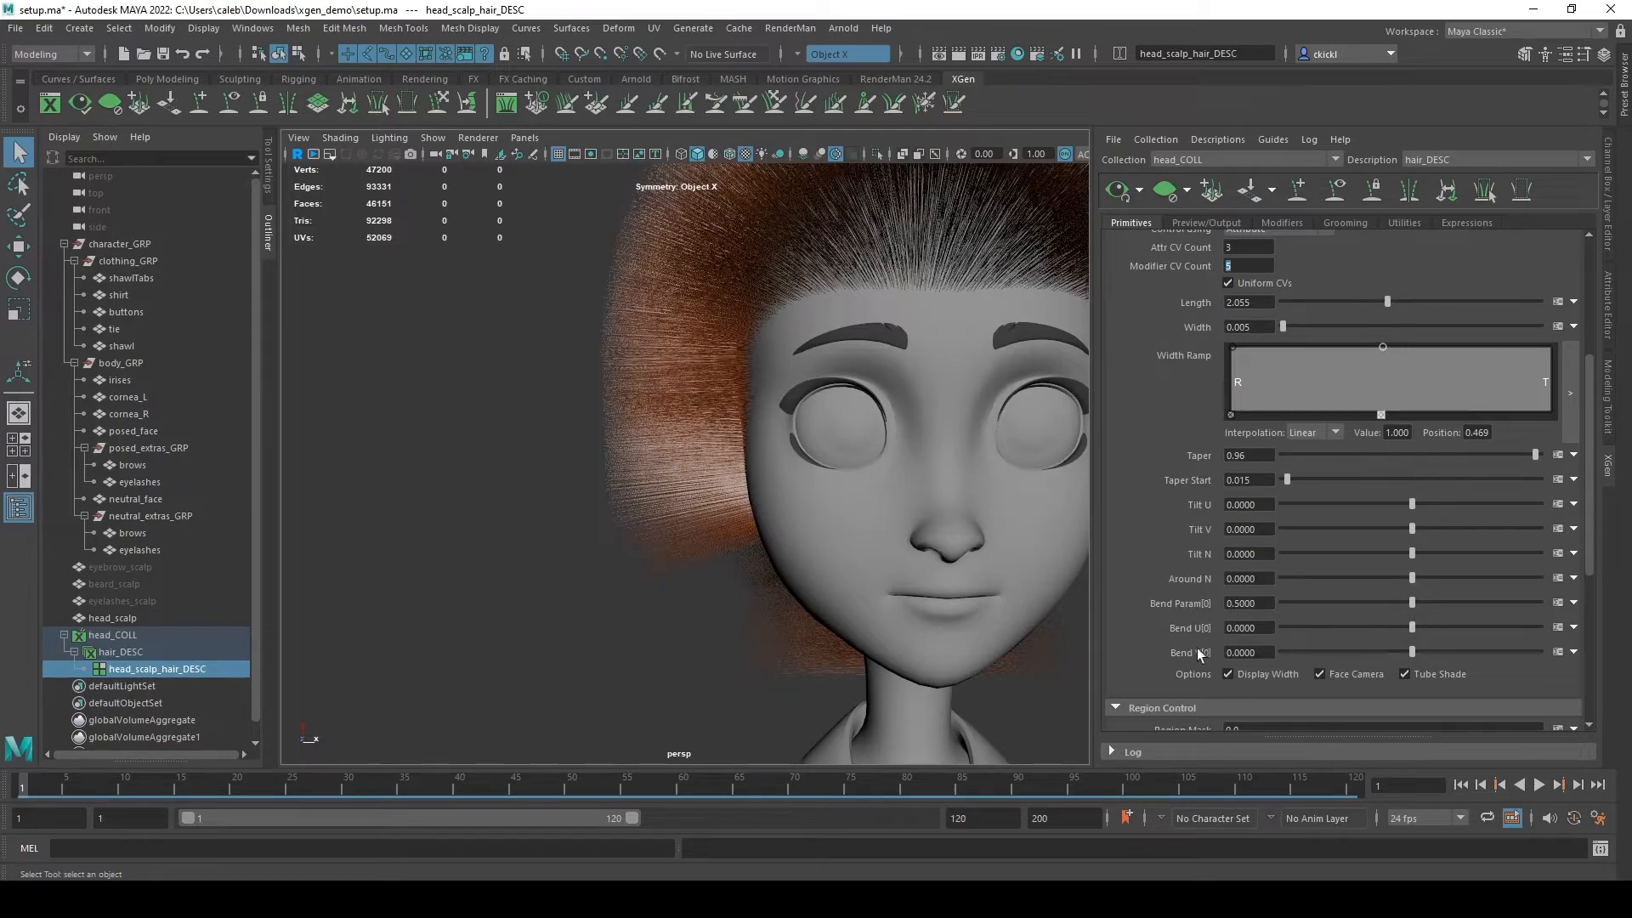
pyautogui.keyDown('alt'); pyautogui.moveTo(1009, 692); pyautogui.dragTo(1071, 676); pyautogui.keyUp('alt')
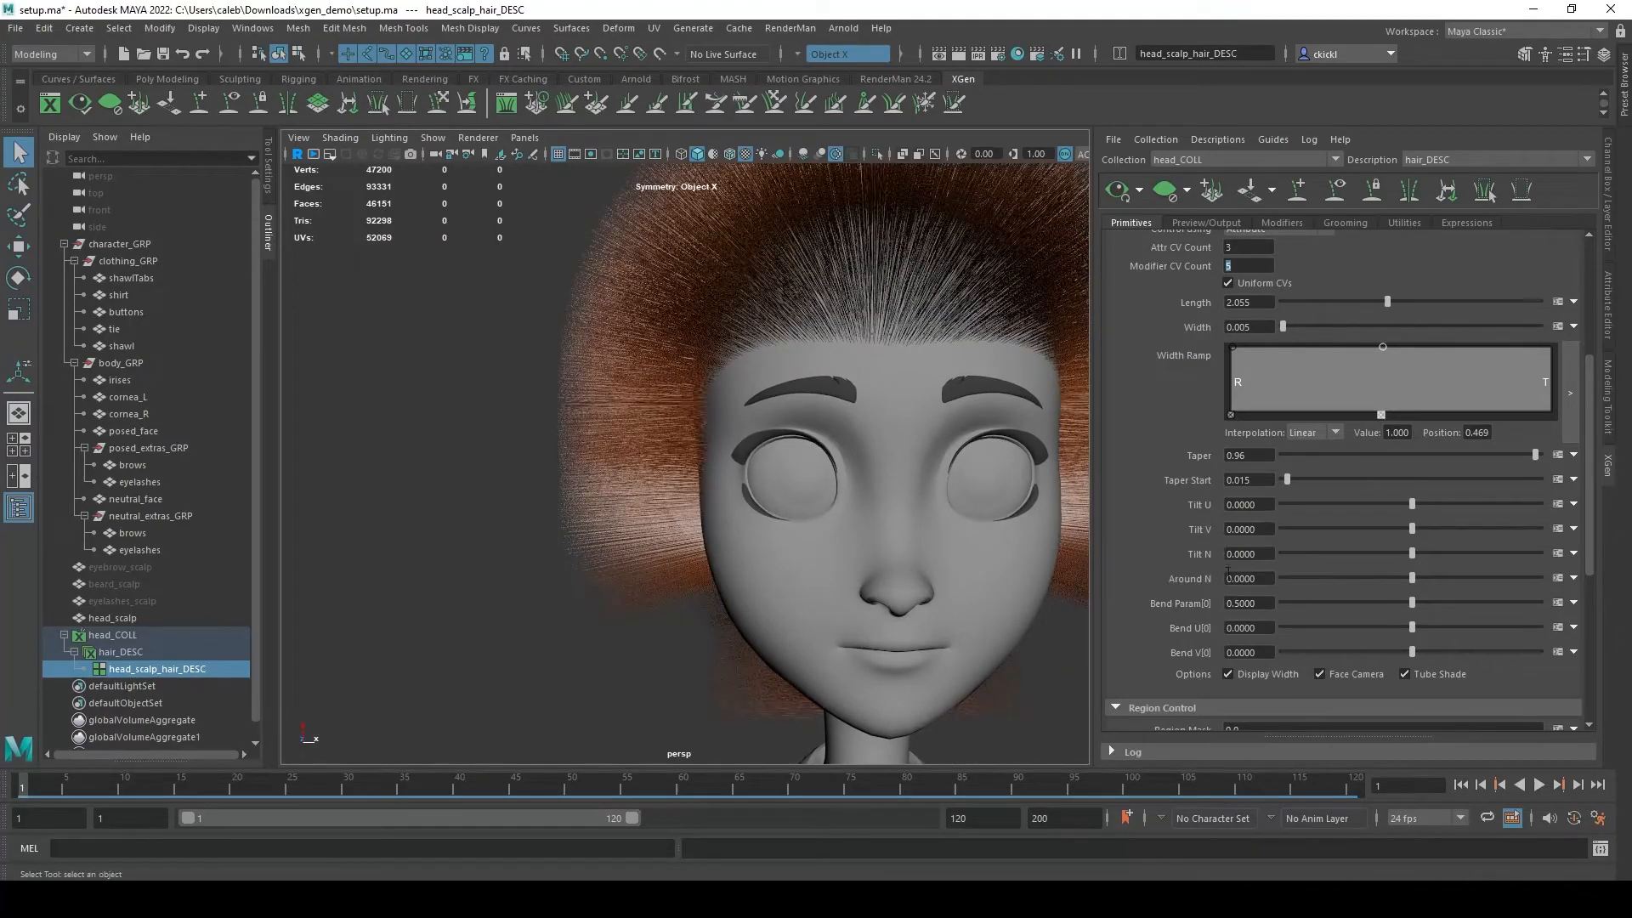
pyautogui.moveTo(1409, 505)
pyautogui.mouseDown()
pyautogui.moveTo(1439, 502)
pyautogui.moveTo(1374, 506)
pyautogui.moveTo(1406, 509)
pyautogui.mouseUp()
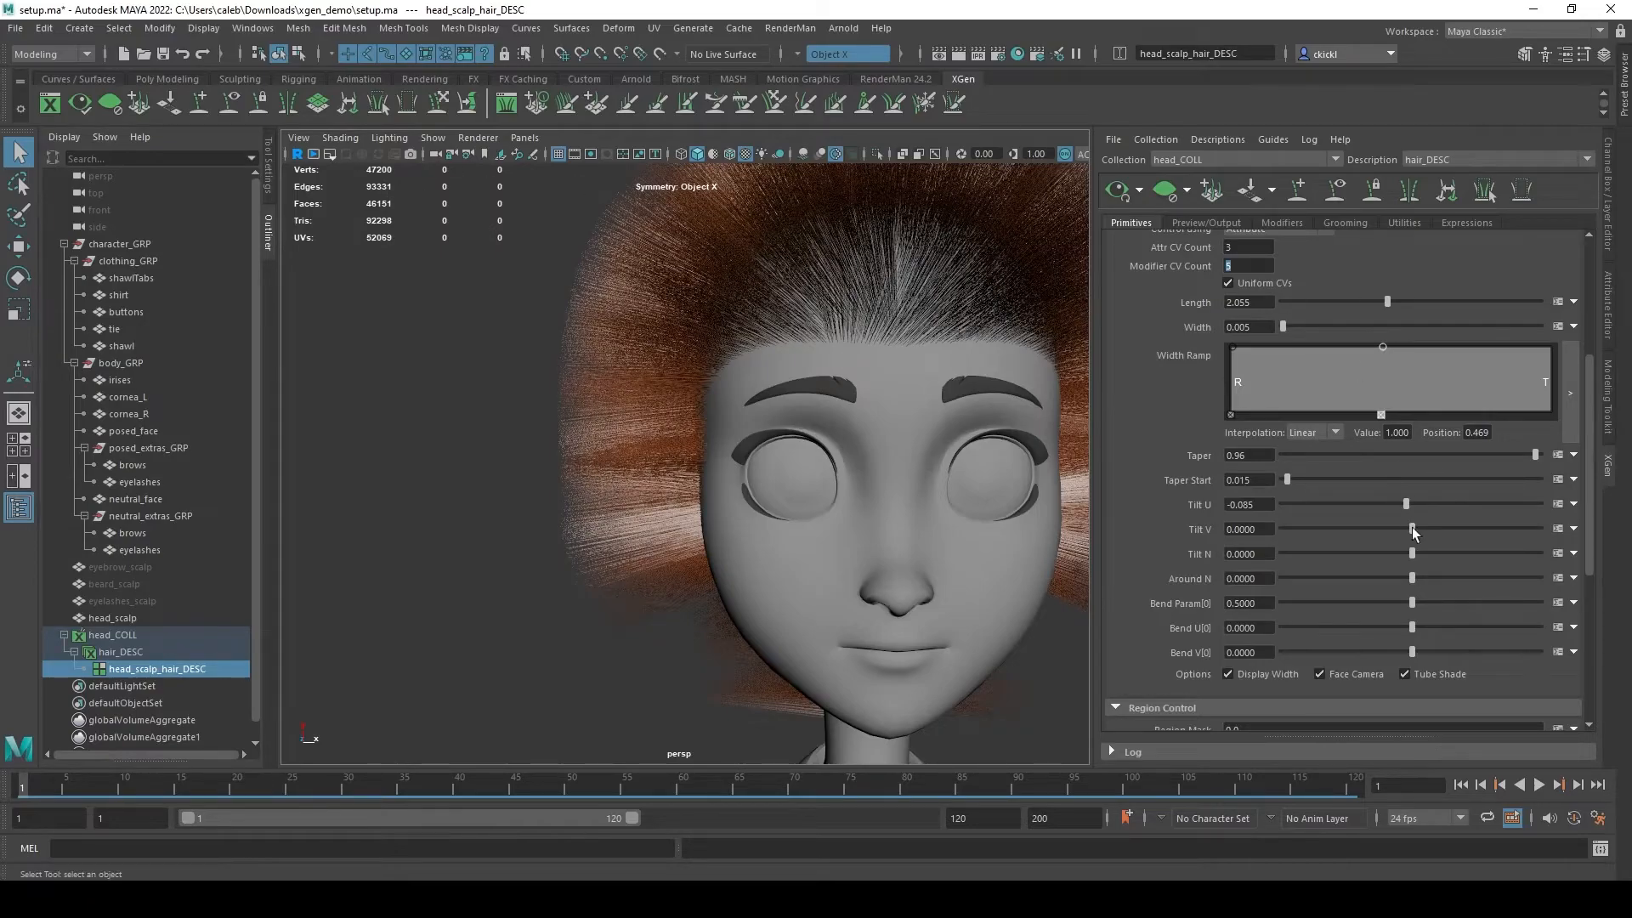
pyautogui.moveTo(1412, 529)
pyautogui.mouseDown()
pyautogui.moveTo(1379, 537)
pyautogui.moveTo(1419, 534)
pyautogui.mouseUp()
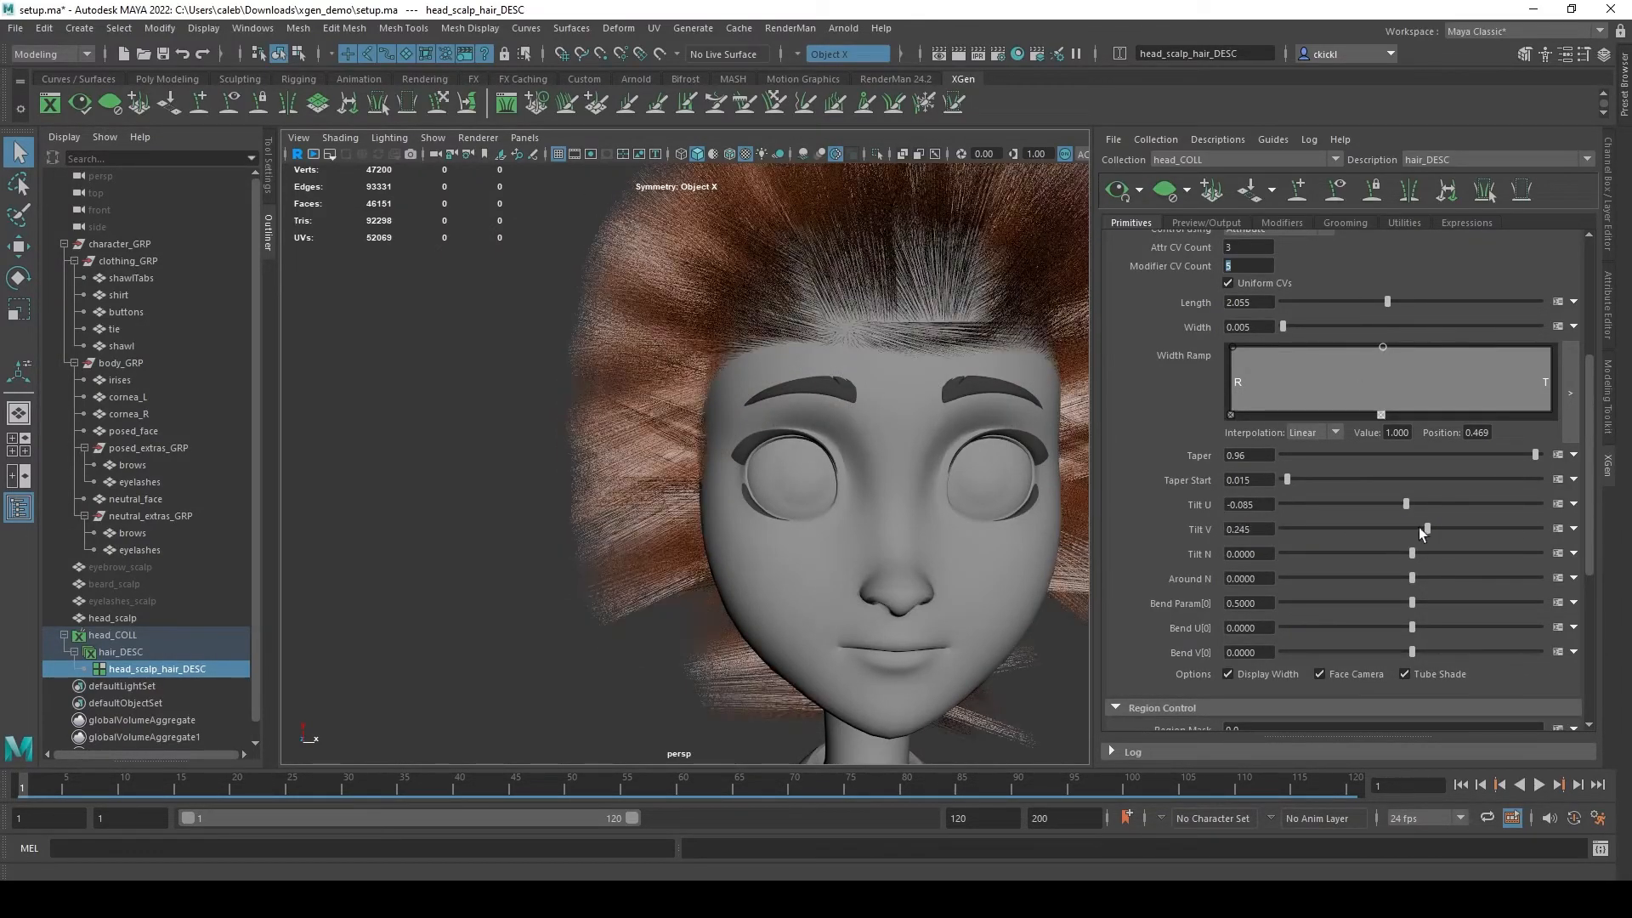
pyautogui.doubleClick(1248, 529)
pyautogui.write('0')
pyautogui.press('Return')
pyautogui.doubleClick(1248, 504)
pyautogui.write('0')
pyautogui.press('Return')
# Try a small Tilt N change on the hair and reset it to 0.
pyautogui.moveTo(1425, 552)
pyautogui.mouseDown()
pyautogui.moveTo(1552, 557)
pyautogui.moveTo(1438, 547)
pyautogui.mouseUp()
pyautogui.hotkey('ctrl', 'z')
pyautogui.write('0')
pyautogui.press('Return')
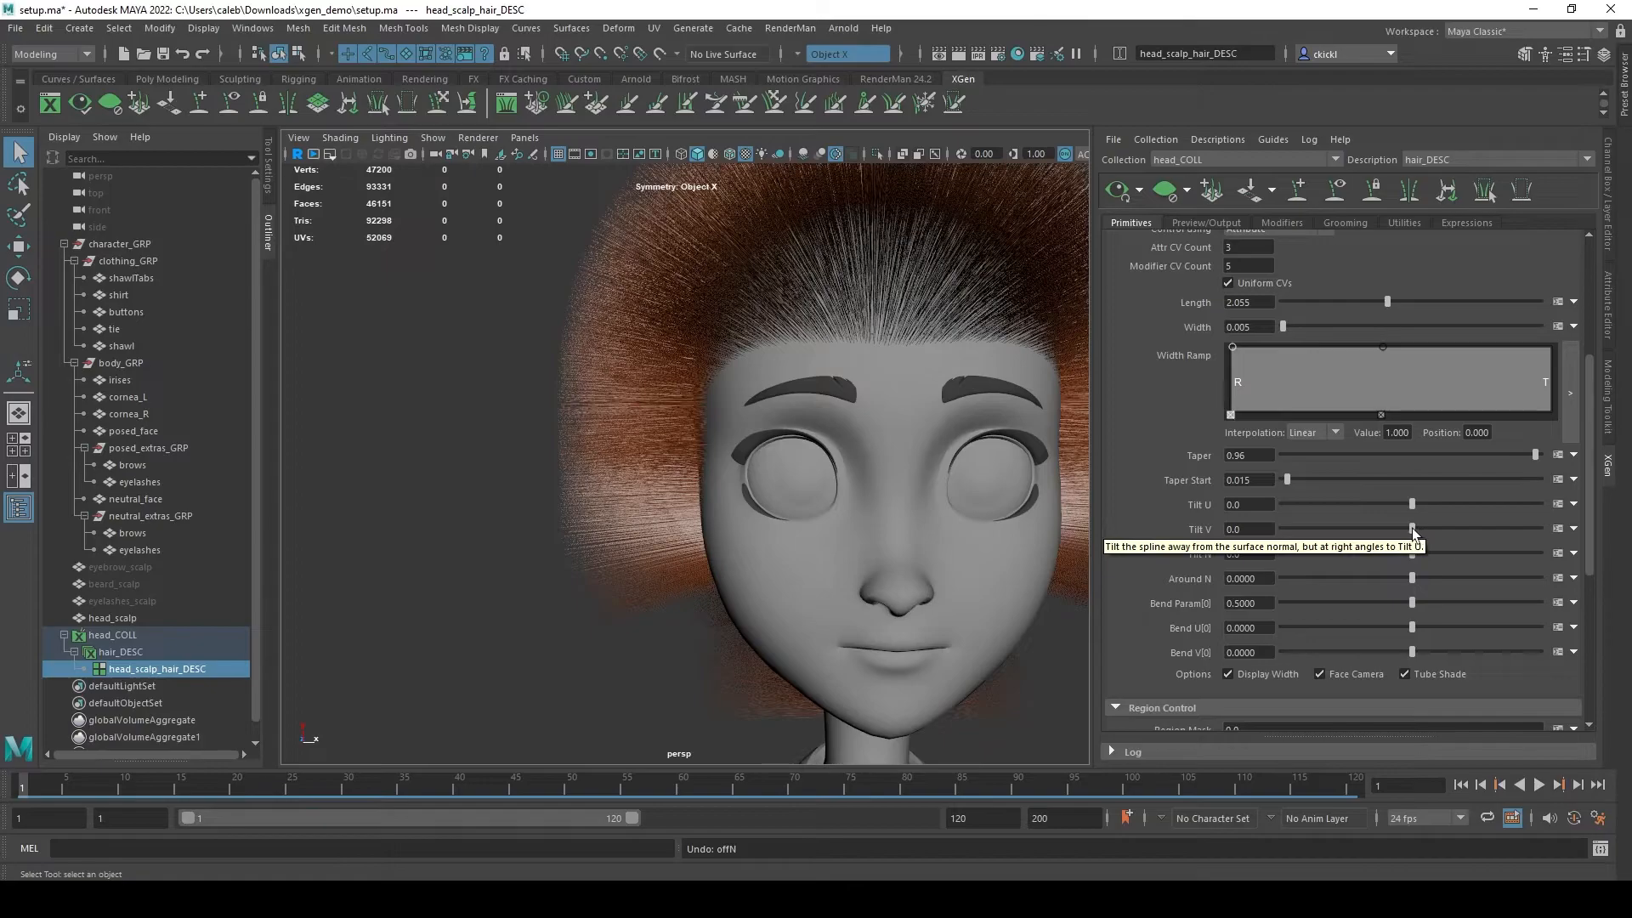
# Try Tilt V at 0.38 combined with Tilt N at -48.44, and reset both to 0.
pyautogui.moveTo(1412, 530); pyautogui.dragTo(1434, 543)
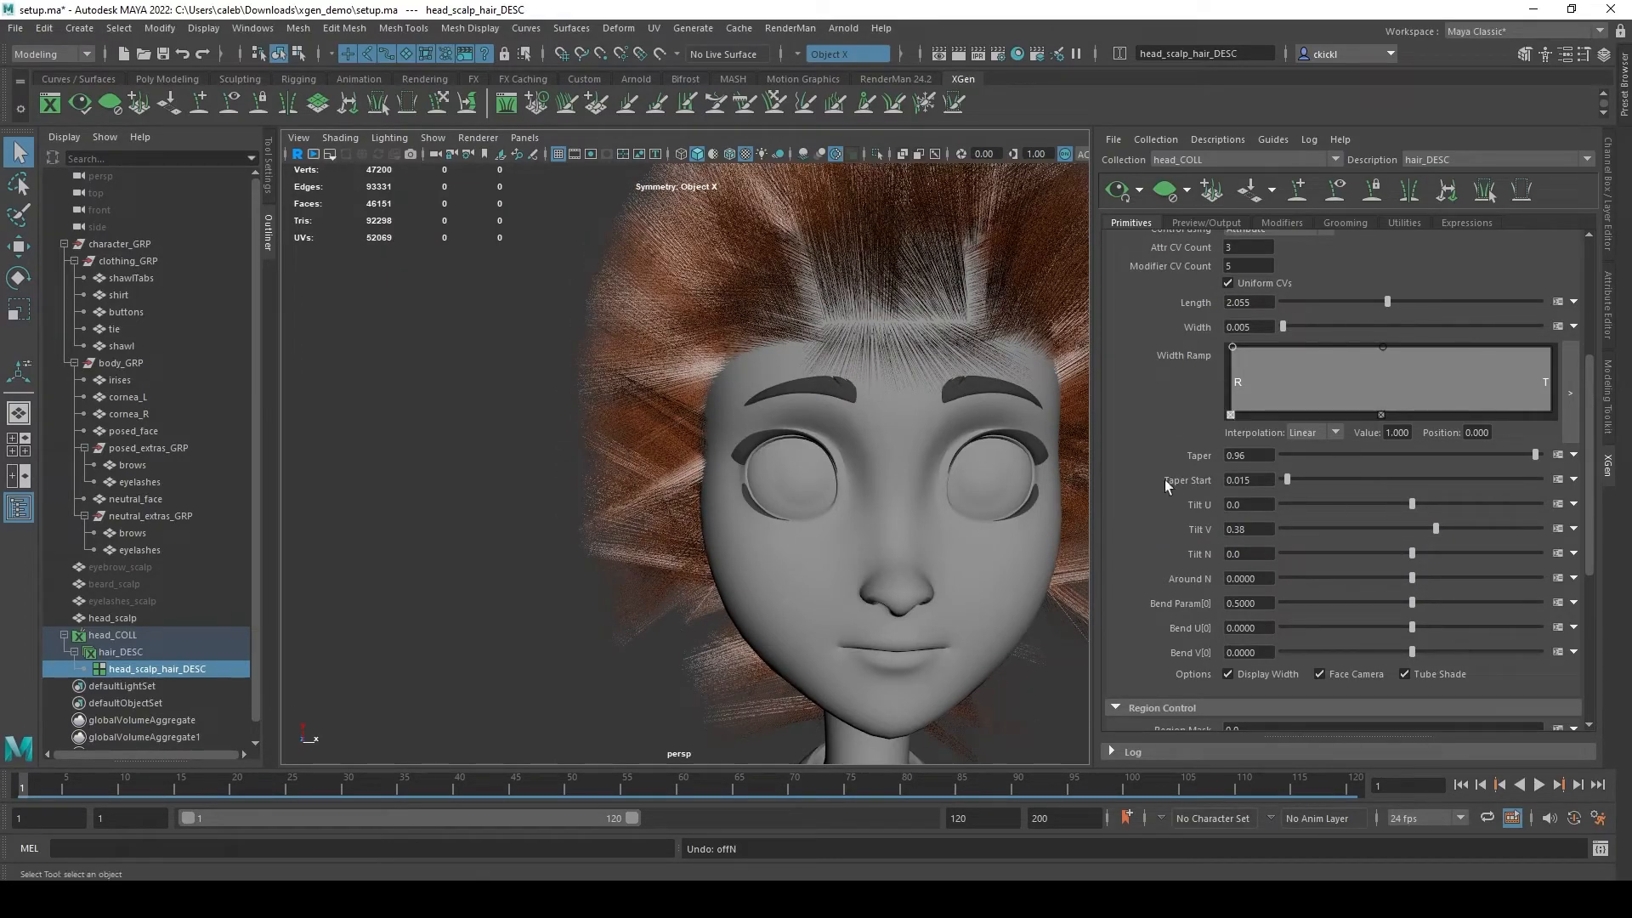
pyautogui.moveTo(1412, 553); pyautogui.dragTo(1377, 562)
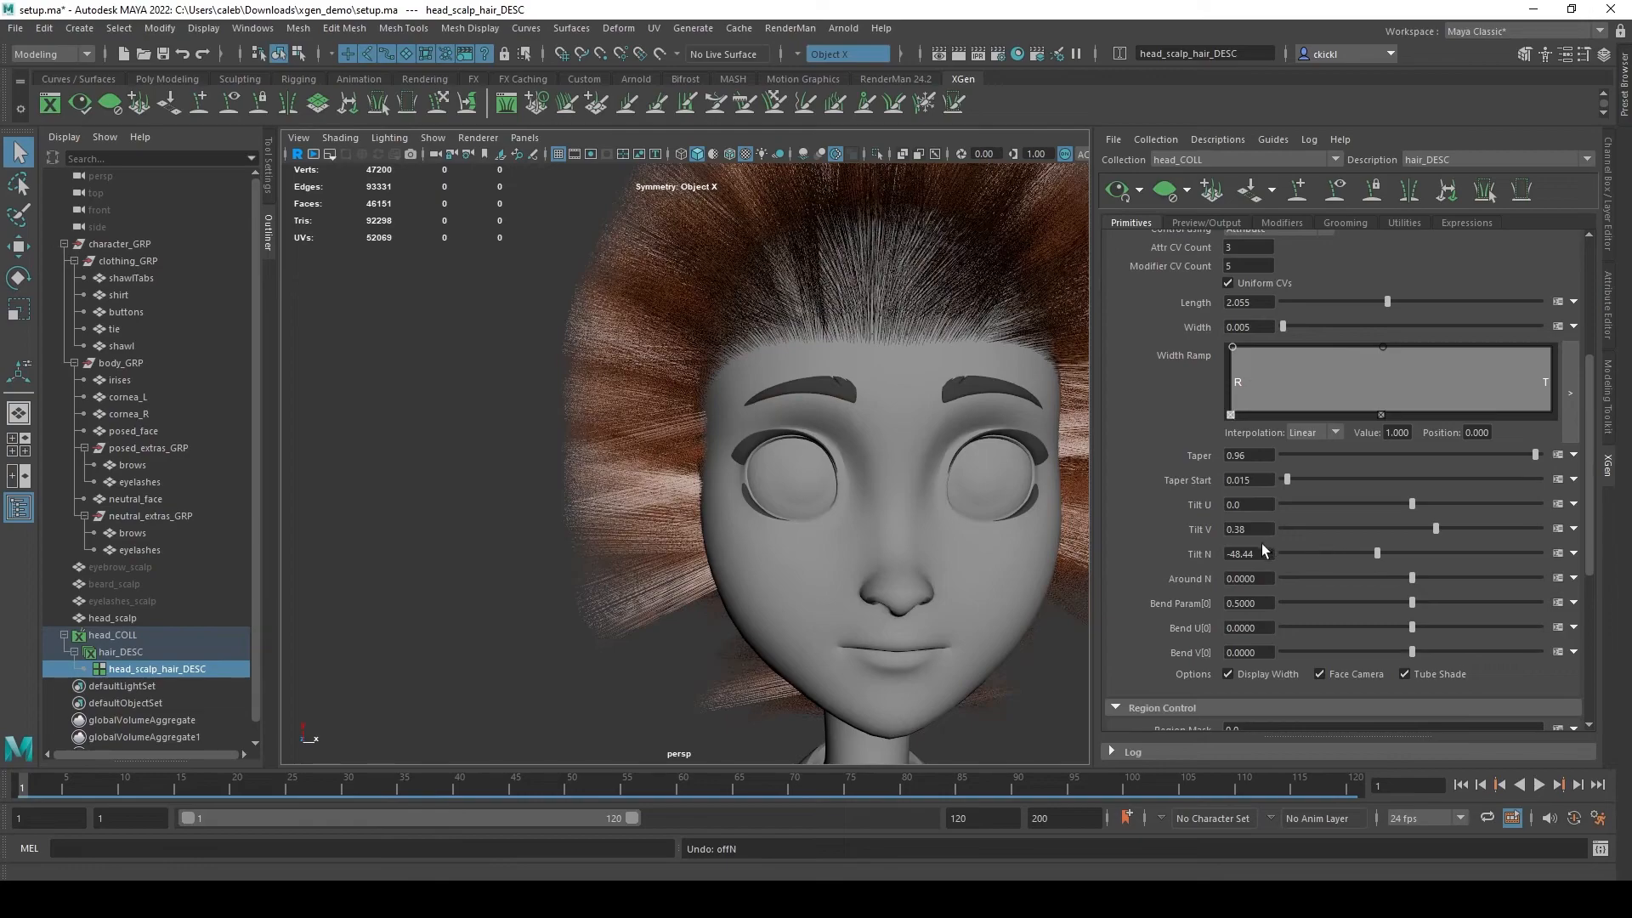
pyautogui.moveTo(1267, 550); pyautogui.dragTo(1132, 541)
pyautogui.write('0')
pyautogui.hotkey('shift', 'Tab')
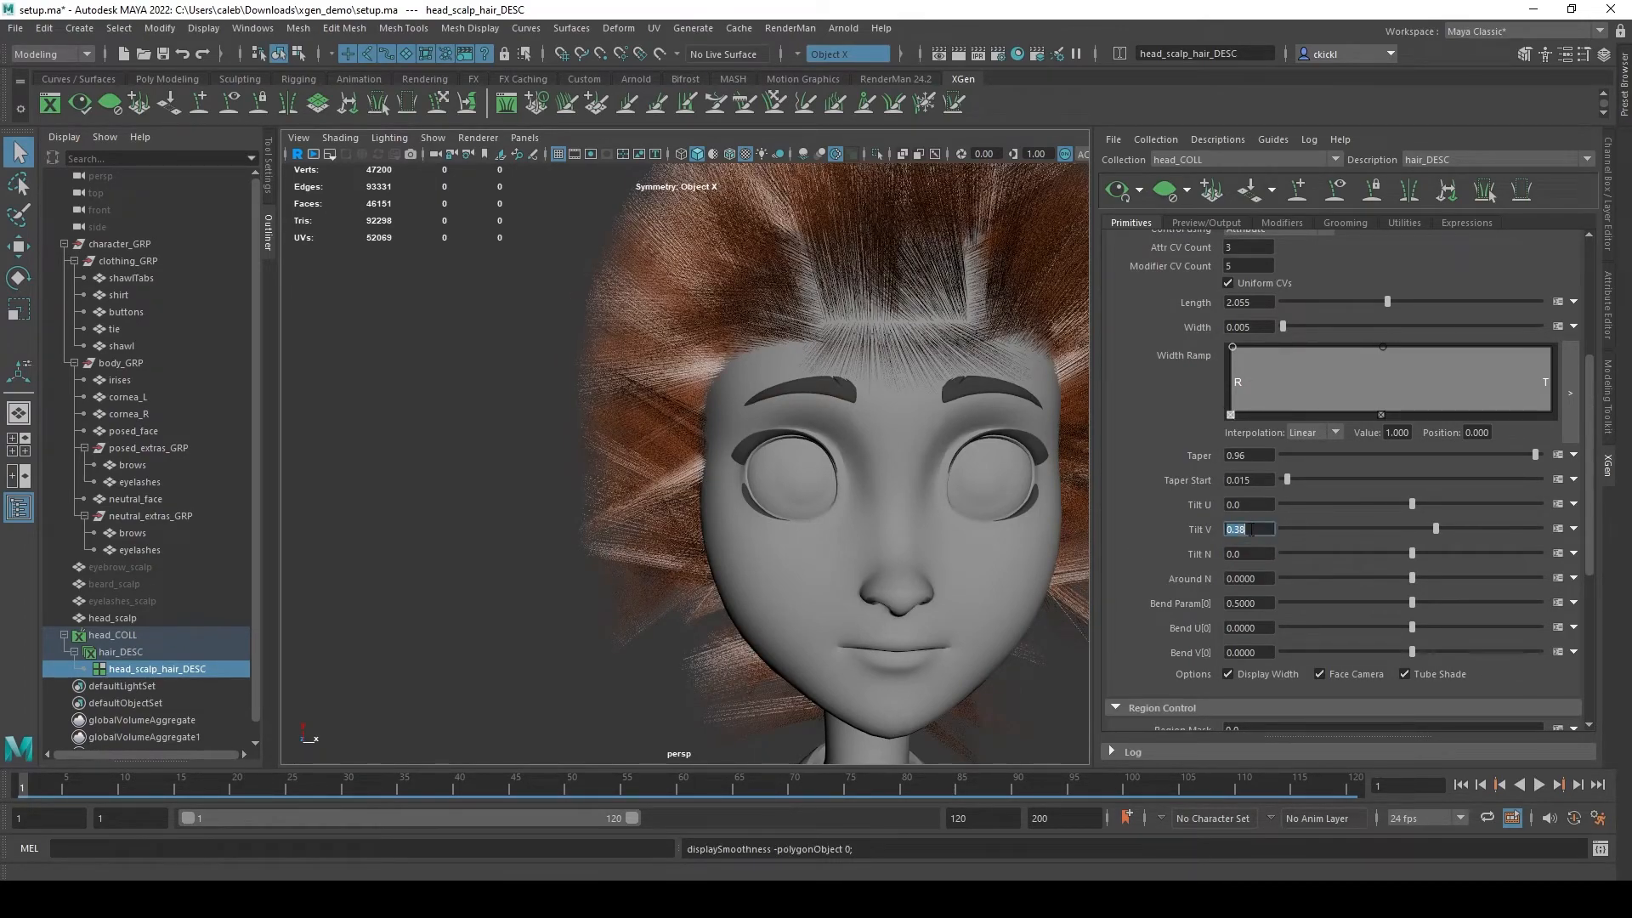
pyautogui.write('0')
pyautogui.press('Return')
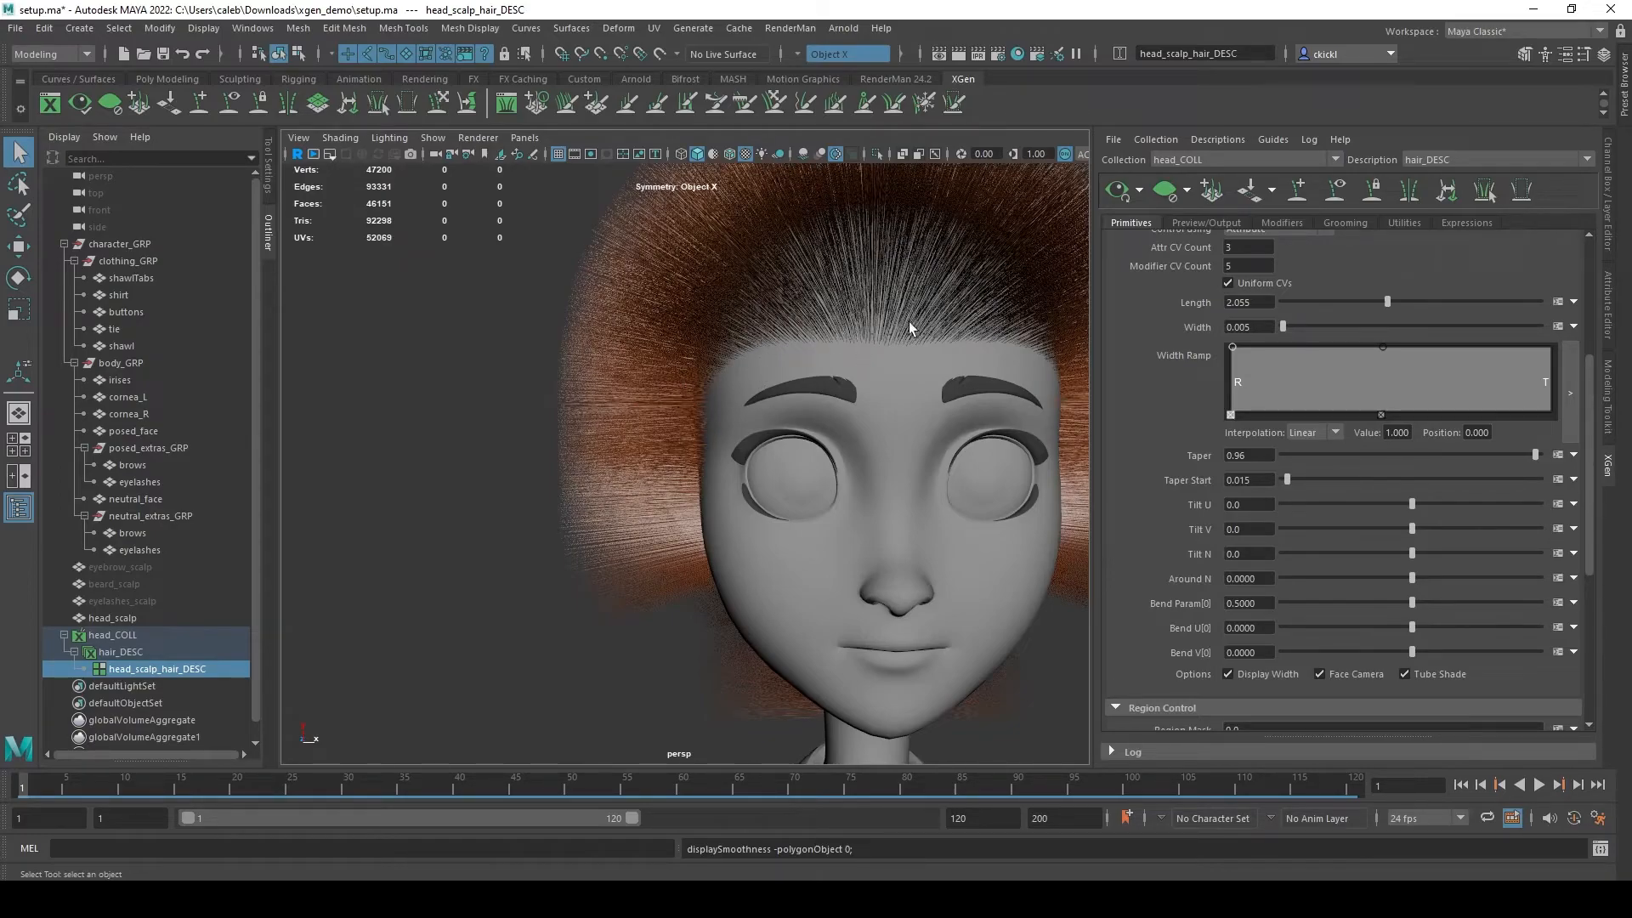
# Examine the hair around the head from several angles and review the Region Control, Displacement and Culling settings.
pyautogui.keyDown('alt'); pyautogui.moveTo(936, 523); pyautogui.dragTo(983, 513); pyautogui.keyUp('alt')
pyautogui.keyDown('alt'); pyautogui.moveTo(985, 561); pyautogui.dragTo(978, 520, button='middle'); pyautogui.keyUp('alt')
pyautogui.keyDown('alt'); pyautogui.moveTo(978, 520); pyautogui.dragTo(983, 559); pyautogui.keyUp('alt')
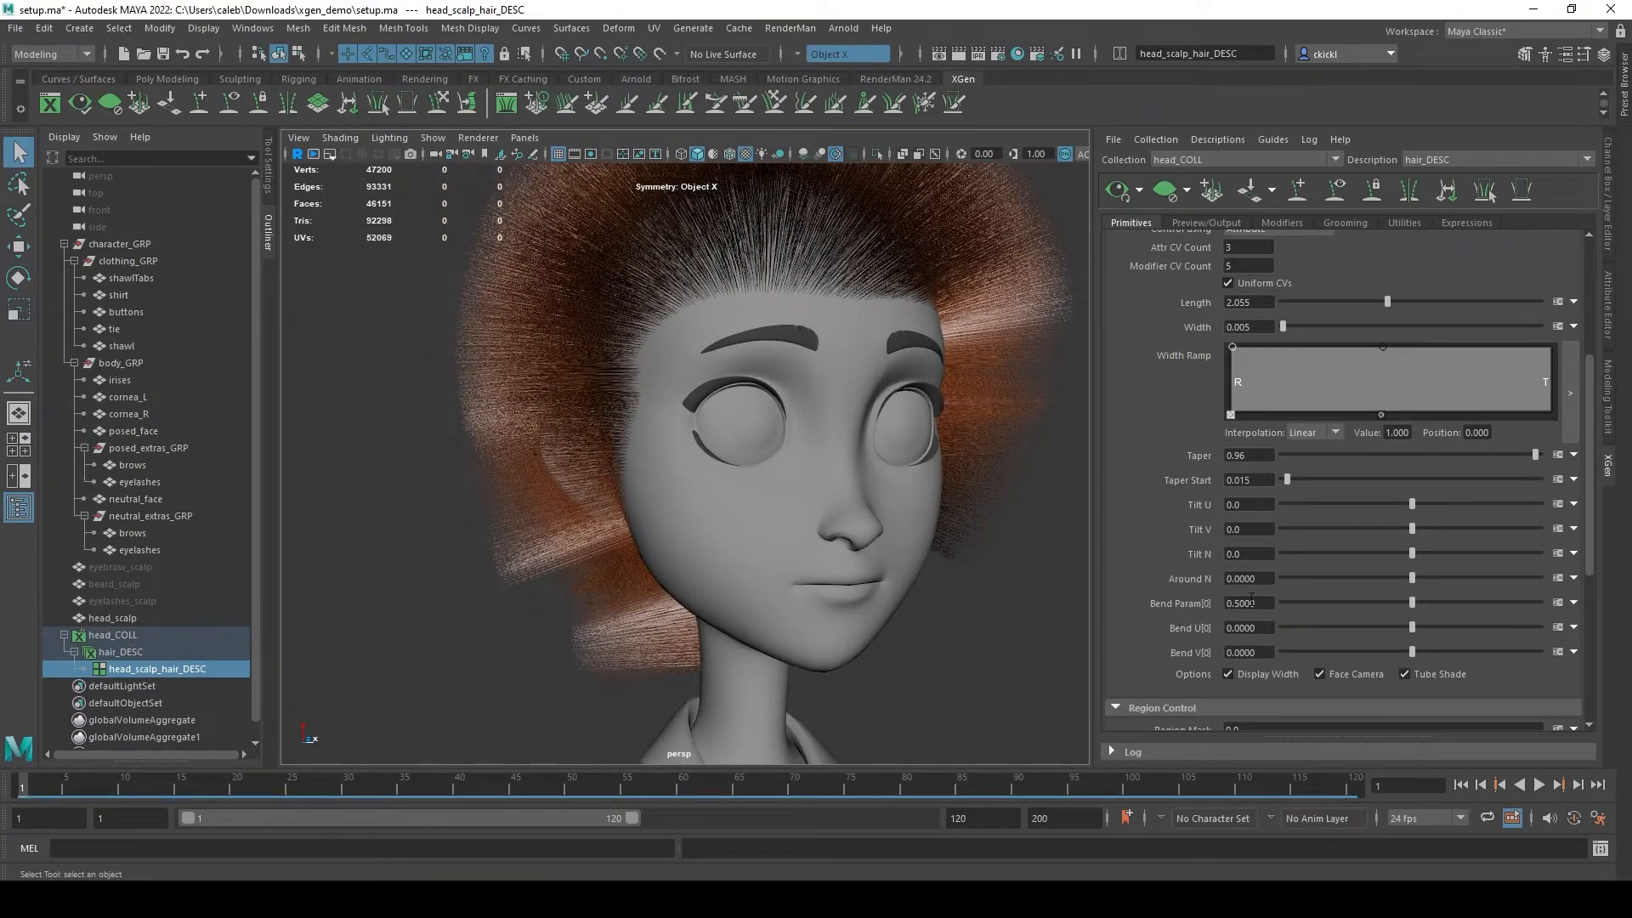
pyautogui.scroll(-3, 1190, 621)
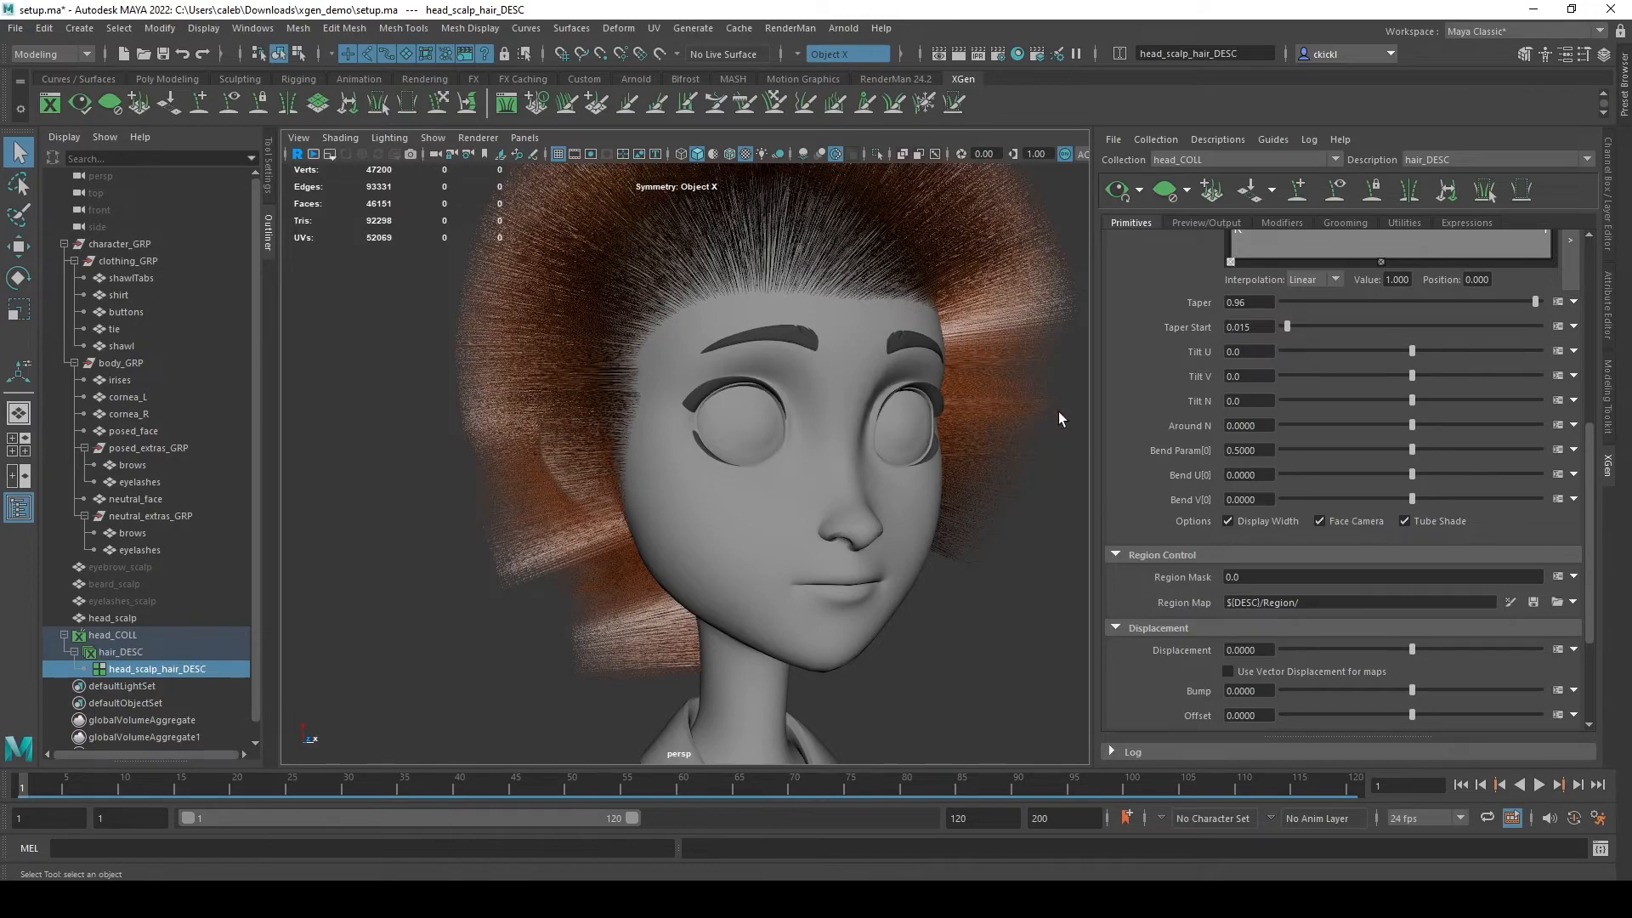
pyautogui.scroll(-3, 1182, 646)
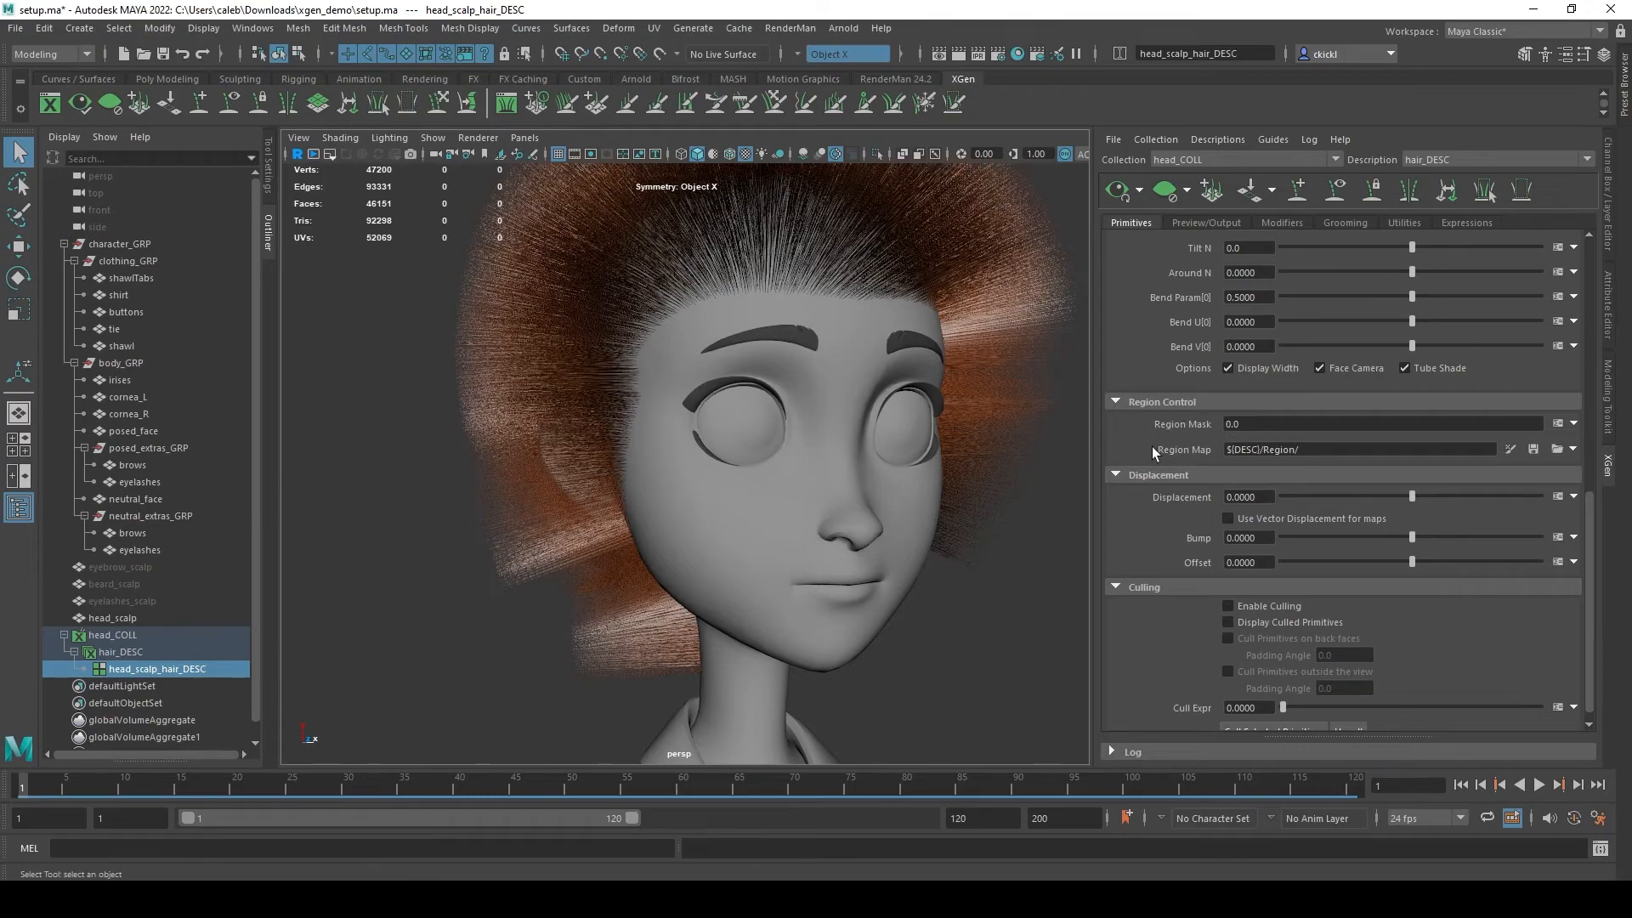
pyautogui.keyDown('alt'); pyautogui.moveTo(808, 467); pyautogui.dragTo(820, 550, button='middle'); pyautogui.keyUp('alt')
pyautogui.moveTo(820, 549)
pyautogui.keyDown('alt'); pyautogui.mouseDown()
pyautogui.moveTo(794, 566)
pyautogui.moveTo(818, 548)
pyautogui.mouseUp(); pyautogui.keyUp('alt')
pyautogui.keyDown('alt'); pyautogui.moveTo(913, 429); pyautogui.dragTo(856, 364); pyautogui.keyUp('alt')
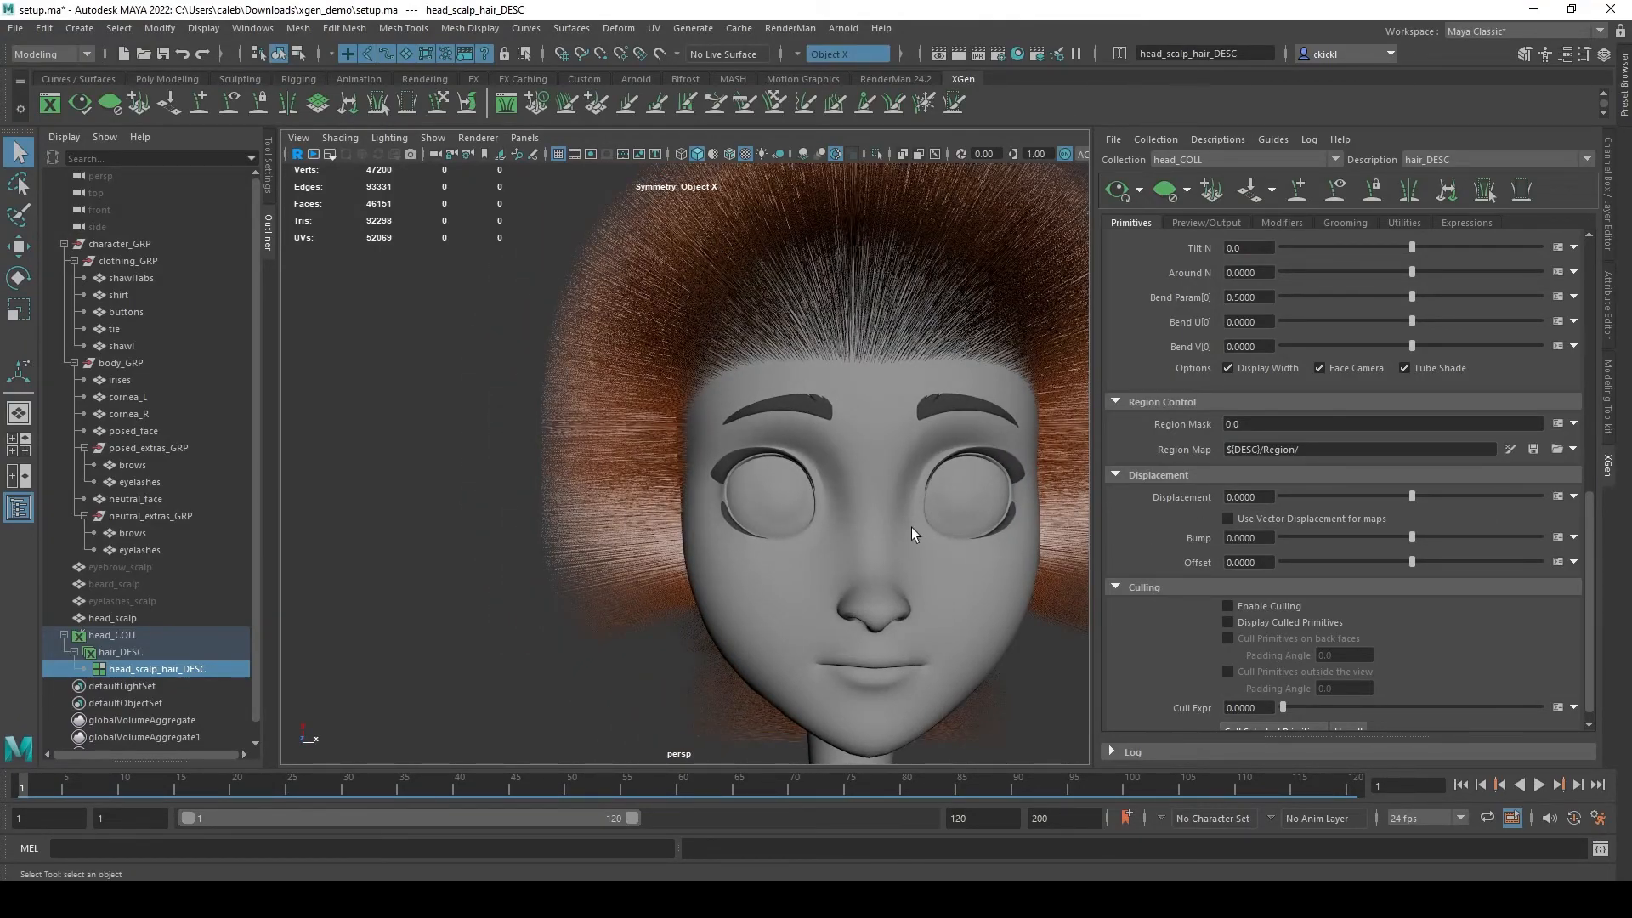
pyautogui.keyDown('alt'); pyautogui.moveTo(802, 477); pyautogui.dragTo(776, 474); pyautogui.keyUp('alt')
pyautogui.keyDown('alt'); pyautogui.moveTo(776, 474); pyautogui.dragTo(832, 538, button='right'); pyautogui.keyUp('alt')
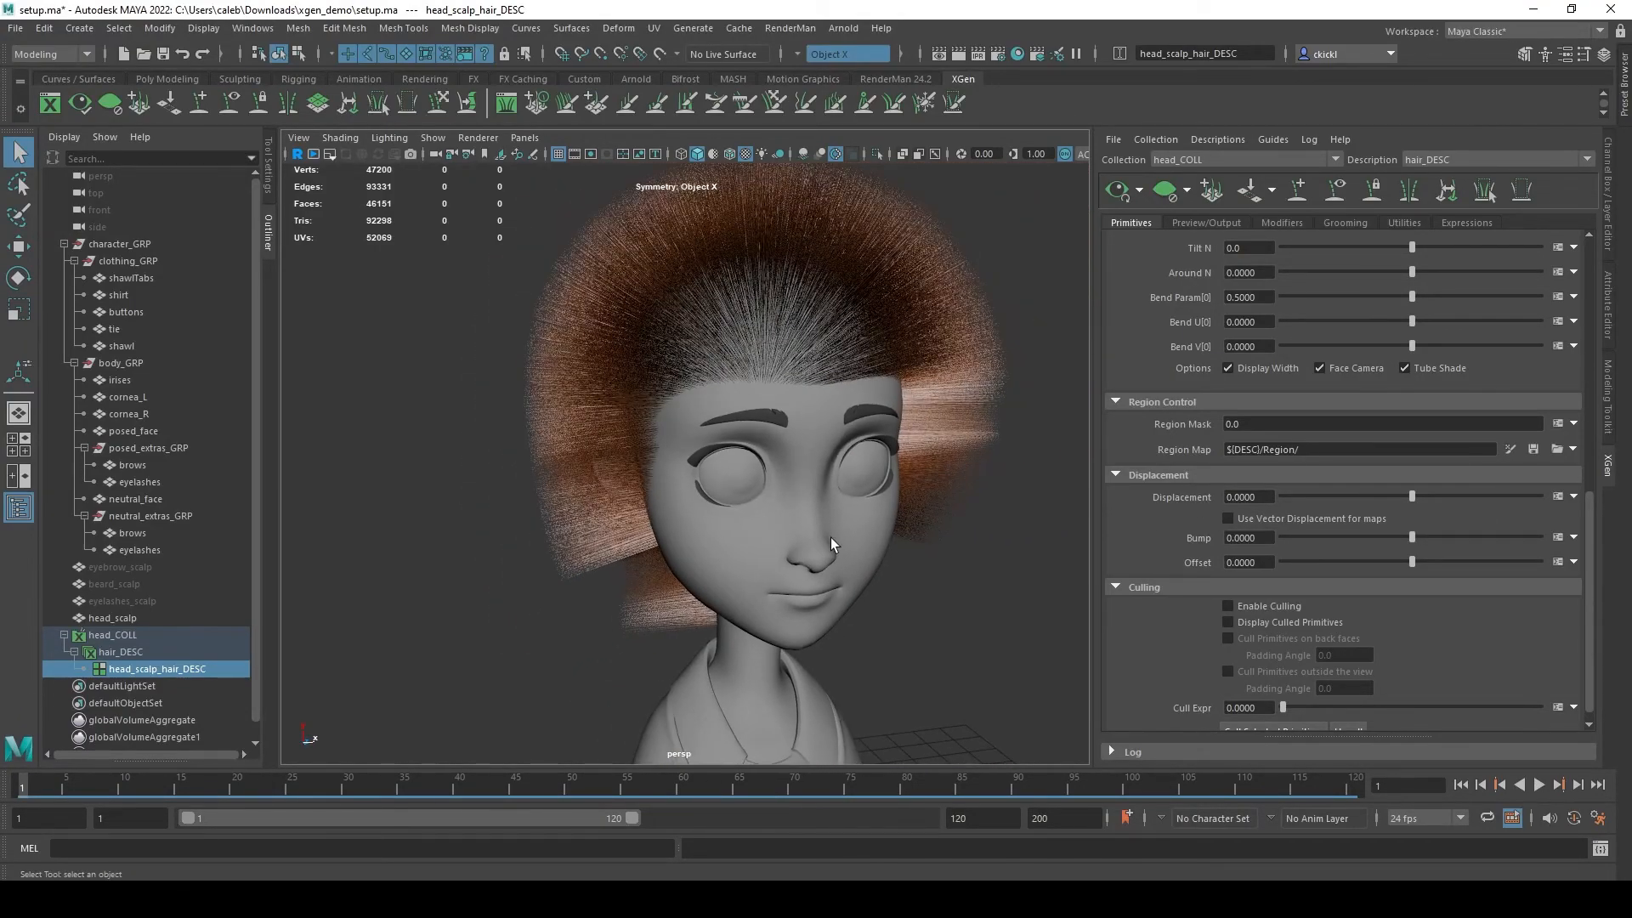
pyautogui.keyDown('alt'); pyautogui.moveTo(830, 541); pyautogui.dragTo(935, 608); pyautogui.keyUp('alt')
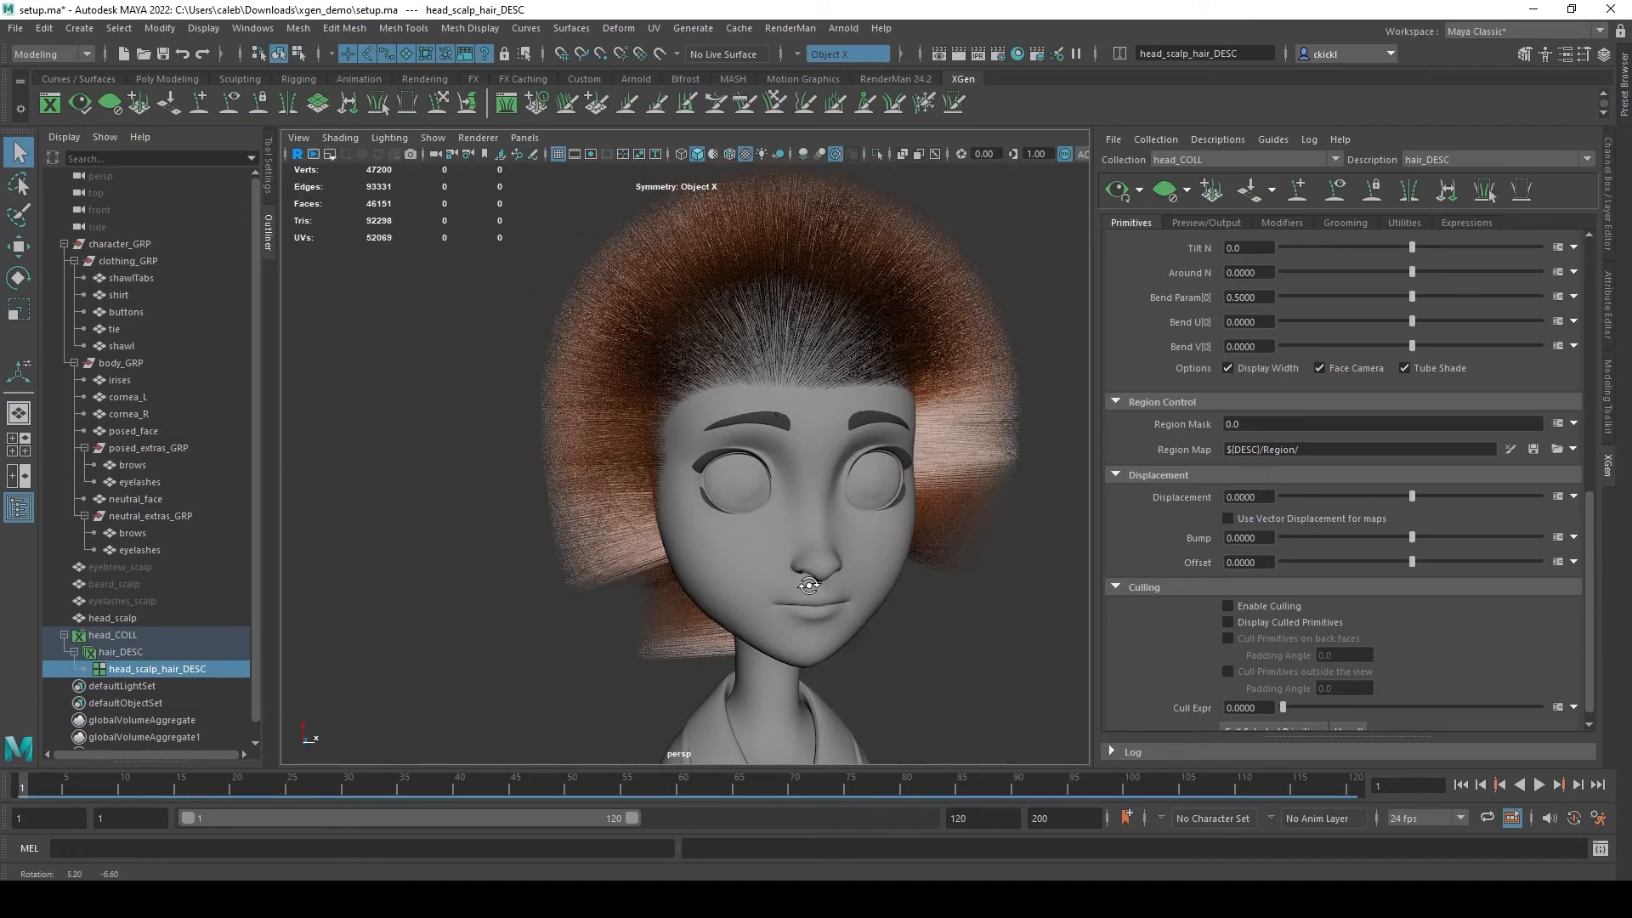
pyautogui.scroll(-1, 1132, 595)
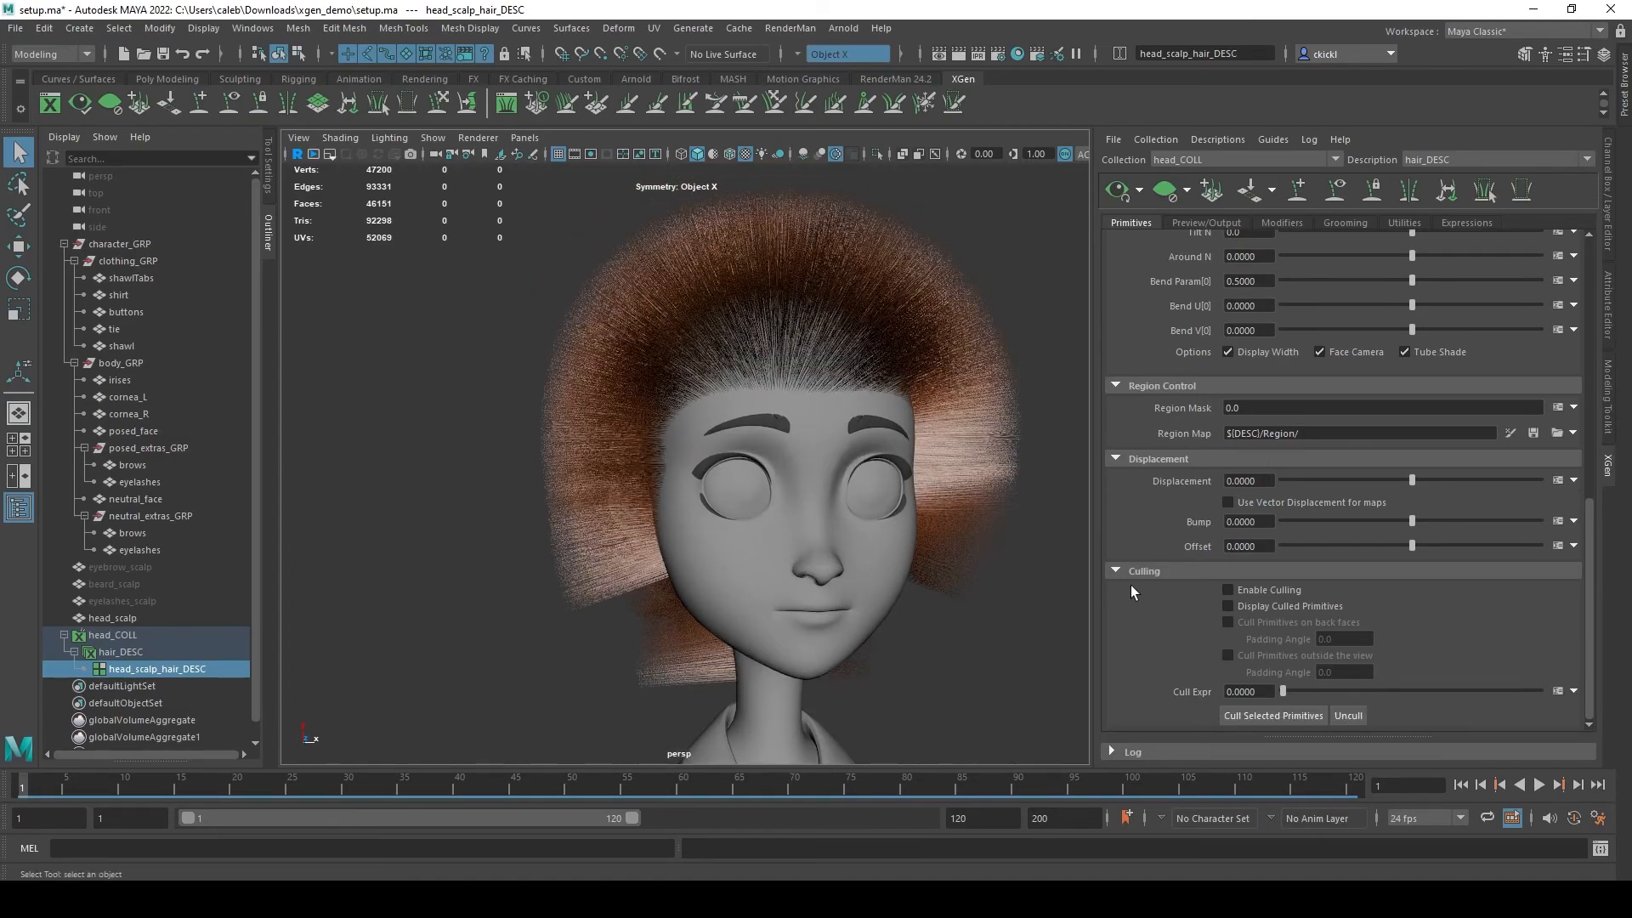
pyautogui.scroll(3, 1122, 578)
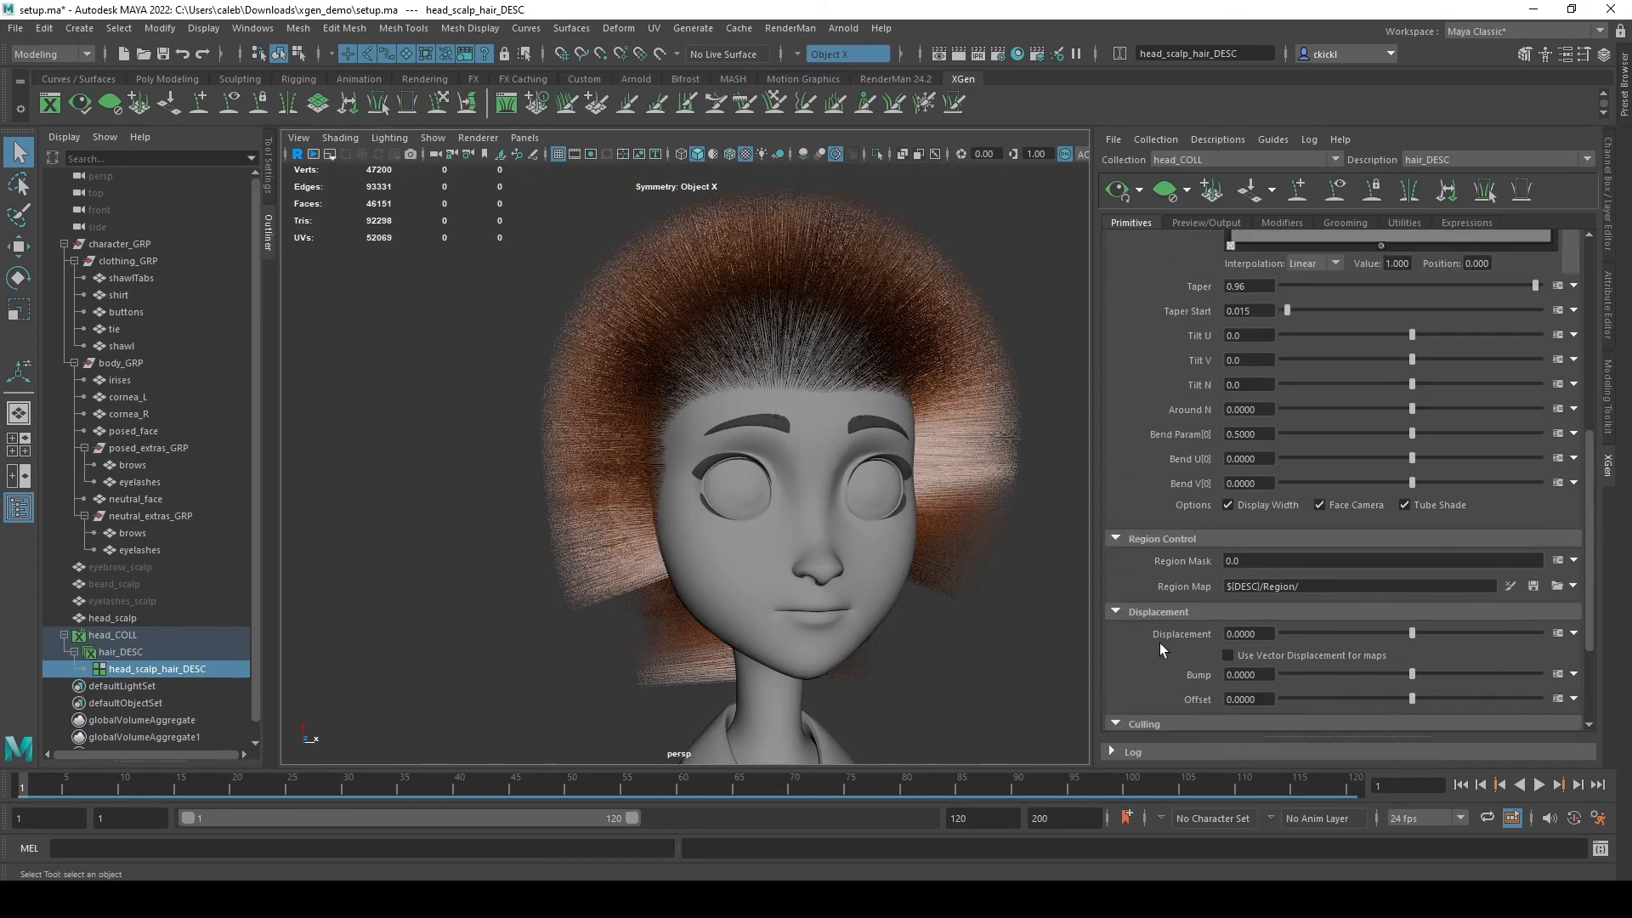